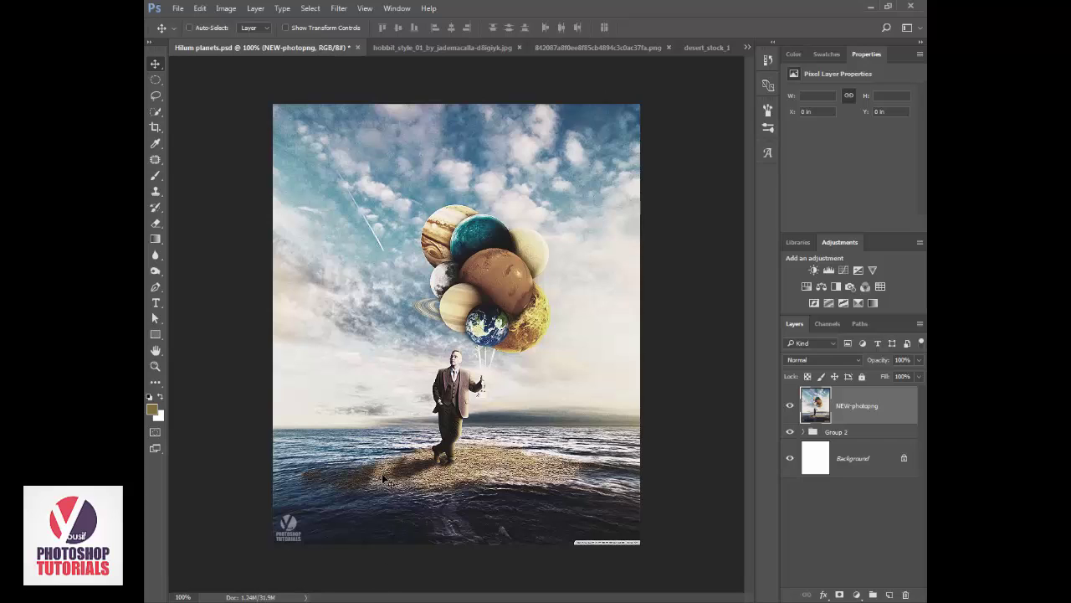
- Create a new 600 × 720 px, 72 ppi document with a white background
key(ctrl+n)
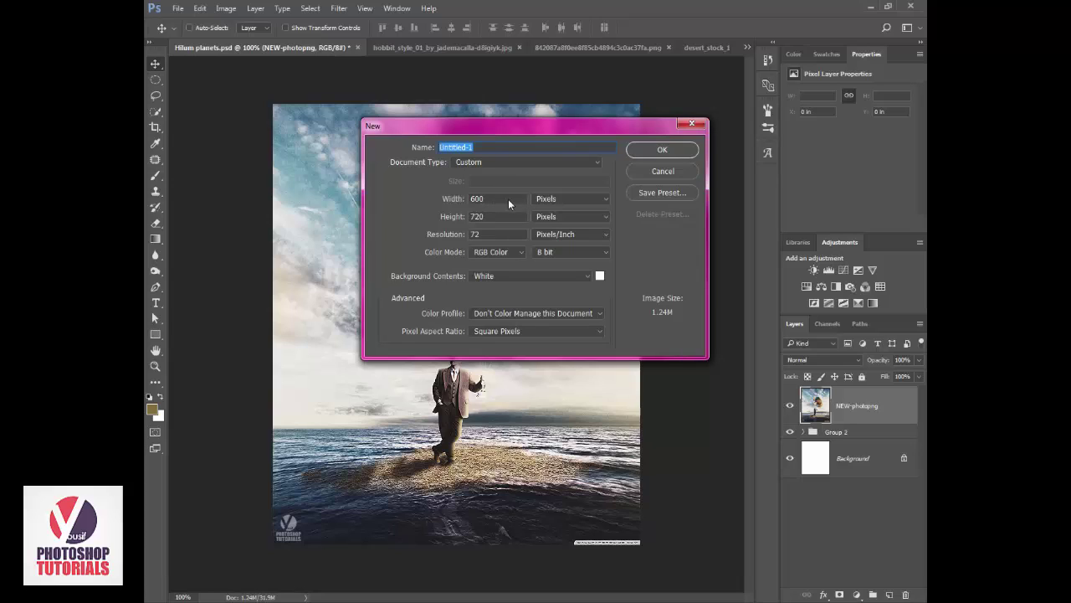
click(499, 201)
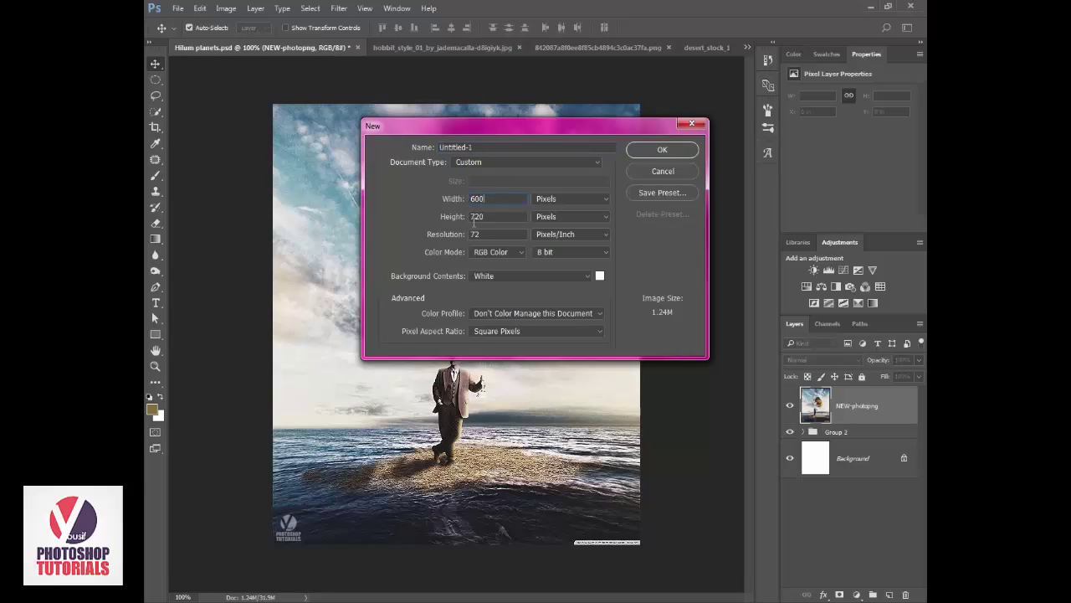
click(648, 168)
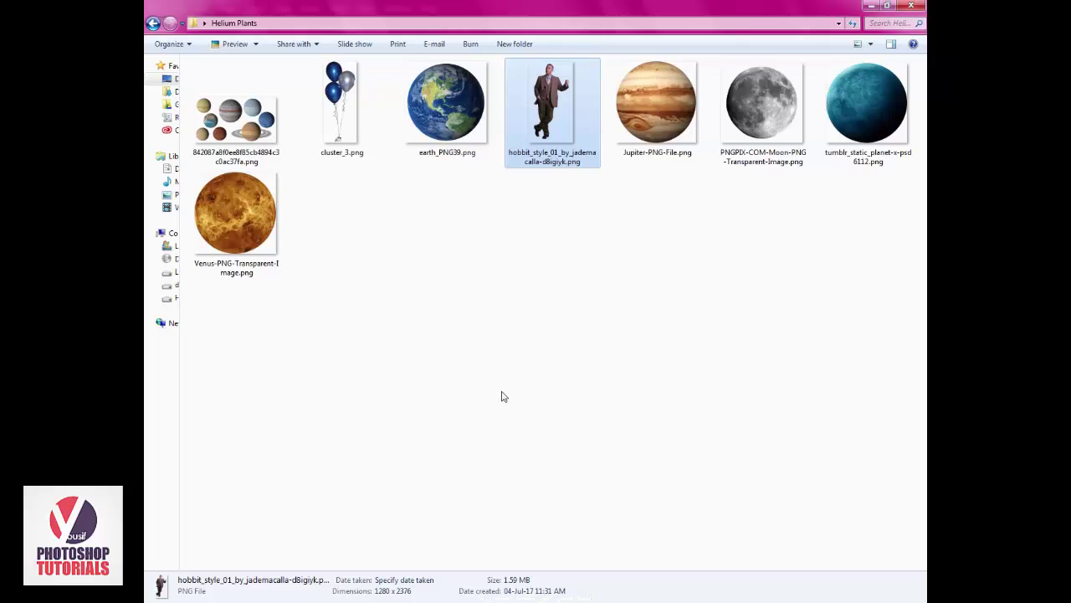
- Drag blue_sea_2-wallpaper-1280x960.jpg from the Helium Plants folder onto the canvas and move it down
key(ctrl+v)
click(491, 519)
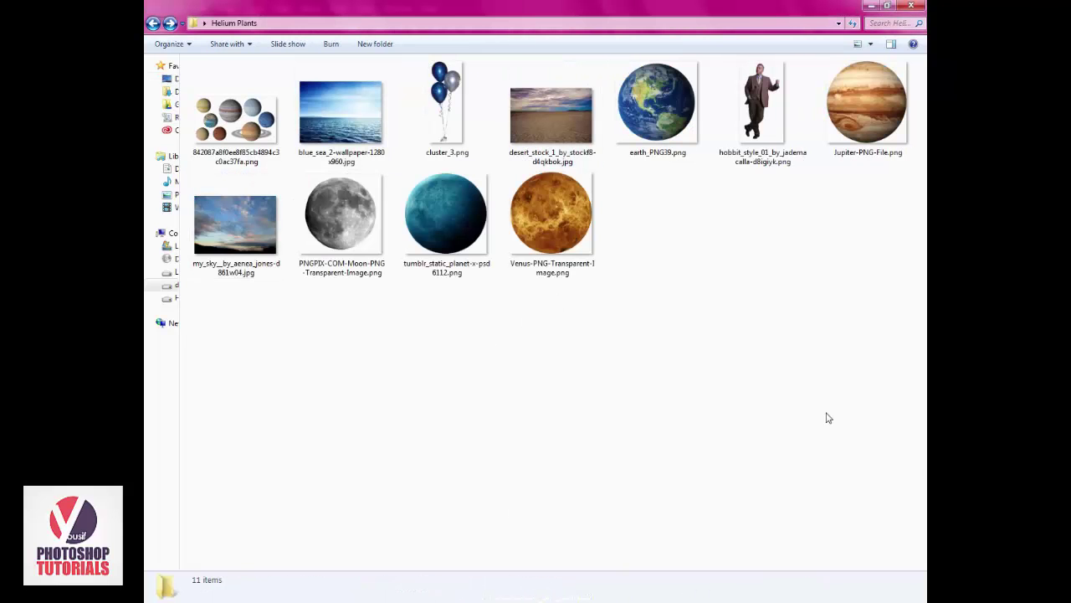
drag(352, 138, 389, 554)
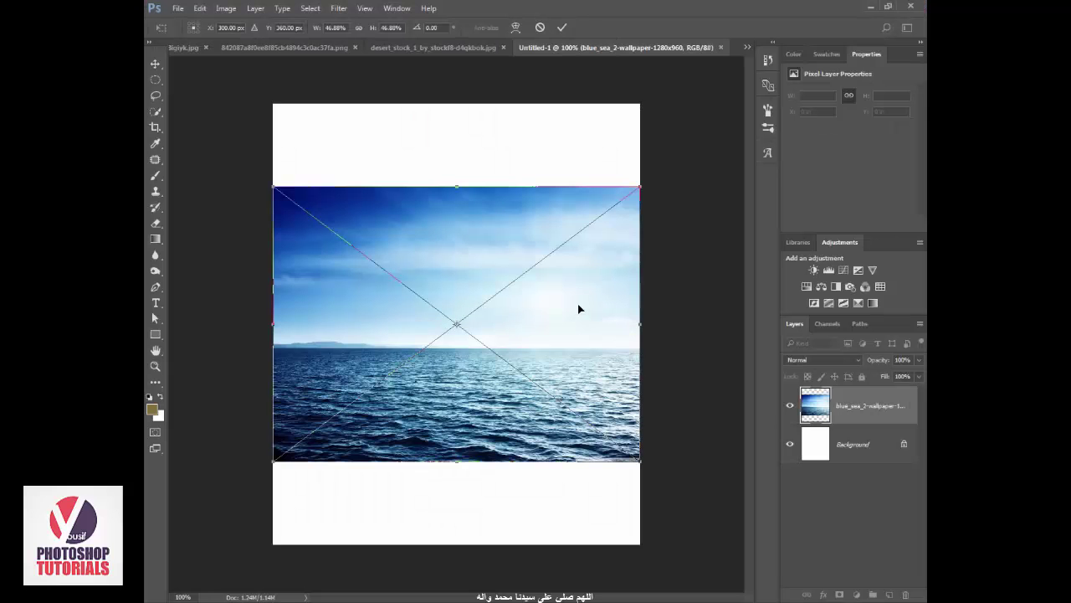
drag(578, 310, 579, 393)
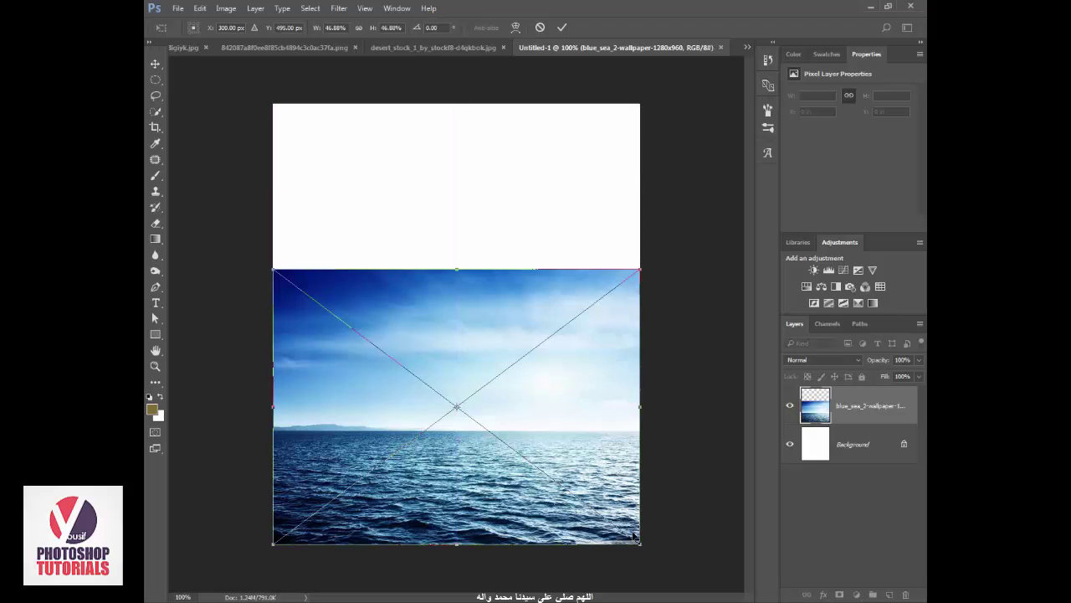
- Scale and nudge the sea photo to the page bottom, commit it, and add a layer mask
mouse_move(641, 543)
mouse_down()
mouse_move(658, 541)
mouse_move(647, 548)
mouse_up()
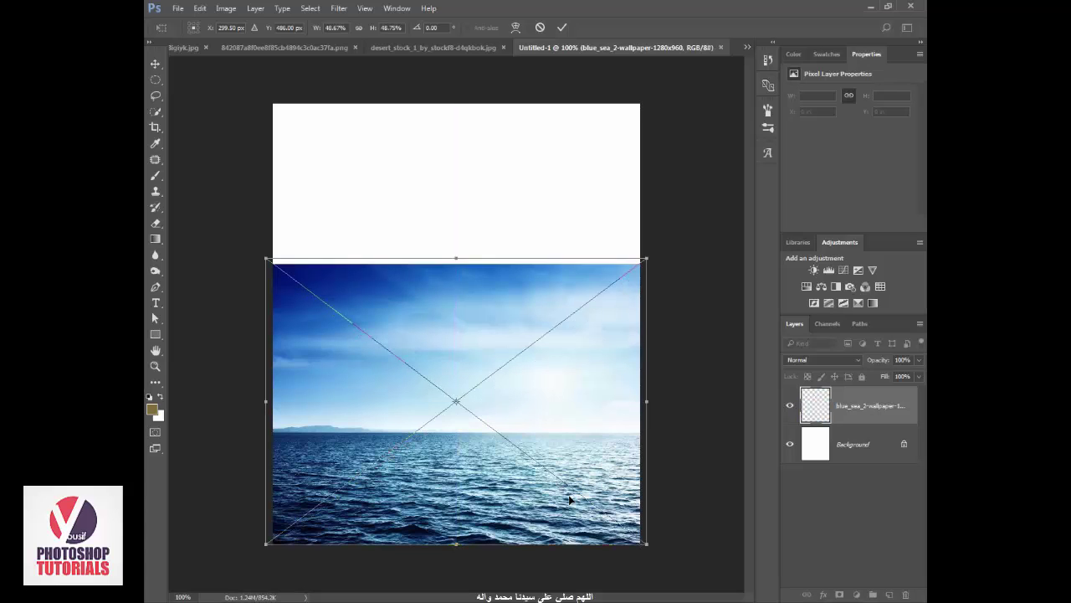
key(shift+Up)
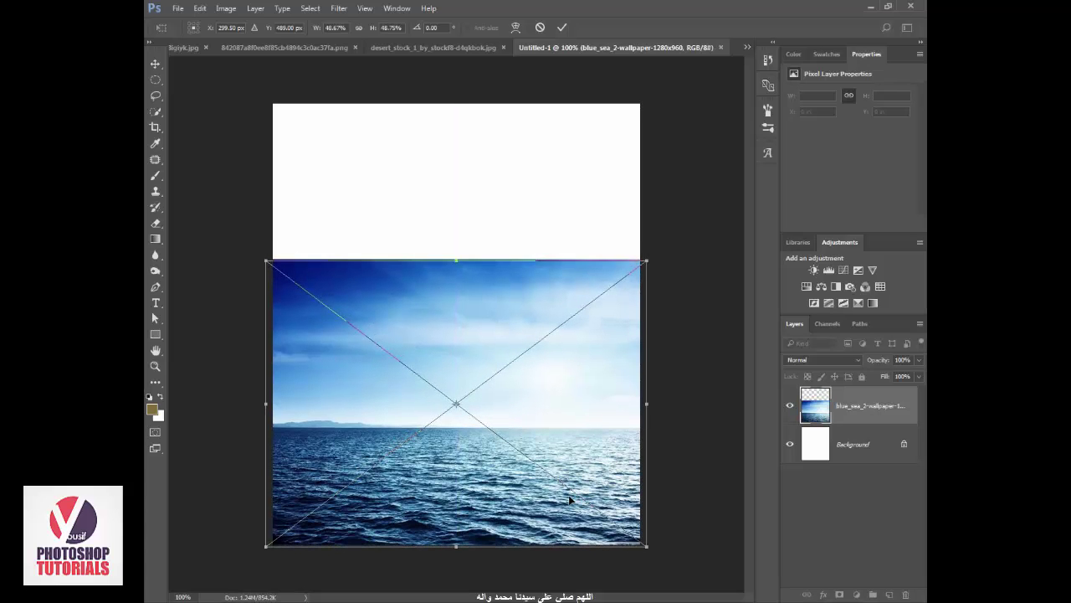
key(Down)
key(Down)
key(Down)
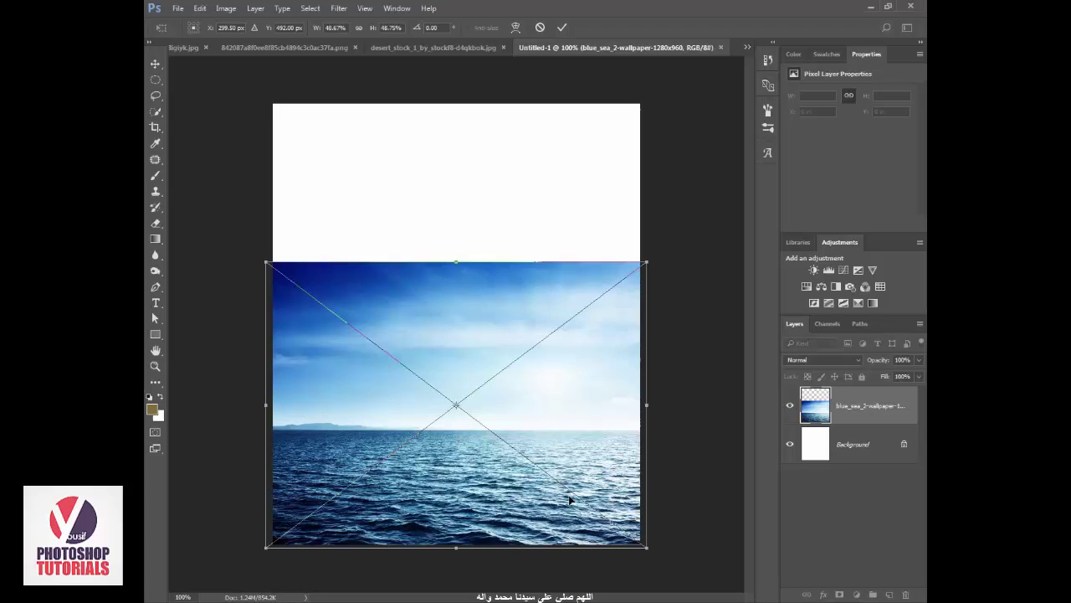
key(Up)
key(Up)
key(Up)
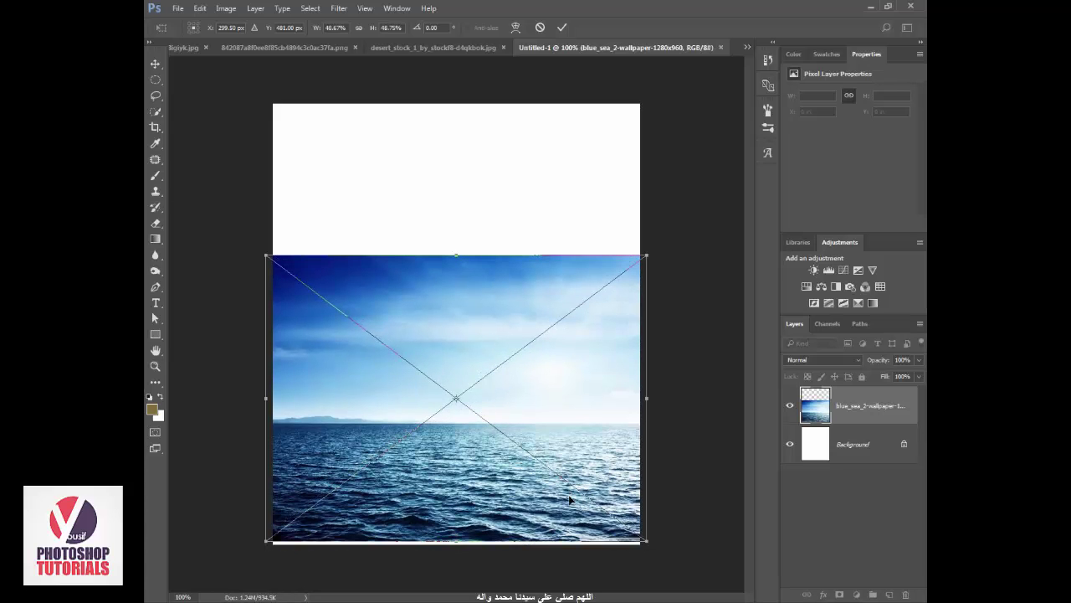
key(Down)
key(Down)
key(Down)
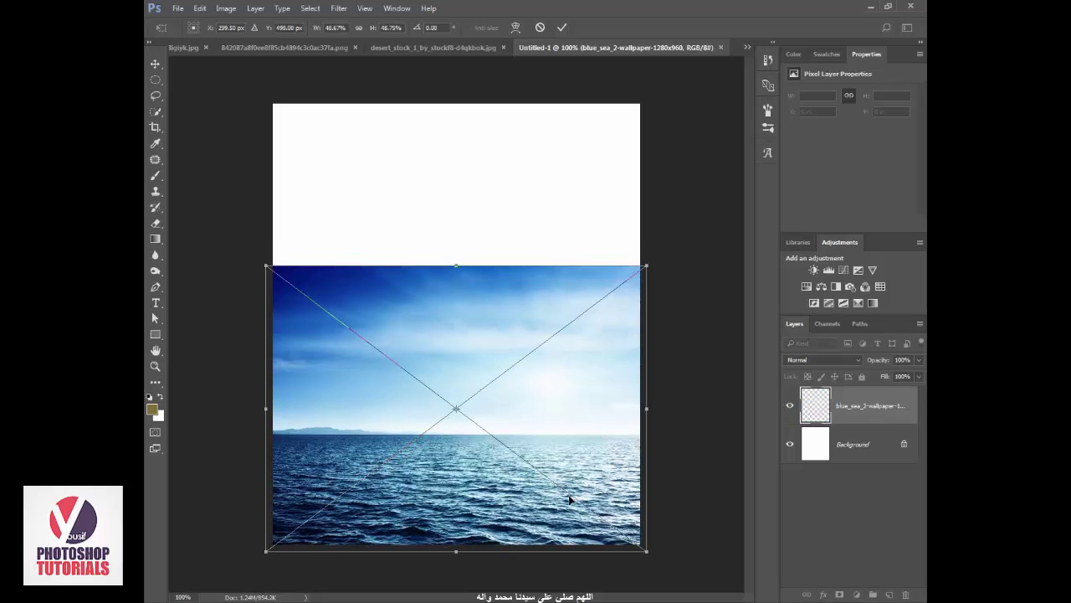
key(Up)
key(Up)
key(Up)
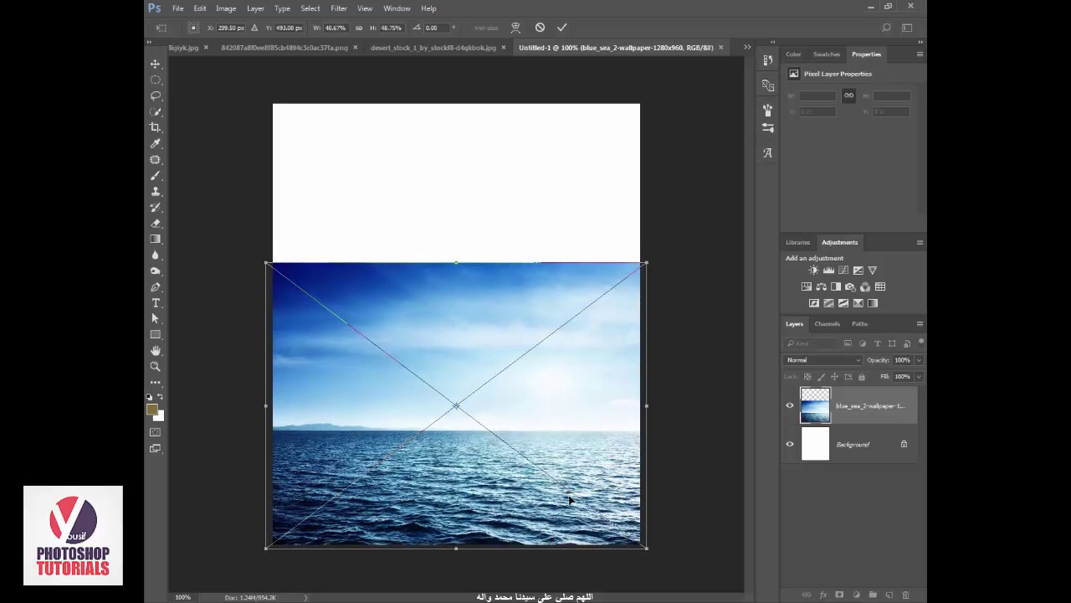
key(Up)
key(Return)
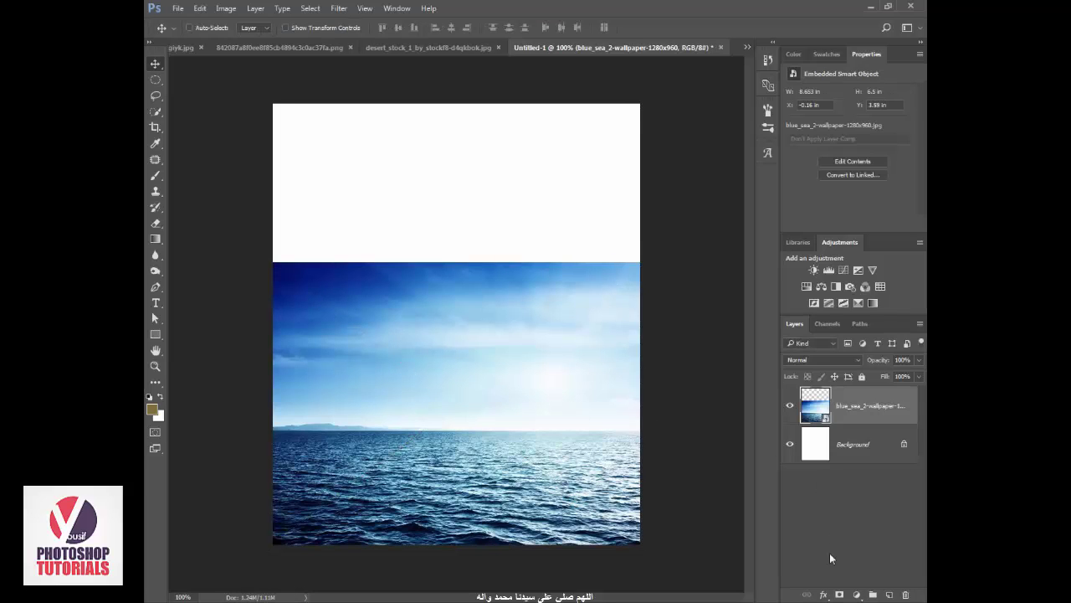
click(840, 595)
- Set up the Gradient tool with a black foreground and a chosen gradient preset
key(g)
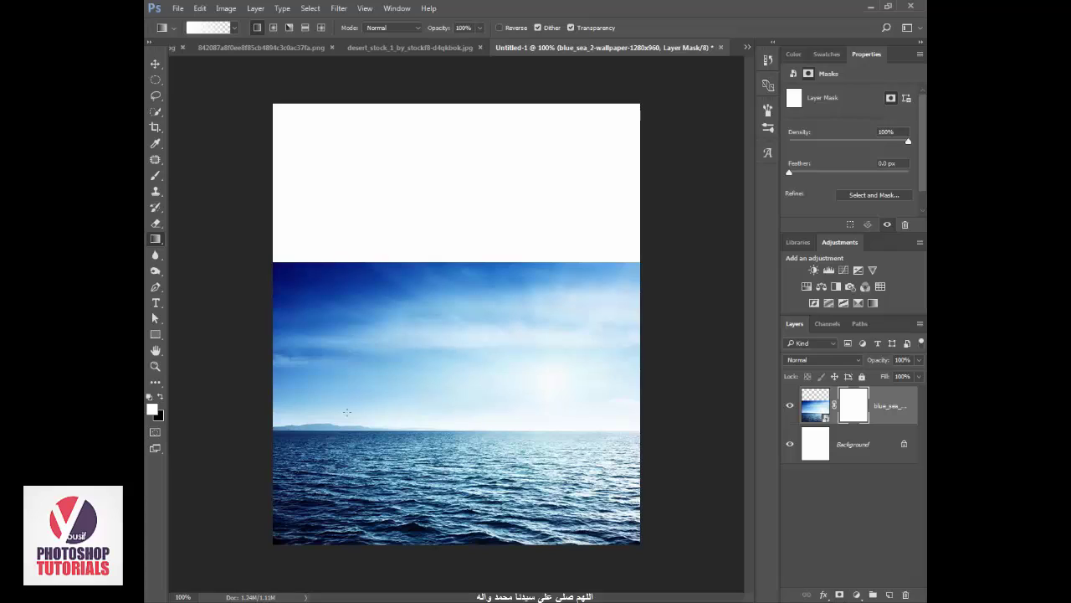
click(159, 396)
right_click(154, 239)
click(176, 241)
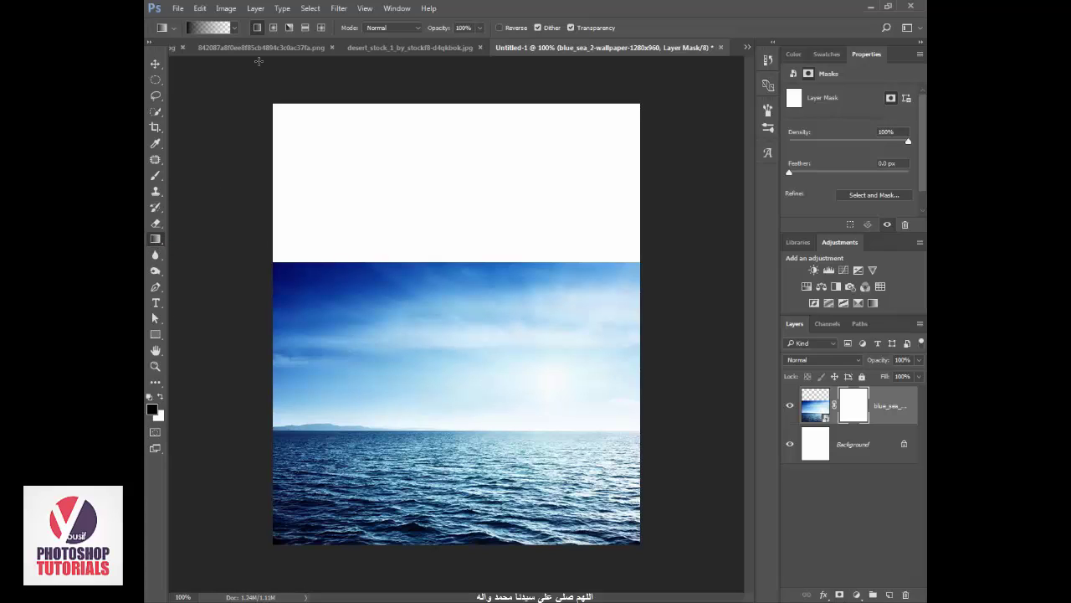
click(235, 28)
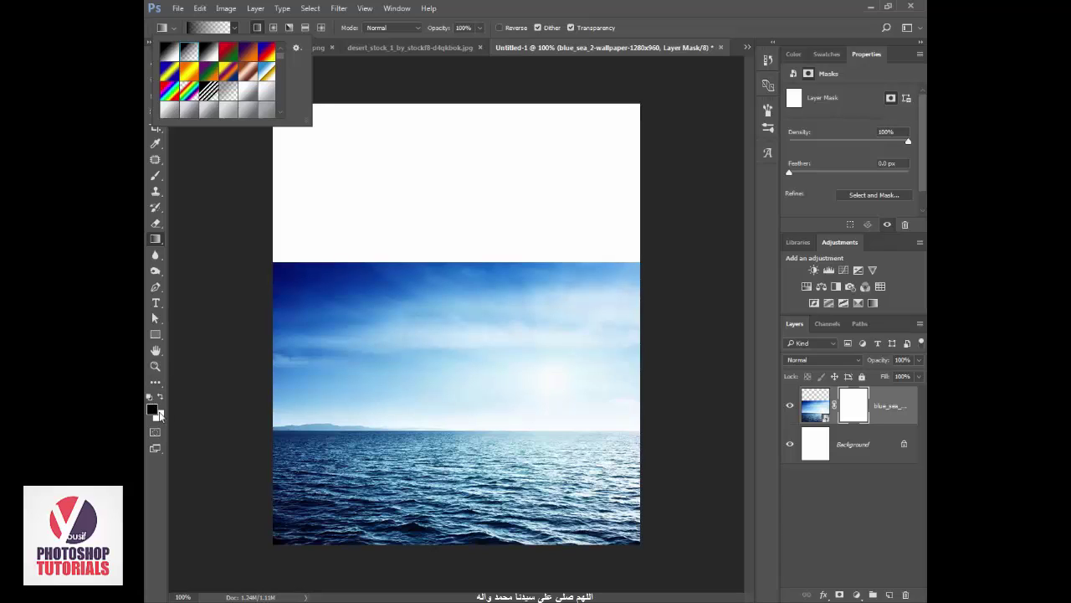
click(438, 432)
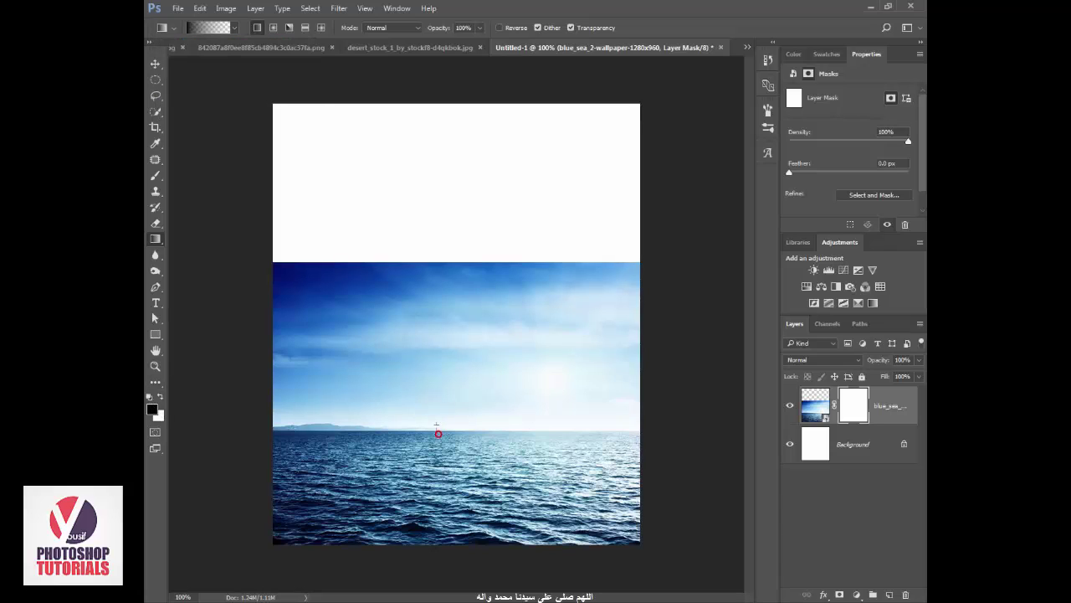
- Draw a gradient on the sea mask at the horizon, then zoom to inspect and return to 100%
drag(437, 432, 438, 443)
key(ctrl+z)
key(z)
mouse_move(336, 286)
mouse_down()
mouse_move(450, 425)
mouse_move(452, 452)
mouse_up()
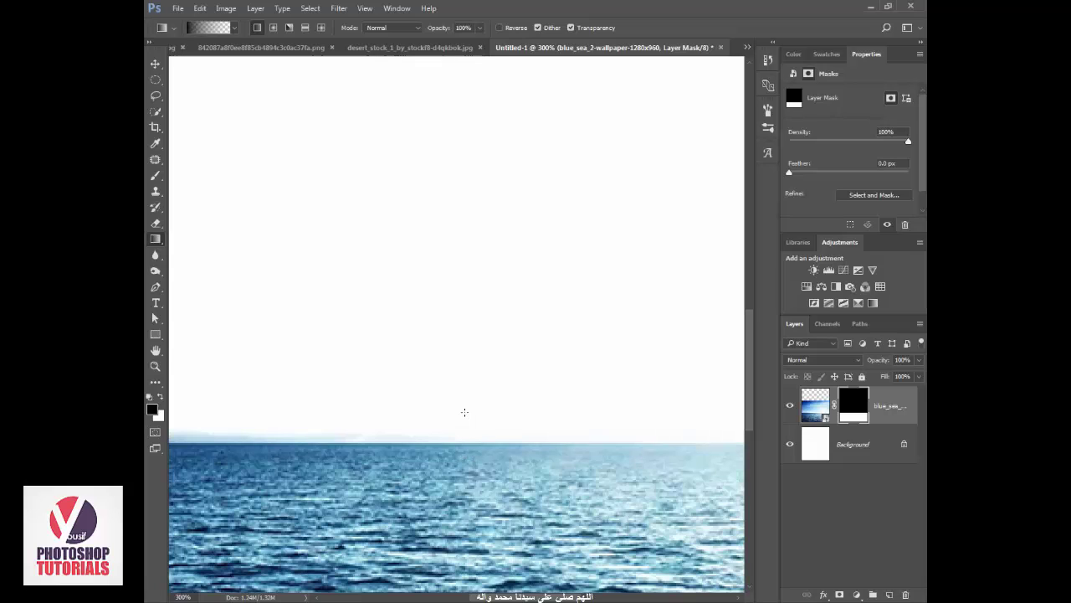
key(z)
alt+click(467, 411)
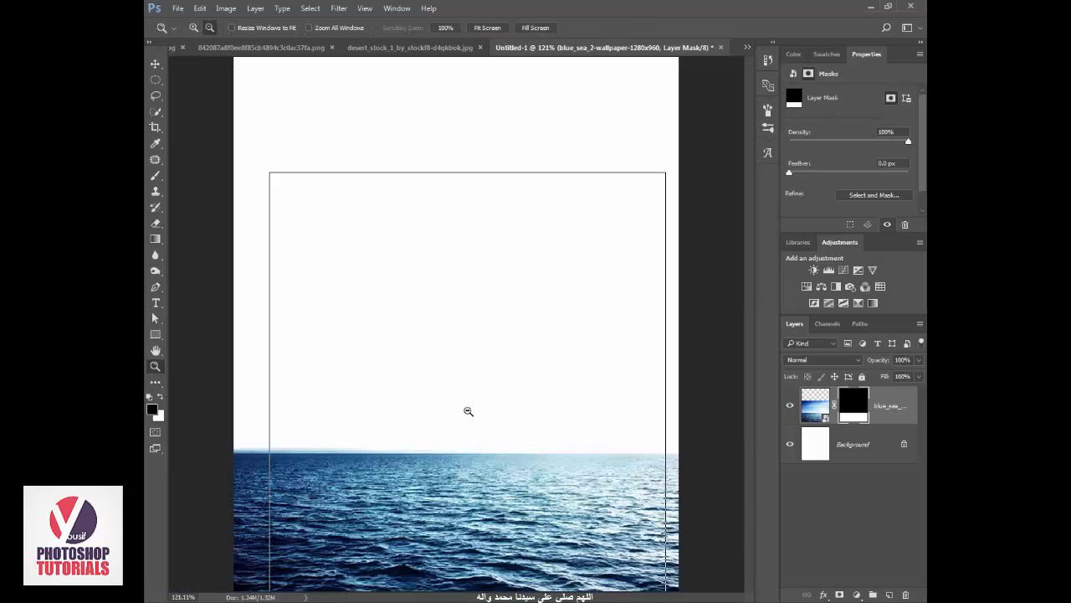
- Return to Untitled-1 and drag the my_sky_by_aenea_jones photo onto its canvas
key(v)
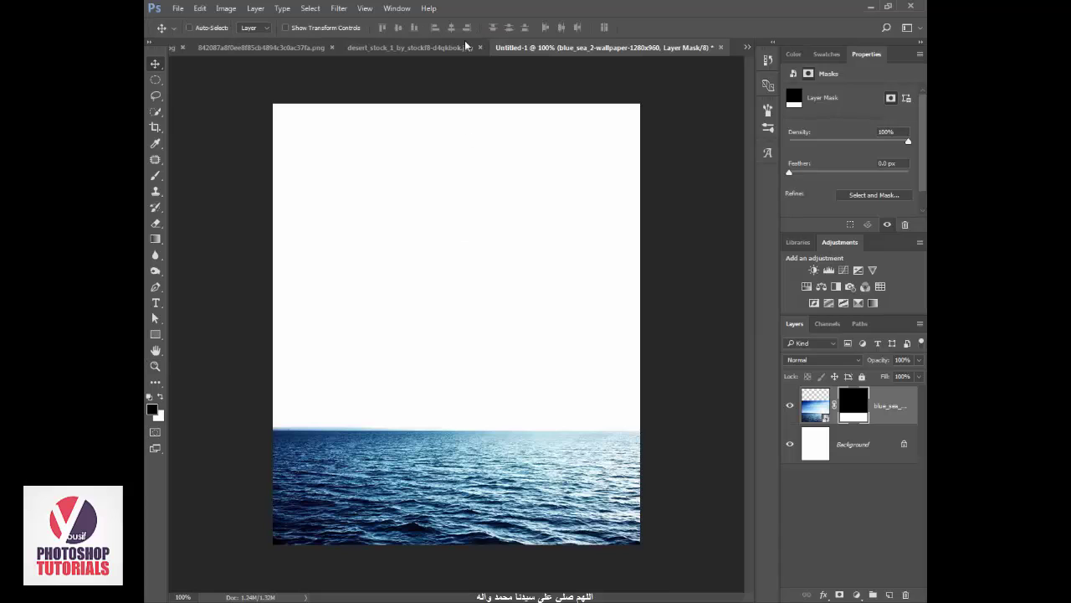
click(460, 48)
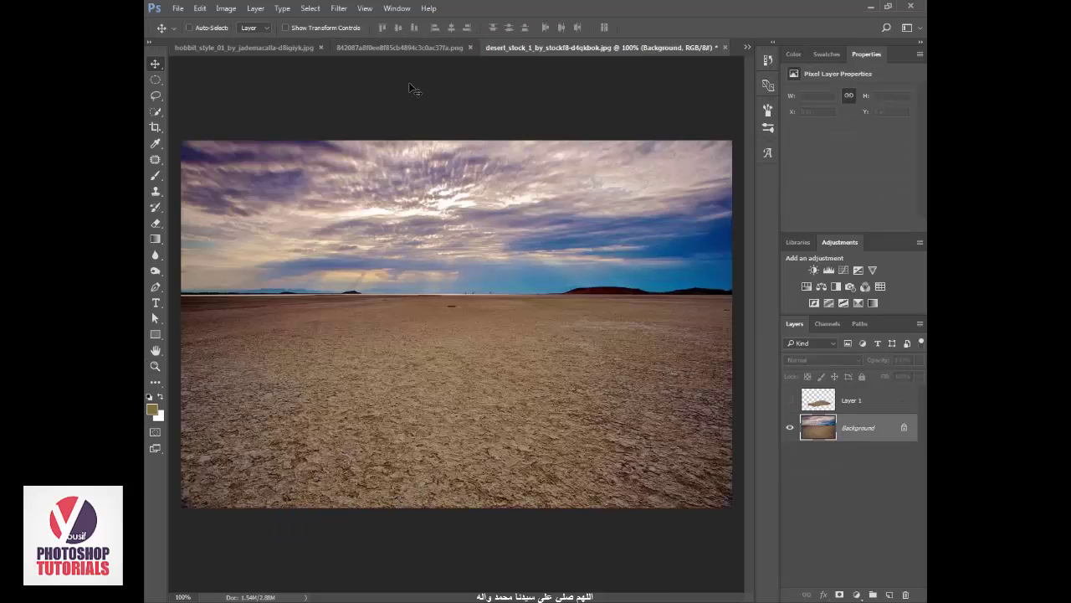
click(410, 47)
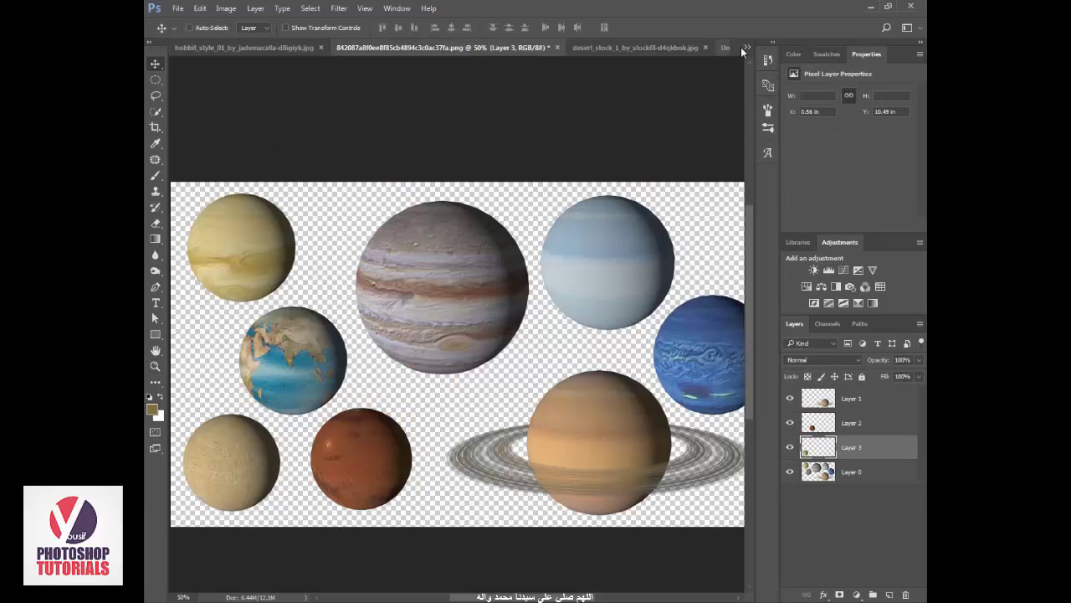
click(747, 47)
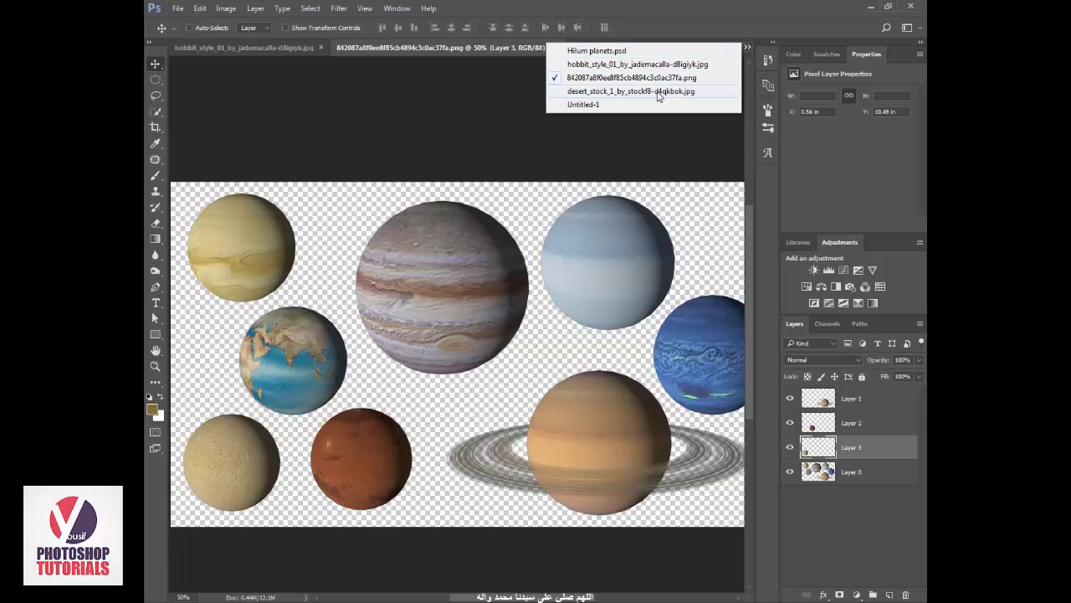
click(596, 104)
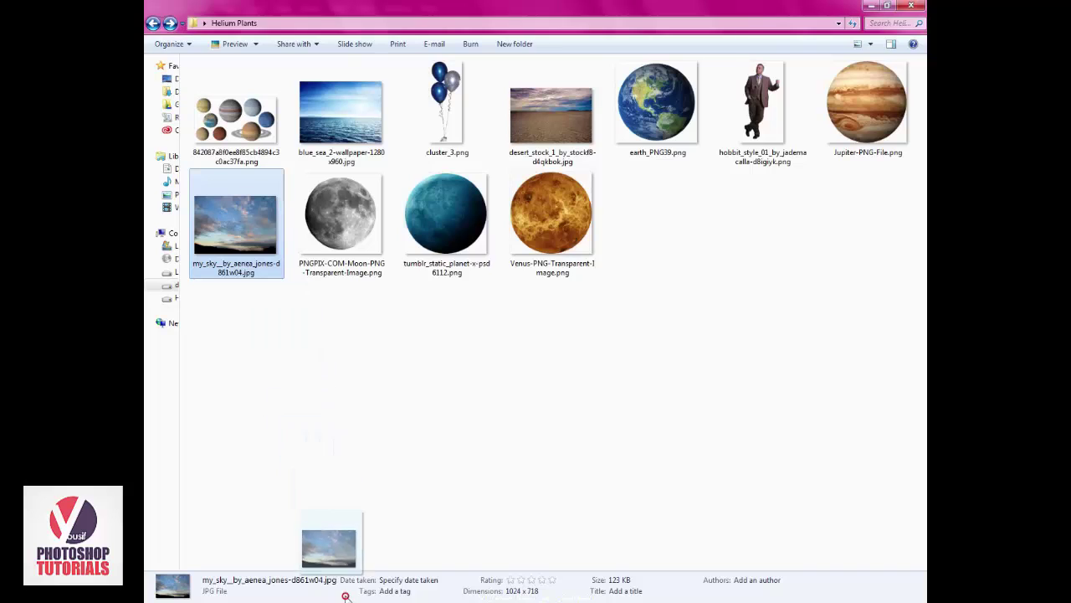
mouse_move(295, 416)
mouse_down()
mouse_move(387, 596)
mouse_move(430, 411)
mouse_up()
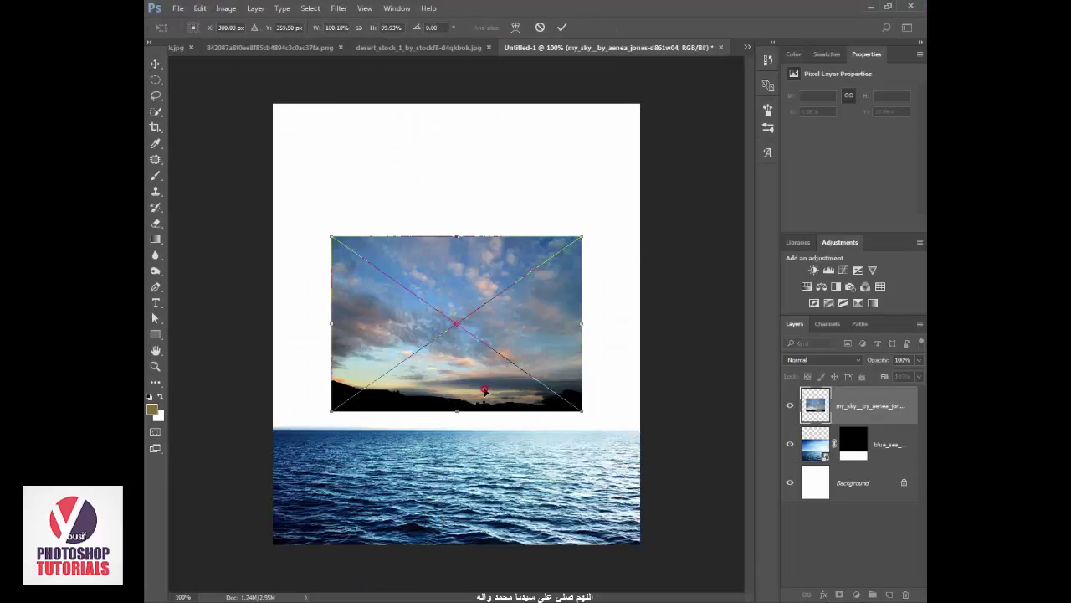
- Commit the sky photo, move it below the sea layer, and rename the sea layer 'بحر'
key(Return)
drag(862, 405, 859, 456)
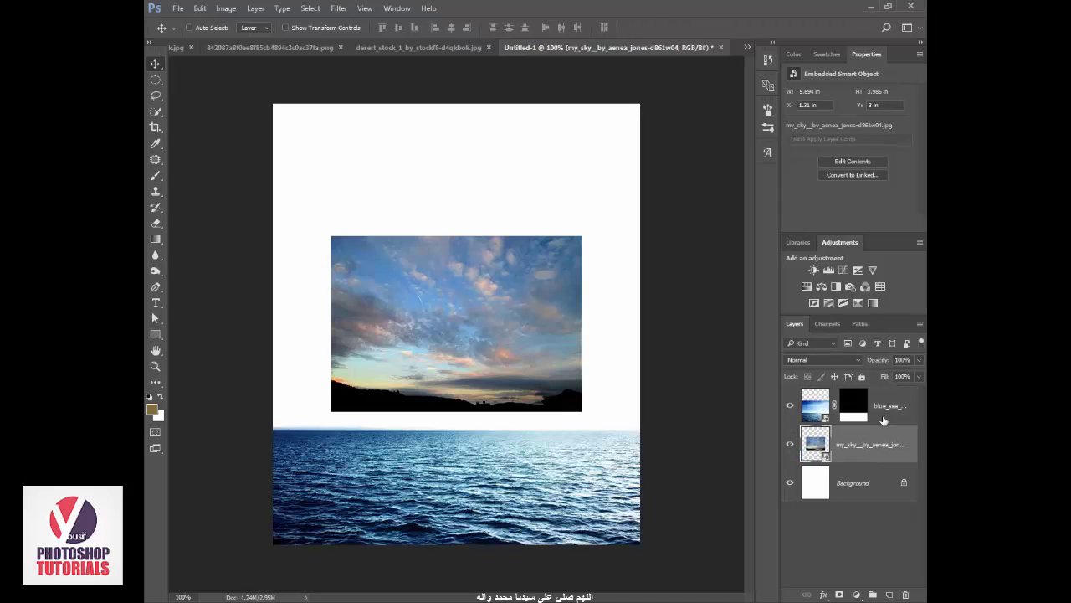
double_click(890, 405)
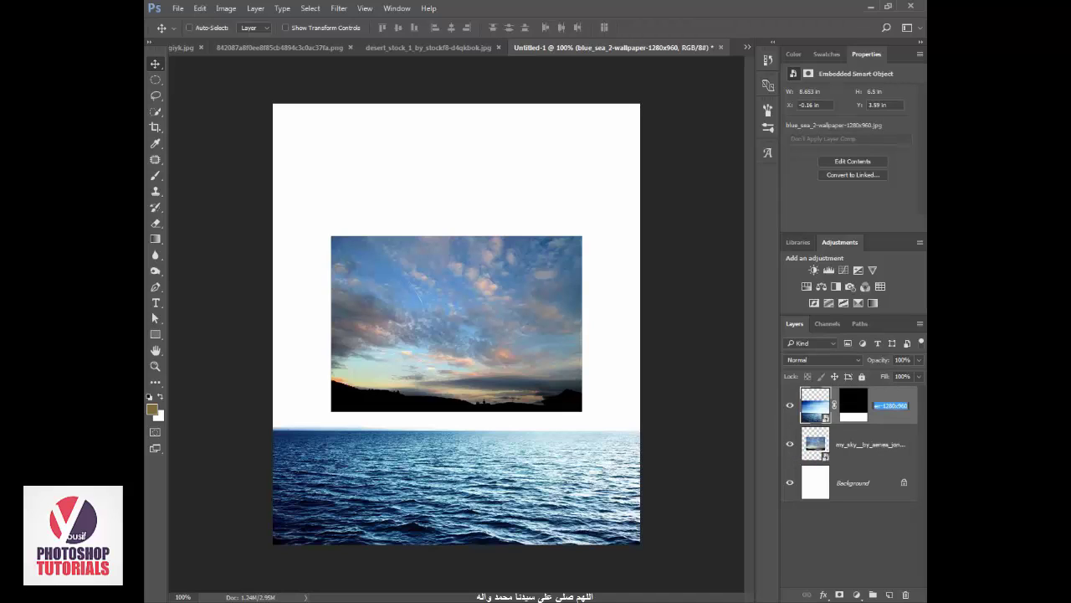
text(بحر)
key(Return)
- Rename the sky layer 'سماء'
click(901, 442)
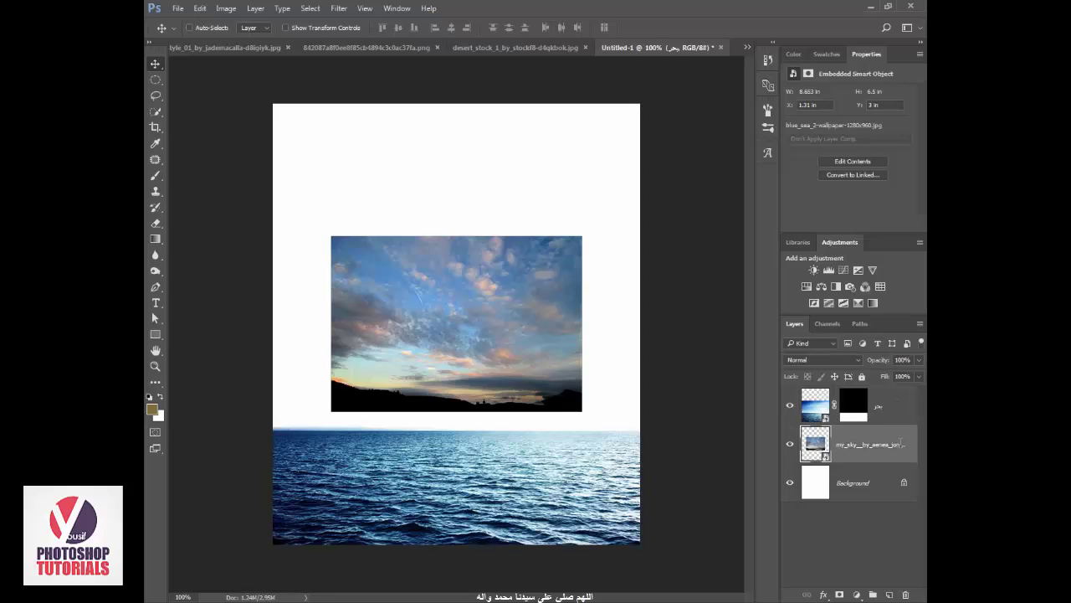
double_click(897, 445)
text(سماء)
key(Return)
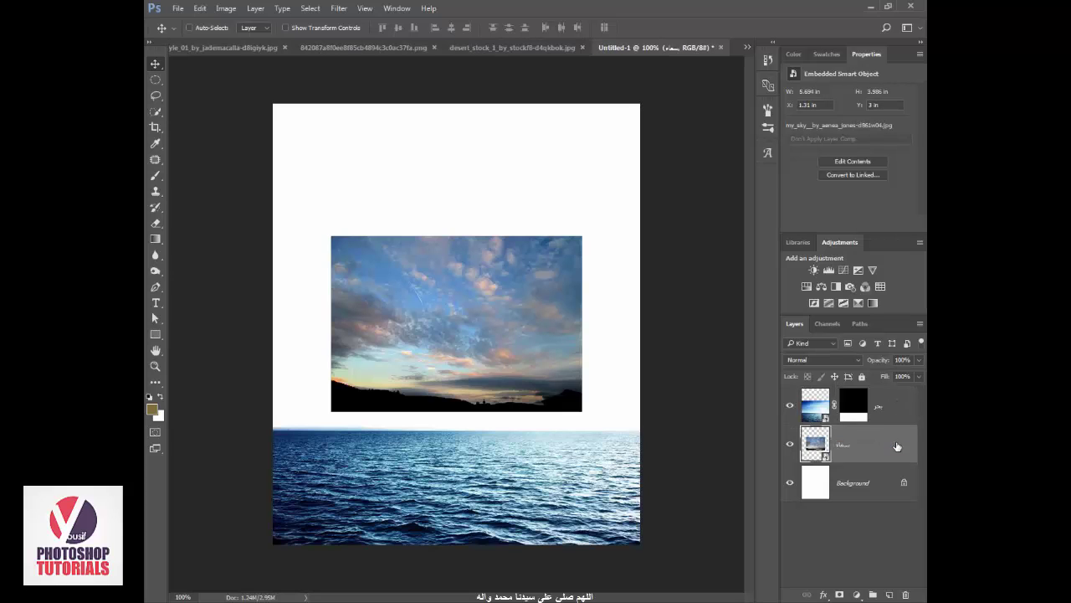
key(ctrl+t)
- Enlarge the sky photo to about 217% so it fills the page above the horizon
drag(583, 412, 696, 491)
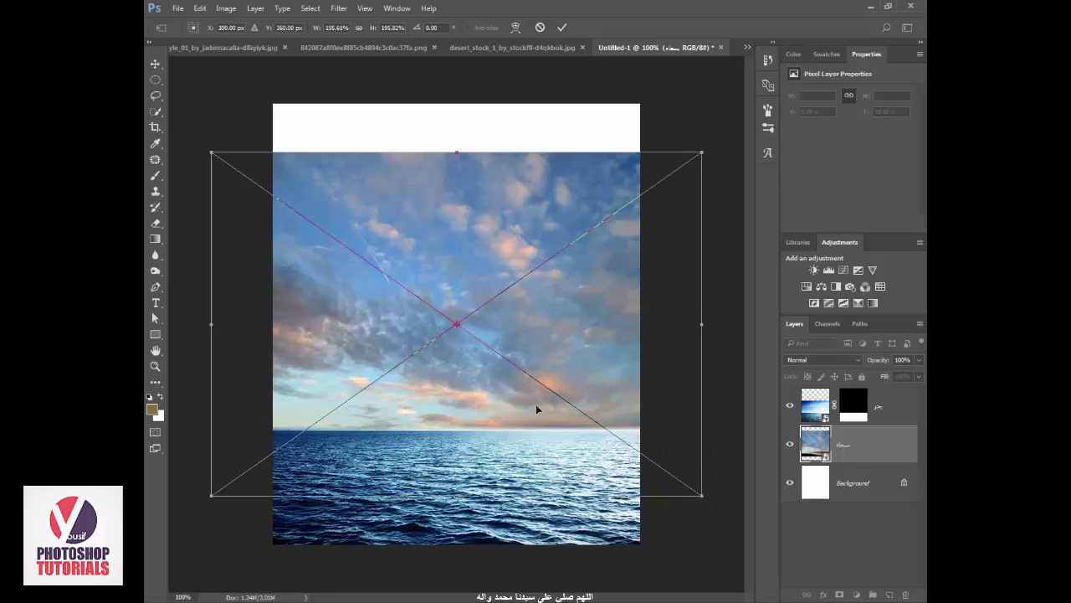
mouse_move(541, 381)
mouse_down()
mouse_move(540, 367)
mouse_move(611, 371)
mouse_up()
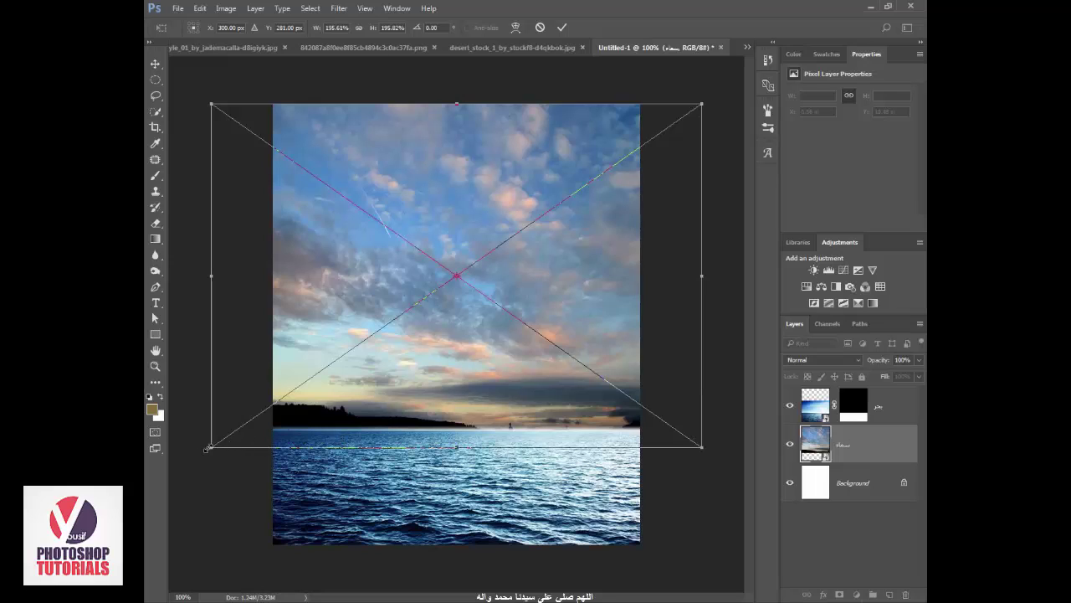
mouse_move(208, 448)
mouse_down()
mouse_move(277, 478)
mouse_move(412, 492)
mouse_move(249, 562)
mouse_up()
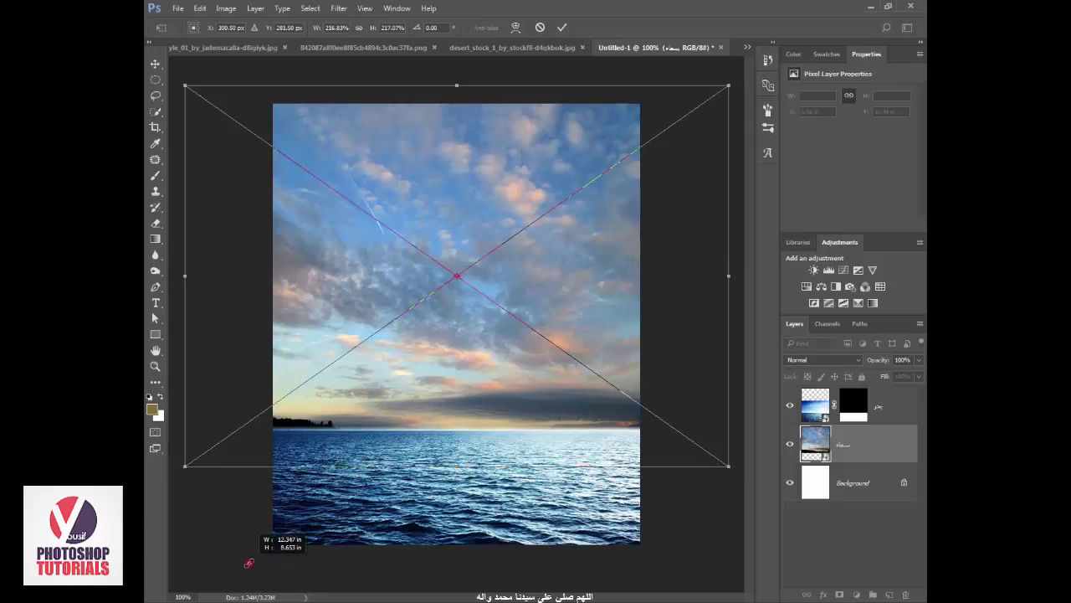
drag(450, 351, 449, 369)
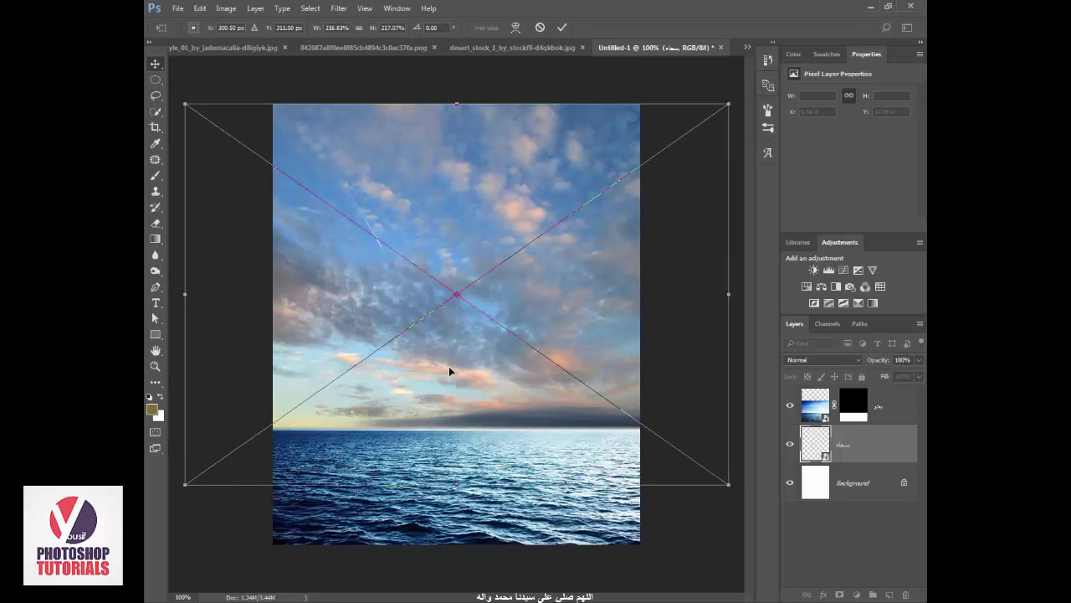
key(Return)
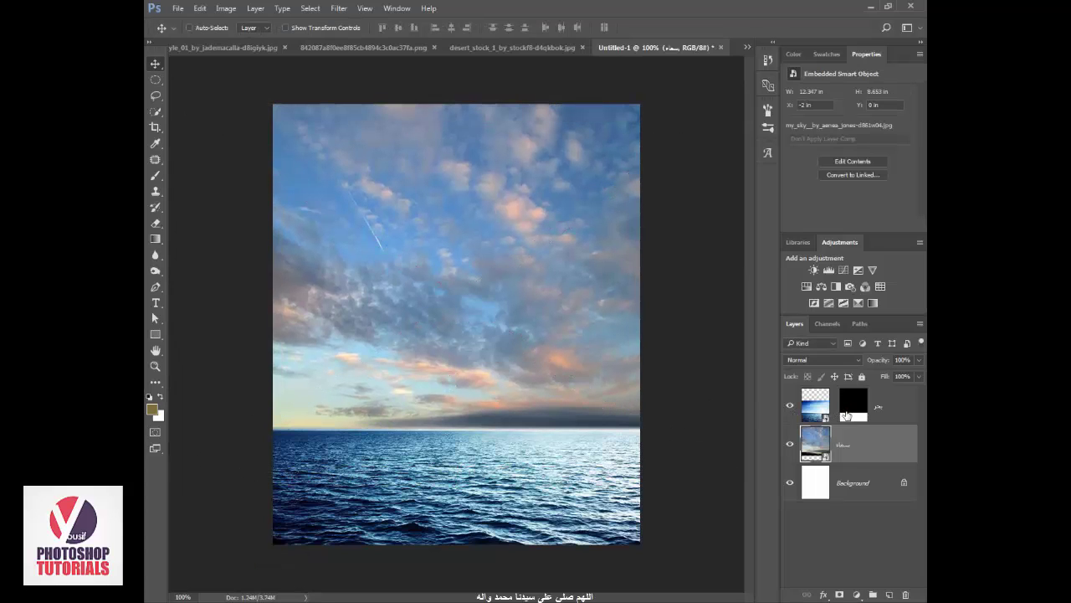
click(847, 416)
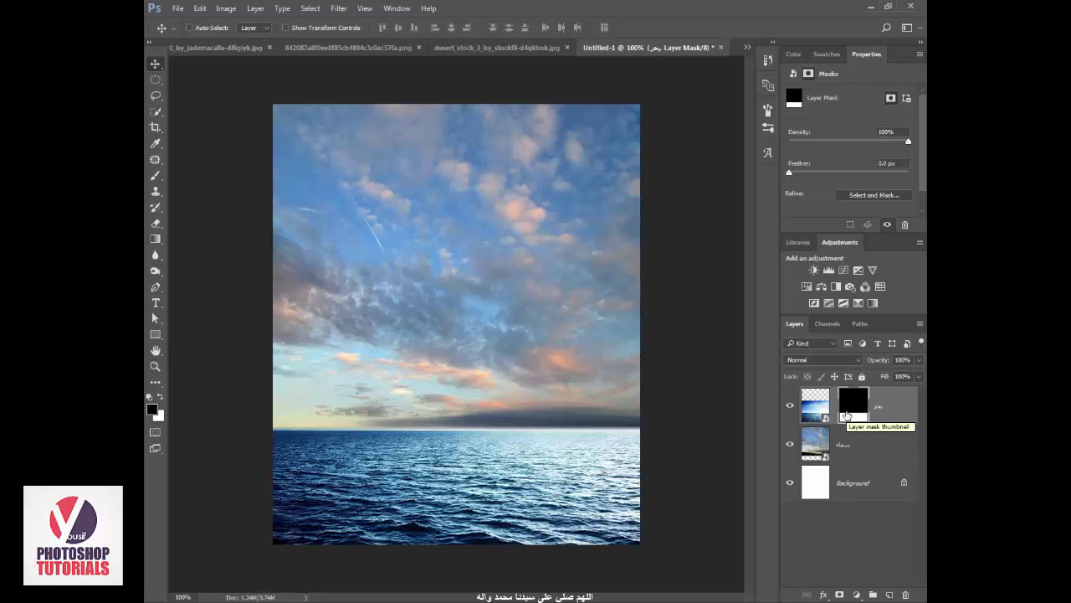
- Nudge the sea mask's horizon edge lower, testing and undoing downward shifts of the sea layer
click(834, 408)
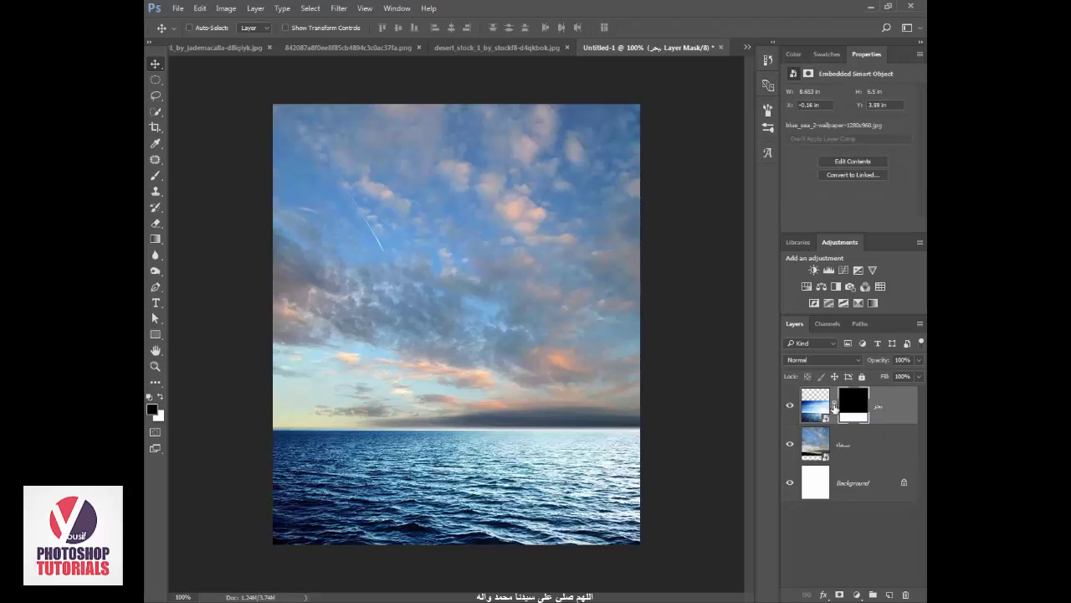
click(851, 406)
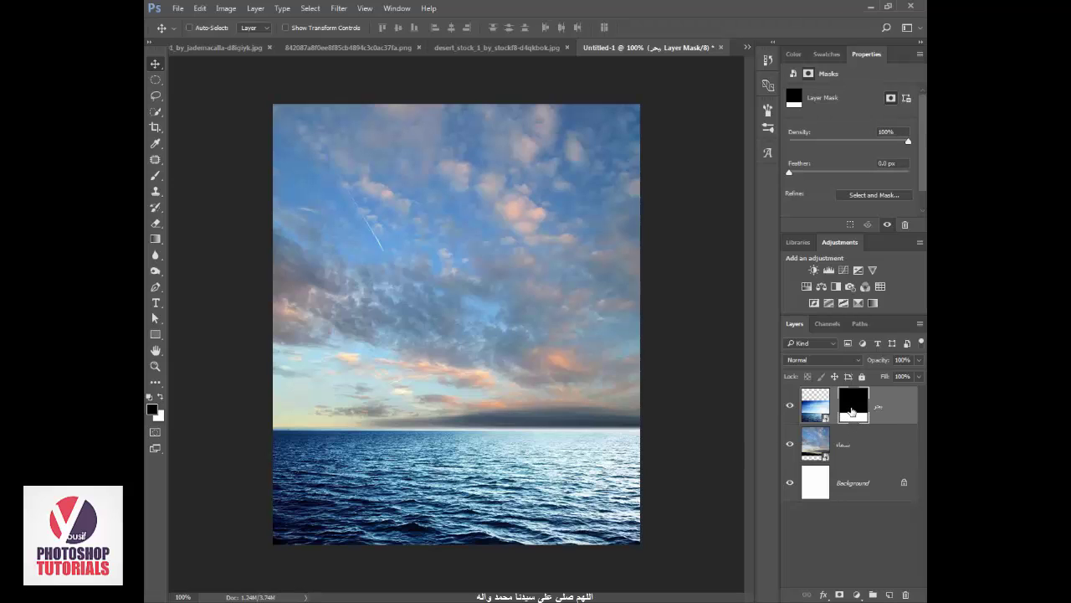
key(Down)
key(Down)
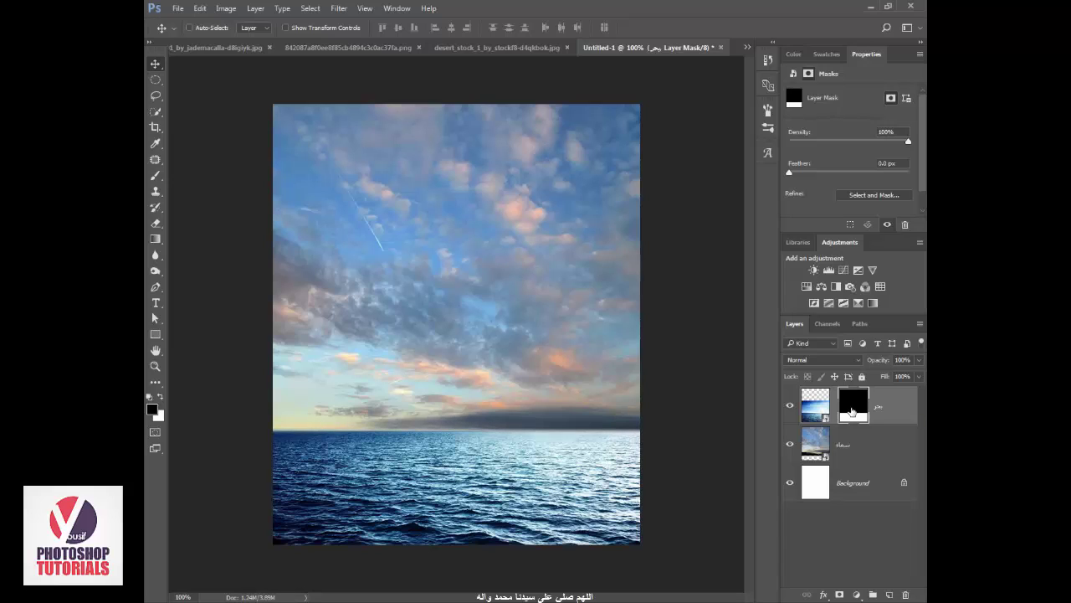
key(Down)
key(Down)
key(Down)
key(Down)
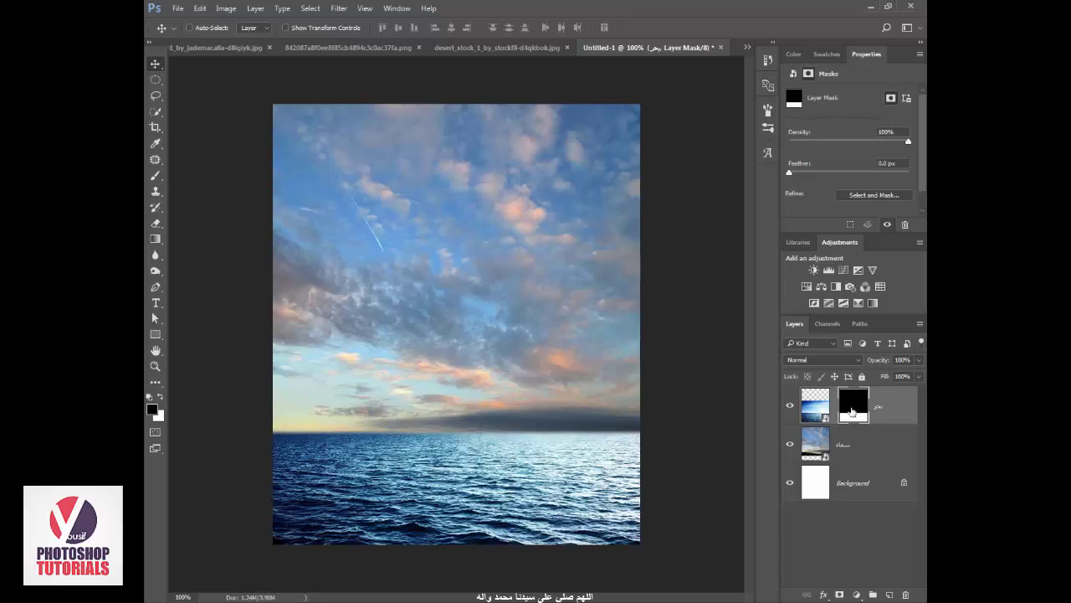
key(Down)
click(834, 410)
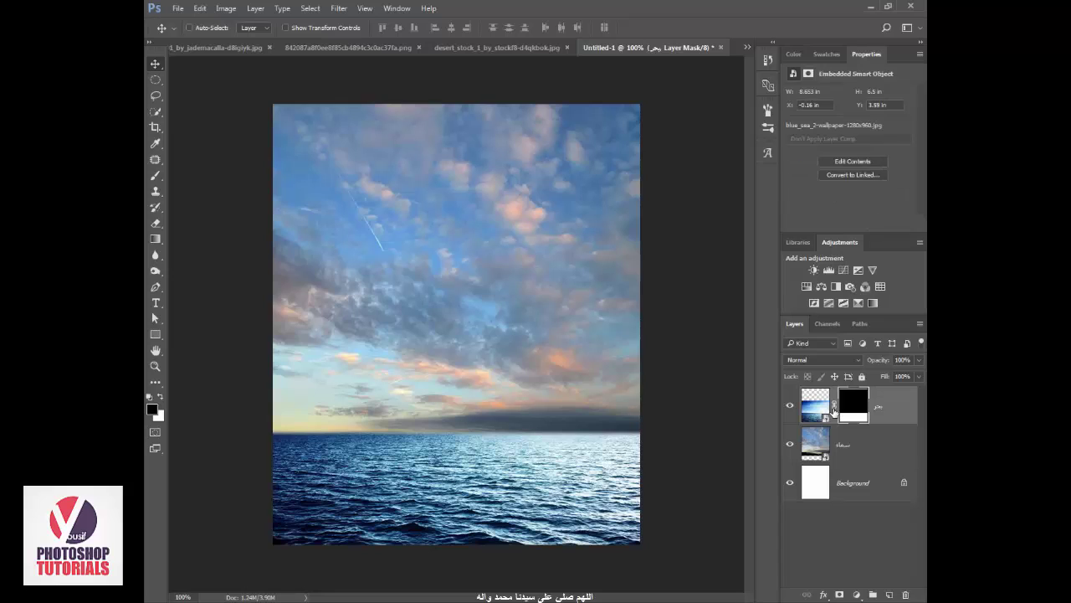
click(847, 415)
drag(577, 435, 578, 448)
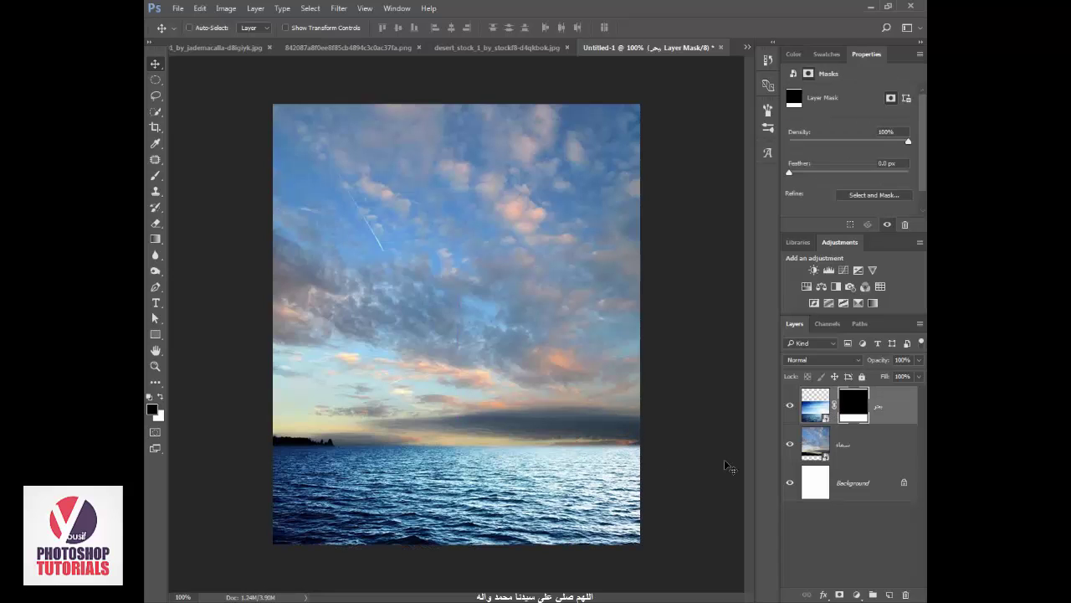
key(ctrl+z)
click(833, 408)
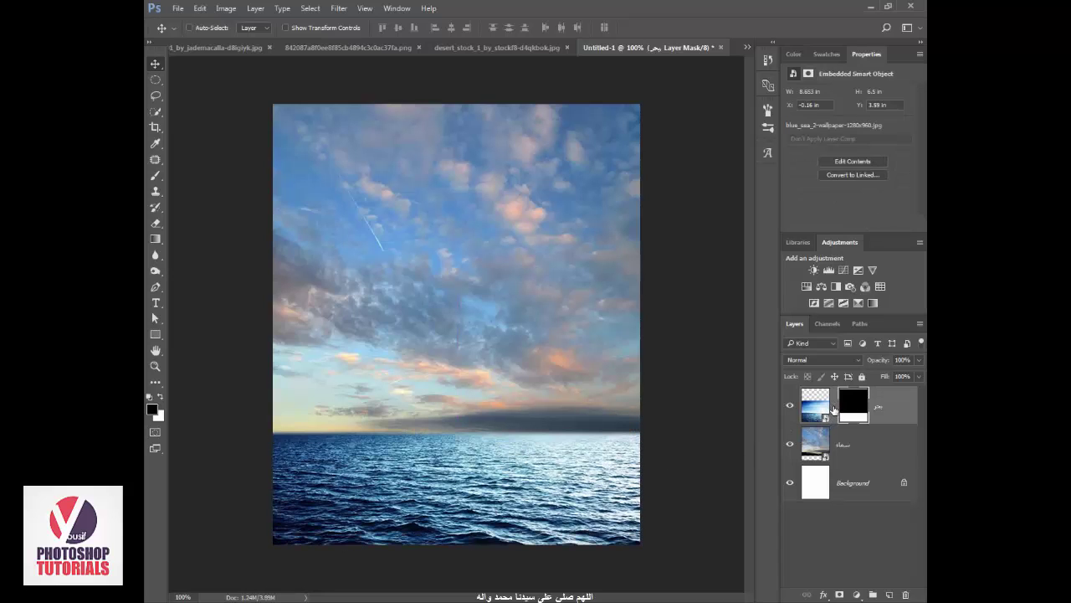
click(843, 414)
drag(610, 371, 612, 468)
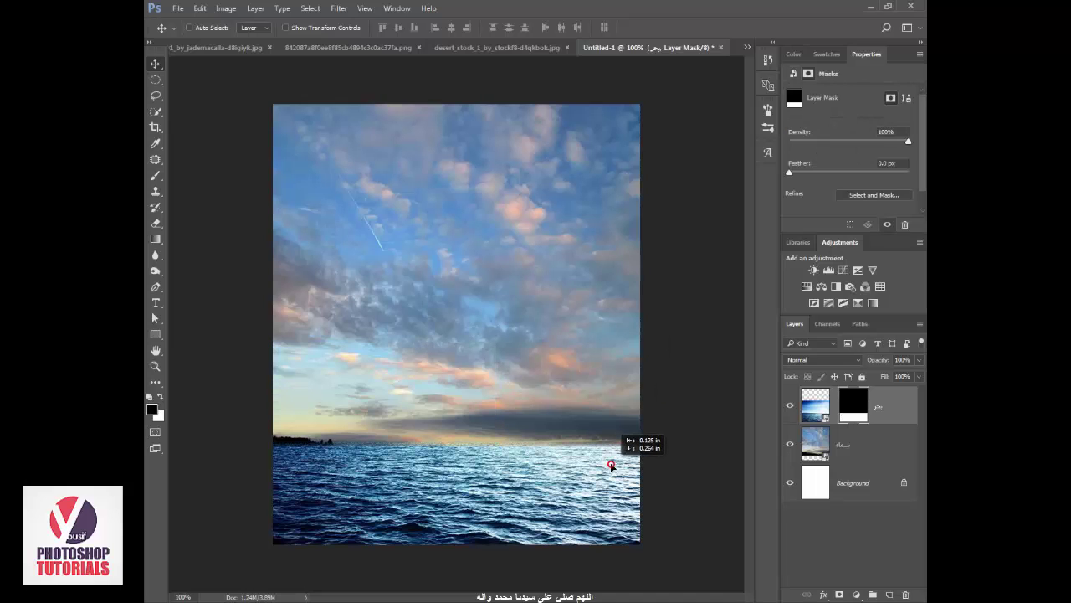
key(ctrl+z)
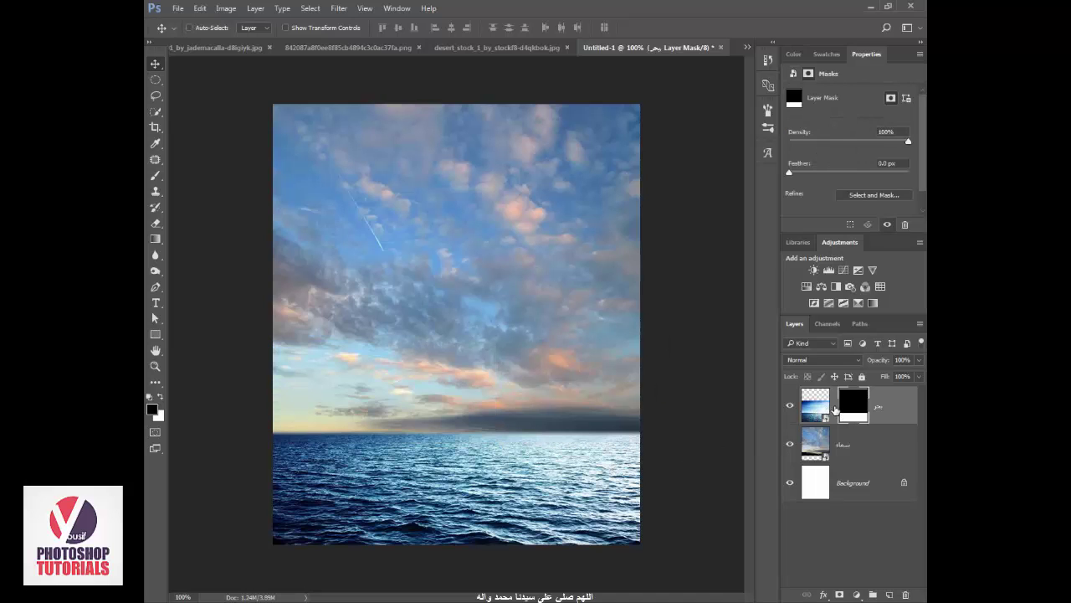
click(835, 408)
- At 400% zoom, redraw a short gradient on the sea mask for a crisper horizon, then return to 100%
key(z)
click(516, 443)
click(462, 426)
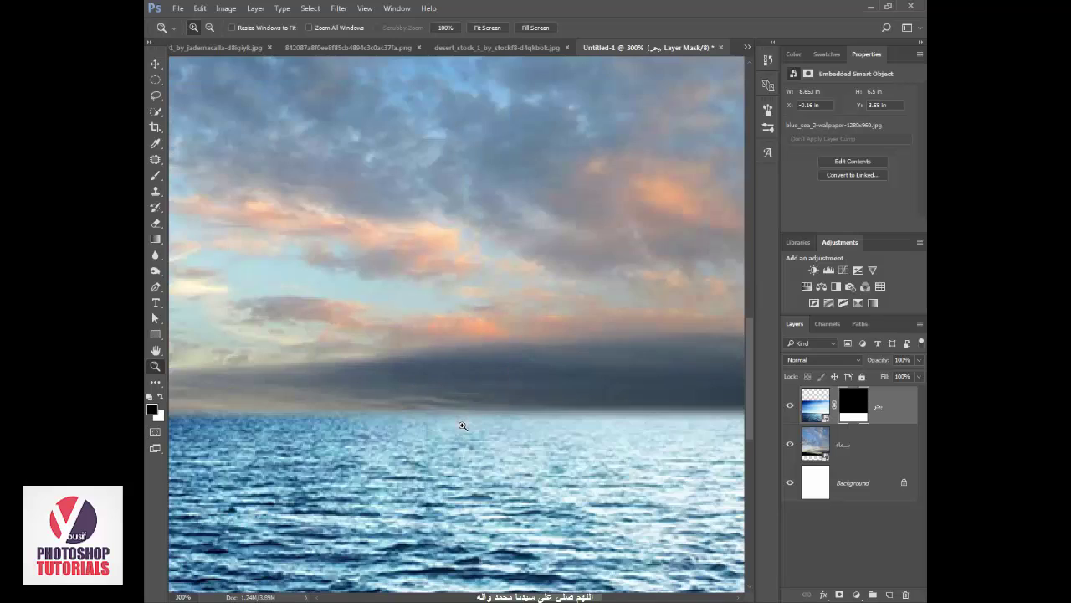
click(462, 426)
key(g)
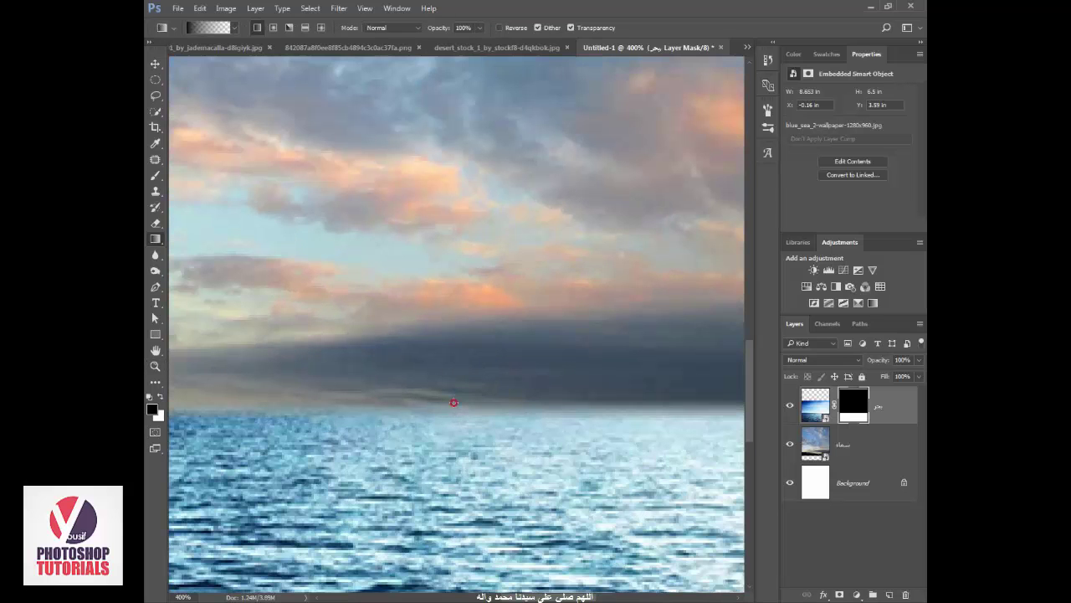
drag(454, 415, 495, 428)
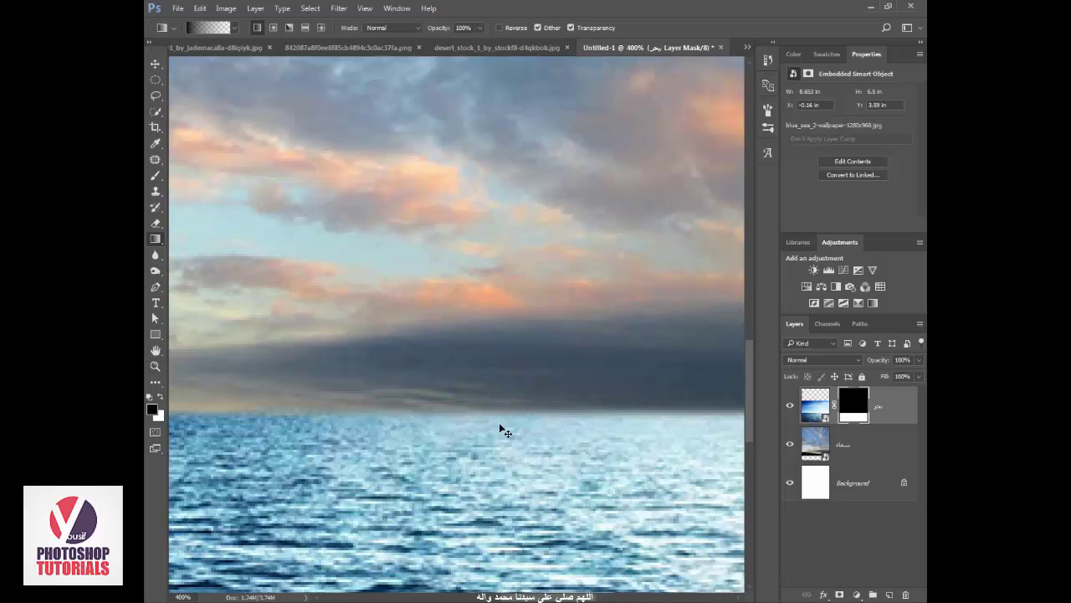
key(ctrl+0)
key(z)
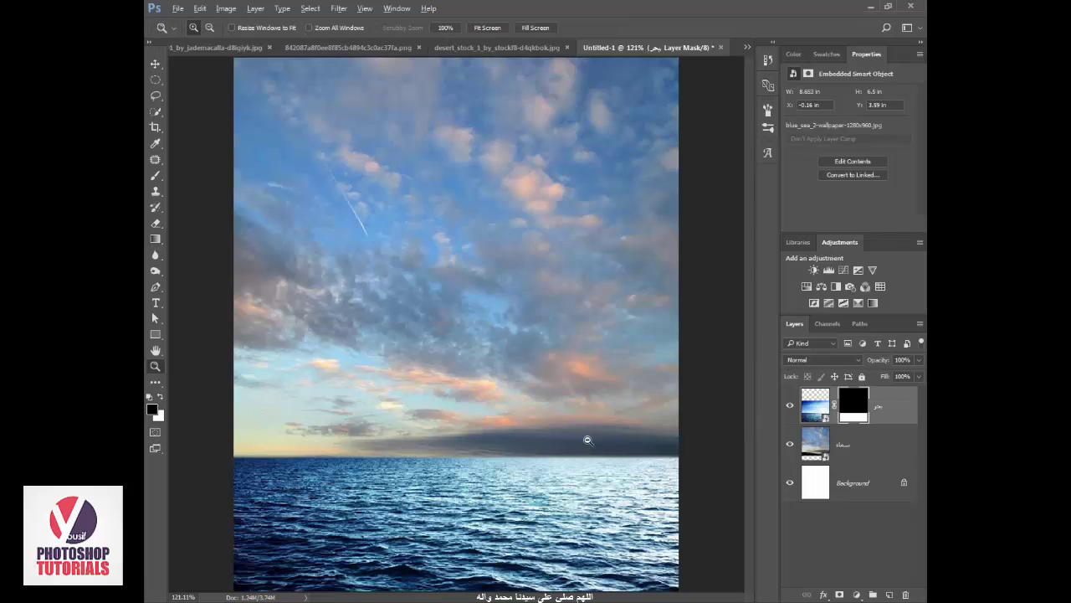
alt+click(587, 439)
key(v)
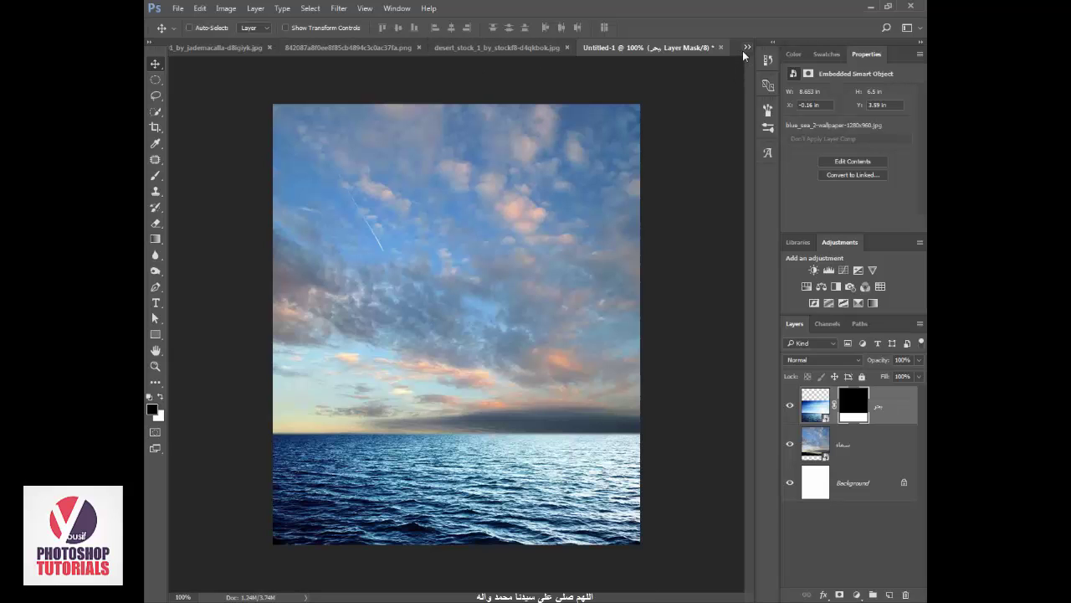
- Lasso a patch of cracked ground in the desert stock photo
click(505, 47)
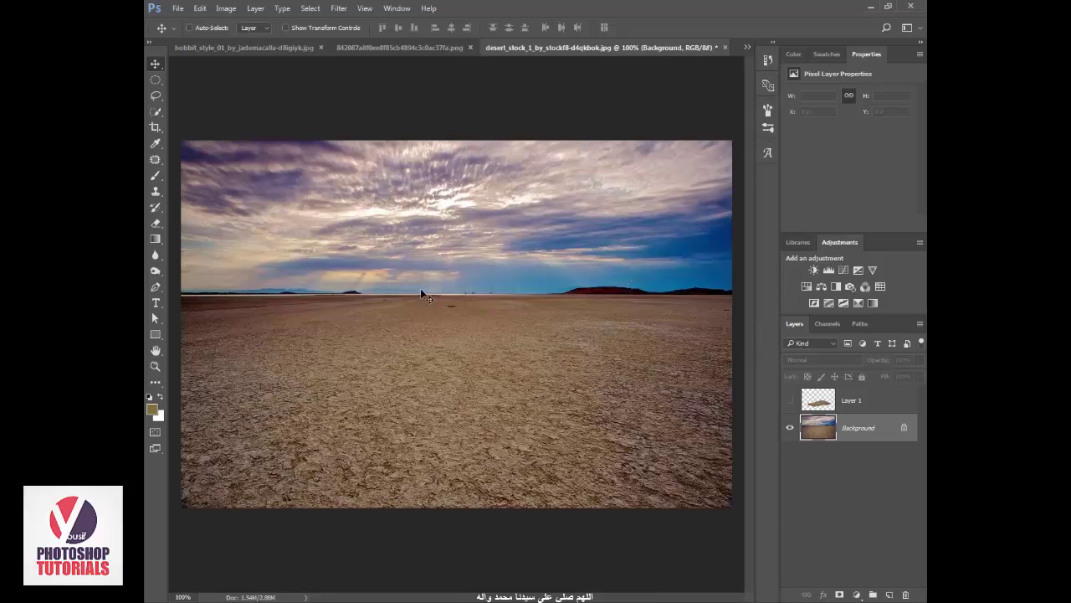
click(155, 96)
click(205, 97)
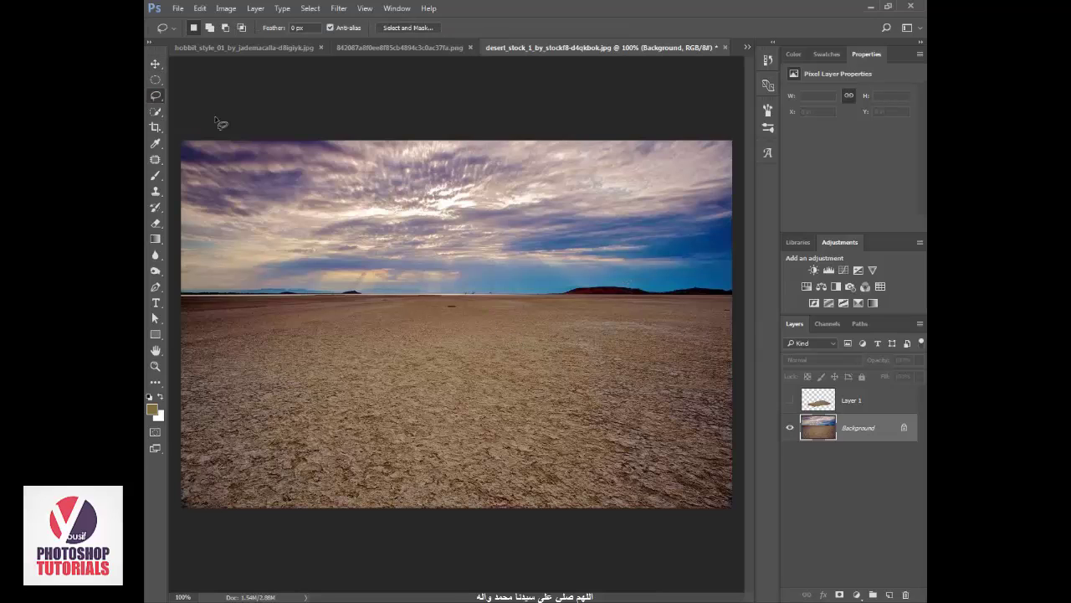
drag(326, 412, 557, 391)
drag(557, 391, 366, 441)
mouse_move(294, 389)
mouse_down()
mouse_move(492, 363)
mouse_move(617, 387)
mouse_move(556, 425)
mouse_move(414, 434)
mouse_move(299, 420)
mouse_move(293, 387)
mouse_up()
- Copy the ground patch to its own layer and drag it to the Untitled-1 tab
key(v)
key(ctrl)
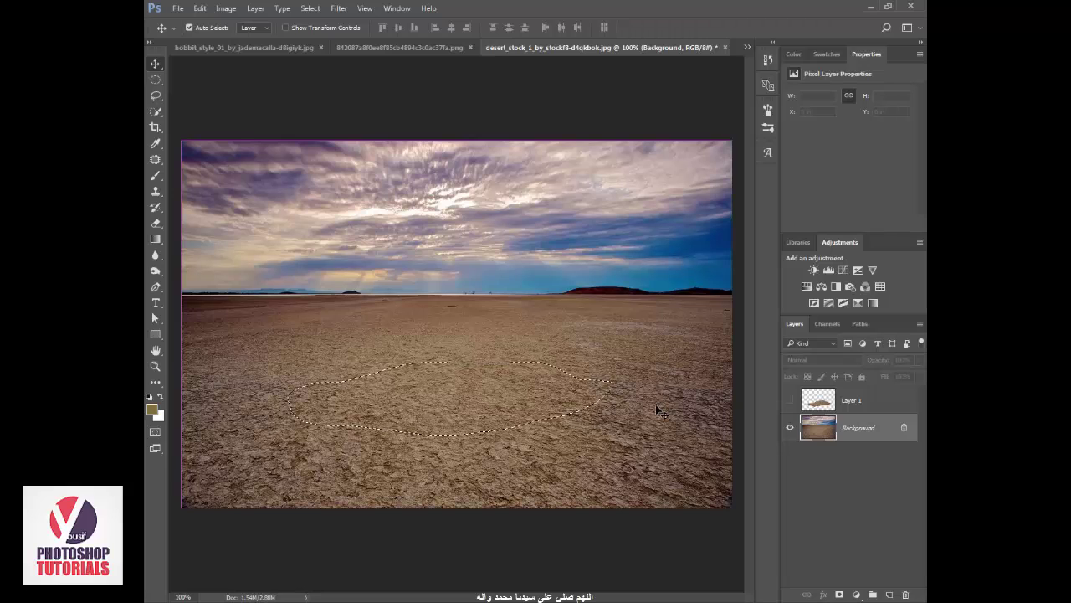
key(ctrl+j)
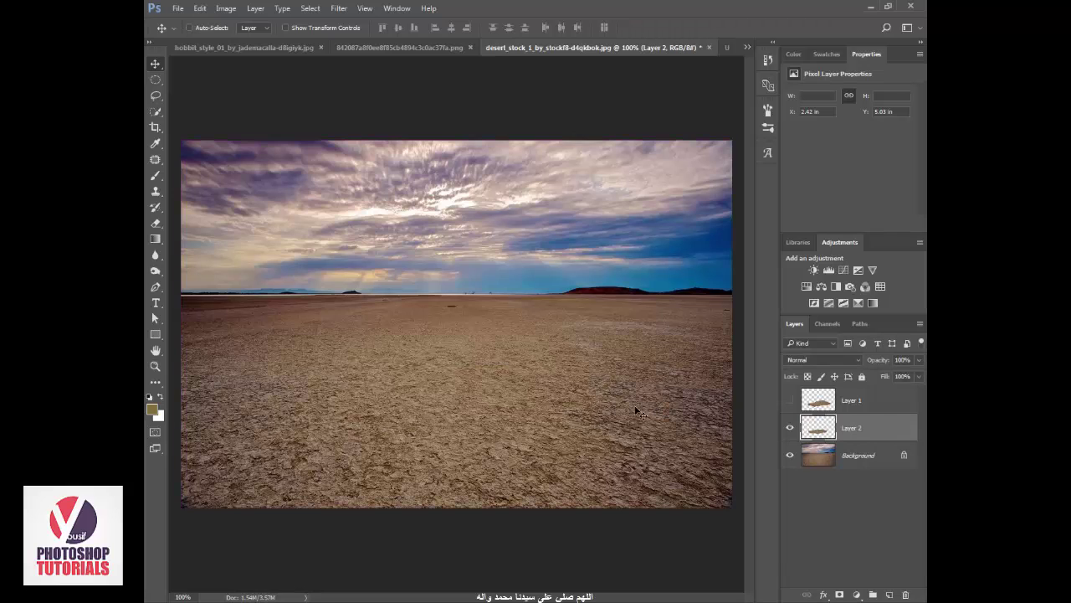
mouse_move(656, 405)
mouse_down()
mouse_move(634, 332)
mouse_move(728, 52)
mouse_up()
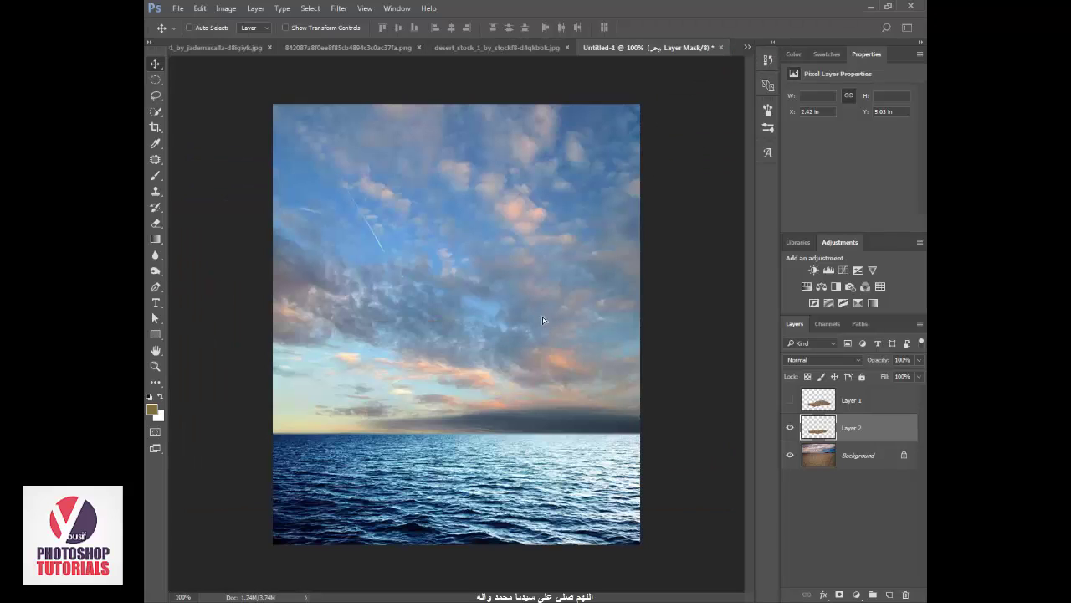
- Drop the ground patch into the composite and raise the sea and sky slightly
drag(728, 52, 520, 349)
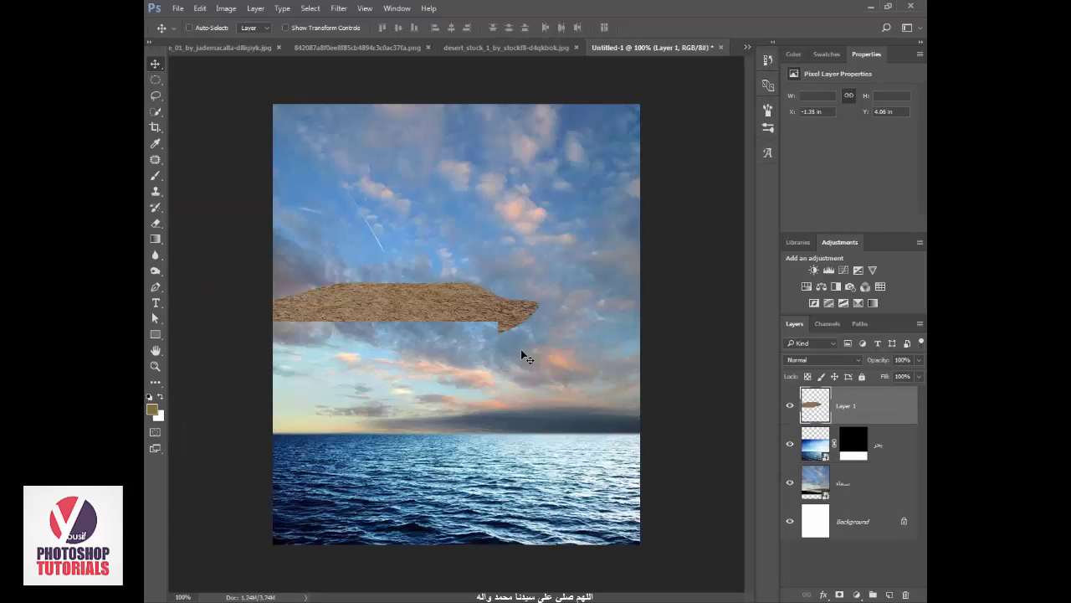
key(alt+bracketleft)
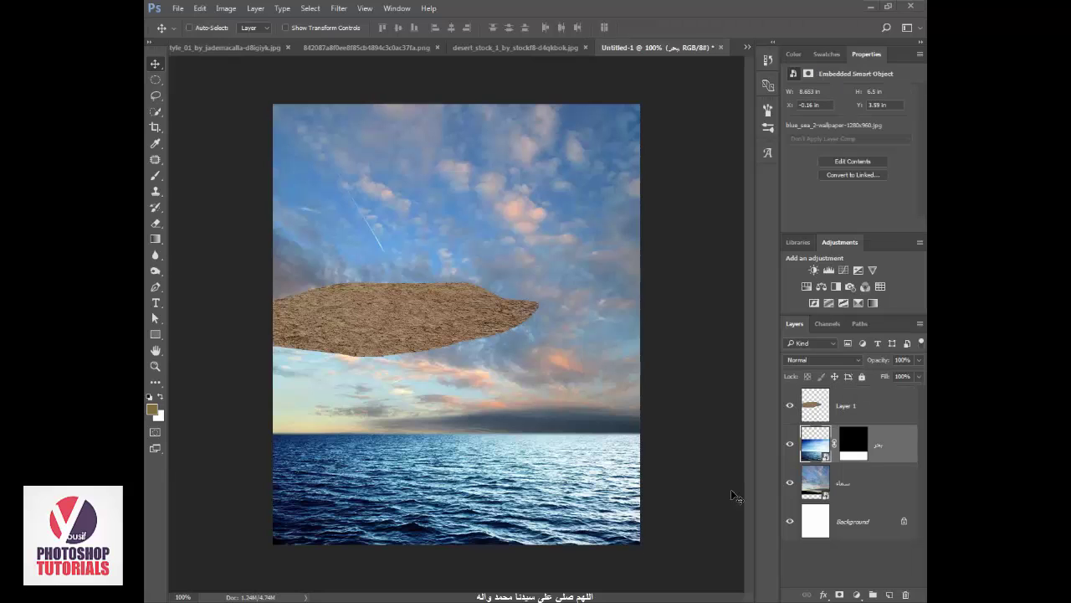
drag(632, 457, 632, 451)
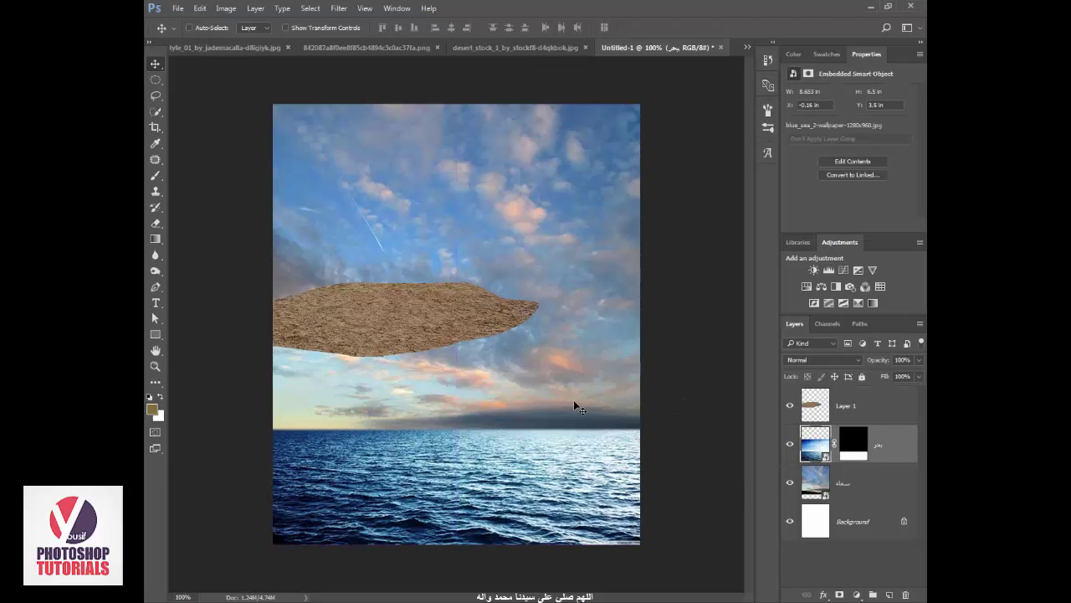
click(845, 483)
mouse_move(637, 452)
mouse_down()
mouse_move(637, 436)
mouse_move(638, 446)
mouse_up()
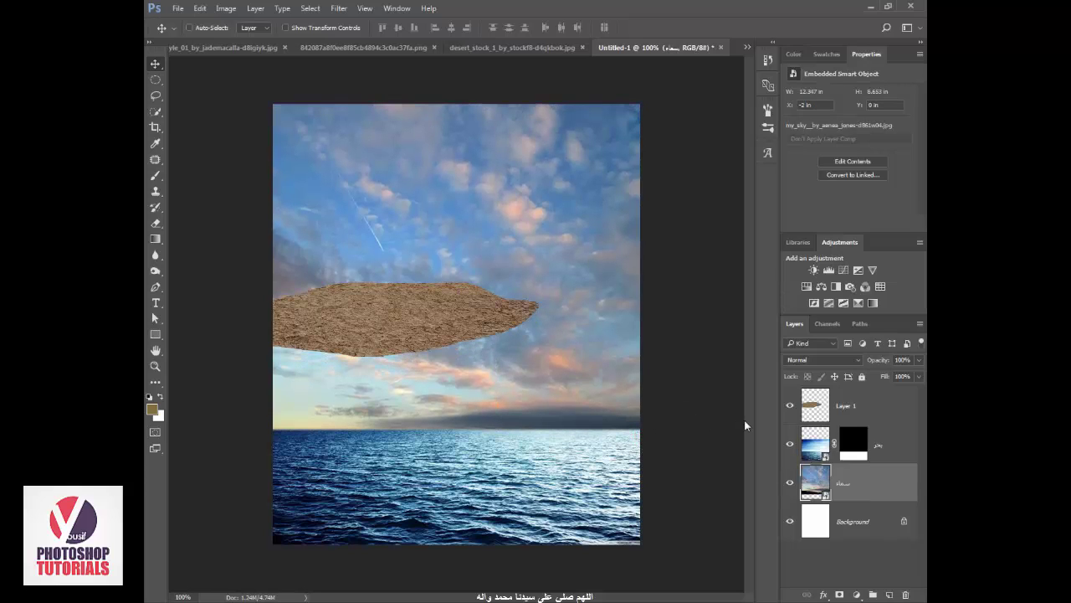
- Move the ground patch down onto the sea below the horizon
key(alt+])
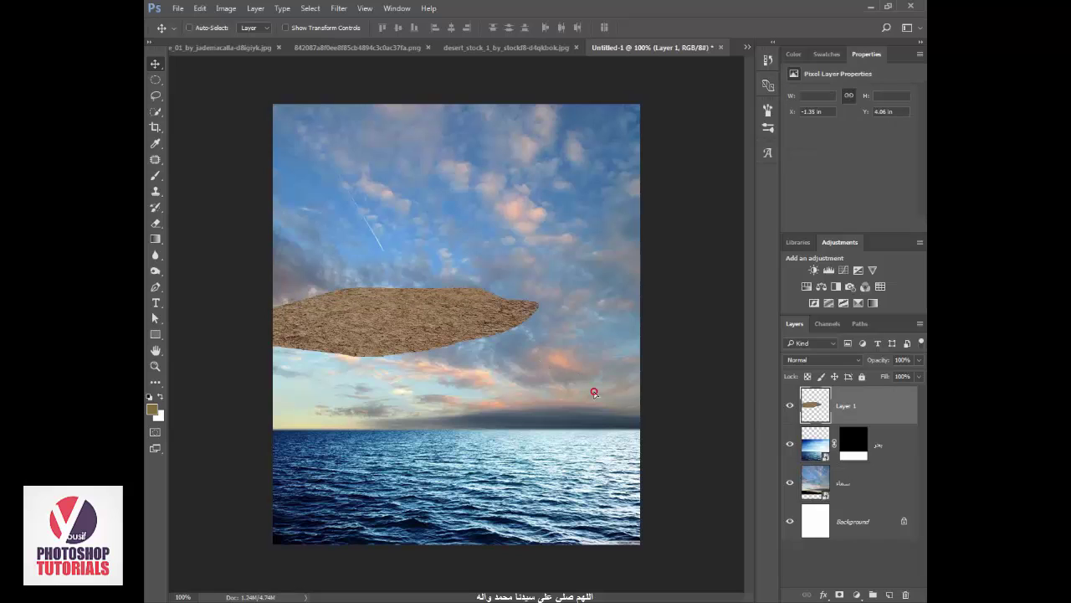
drag(590, 390, 620, 517)
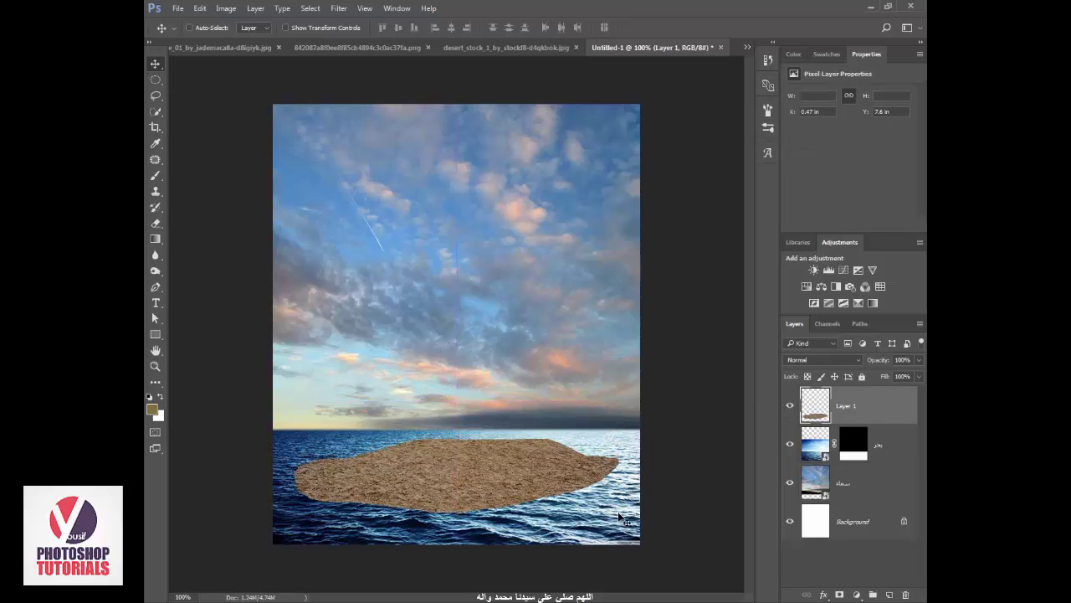
key(ctrl+t)
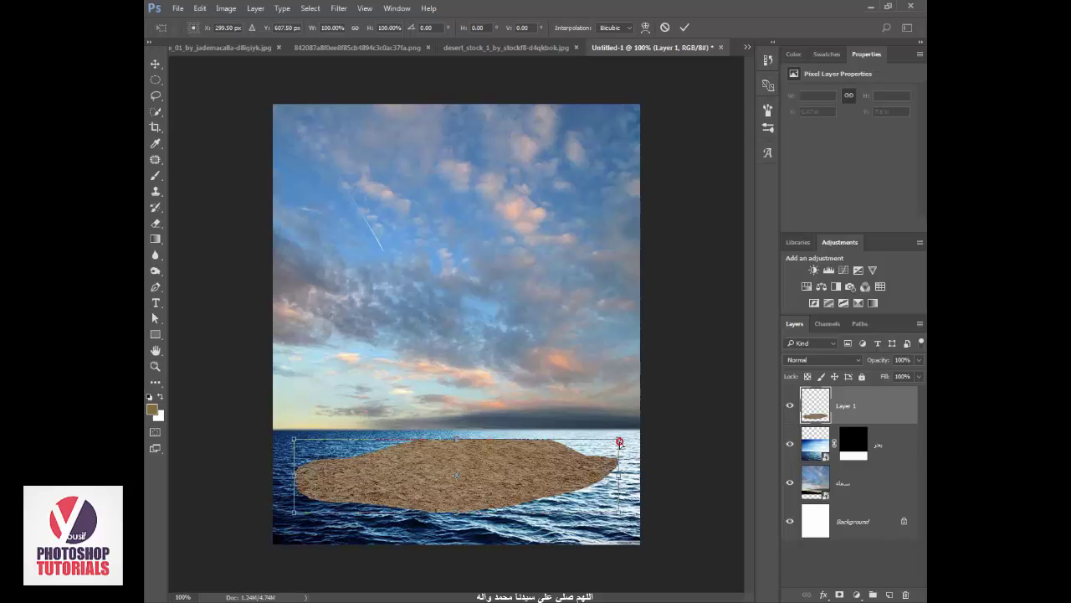
- Skew and flatten the sand patch into a wider islet in perspective, then commit it
drag(619, 441, 496, 459)
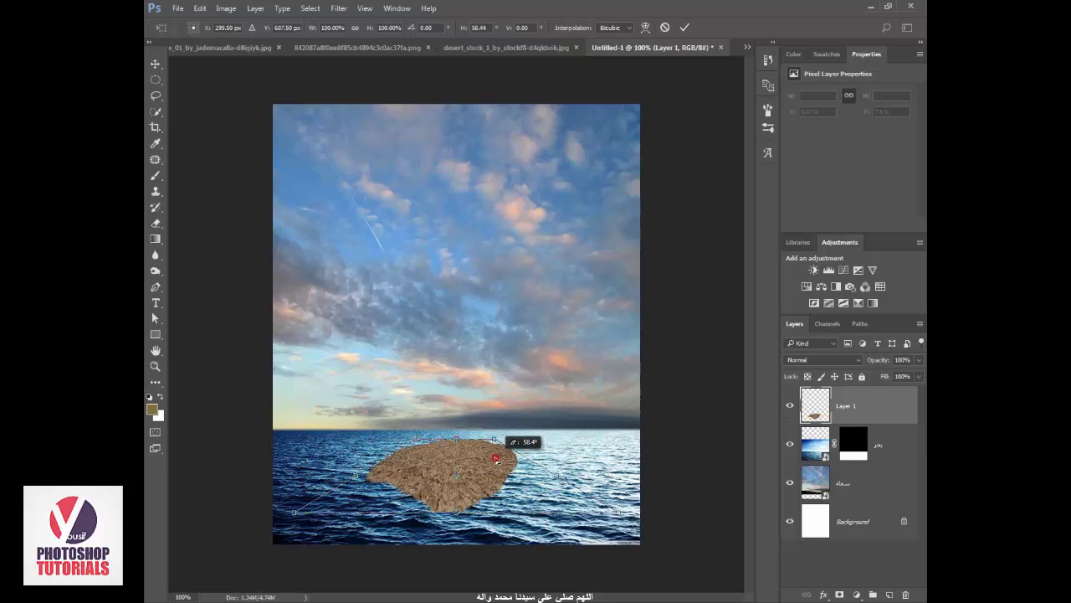
drag(496, 459, 590, 457)
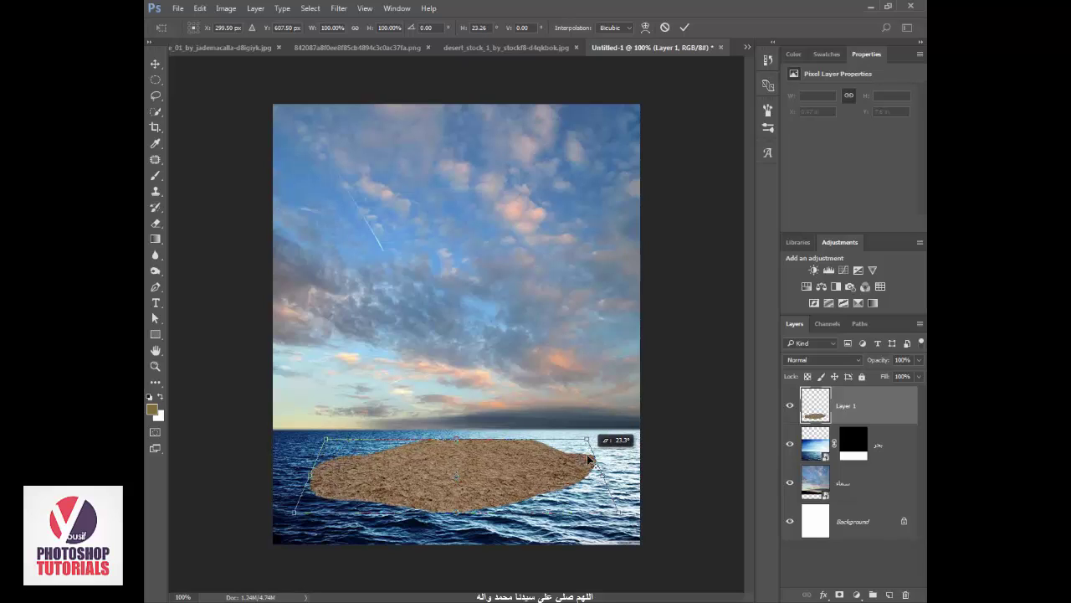
key(Return)
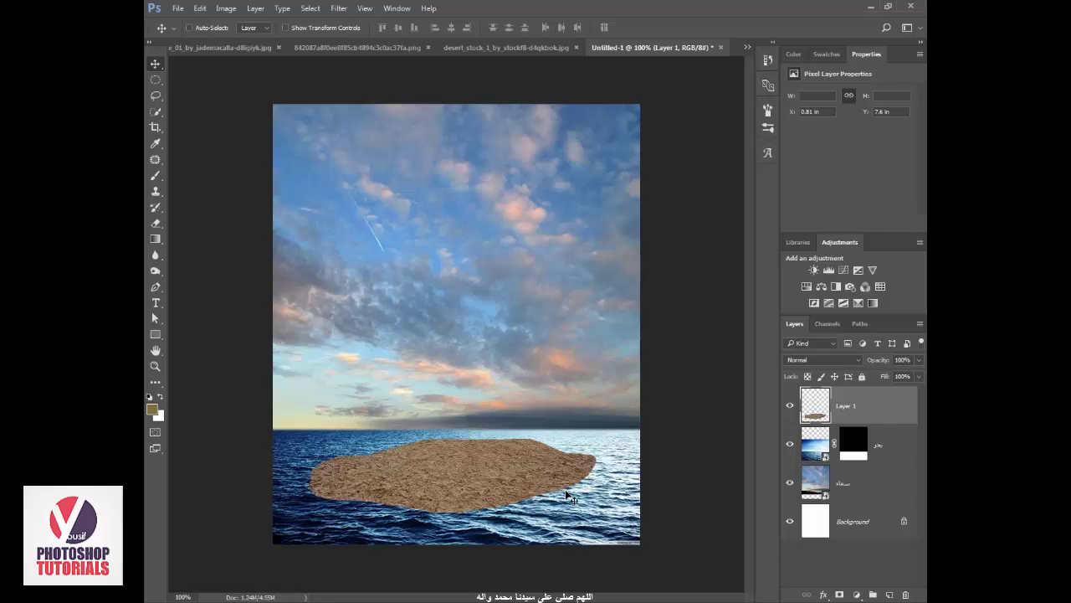
- Zoom in on the sand island and switch to the Brush tool
key(ctrl+plus)
drag(565, 490, 572, 315)
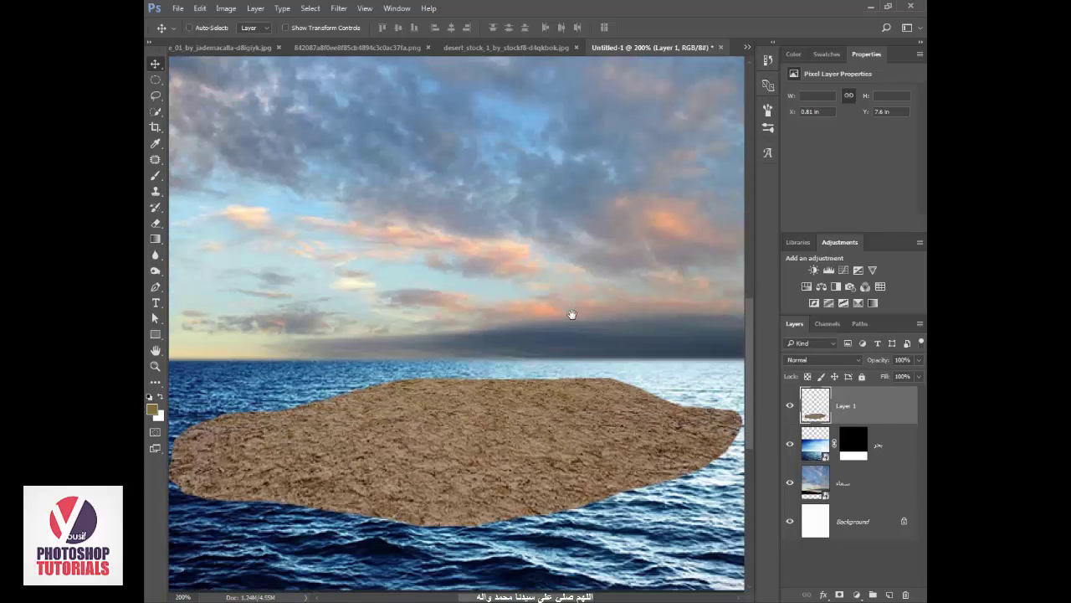
scroll(304, 503, left, 2)
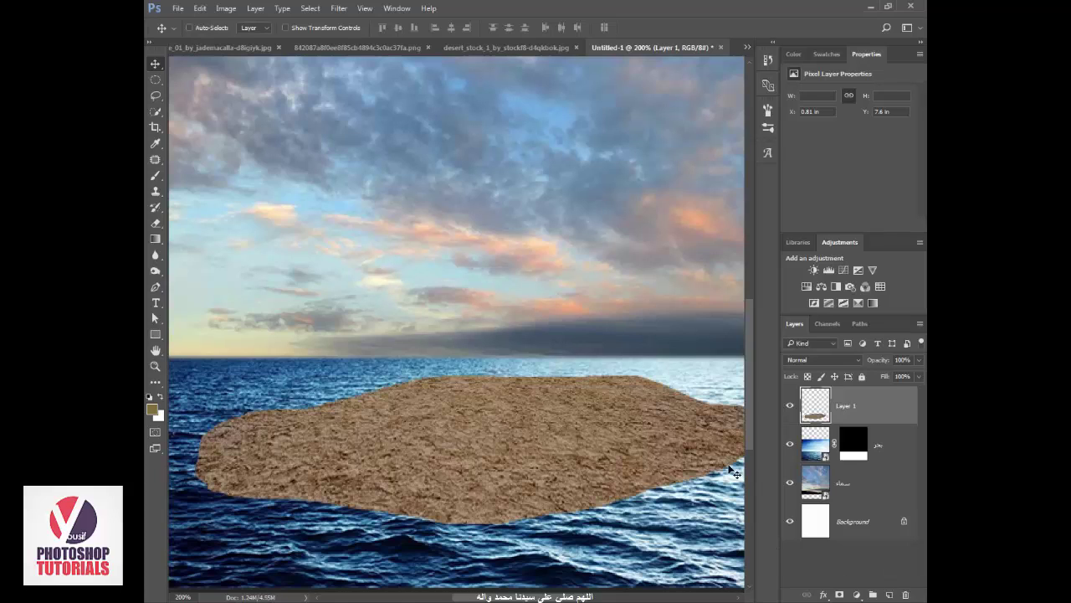
key(b)
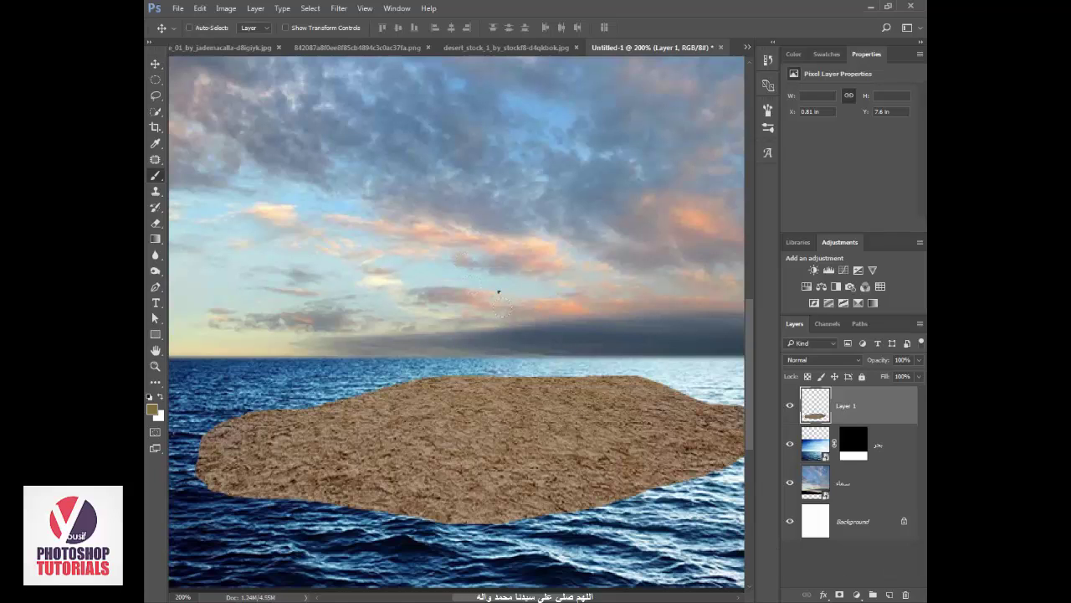
- Choose the 100 px textured brush tip and show the Brush settings panel
right_click(498, 291)
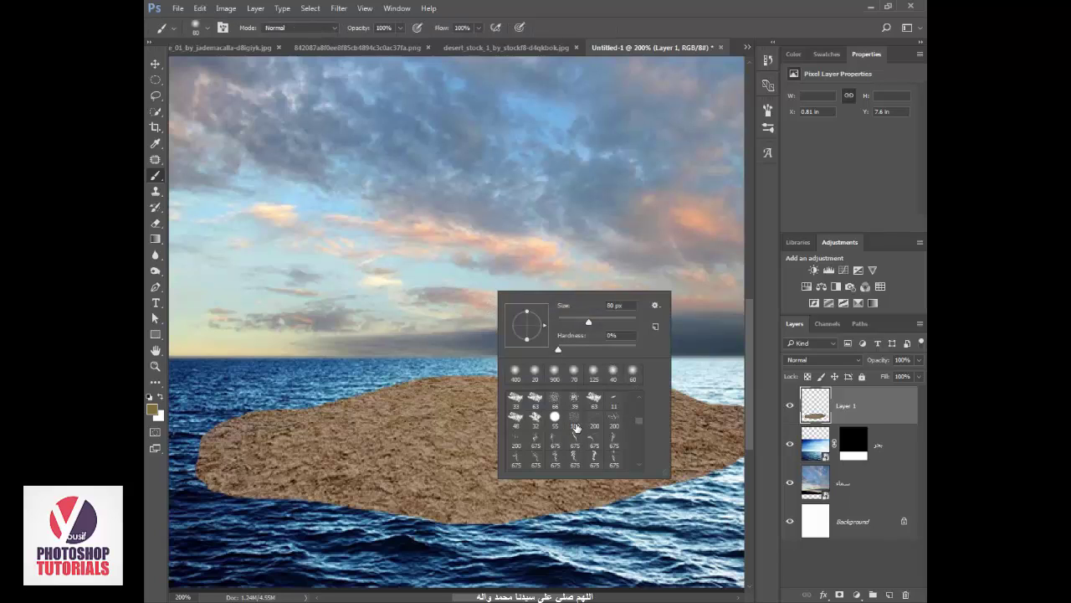
click(575, 422)
scroll(636, 422, up, 2)
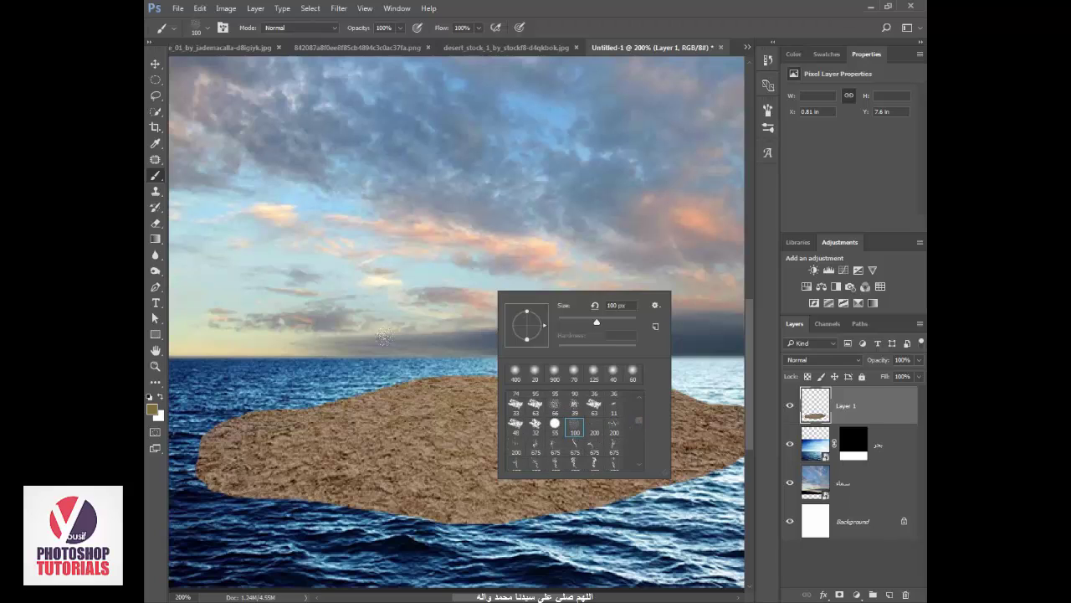
click(767, 110)
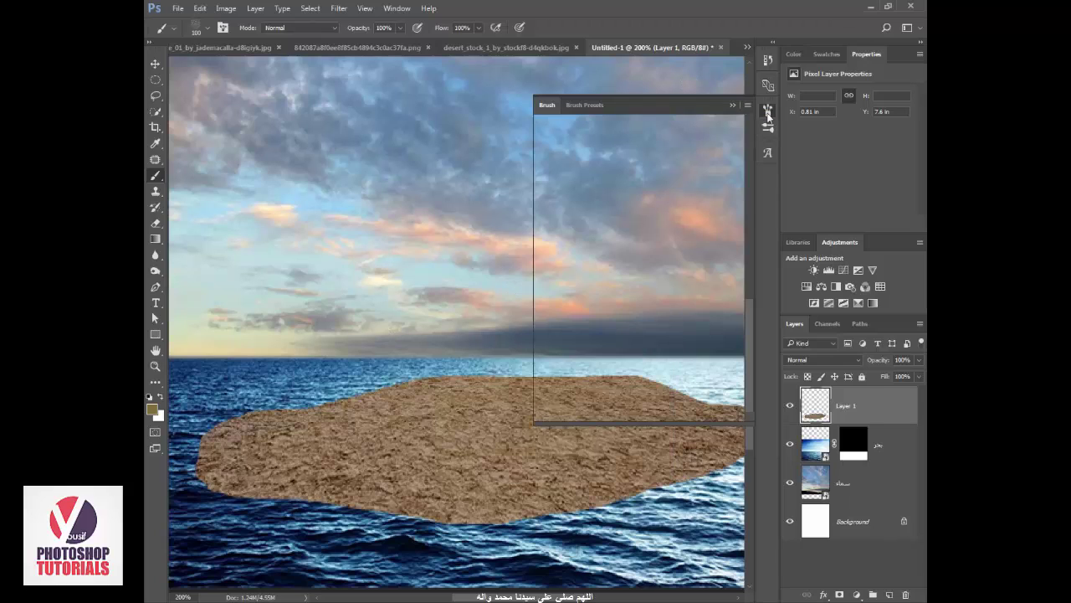
click(387, 7)
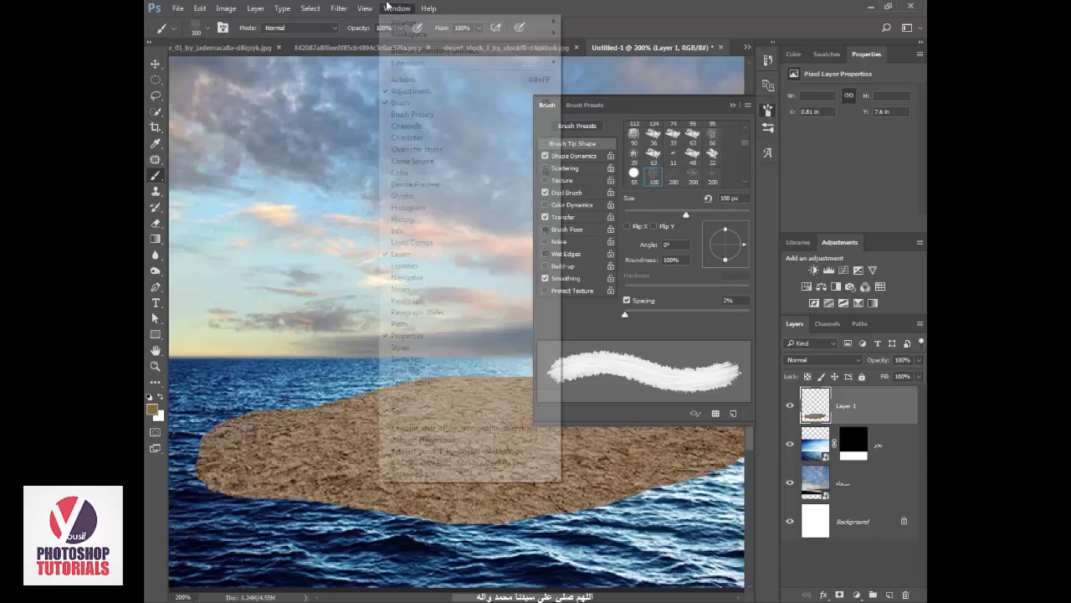
click(435, 104)
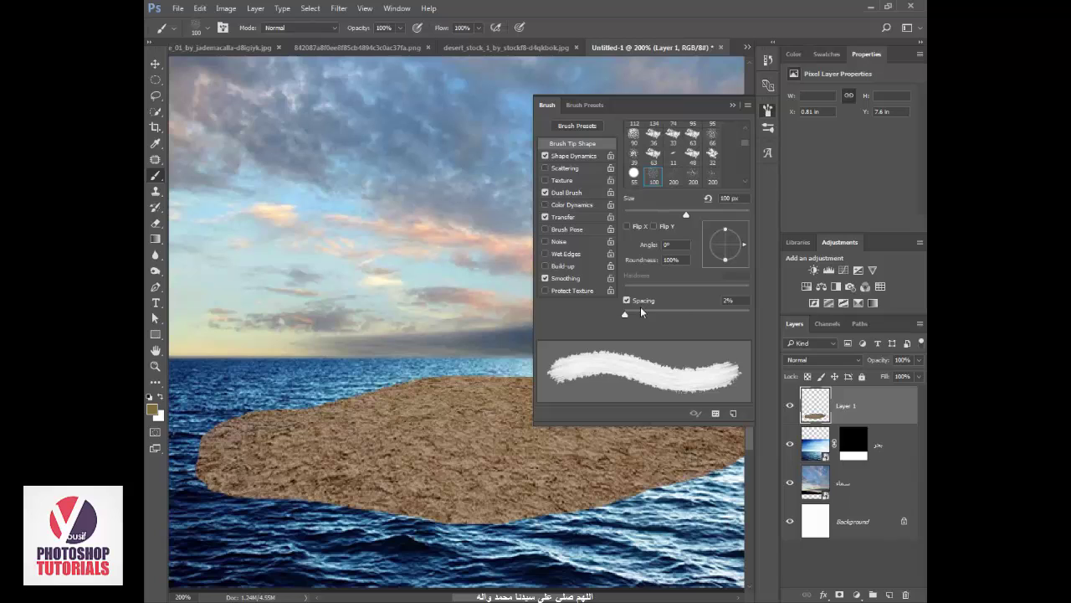
- Settle the brush spacing at about 68%, undoing each test stroke
drag(640, 311, 604, 322)
drag(473, 377, 238, 484)
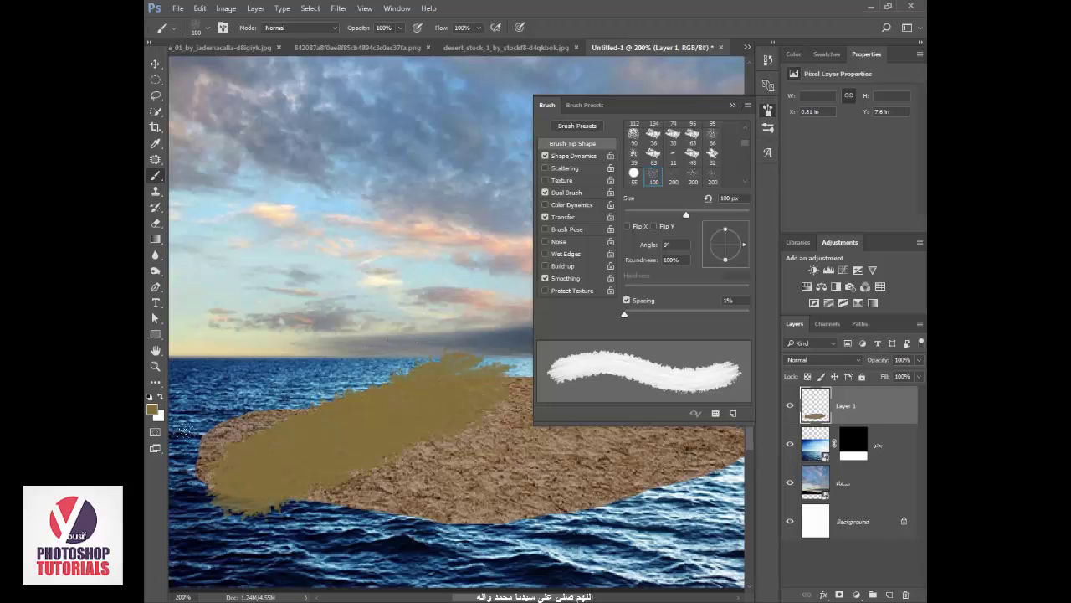
key(ctrl+z)
drag(625, 314, 697, 317)
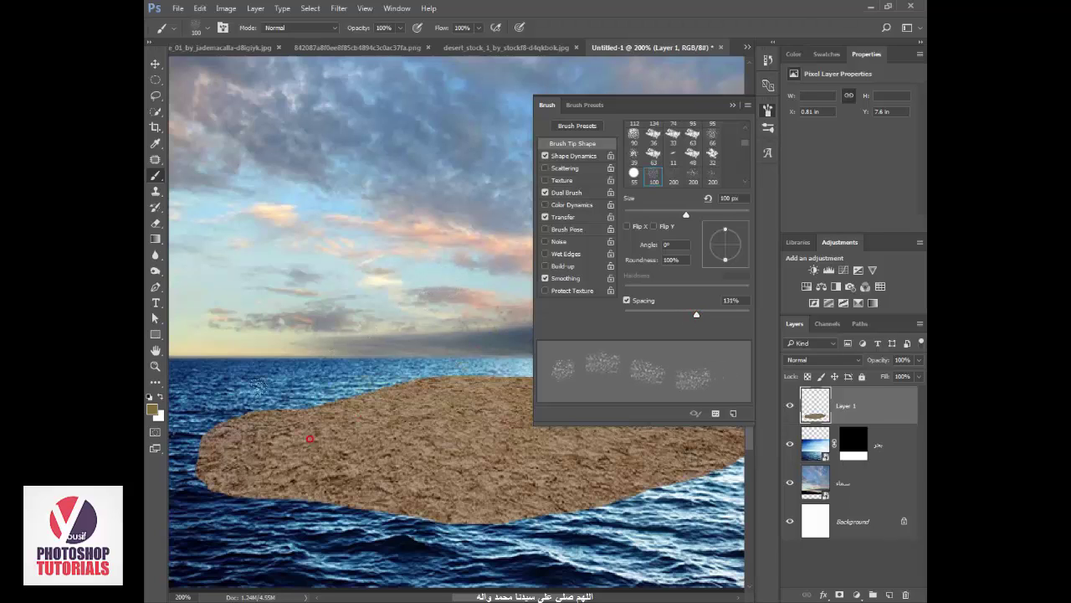
drag(461, 304, 503, 251)
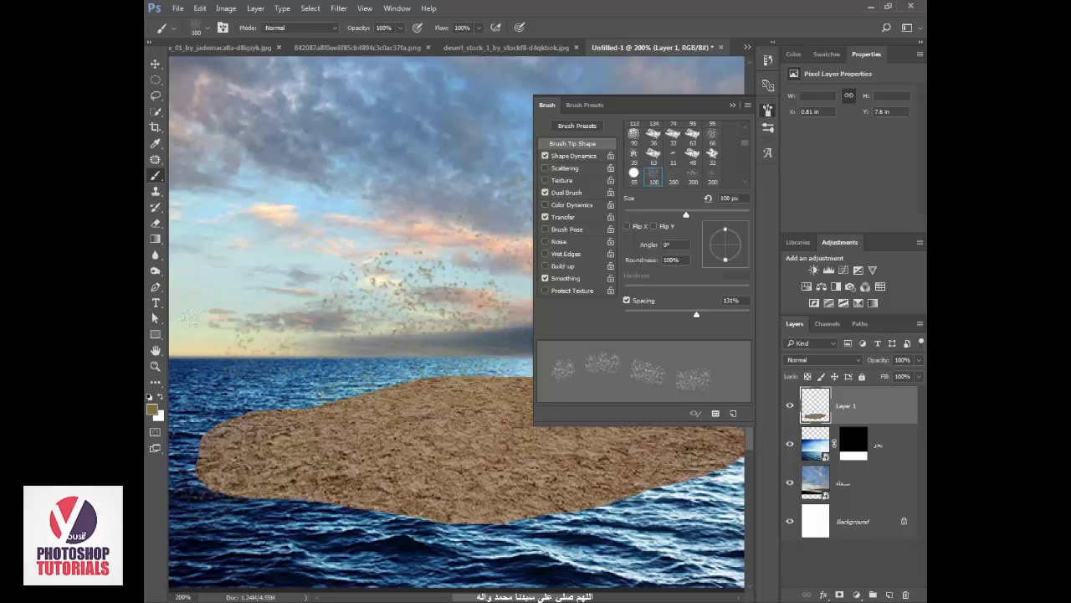
key(ctrl+z)
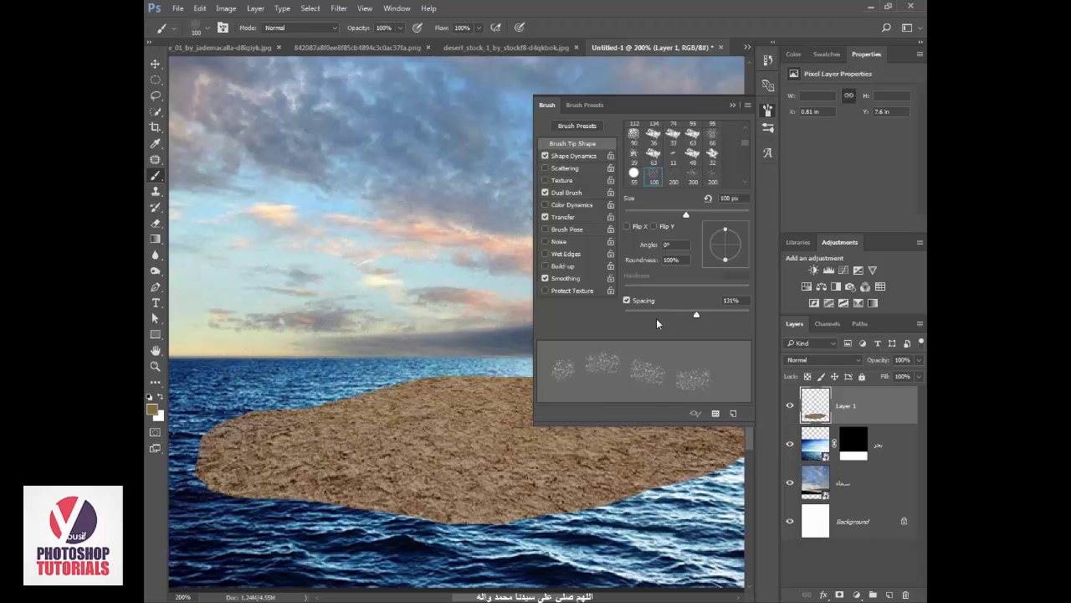
drag(697, 314, 593, 316)
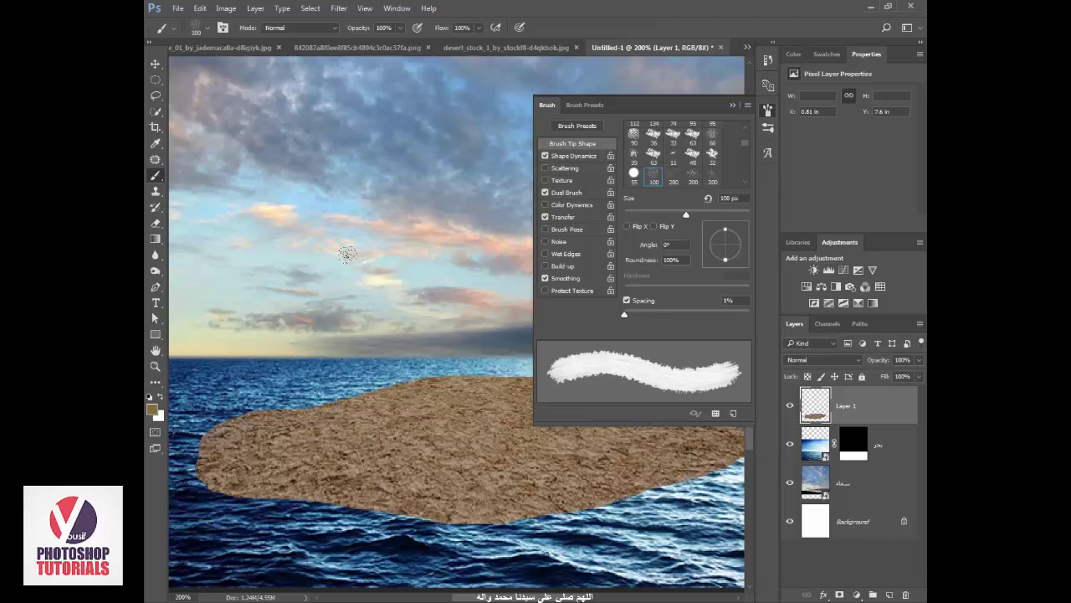
drag(347, 254, 379, 206)
key(ctrl+z)
drag(647, 315, 666, 320)
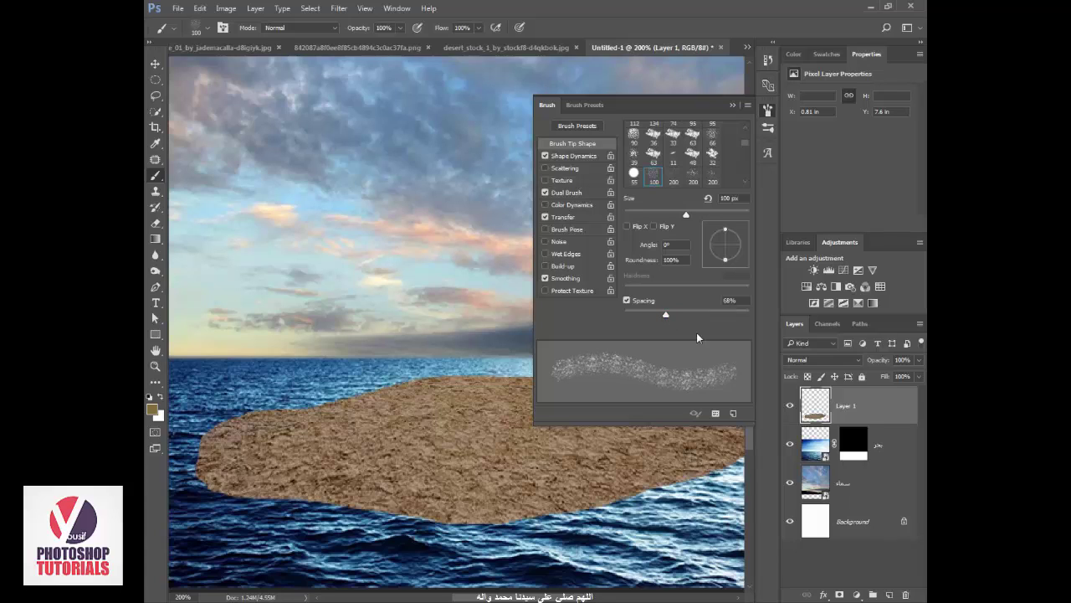
- Add 38% roundness jitter and 72% angle jitter under Shape Dynamics, then close the panel
click(574, 156)
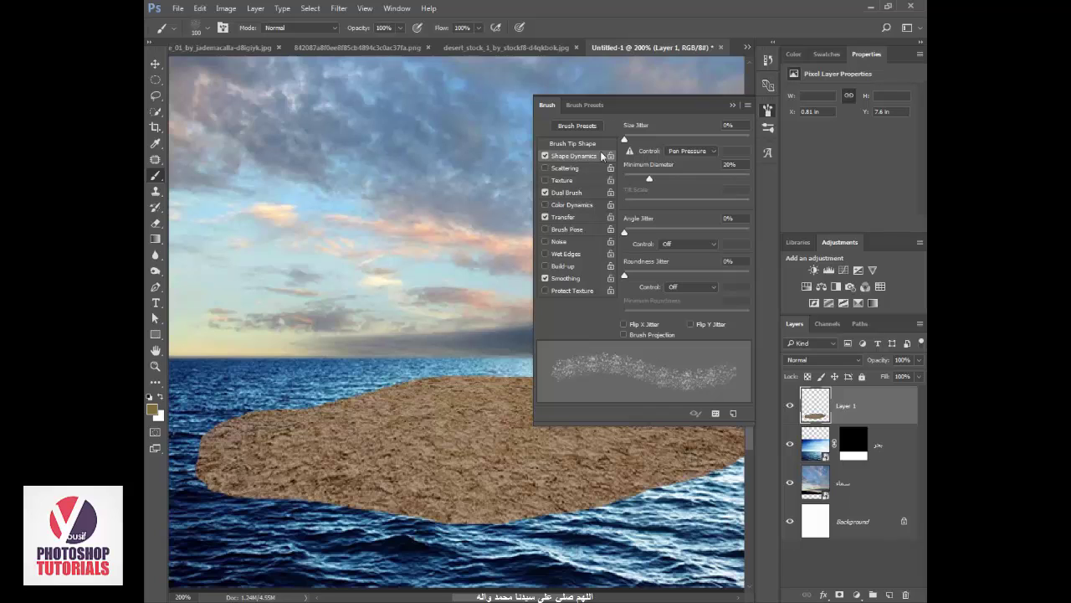
click(586, 144)
click(586, 156)
drag(647, 276, 672, 277)
drag(641, 234, 733, 236)
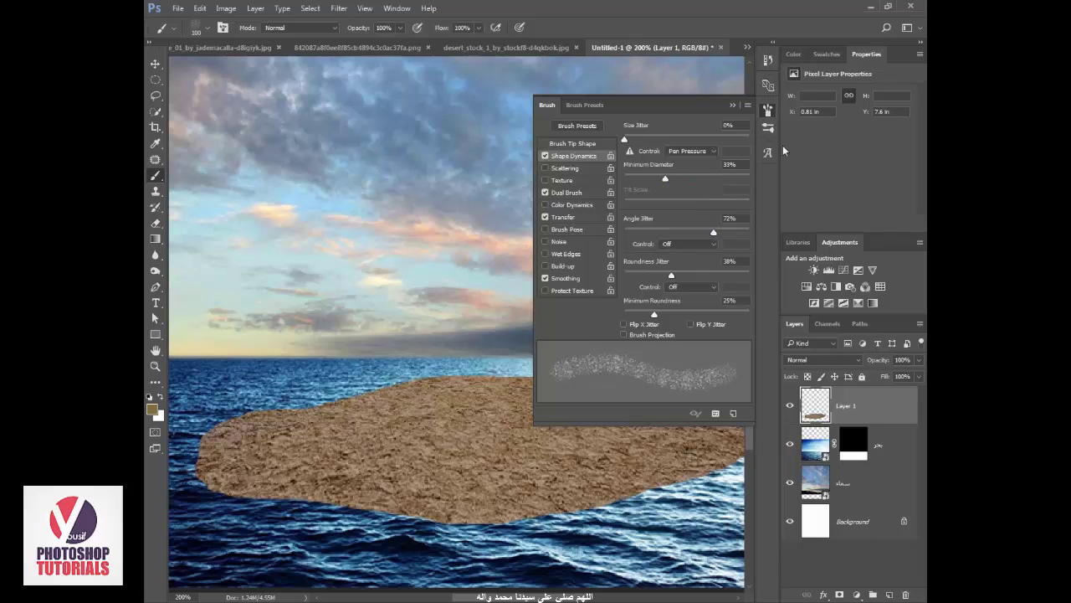
click(764, 115)
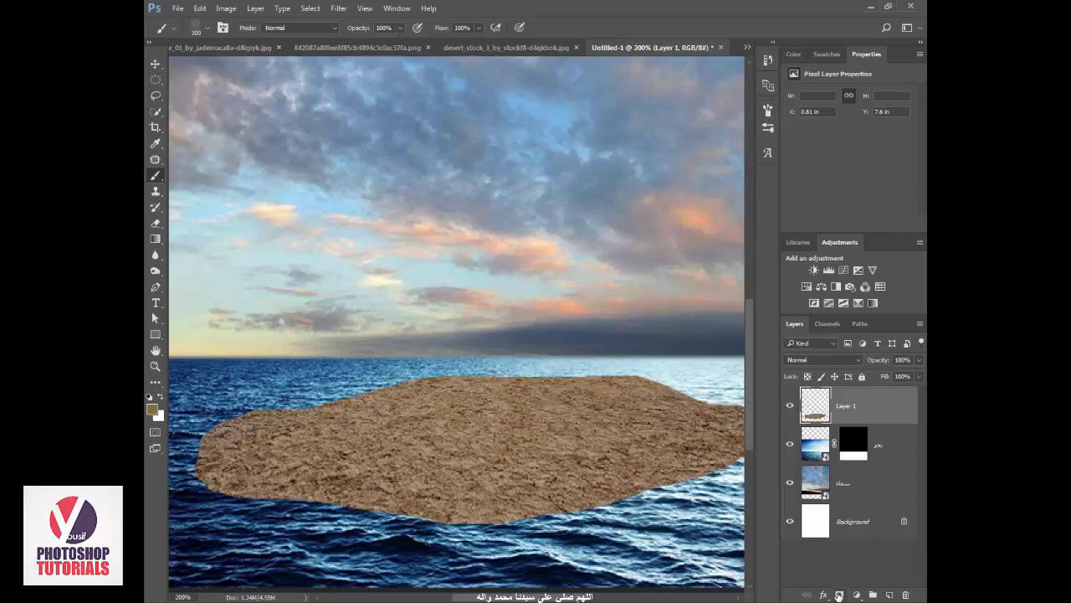
- Mask Layer 1 and paint black around the islet's edges so the sand fades into the sea
click(838, 595)
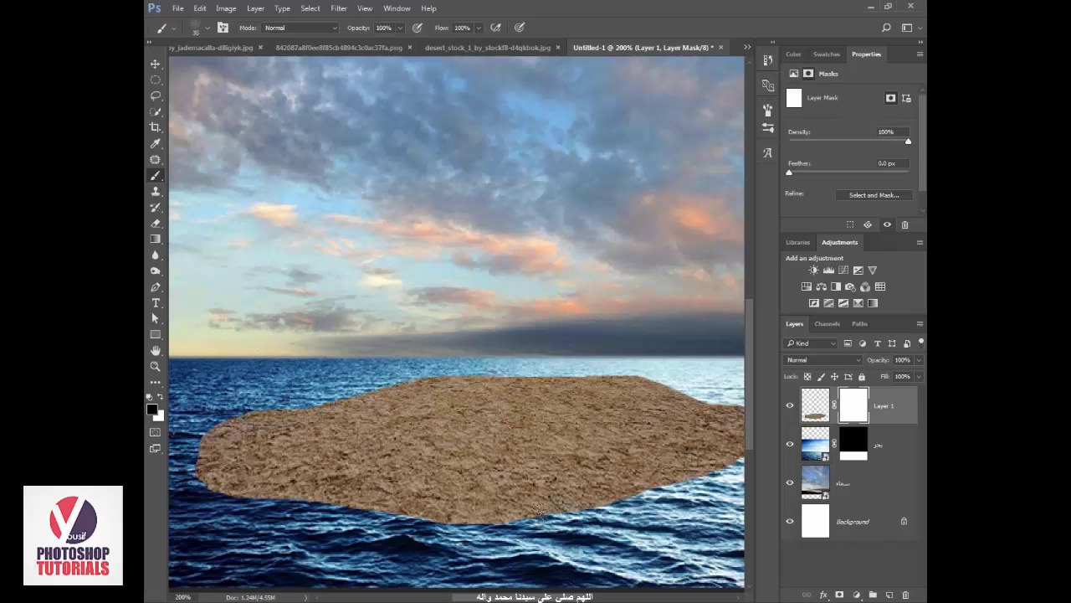
mouse_move(514, 517)
mouse_down()
mouse_move(523, 502)
mouse_move(488, 496)
mouse_move(475, 517)
mouse_up()
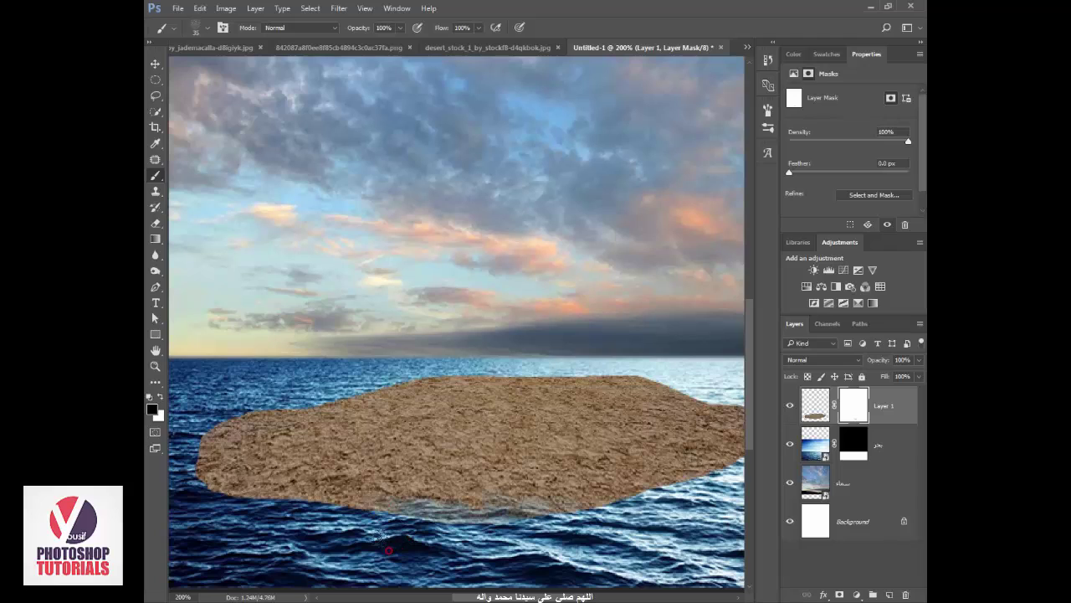
mouse_move(341, 493)
mouse_down()
mouse_move(274, 501)
mouse_move(208, 475)
mouse_up()
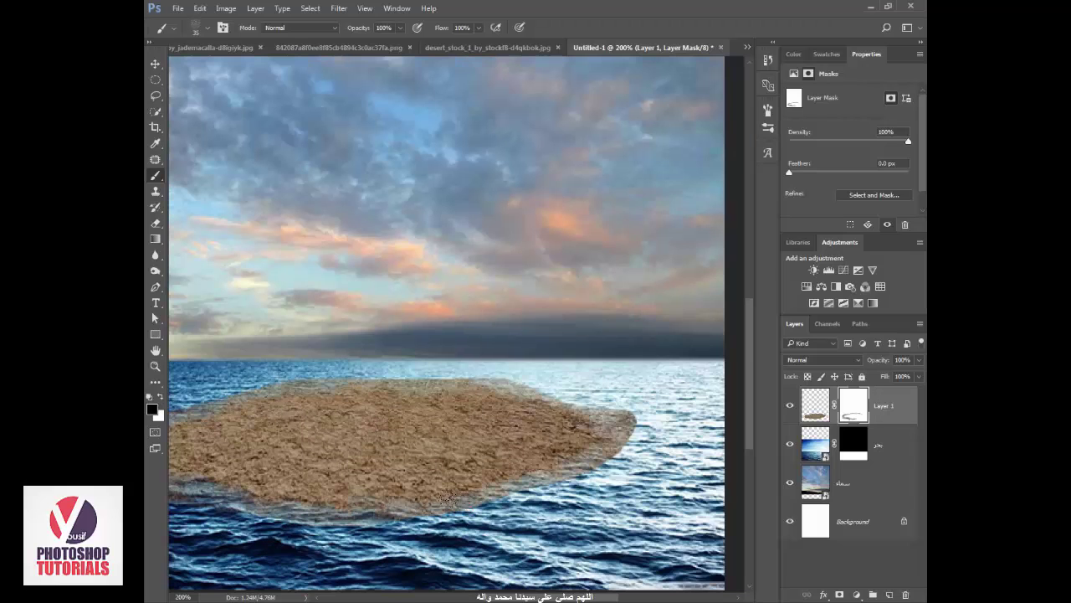
mouse_move(502, 489)
mouse_down()
mouse_move(555, 443)
mouse_move(526, 428)
mouse_up()
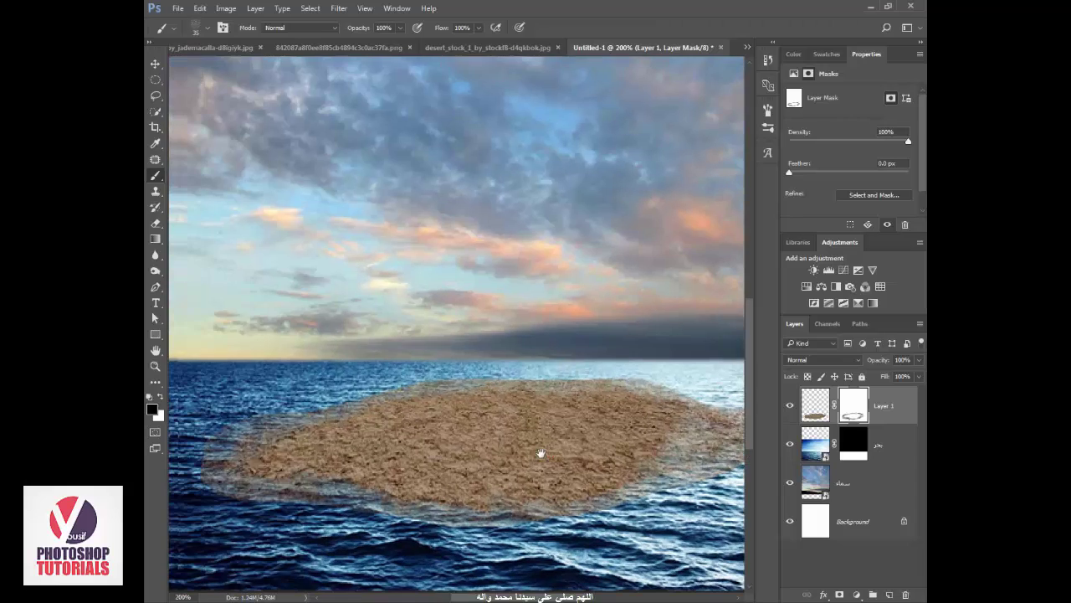
drag(270, 468, 239, 482)
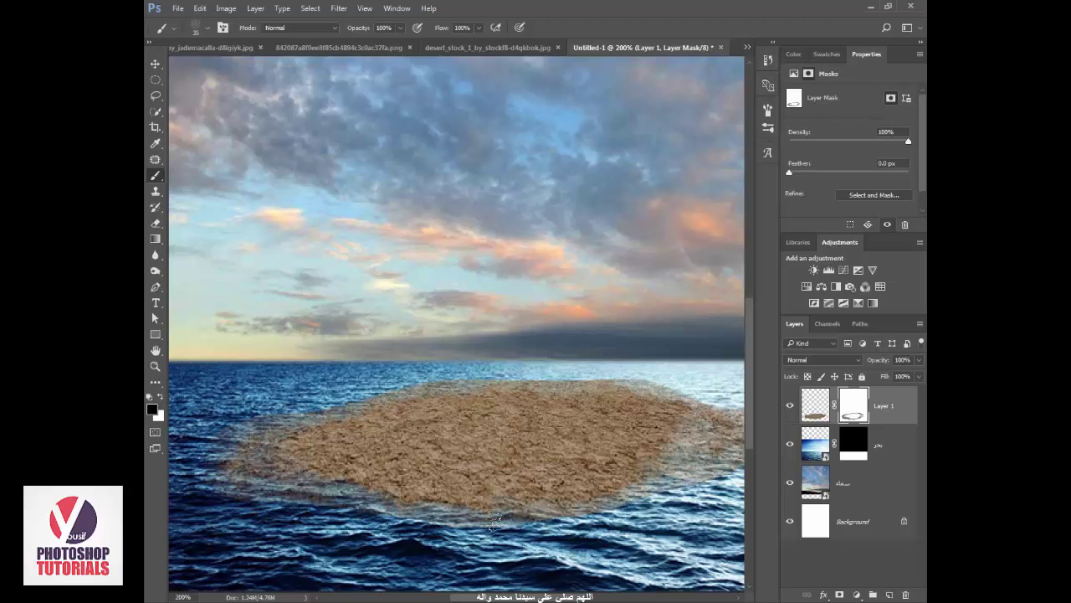
drag(231, 360, 736, 189)
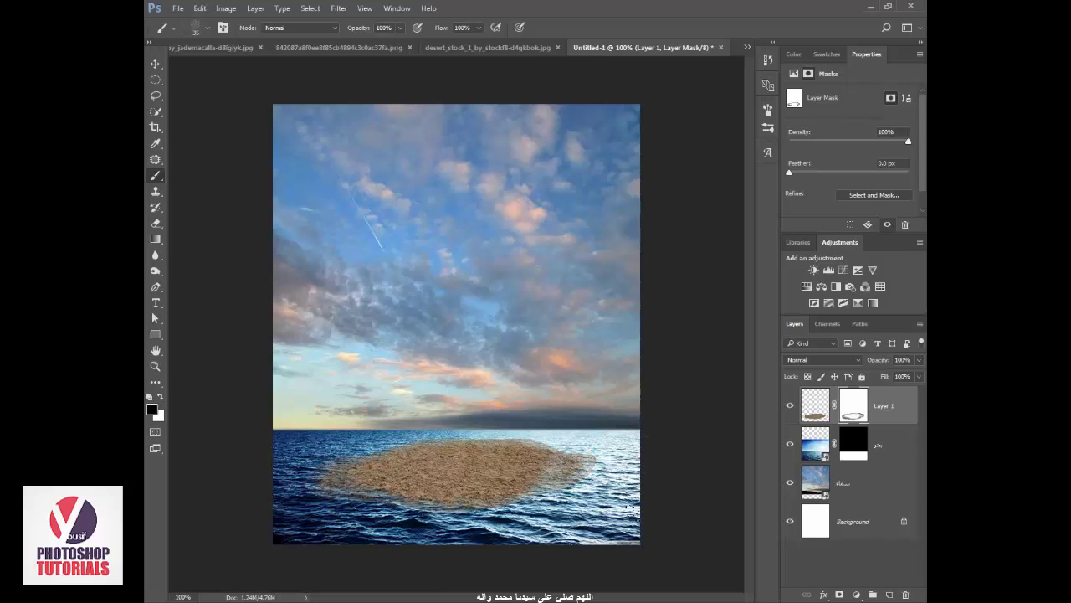
click(747, 47)
- Drag the cut-out man from the hobbit_style document into the composite
click(611, 64)
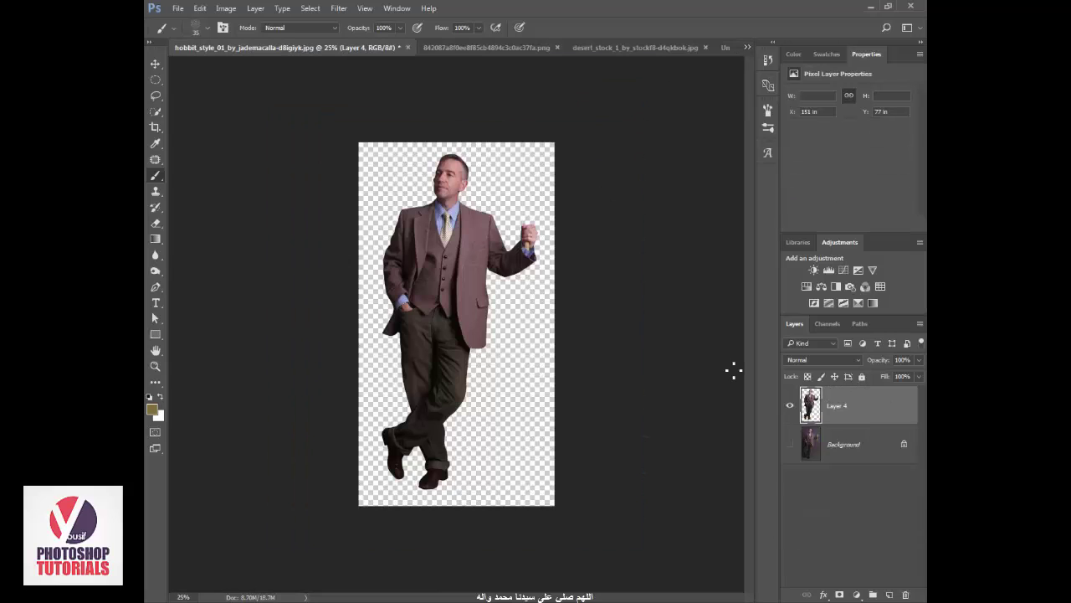
click(790, 444)
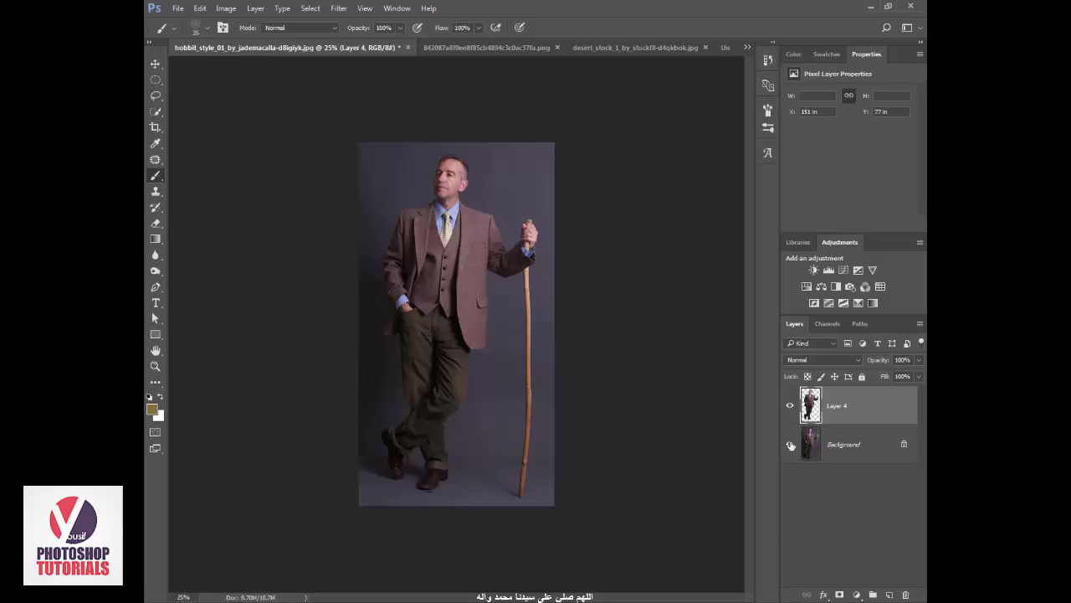
click(790, 444)
key(v)
mouse_move(494, 289)
mouse_down()
mouse_move(725, 54)
mouse_move(550, 338)
mouse_move(485, 415)
mouse_up()
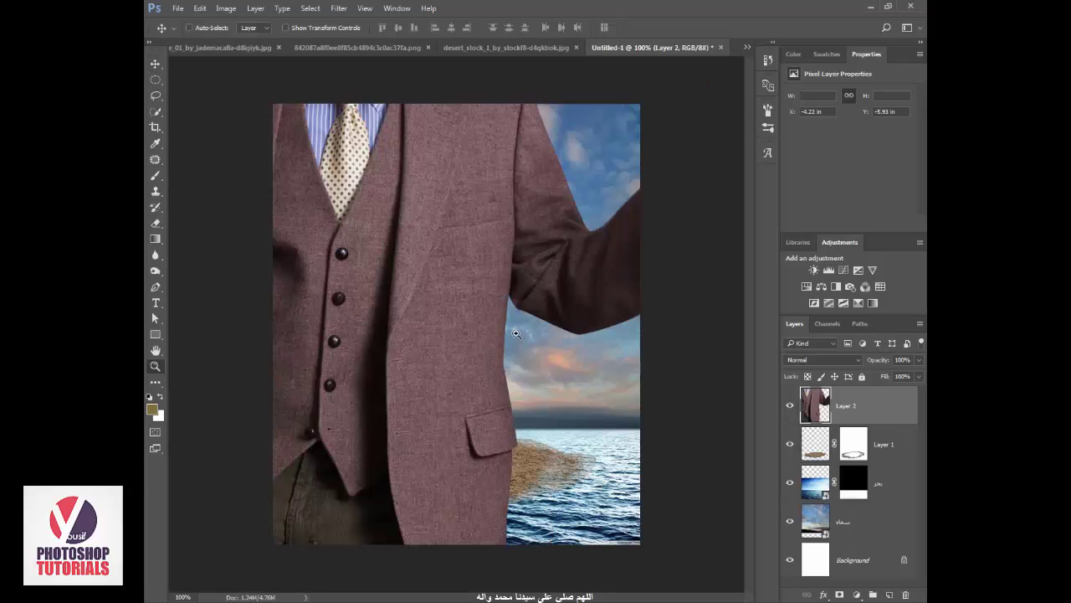
- Scale the man down to under 10% so he stands on the sand islet
key(z)
alt+click(515, 334)
alt+click(515, 334)
alt+click(515, 334)
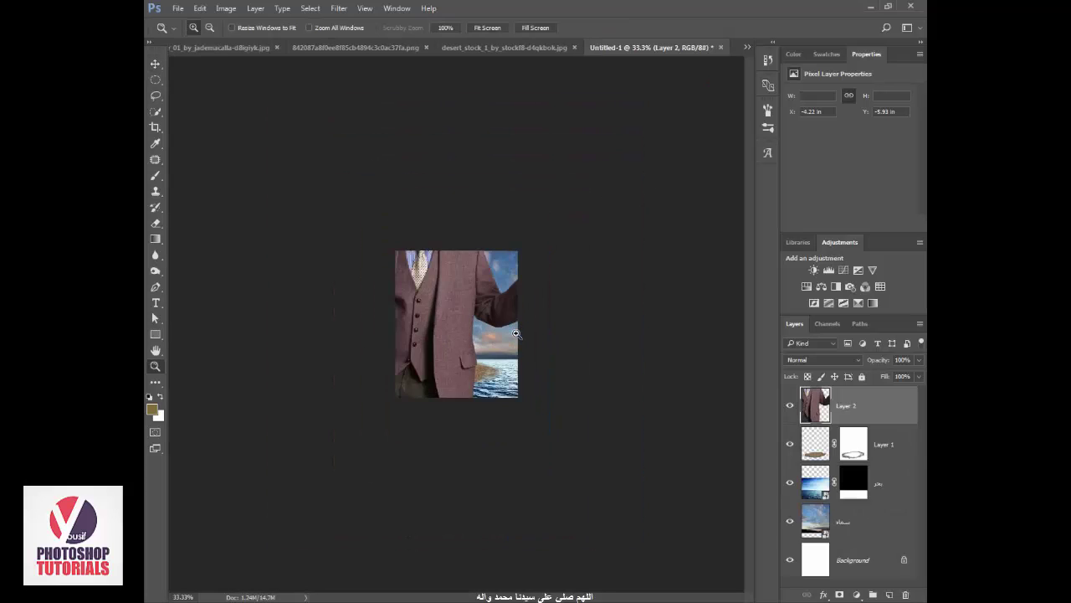
key(ctrl+t)
drag(541, 161, 450, 383)
key(ctrl+1)
drag(452, 343, 457, 332)
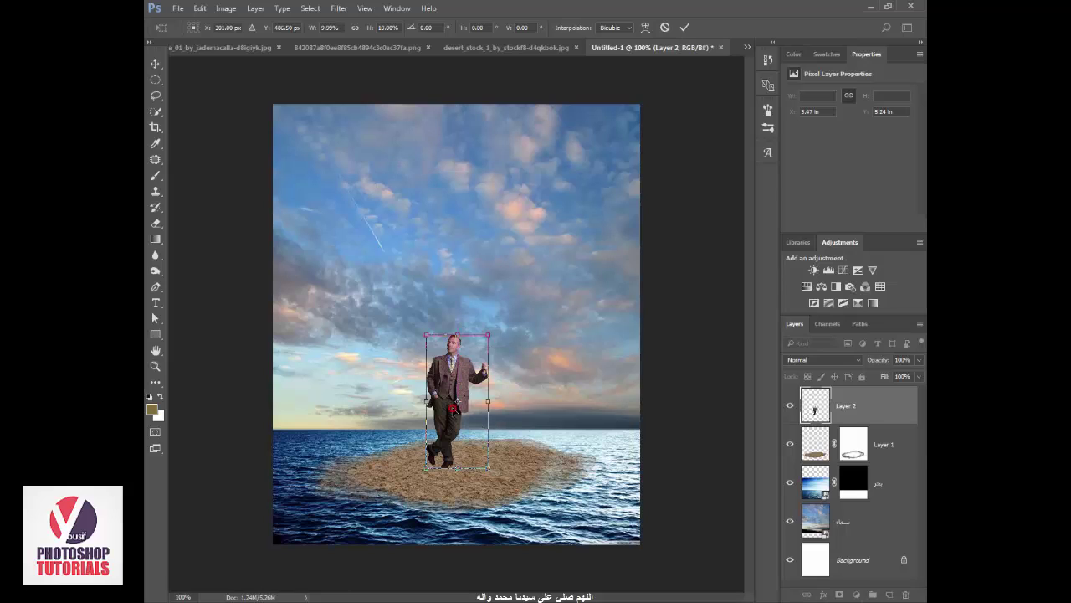
drag(483, 338, 488, 334)
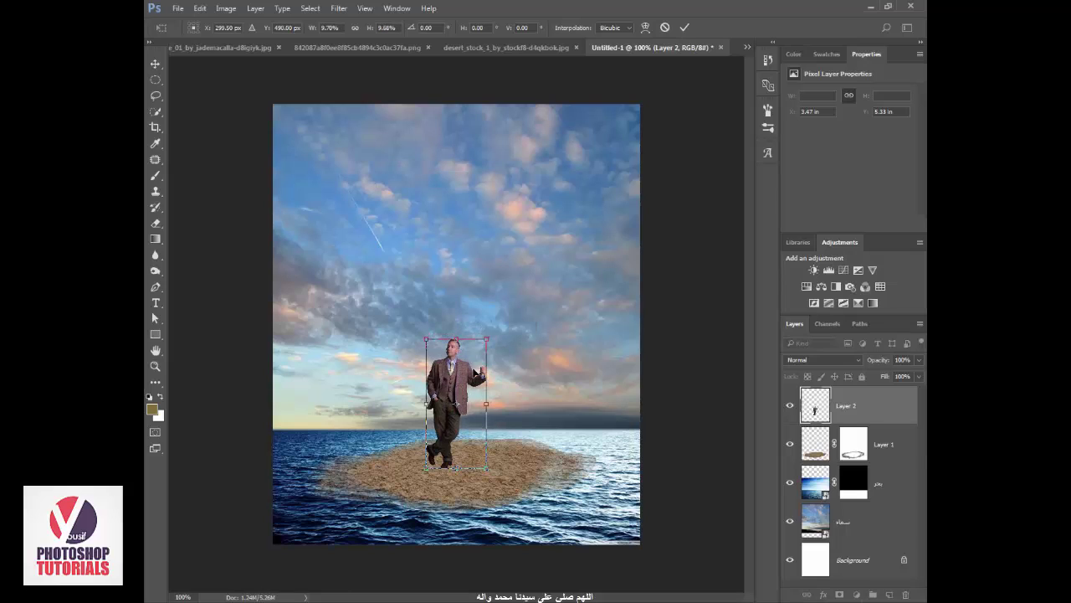
key(Return)
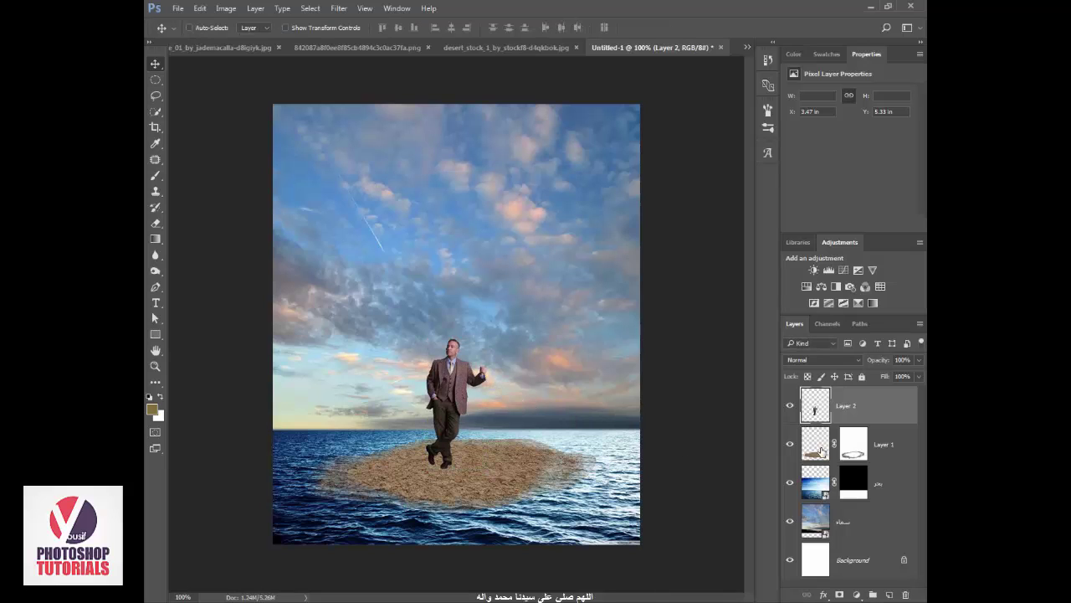
- Slightly adjust the island layer's height, then reselect the man's layer with the Move tool
click(821, 452)
key(ctrl+t)
drag(456, 439, 456, 437)
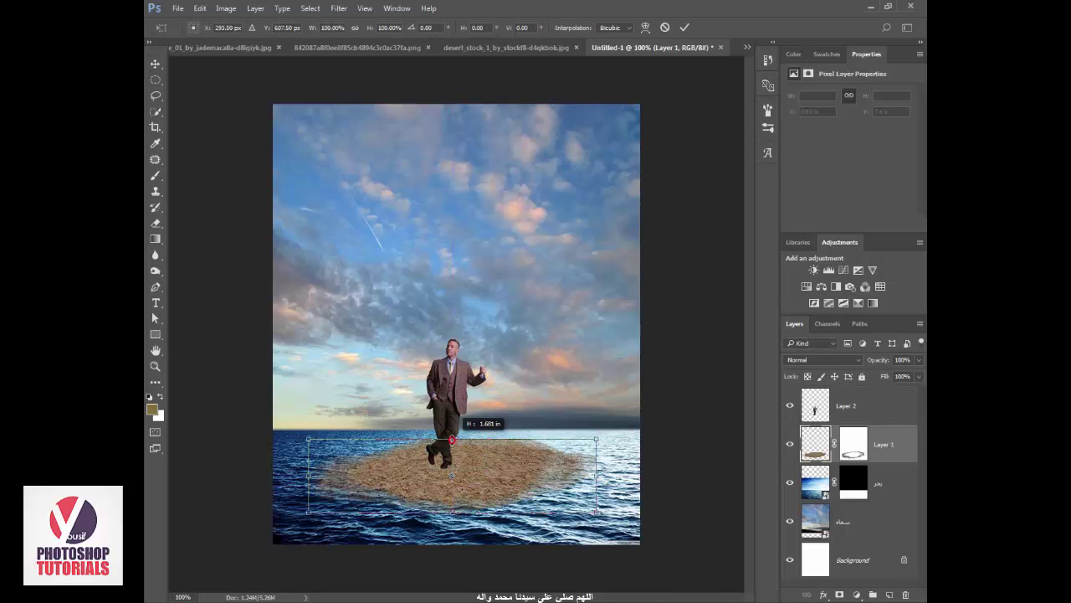
key(Return)
key(z)
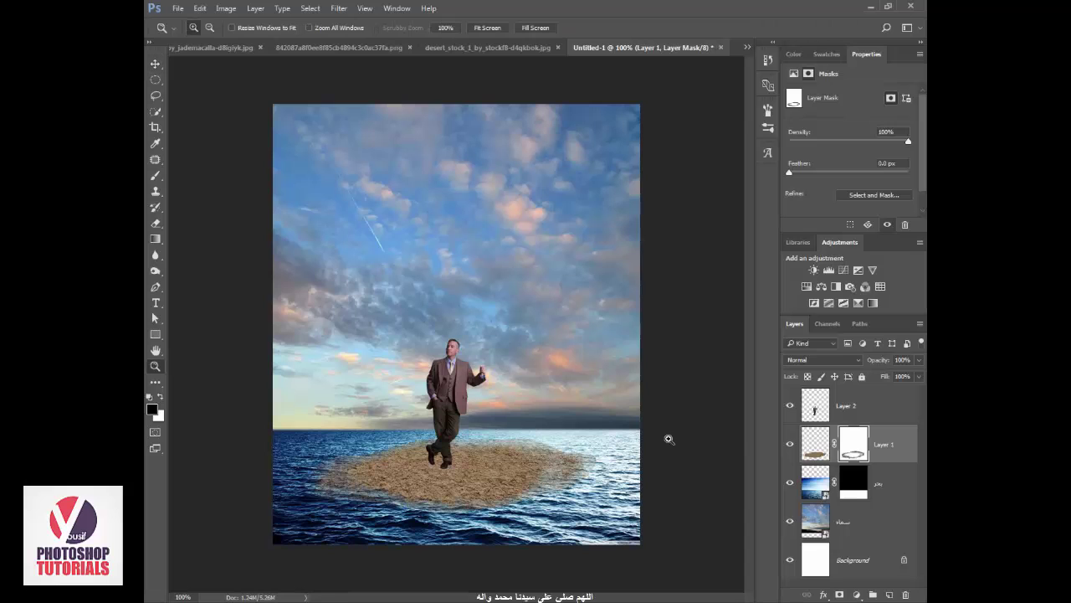
click(820, 410)
key(v)
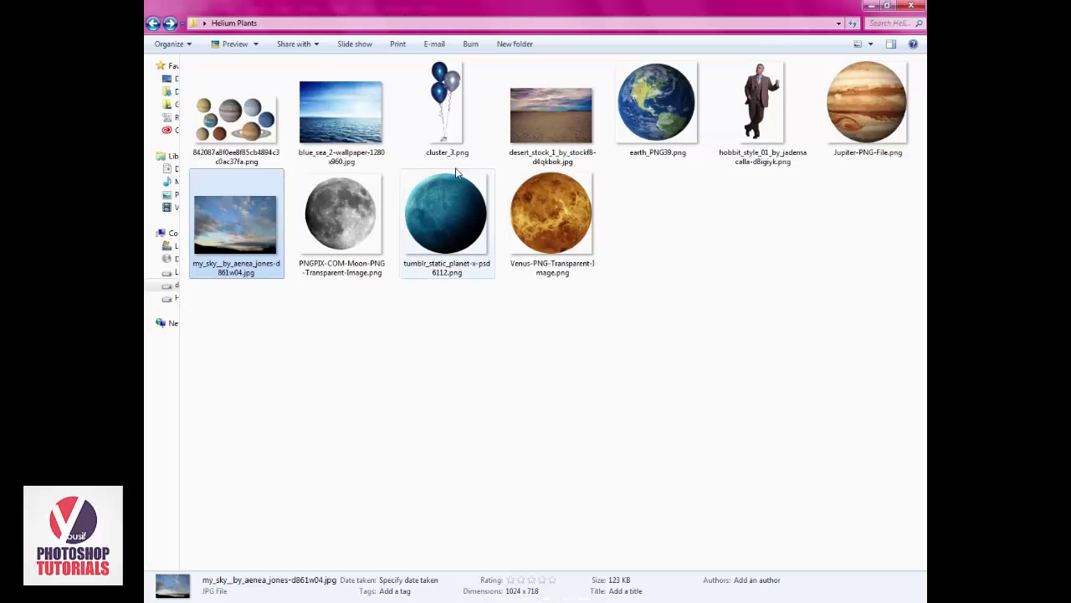
- Open cluster_3.png in Photoshop and zoom in on its balloons with the Elliptical Marquee ready
drag(447, 109, 400, 552)
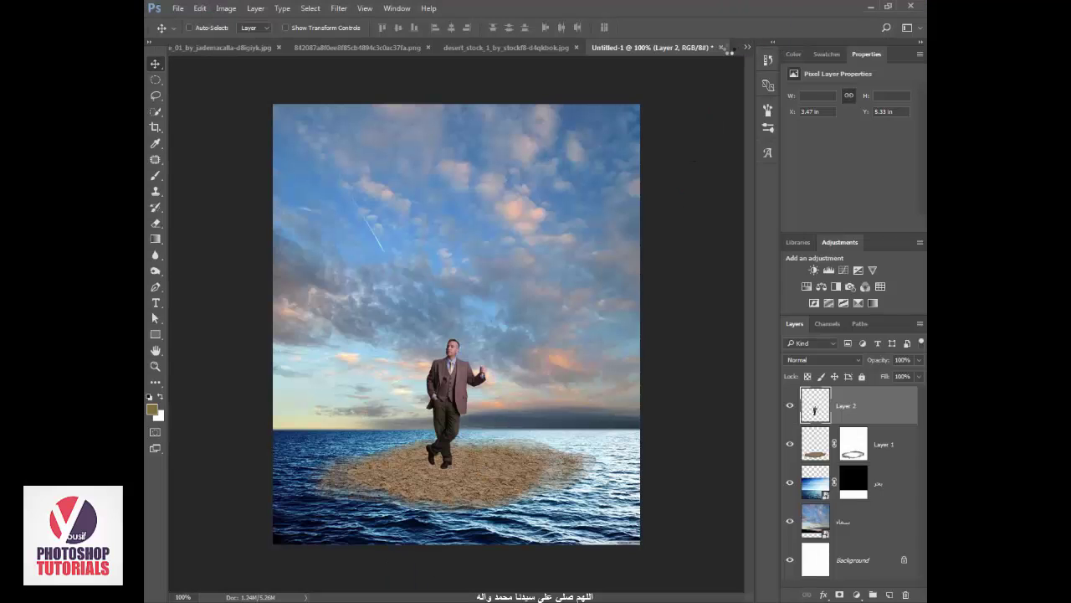
key(z)
click(443, 314)
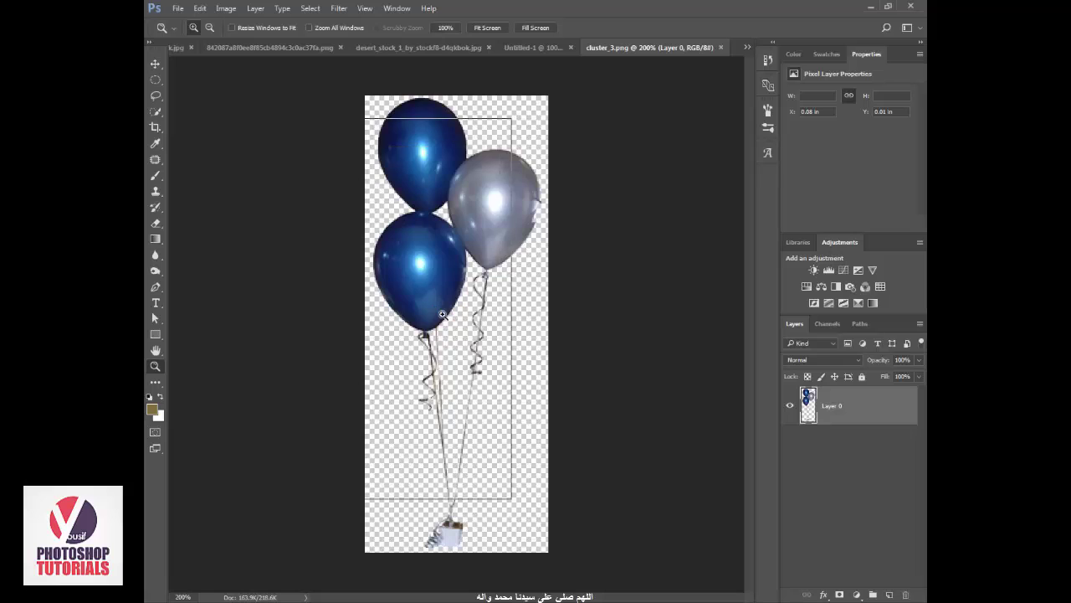
click(443, 314)
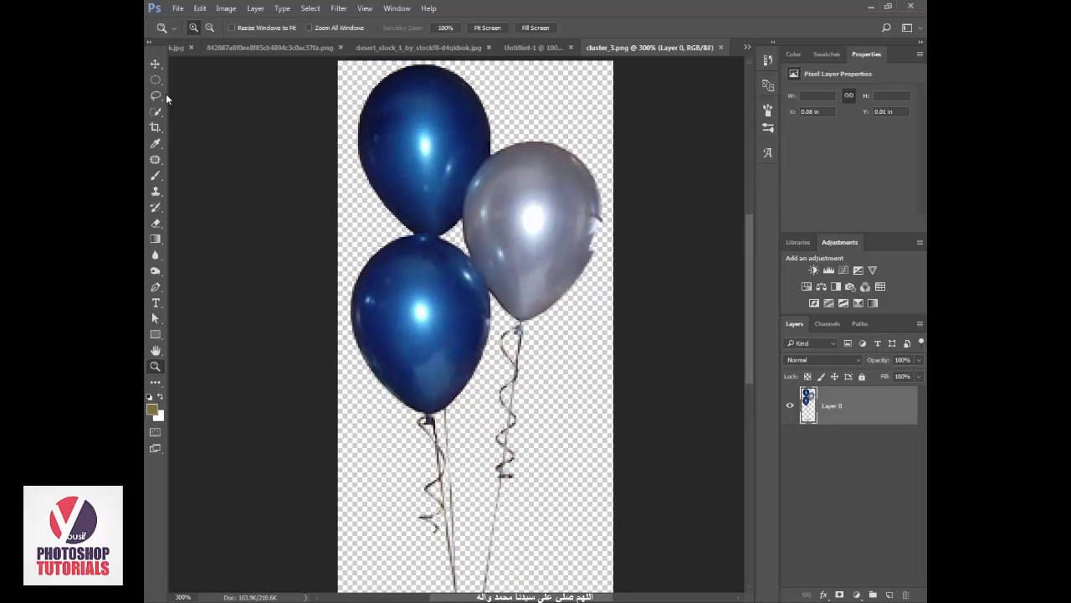
click(155, 79)
scroll(320, 62, up, 1)
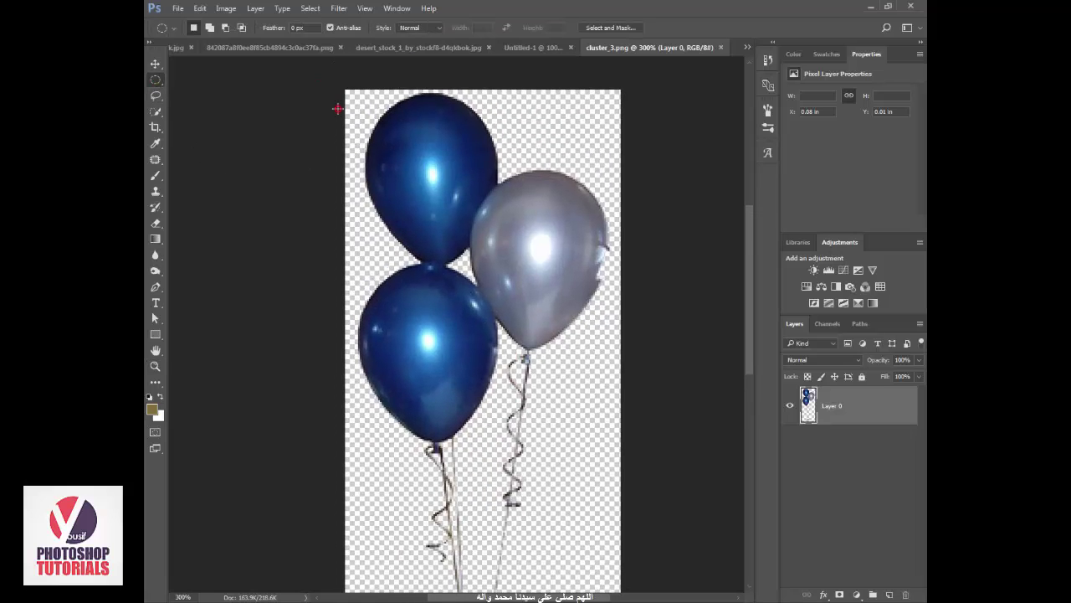
- Delete the blue and silver balloons with oval selections, leaving the strings and weight
drag(337, 109, 526, 448)
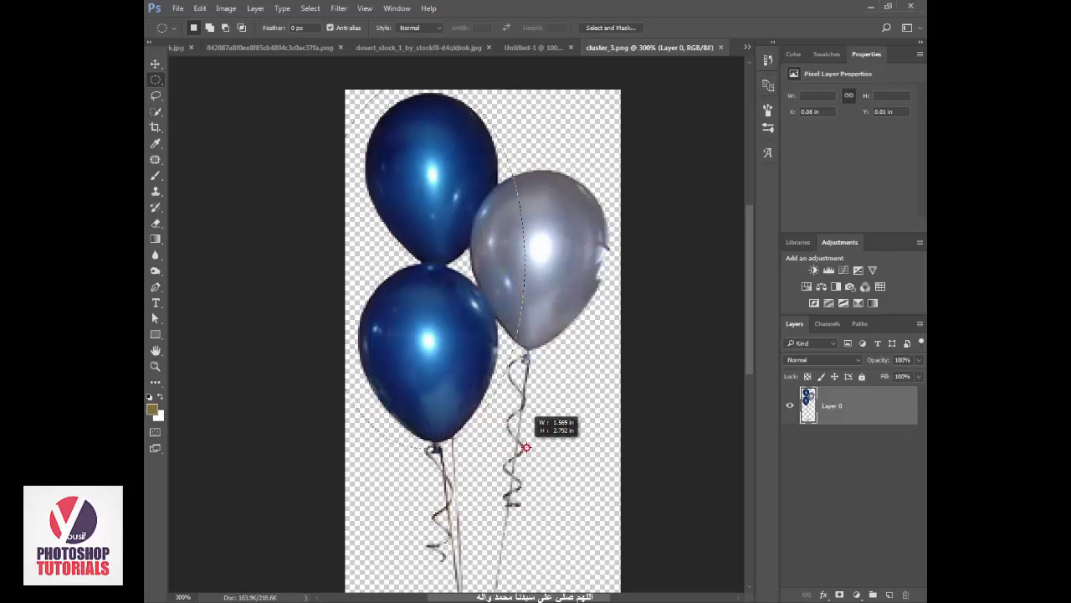
drag(526, 448, 609, 341)
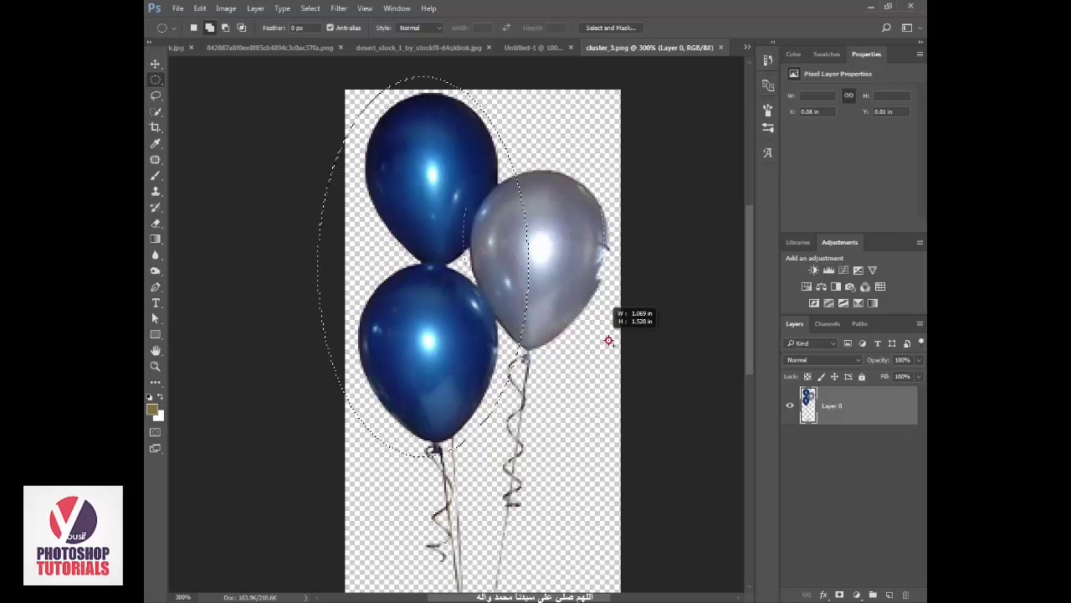
drag(608, 340, 621, 360)
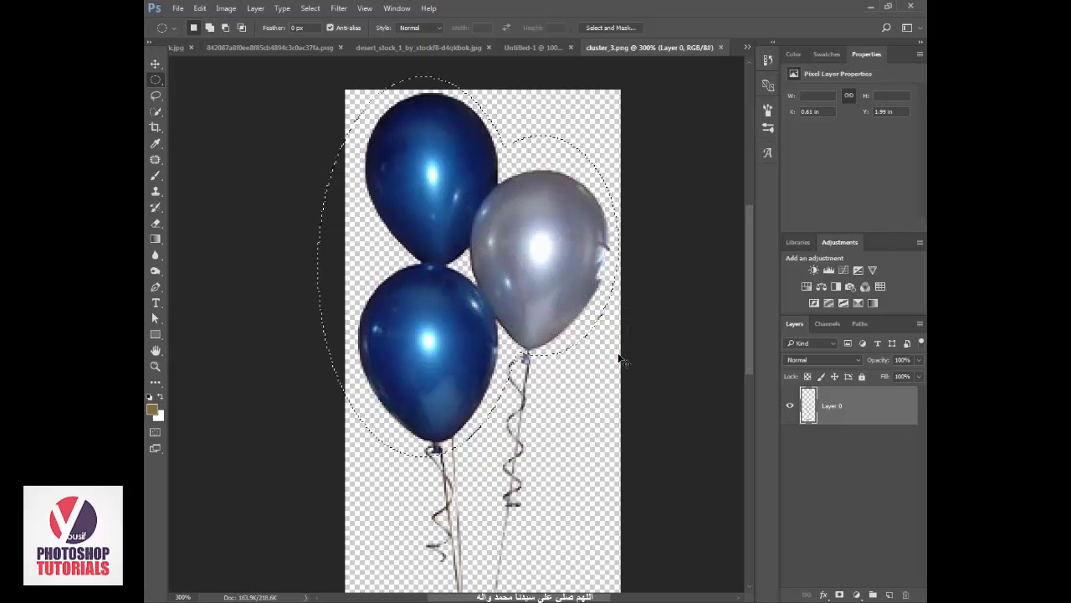
key(Delete)
- Deselect, zoom out and drag the strings artwork toward the composite document
key(z)
alt+click(482, 467)
key(v)
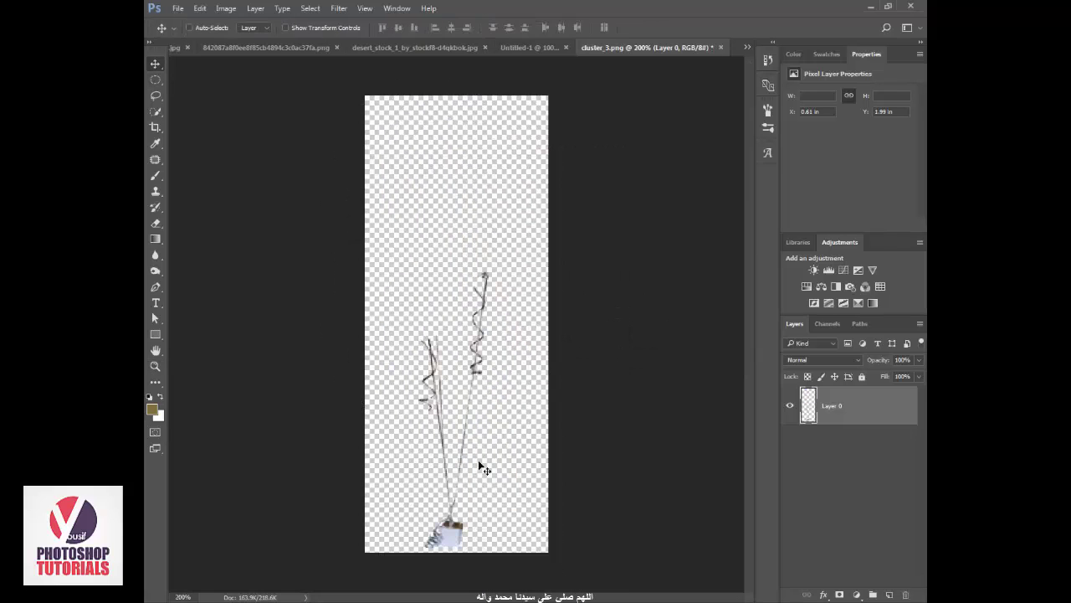
mouse_move(479, 462)
mouse_down()
mouse_move(533, 50)
mouse_move(518, 273)
mouse_move(488, 400)
mouse_up()
- Scale the strings to about 62% and place them in the man's raised hand
key(z)
click(520, 325)
key(v)
key(ctrl+t)
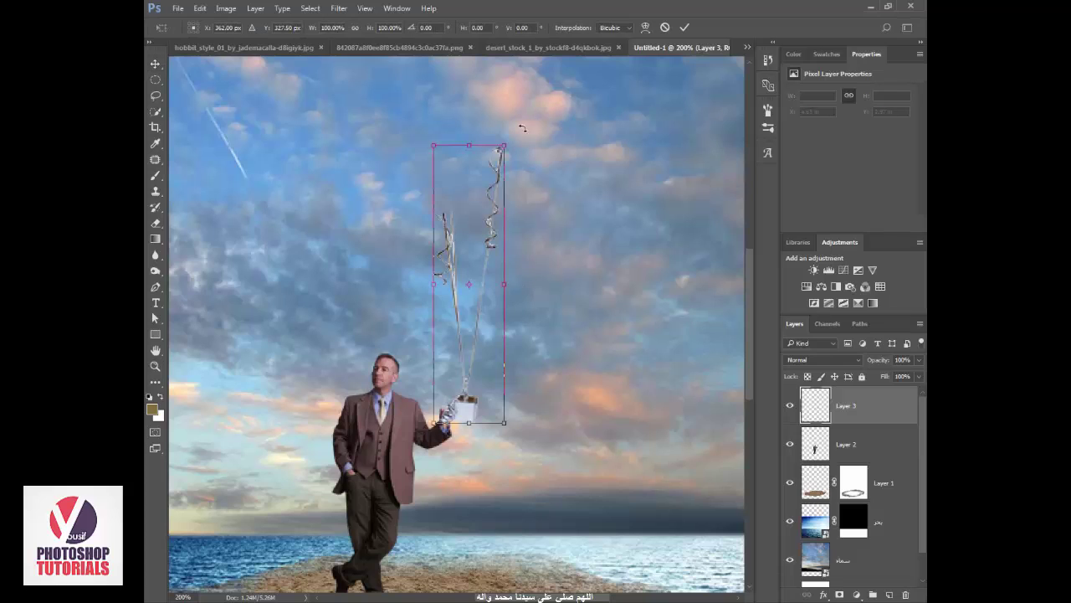
drag(505, 142, 494, 182)
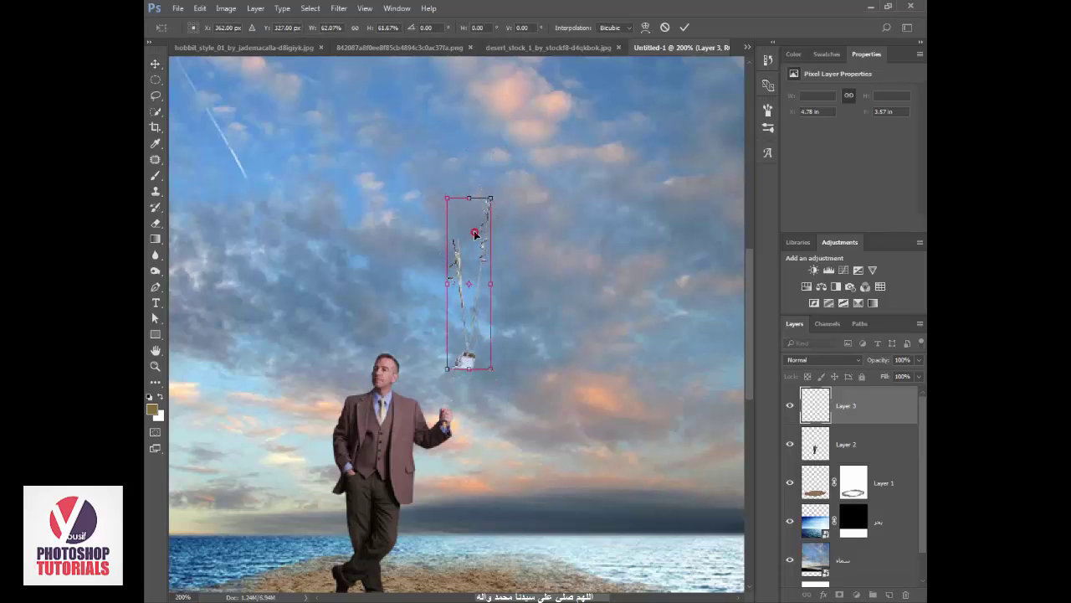
mouse_move(478, 233)
mouse_down()
mouse_move(435, 308)
mouse_move(452, 301)
mouse_up()
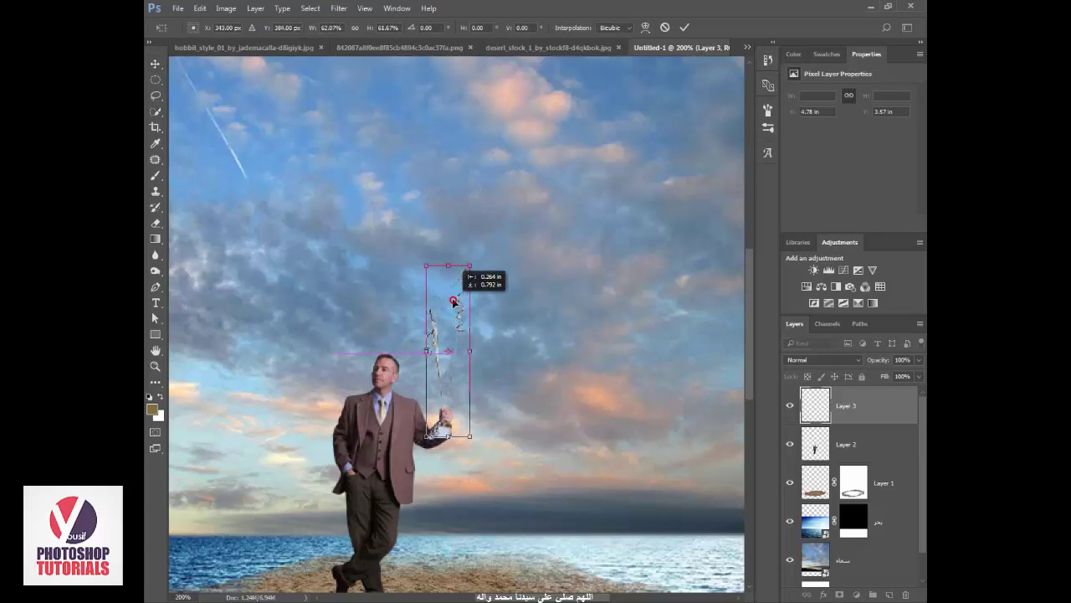
key(Return)
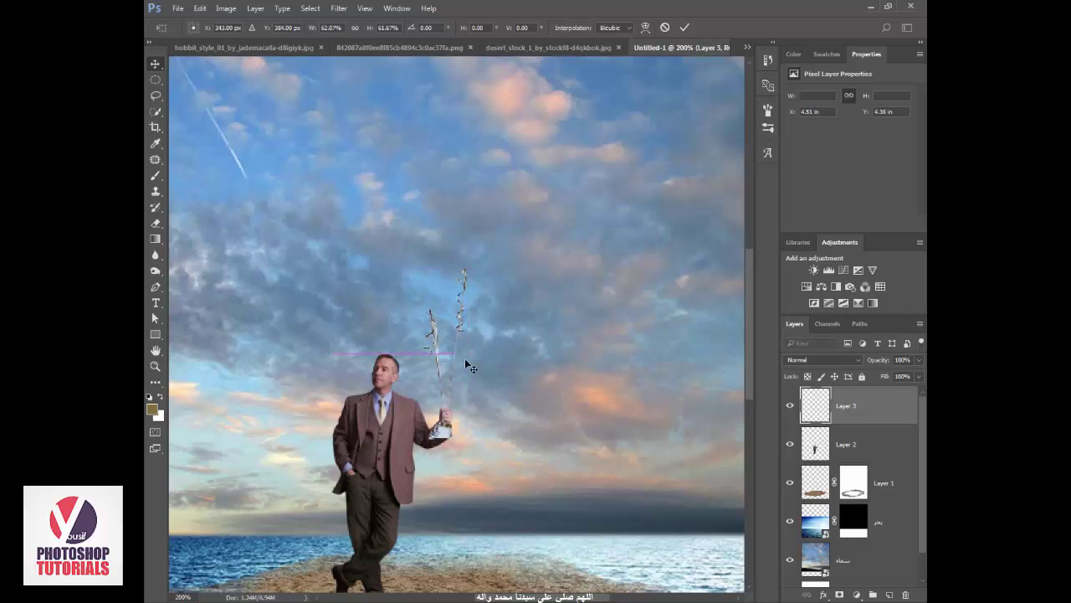
- Add a layer mask to the strings layer and lasso around the man's hand
click(453, 372)
click(453, 372)
click(452, 372)
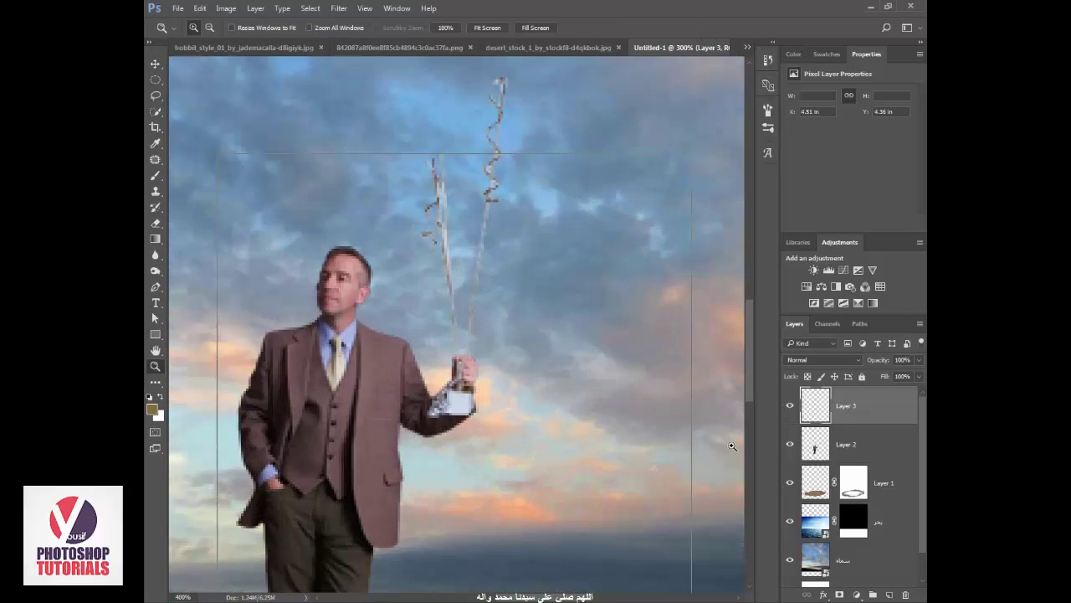
click(840, 594)
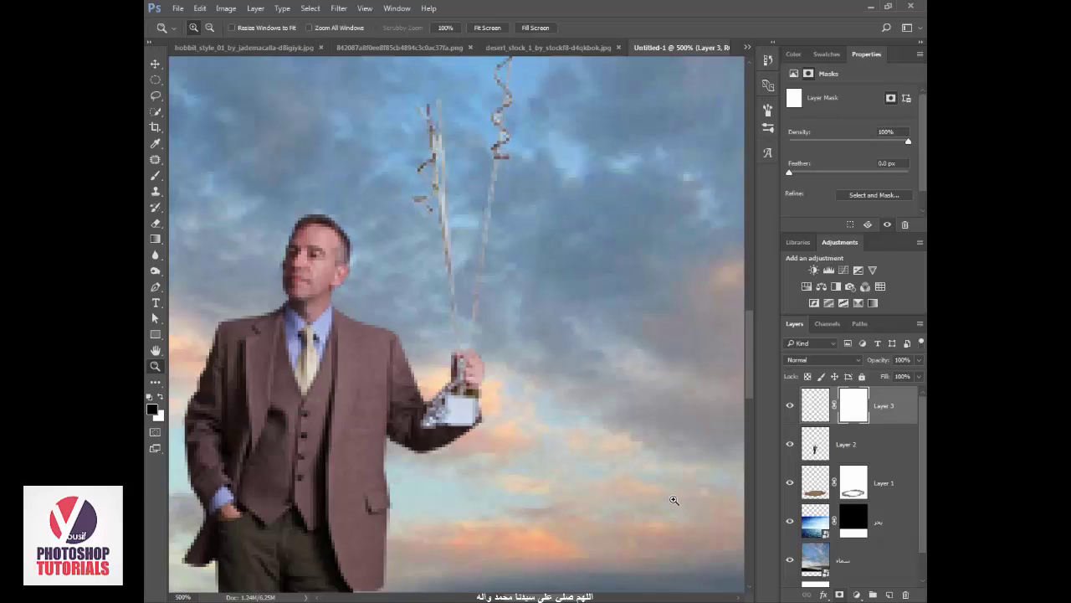
click(155, 94)
click(462, 352)
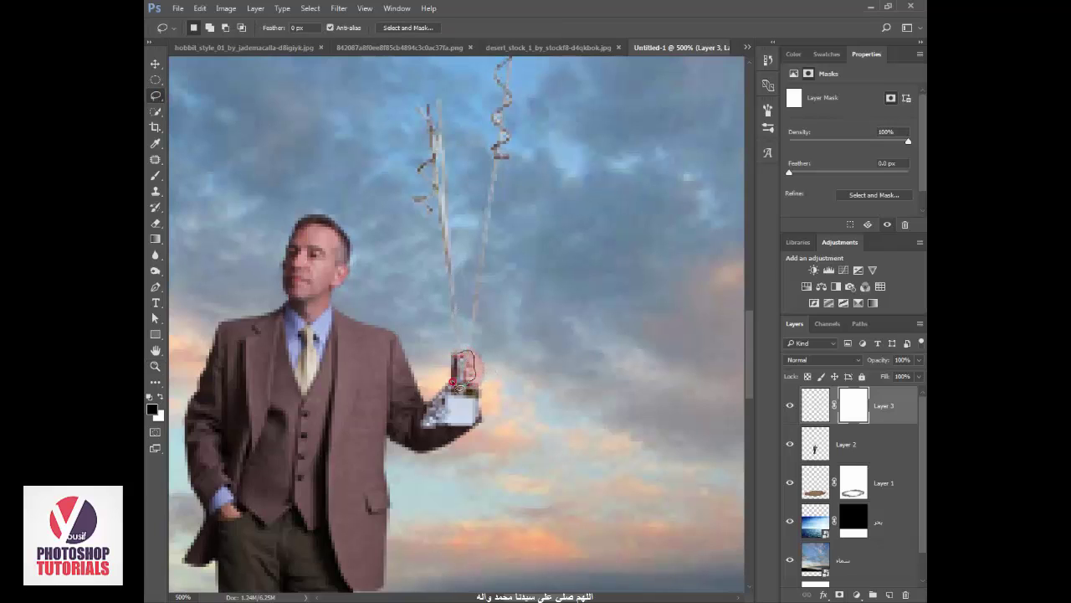
drag(452, 382, 448, 366)
click(852, 421)
key(ctrl+0)
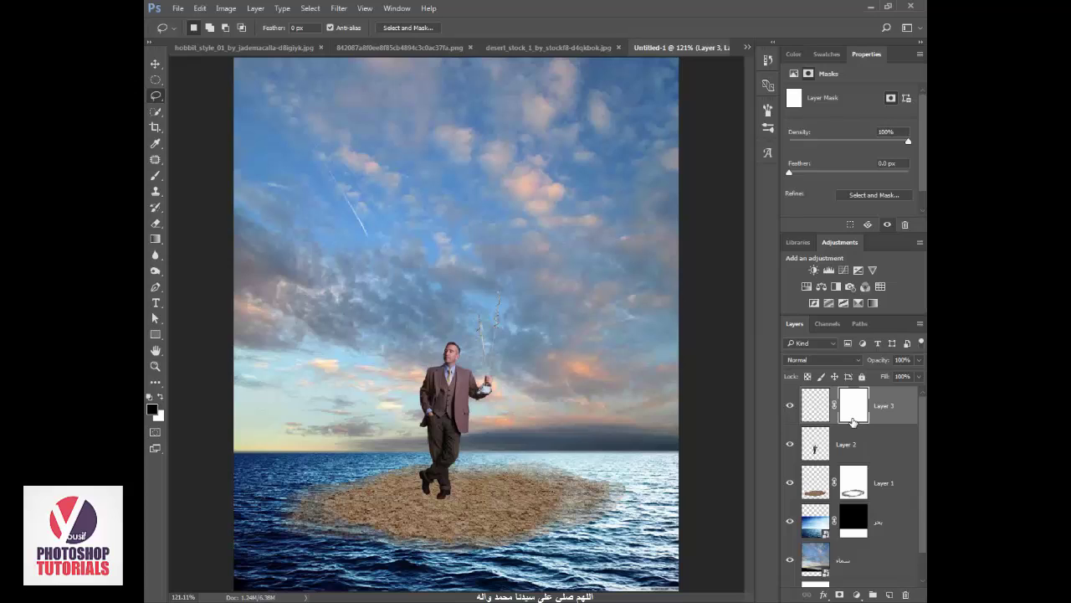
- Give Layer 3 a #222222 Color Overlay at reduced opacity so the strings read as dark cords
key(z)
click(525, 343)
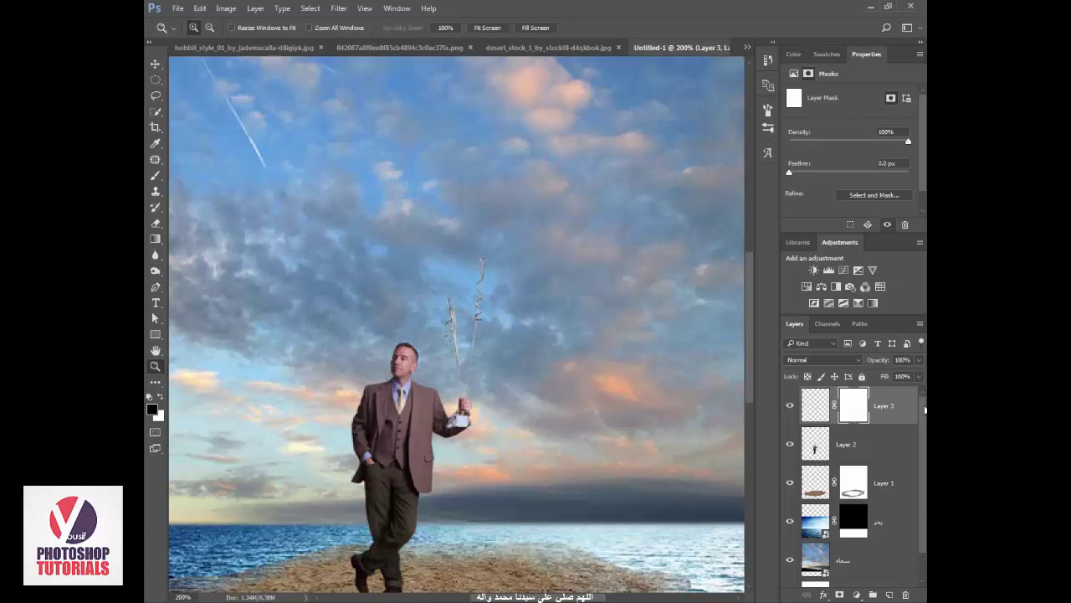
click(907, 411)
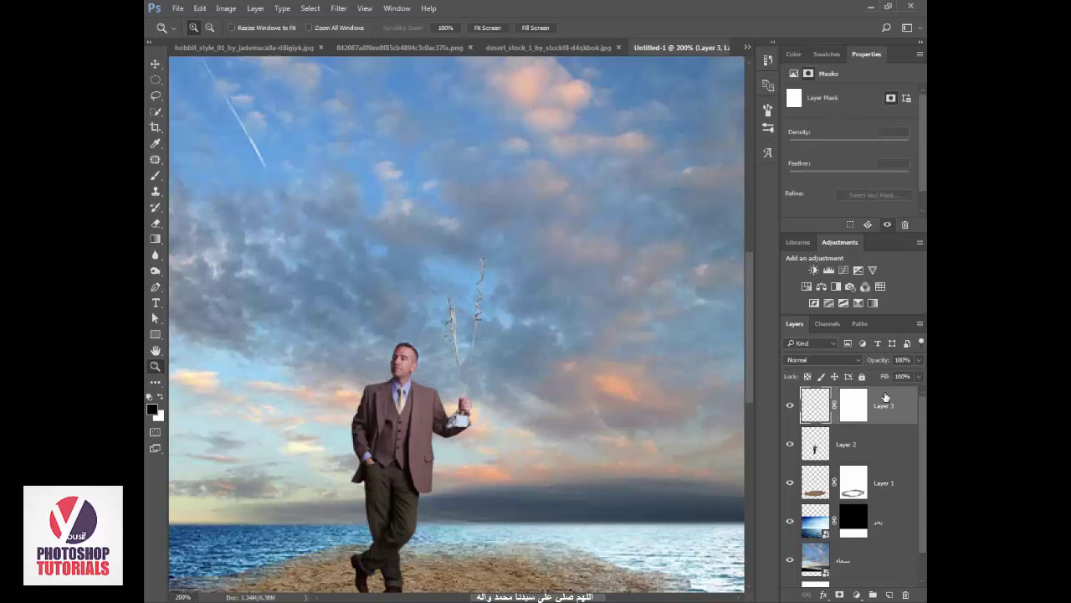
key(space)
double_click(916, 408)
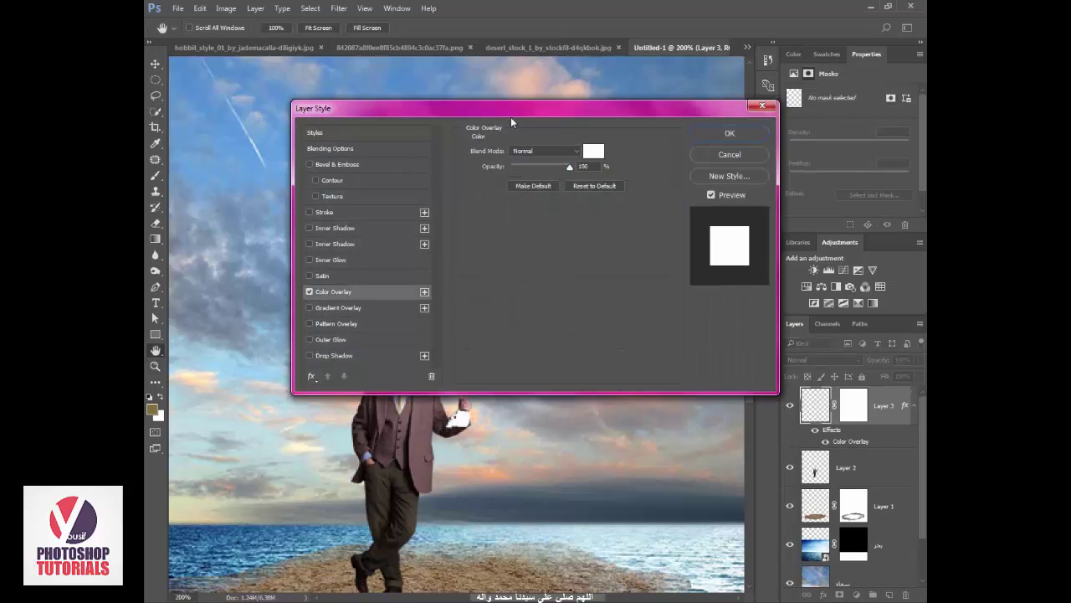
drag(511, 109, 502, 385)
click(580, 426)
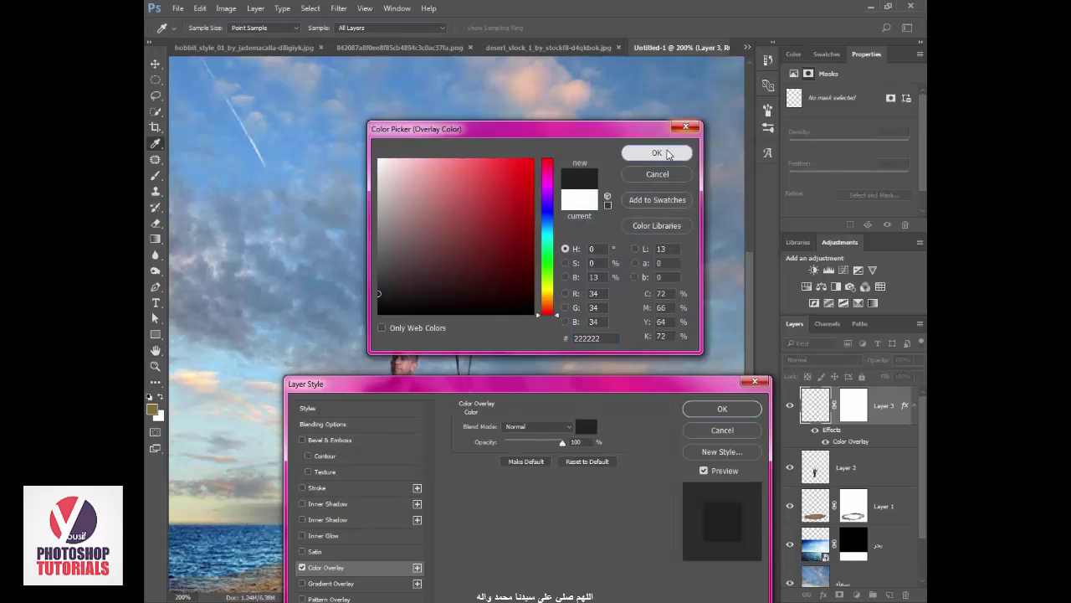
click(661, 151)
drag(561, 442, 540, 443)
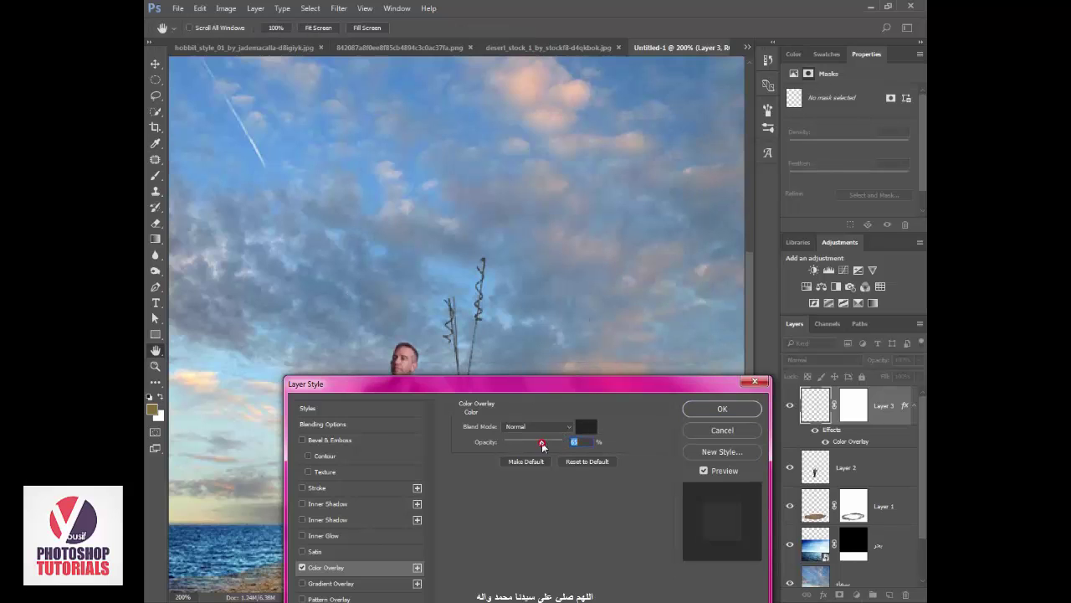
click(721, 408)
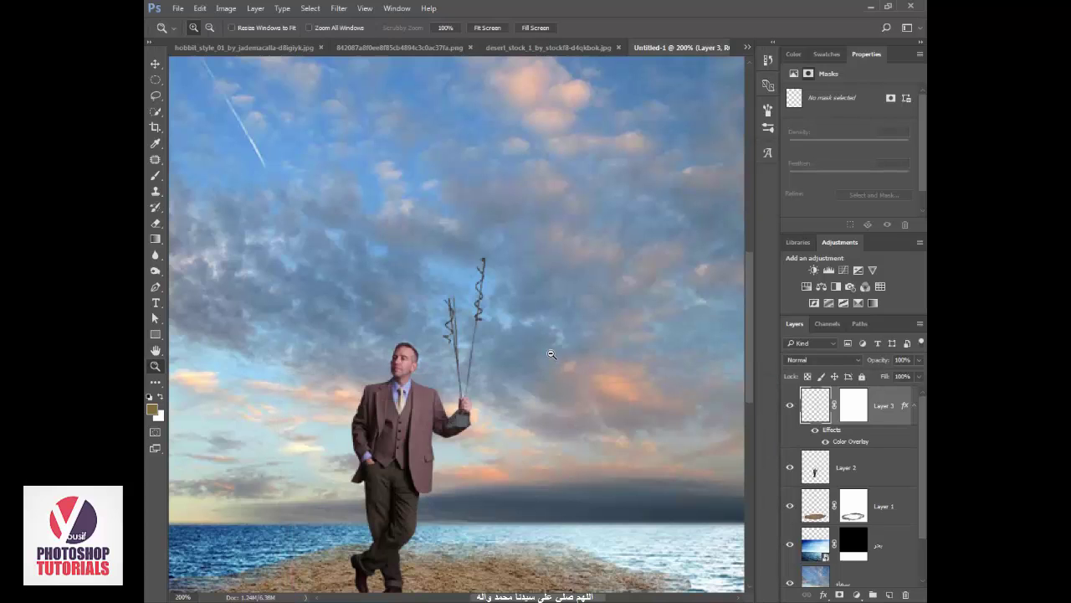
alt+click(502, 388)
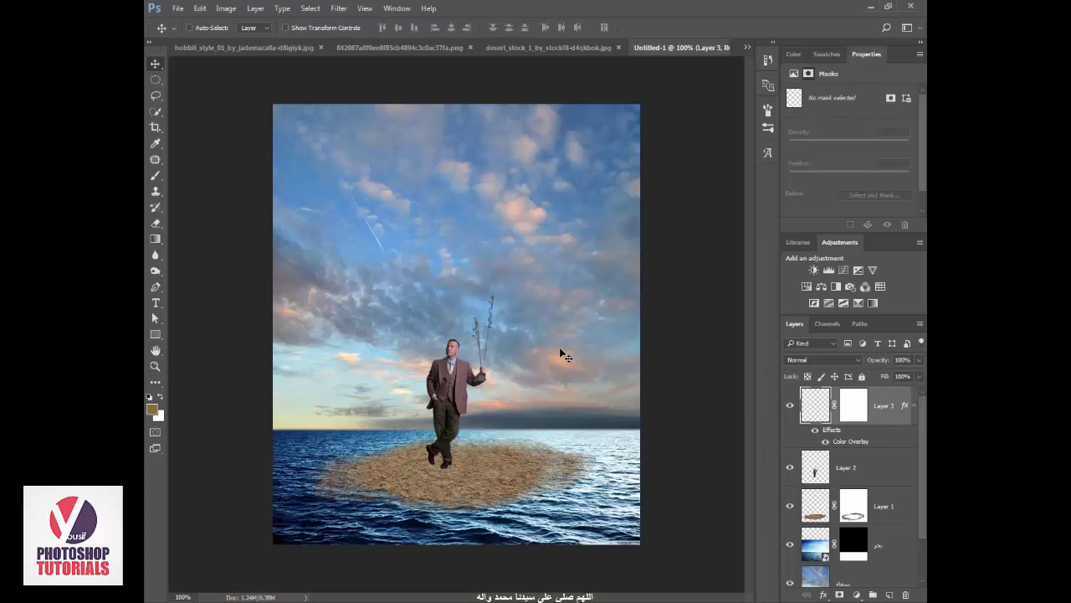
- Duplicate the strings layer and rotate the copy about 8.6° around the man's hand
key(v)
scroll(538, 351, up, 1)
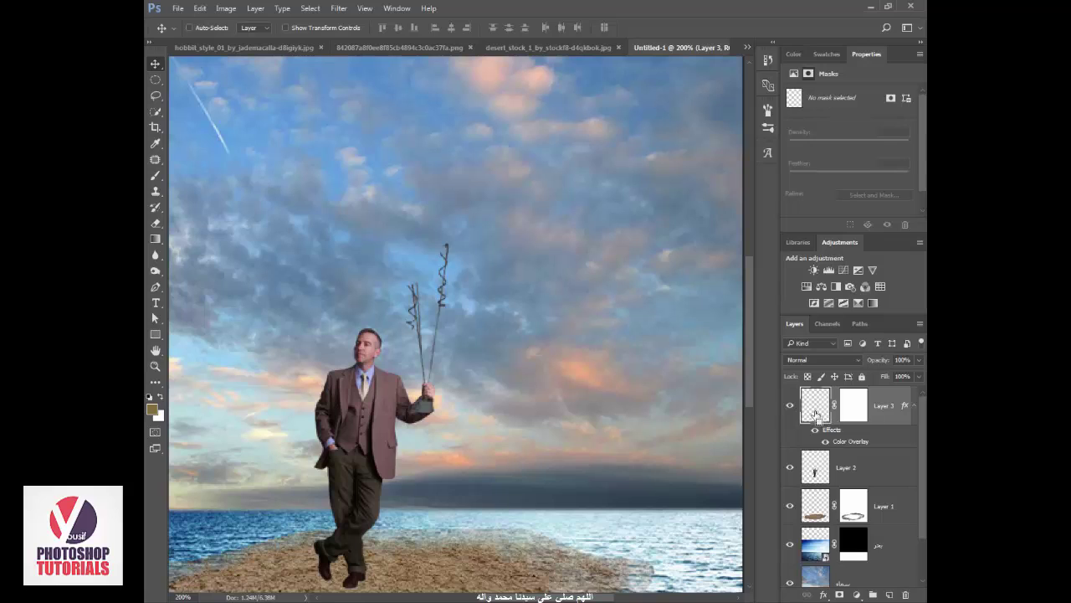
key(ctrl+j)
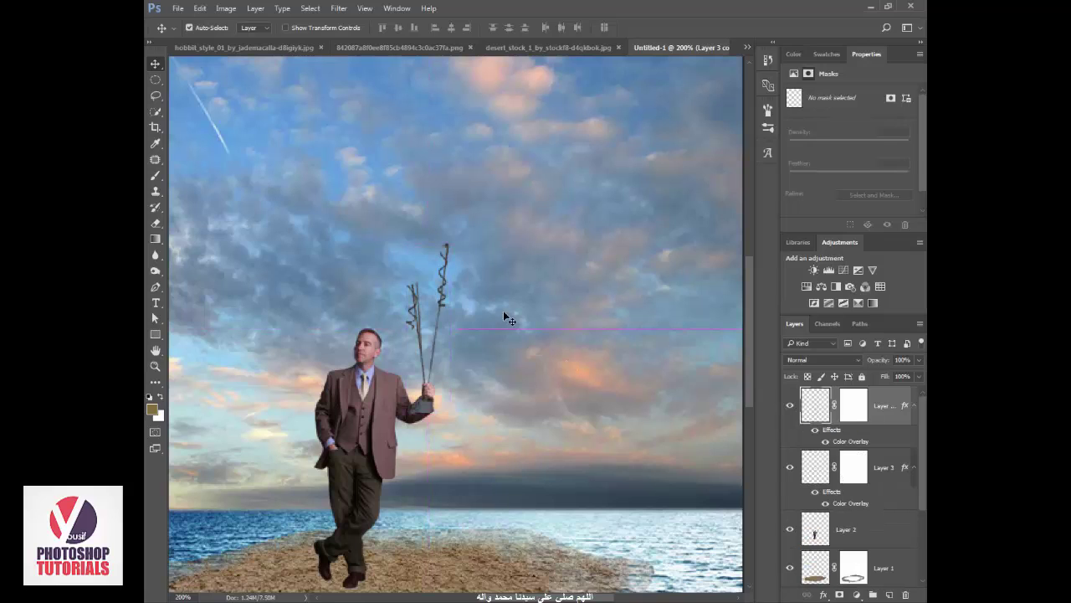
key(ctrl+t)
drag(474, 276, 491, 269)
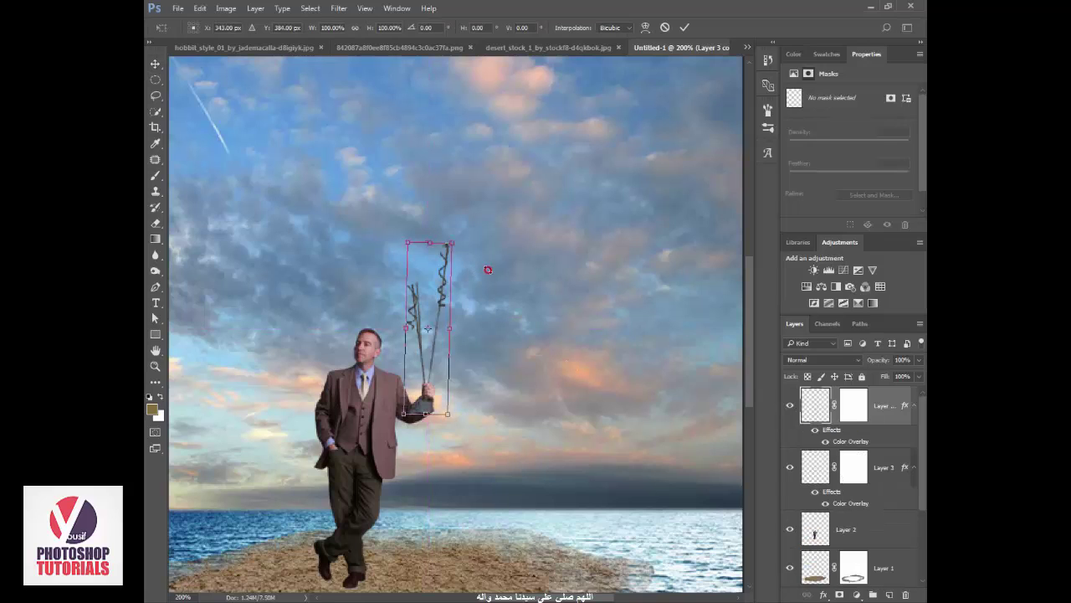
key(ctrl+z)
alt+click(427, 395)
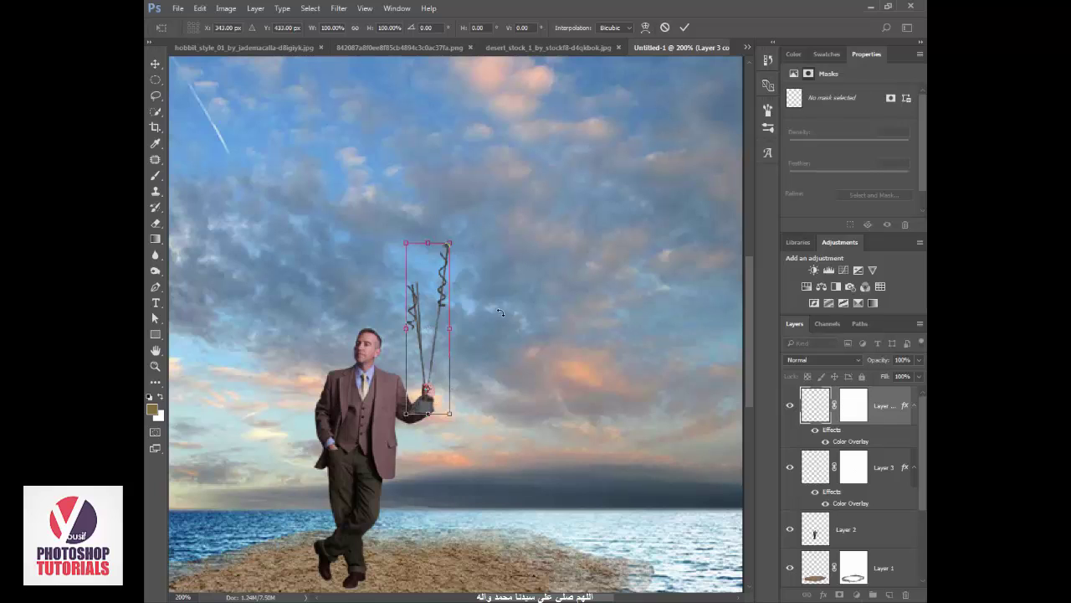
drag(500, 312, 516, 320)
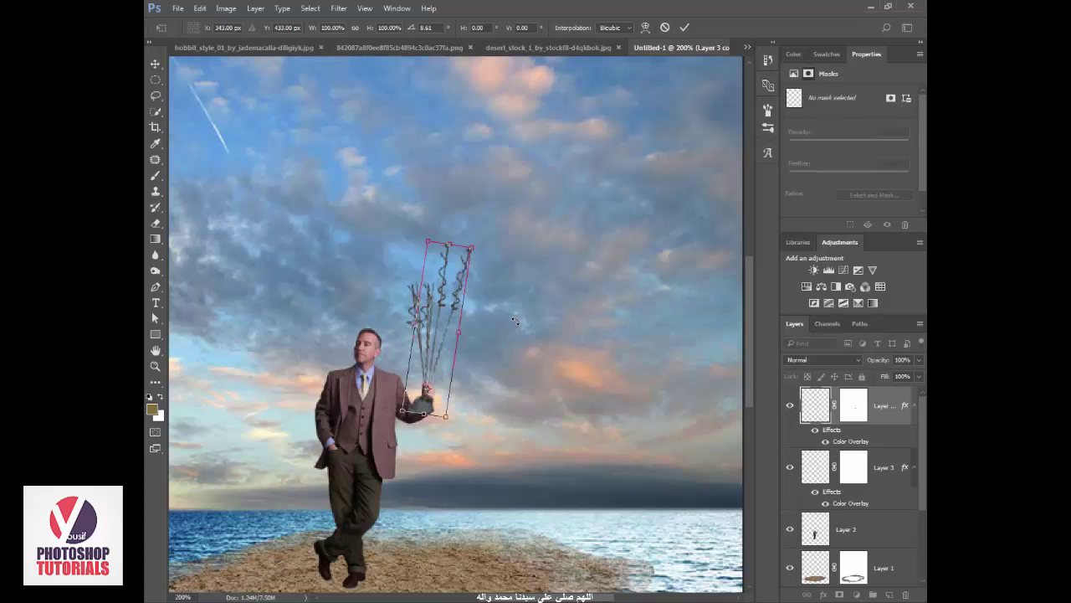
key(Return)
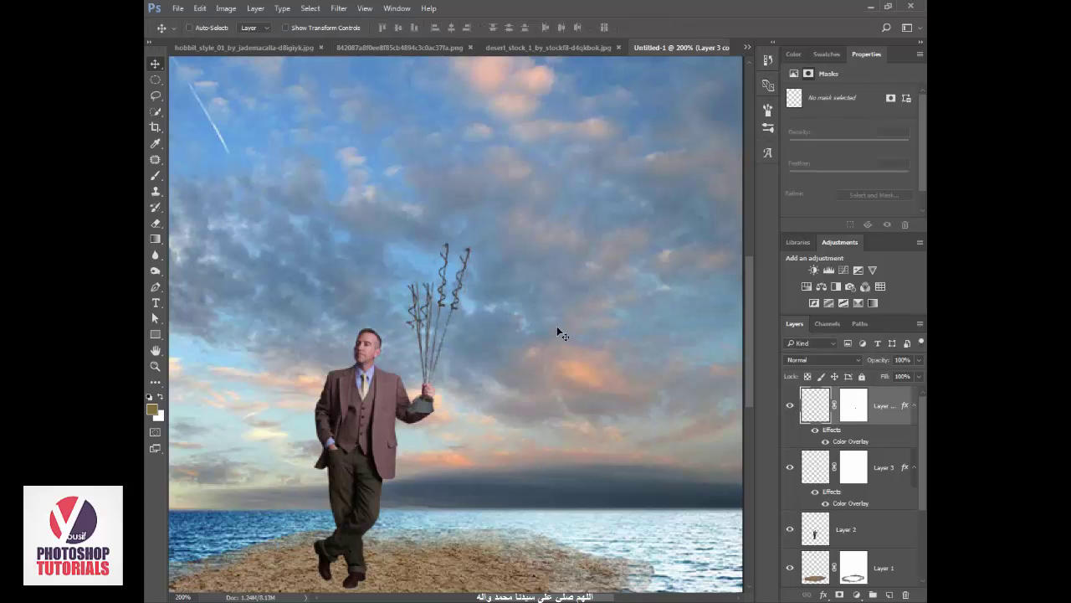
- Merge the rotated duplicate down with the strings into one Layer 3 copy layer
key(z)
alt+click(486, 325)
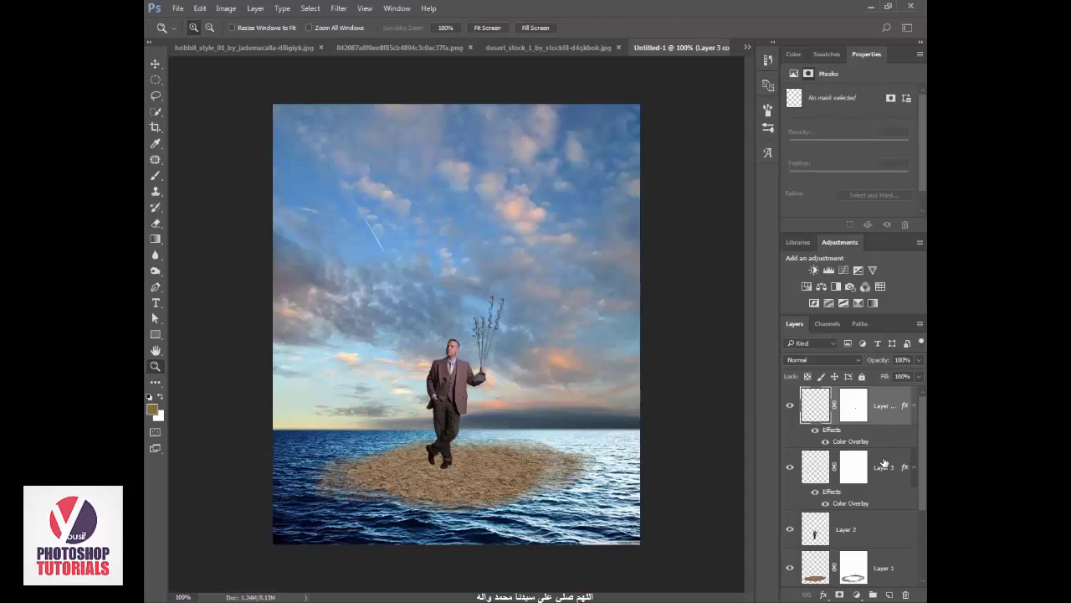
key(ctrl+e)
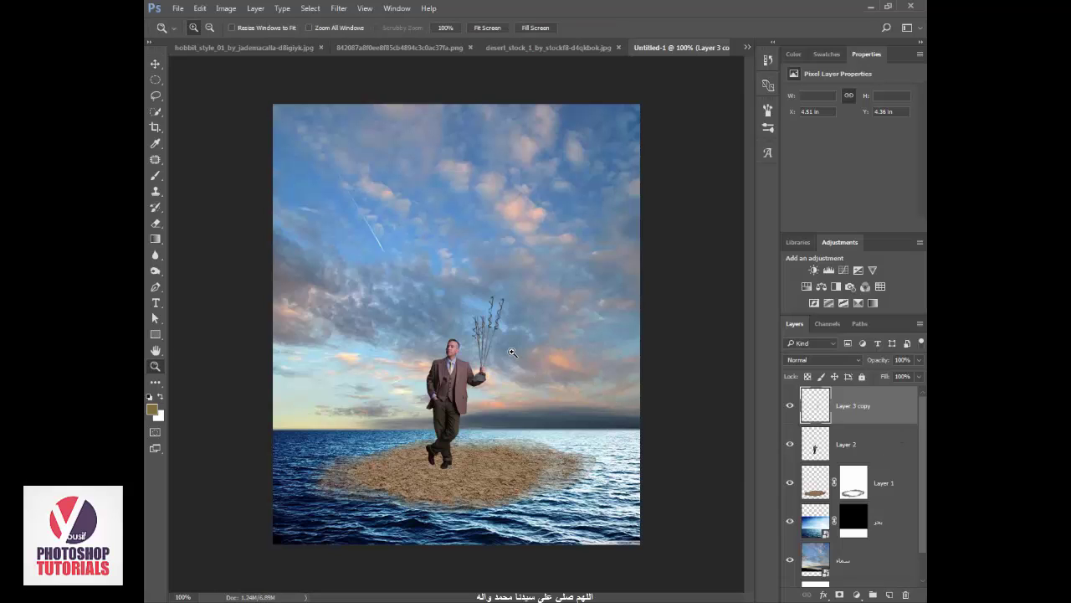
key(v)
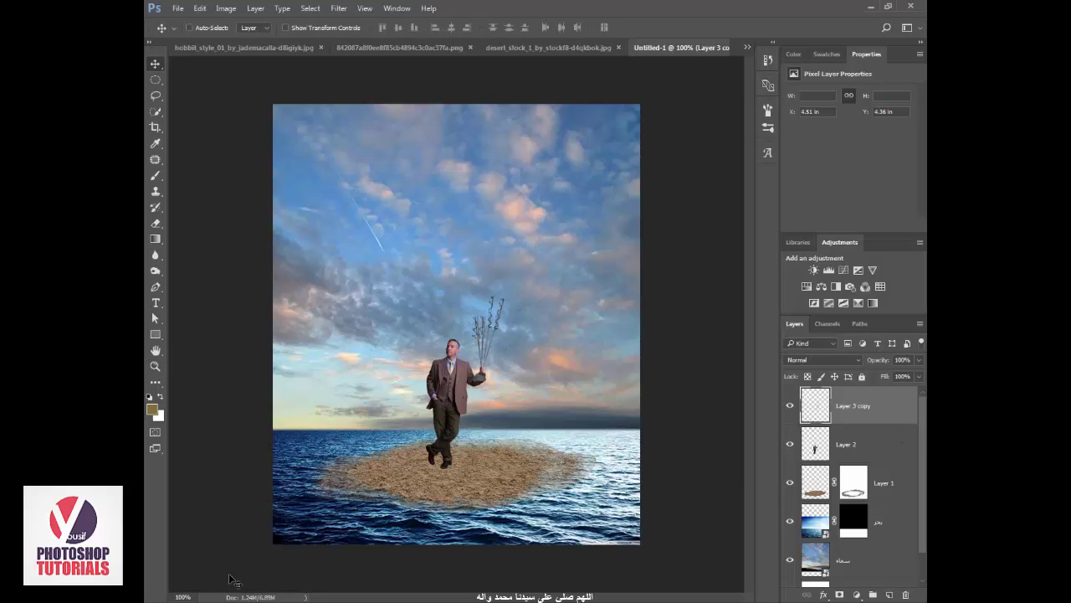
- In the Helium Plants folder, drag earth_PNG39.png toward the Photoshop composite
click(872, 6)
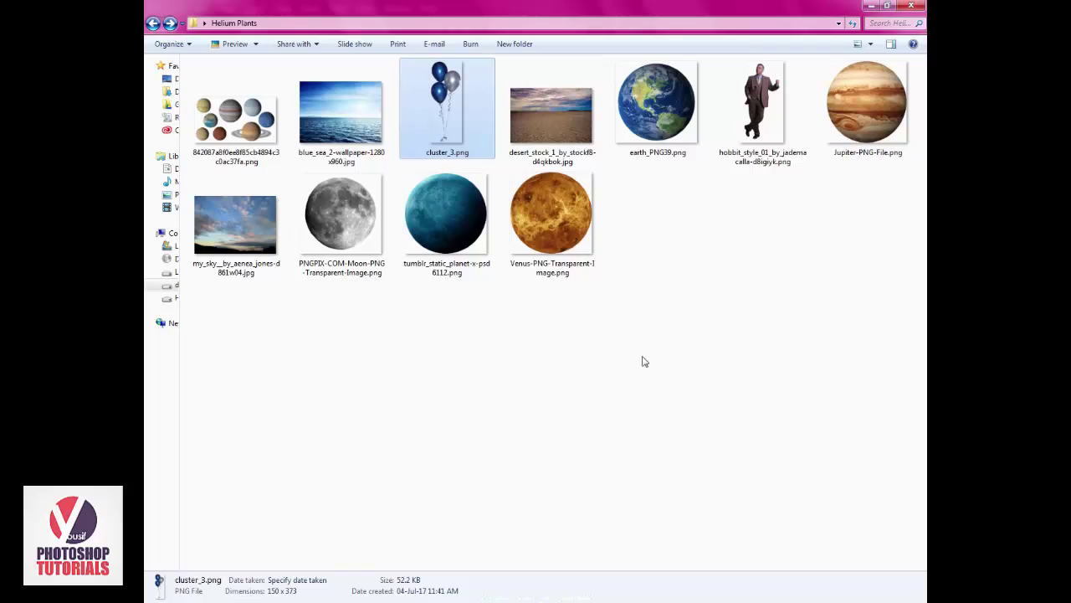
drag(650, 339, 505, 288)
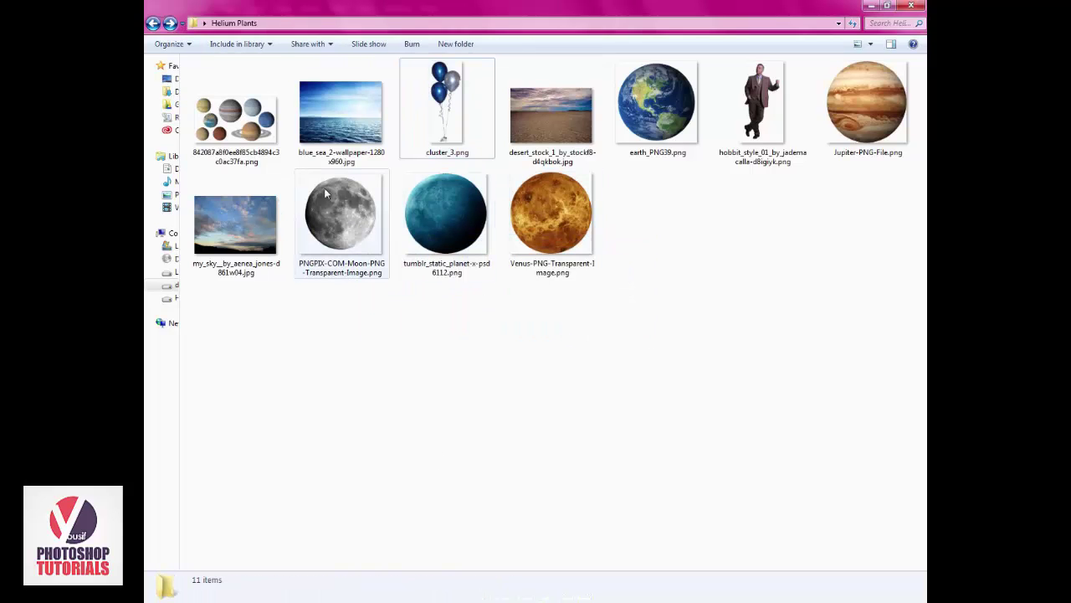
mouse_move(657, 105)
mouse_down()
mouse_move(662, 370)
mouse_move(406, 571)
mouse_move(518, 370)
mouse_move(512, 342)
mouse_up()
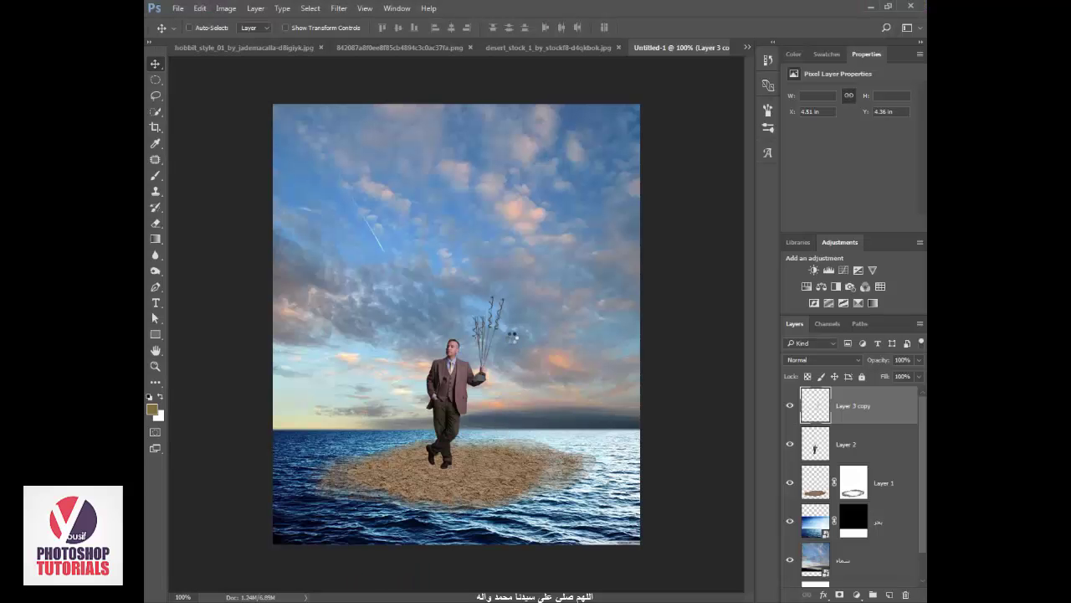
- Shrink the Earth to balloon size above the hand, tilted about -59.5°
mouse_move(650, 142)
mouse_down()
mouse_move(497, 270)
mouse_move(490, 298)
mouse_up()
key(ctrl+plus)
mouse_move(569, 289)
mouse_down()
mouse_move(541, 226)
mouse_move(382, 574)
mouse_move(672, 405)
mouse_up()
key(Return)
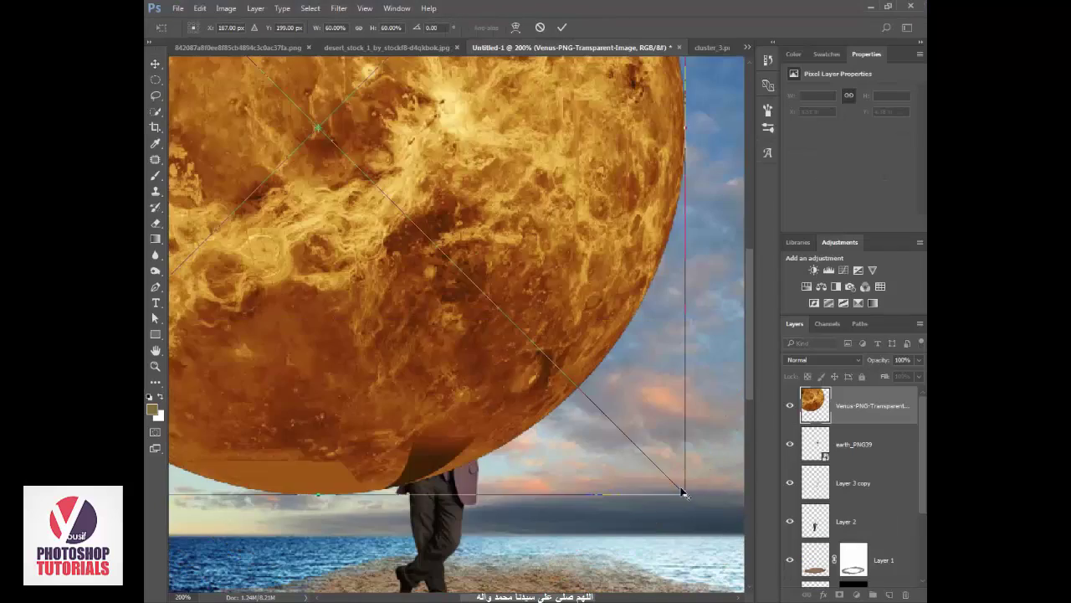
- Scale Venus to about 1.2 in beside the Earth, with its layer below the Earth
drag(682, 491, 430, 239)
drag(318, 149, 503, 232)
key(Return)
key(ctrl+bracketleft)
key(ctrl+t)
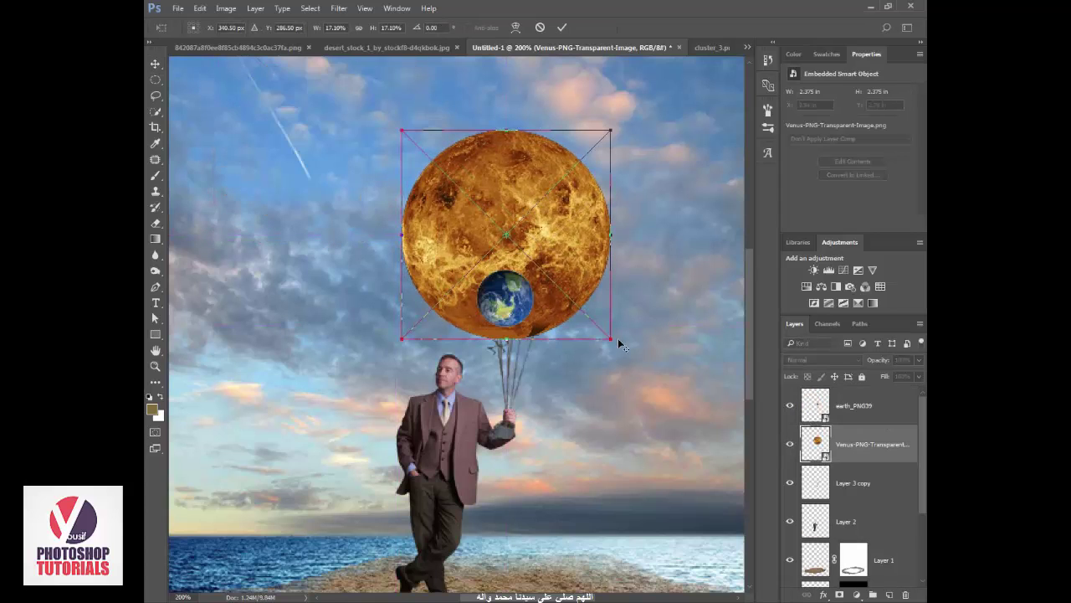
mouse_move(613, 339)
mouse_down()
mouse_move(562, 295)
mouse_move(572, 308)
mouse_move(572, 298)
mouse_up()
key(Return)
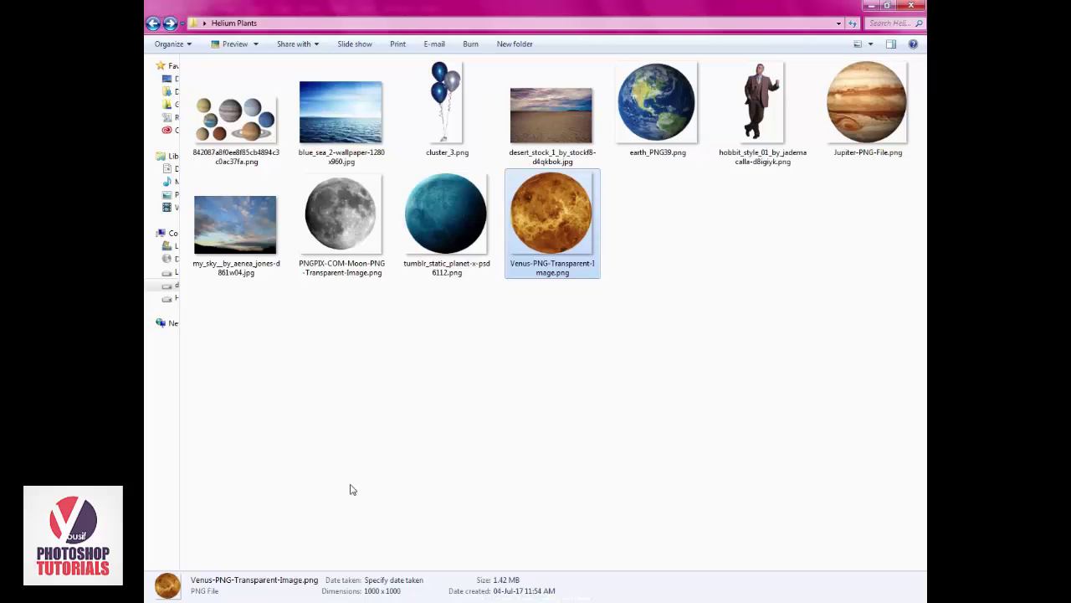
- Add the Moon image, shrunk small and placed next to the Earth balloon
mouse_move(376, 247)
mouse_down()
mouse_move(368, 580)
mouse_move(552, 381)
mouse_move(575, 402)
mouse_up()
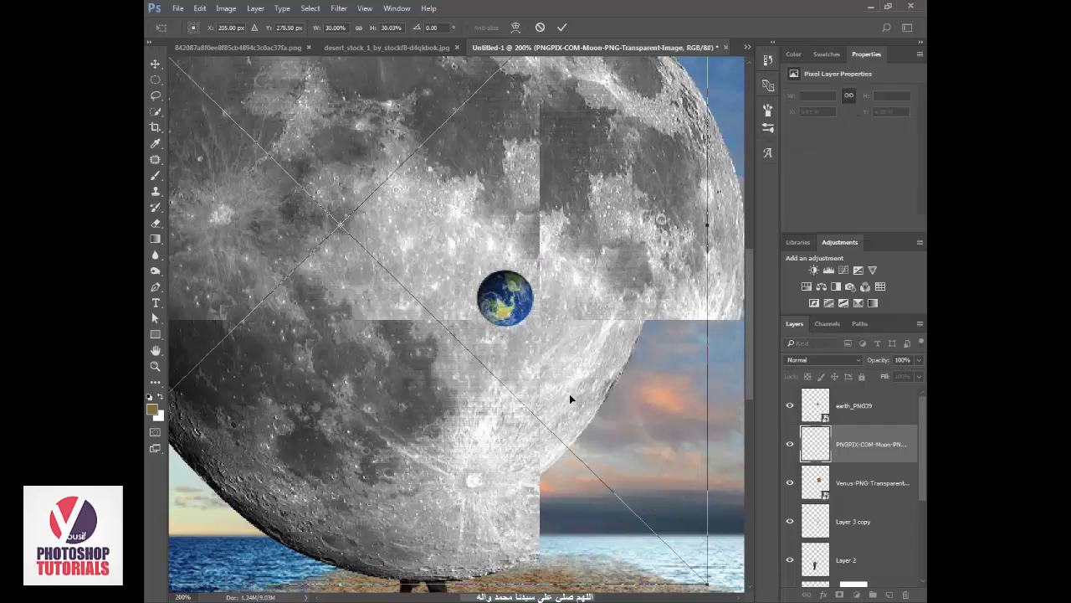
drag(705, 586, 355, 259)
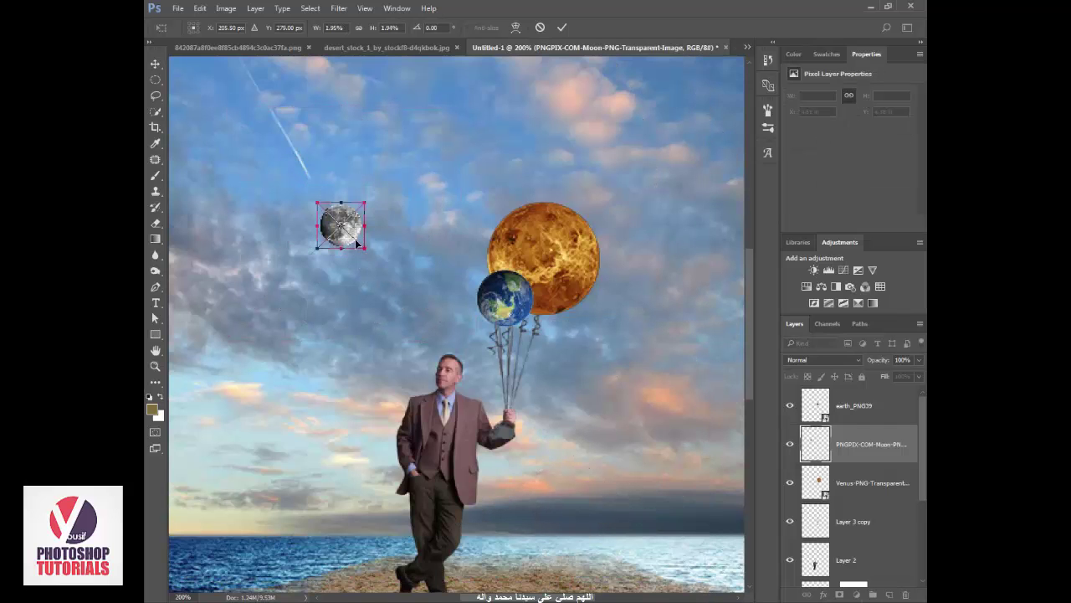
drag(344, 227, 469, 265)
key(Return)
- Add the Jupiter image from the folder, scaled and placed over Venus
key(alt+Tab)
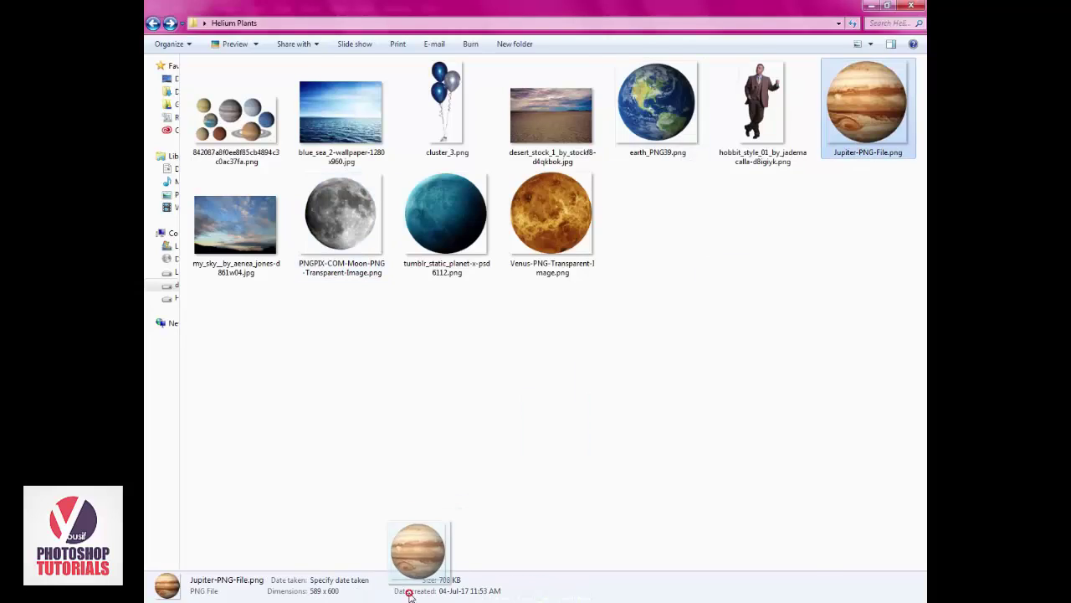
drag(866, 100, 588, 367)
mouse_move(681, 454)
mouse_down()
mouse_move(469, 237)
mouse_move(506, 228)
mouse_up()
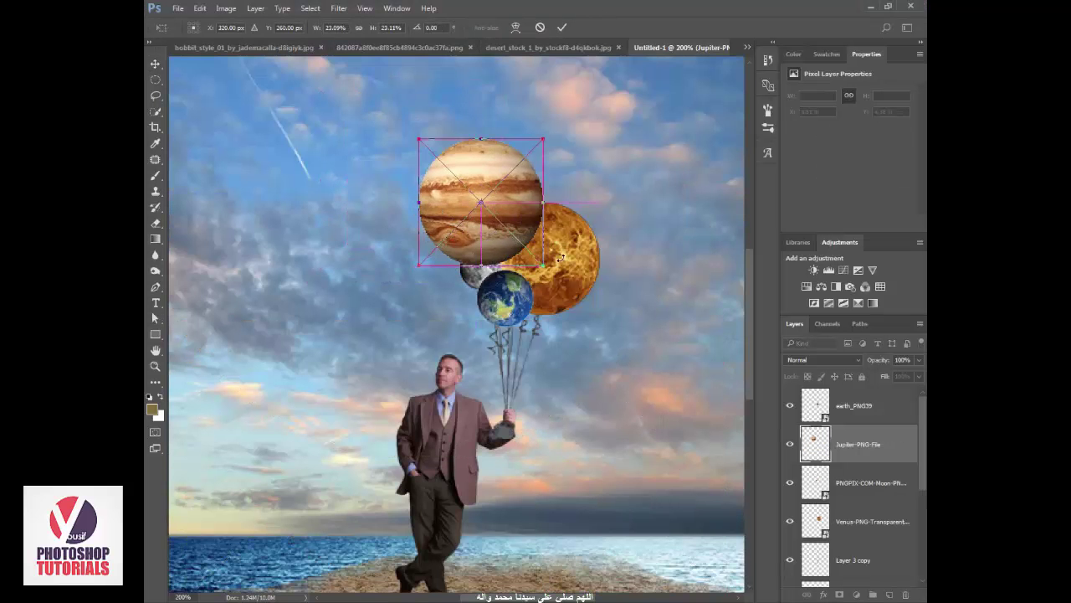
key(Return)
drag(858, 444, 864, 497)
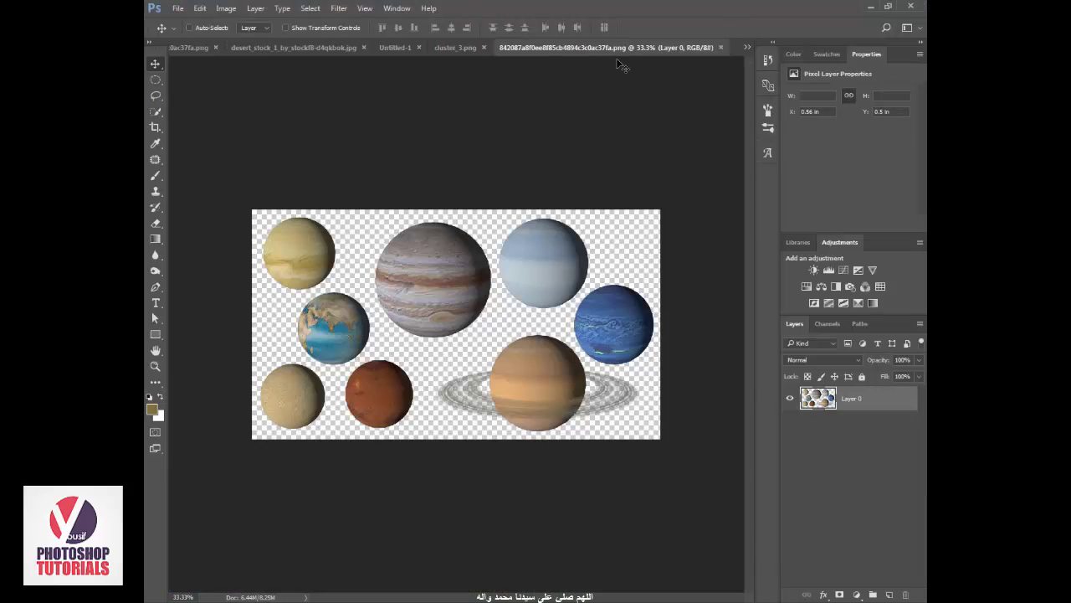
- Lasso the ringed planet onto its own layer and bring it into the Untitled-1 composite
click(155, 94)
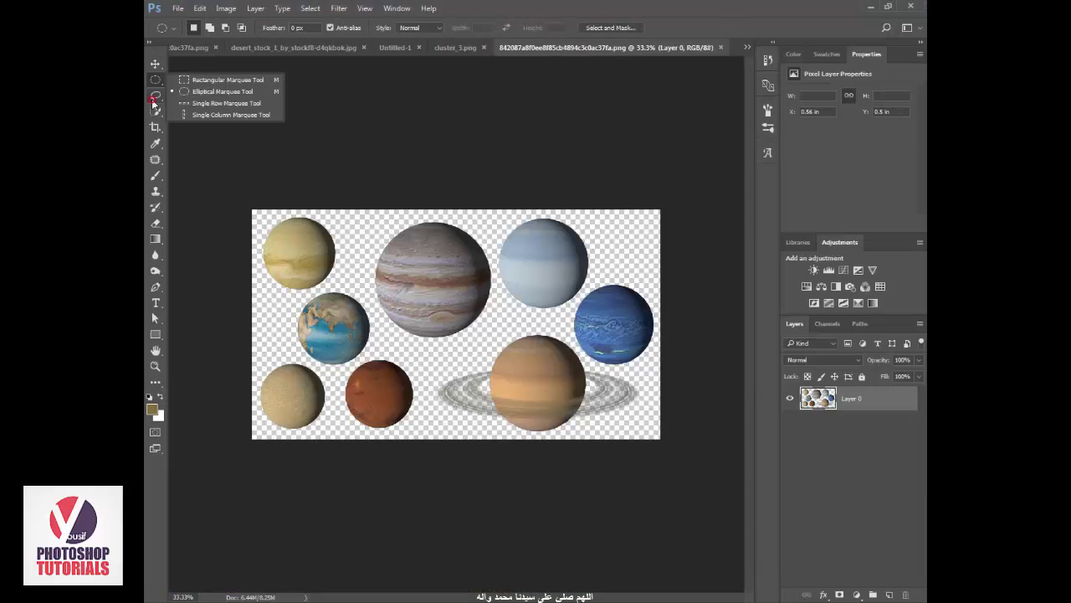
mouse_move(444, 368)
mouse_down()
mouse_move(577, 348)
mouse_move(653, 388)
mouse_move(569, 440)
mouse_move(505, 436)
mouse_move(433, 407)
mouse_move(428, 379)
mouse_up()
key(ctrl+j)
key(v)
mouse_move(558, 435)
mouse_down()
mouse_move(468, 277)
mouse_move(420, 52)
mouse_move(404, 50)
mouse_move(591, 62)
mouse_move(576, 204)
mouse_move(536, 349)
mouse_move(606, 423)
mouse_move(299, 282)
mouse_up()
- Shrink the ringed planet, place it beside Jupiter, and tilt it about 135°
key(ctrl+t)
drag(251, 242, 410, 255)
mouse_move(524, 305)
mouse_down()
mouse_move(300, 349)
mouse_move(293, 308)
mouse_up()
drag(405, 288, 480, 319)
key(Return)
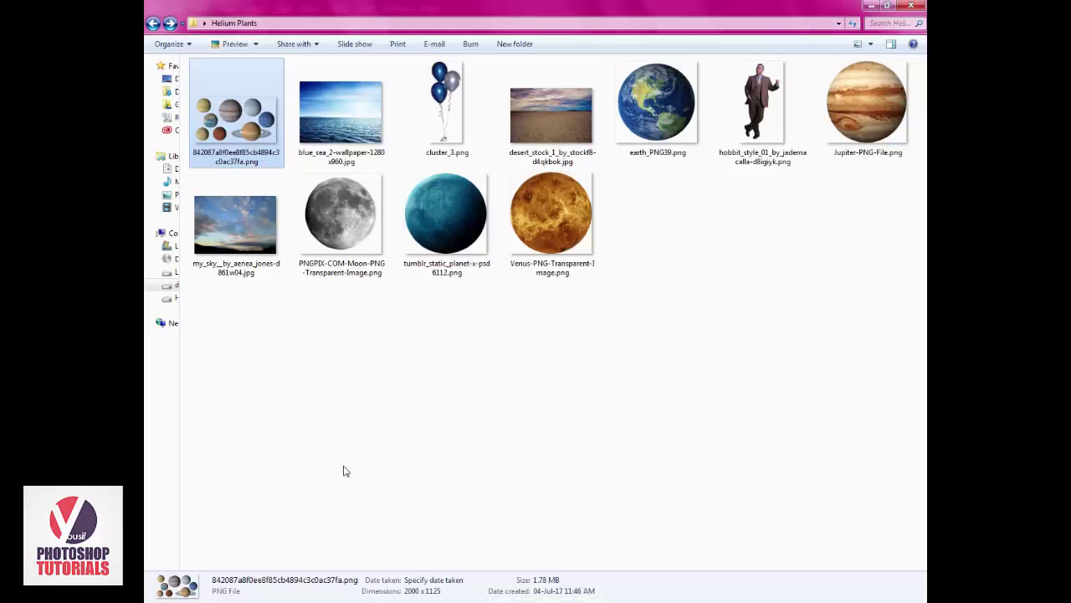
drag(446, 219, 392, 531)
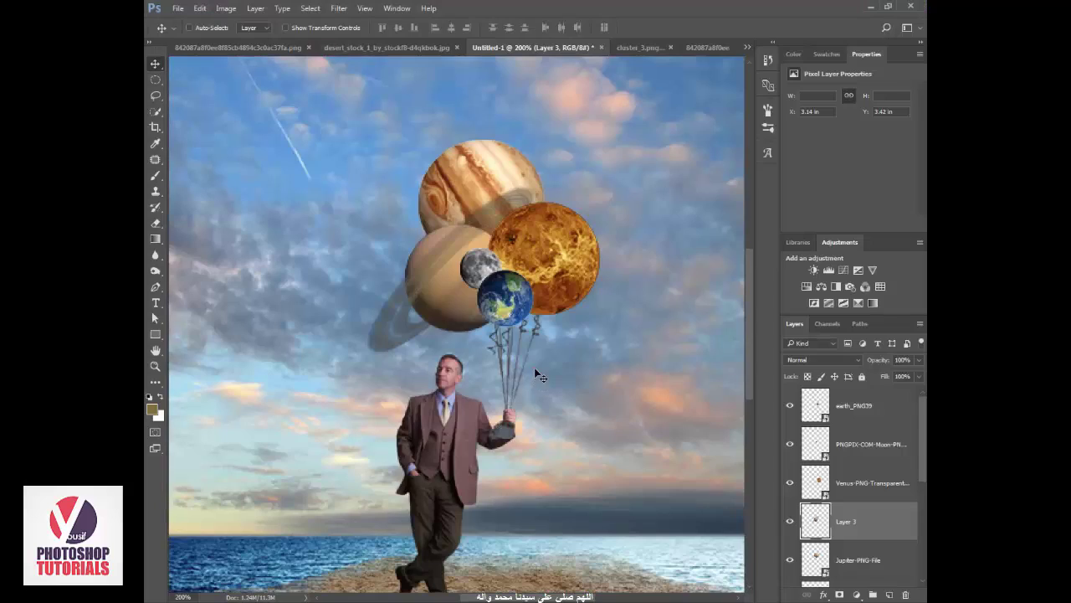
- Place the blue tumblr planet in the composite, scaled to about 17.8%
mouse_move(392, 530)
mouse_down()
mouse_move(571, 331)
mouse_move(640, 216)
mouse_up()
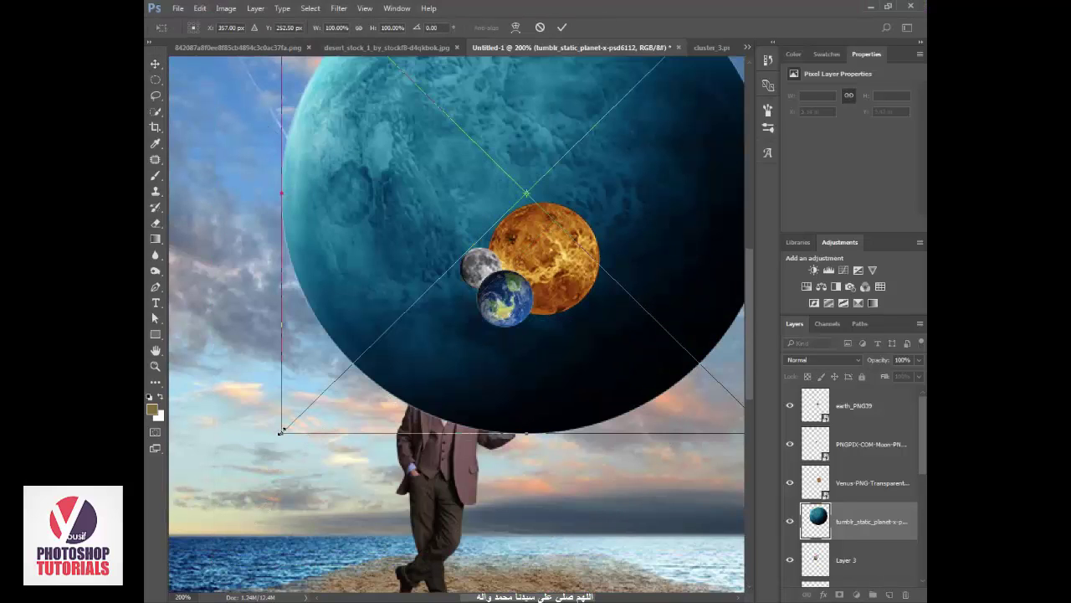
drag(280, 432, 507, 260)
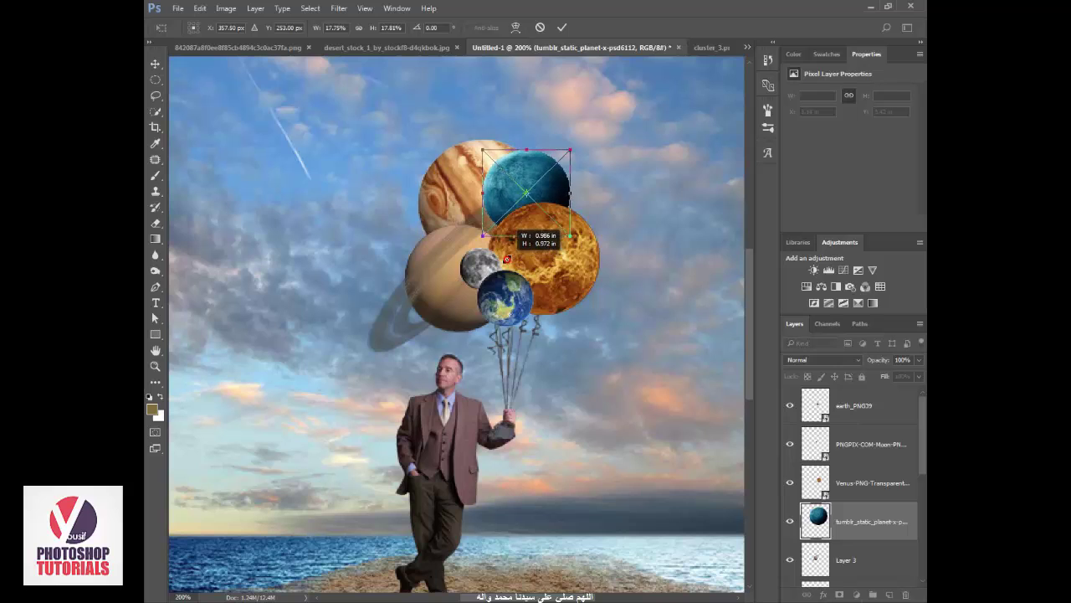
key(Return)
- Restack the blue planet's layer below Layer 3, ending in front of Jupiter
drag(851, 525, 841, 578)
drag(567, 254, 586, 239)
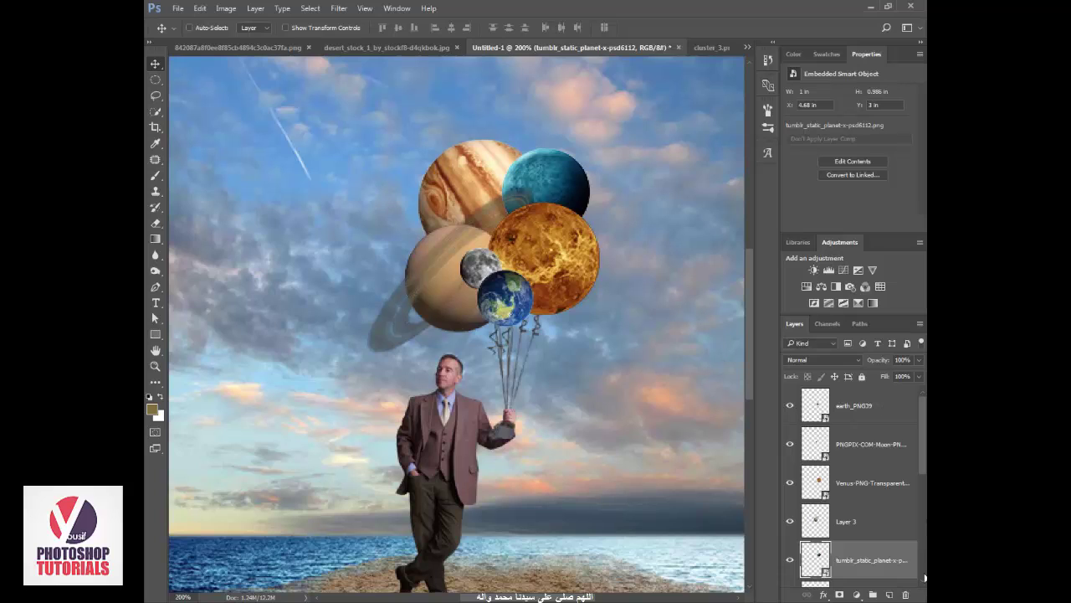
scroll(860, 554, down, 2)
scroll(861, 548, down, 1)
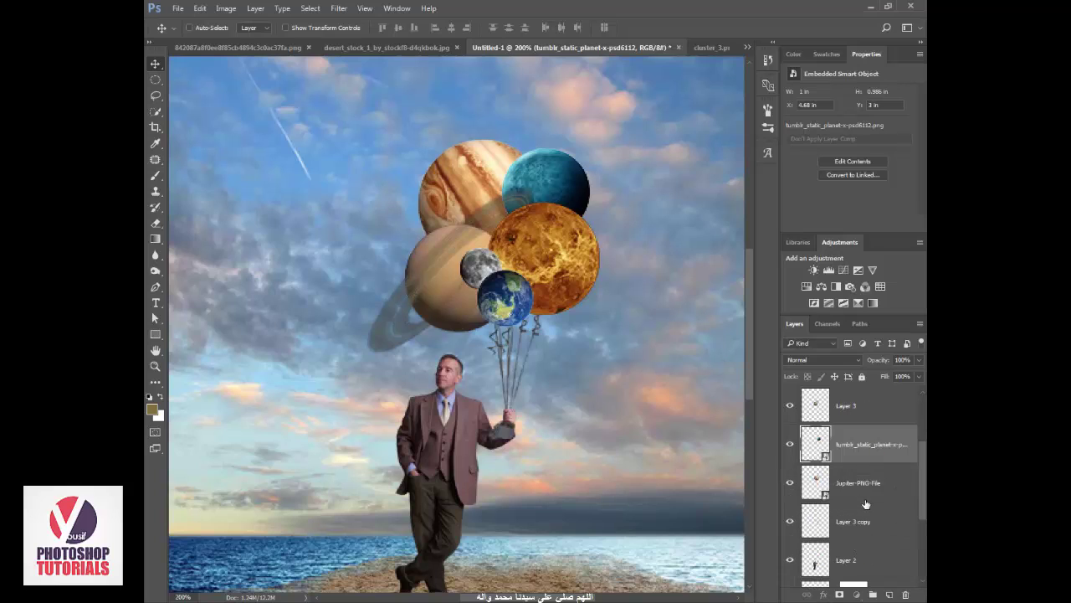
drag(866, 504, 866, 501)
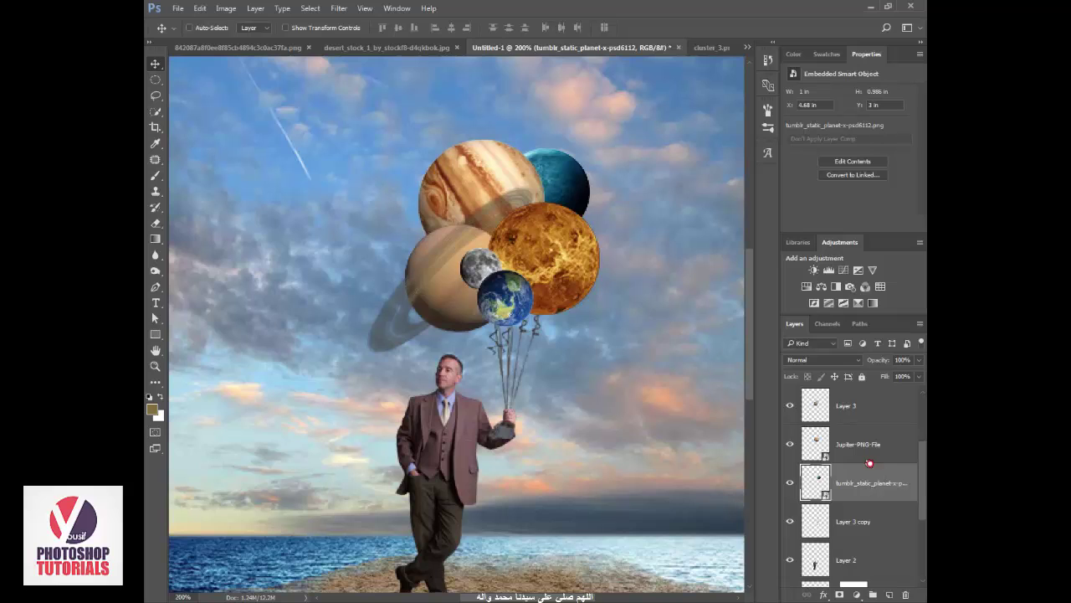
drag(870, 463, 876, 429)
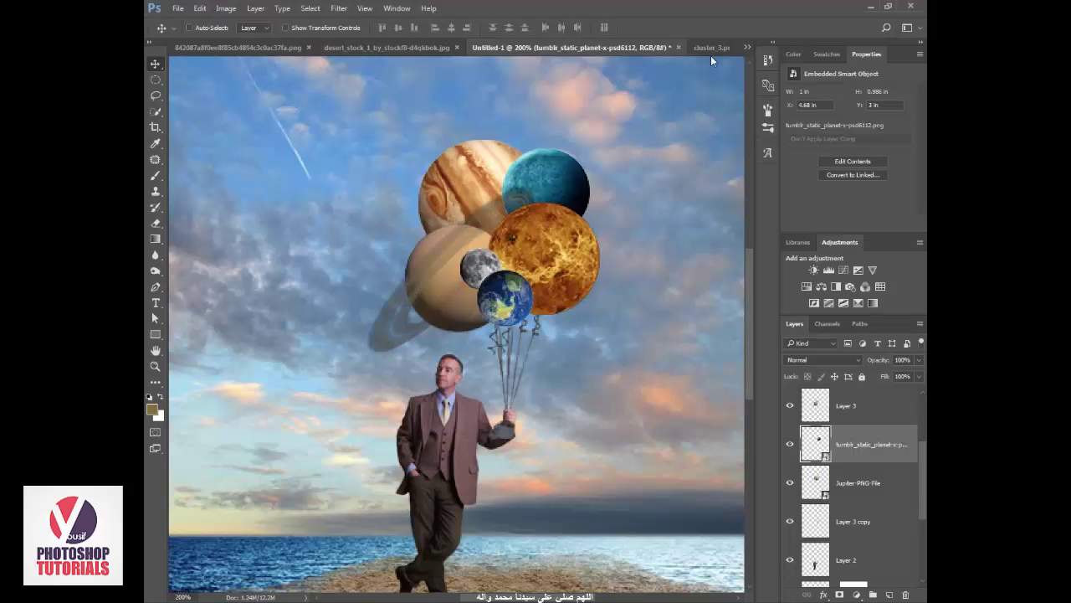
- Close the cluster_3.png document, answering its save prompt
click(712, 48)
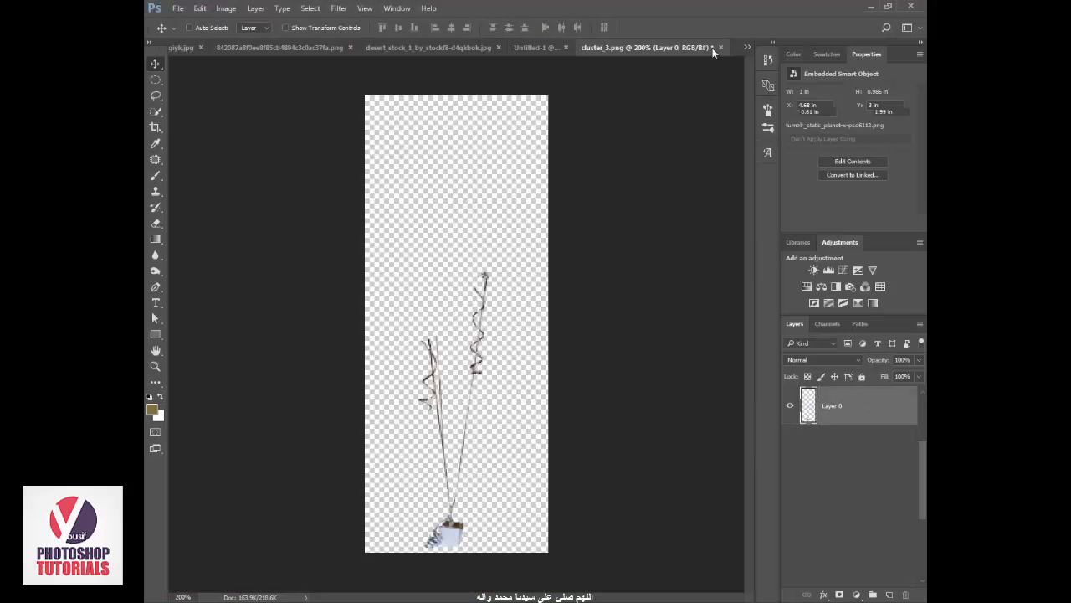
click(719, 48)
click(539, 236)
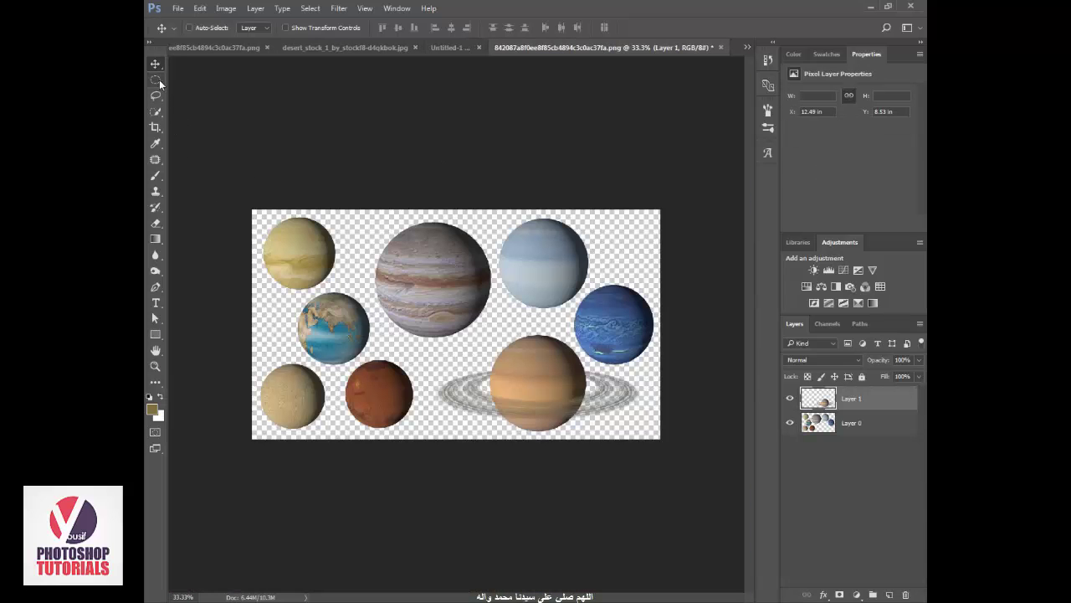
- Shrink the pasted tan planet with an elliptical selection and move it beside Jupiter
right_click(155, 80)
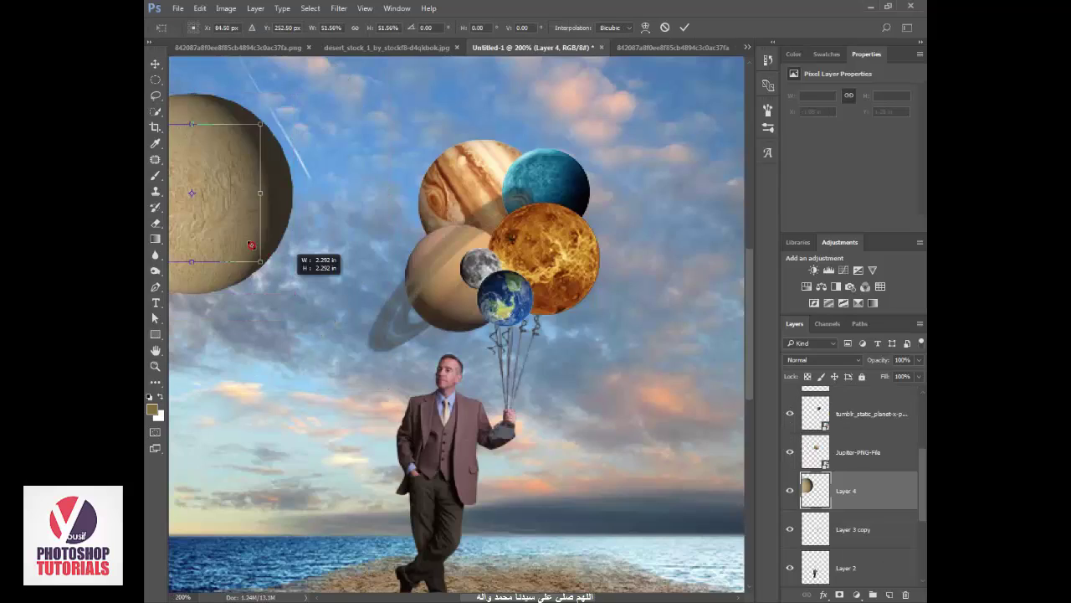
mouse_move(287, 251)
mouse_down()
mouse_move(227, 232)
mouse_move(208, 211)
mouse_move(398, 245)
mouse_move(444, 164)
mouse_move(302, 155)
mouse_up()
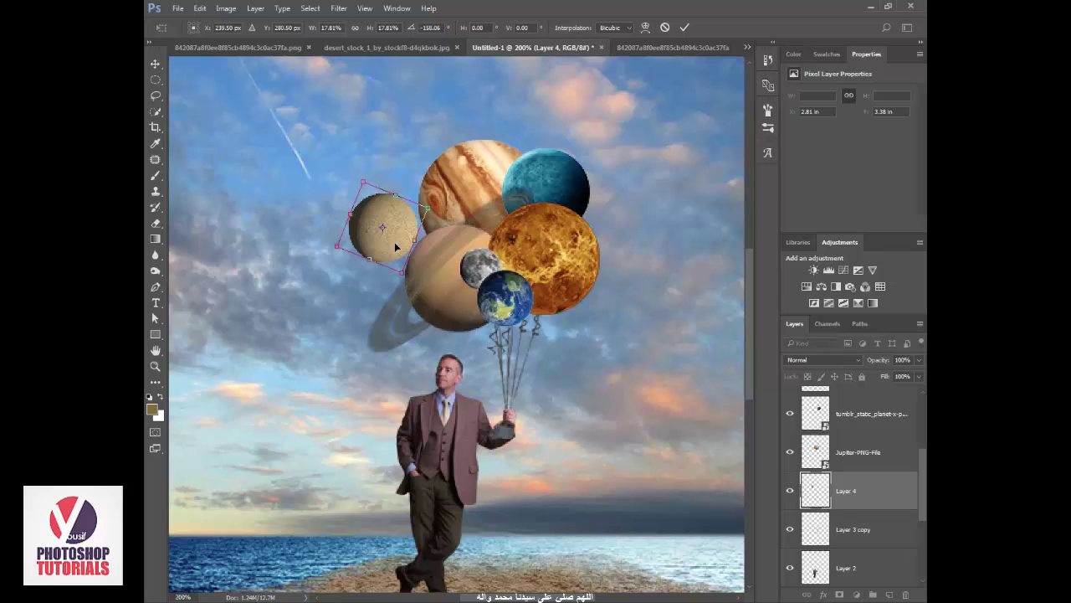
drag(396, 245, 421, 258)
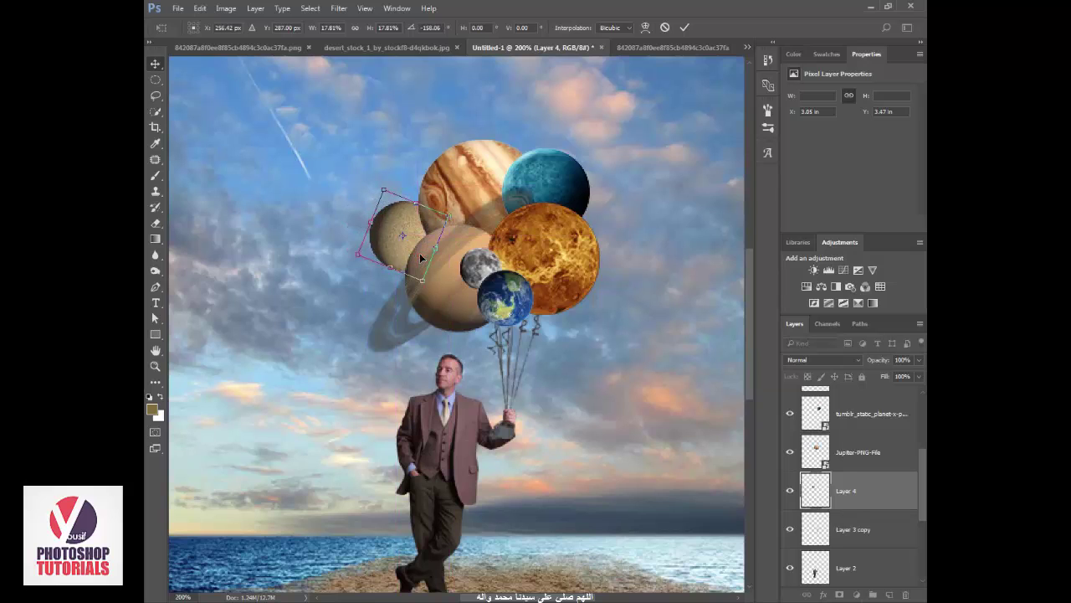
key(Return)
key(ctrl+t)
- Rotate the tan planet about 140°, nudge it into the cluster, and zoom out
mouse_move(455, 223)
mouse_down()
mouse_move(294, 270)
mouse_move(286, 230)
mouse_up()
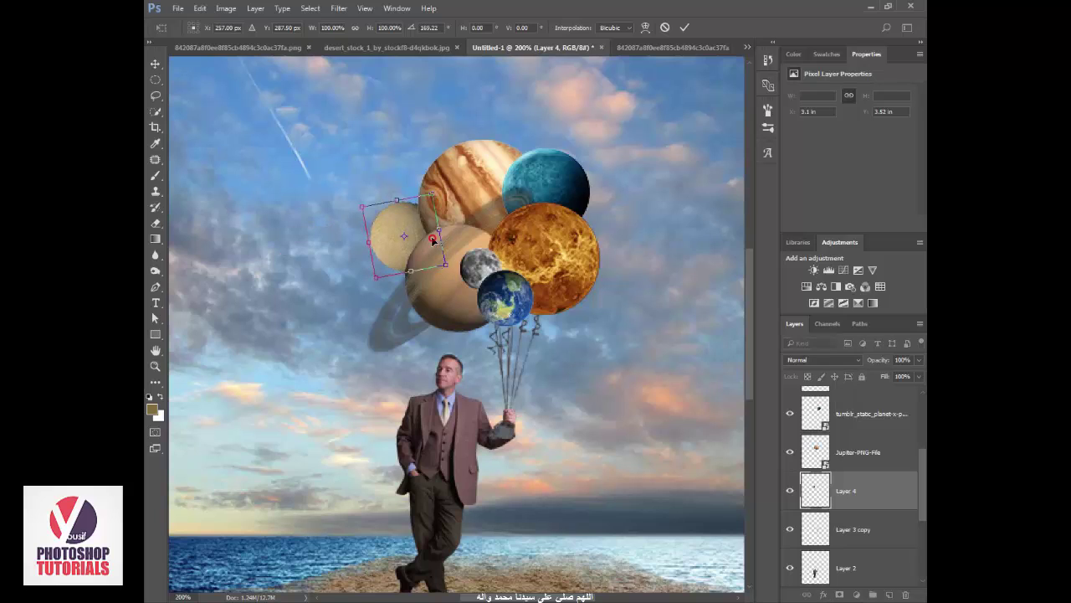
key(Return)
drag(430, 253, 441, 248)
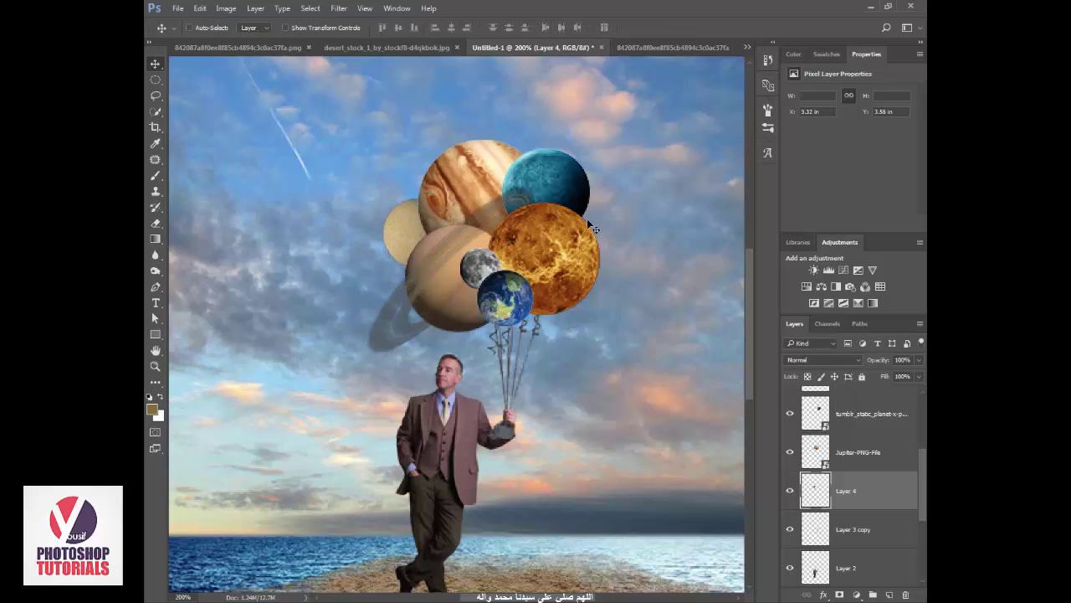
key(z)
alt+click(548, 241)
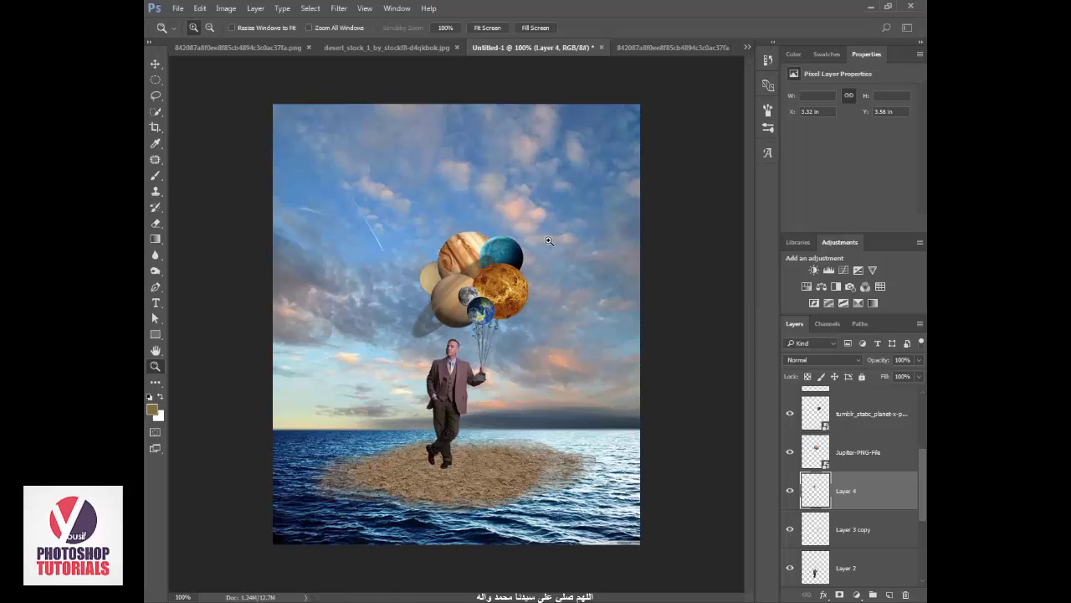
- Zoom in on the balloons and rotate the blue planet
key(v)
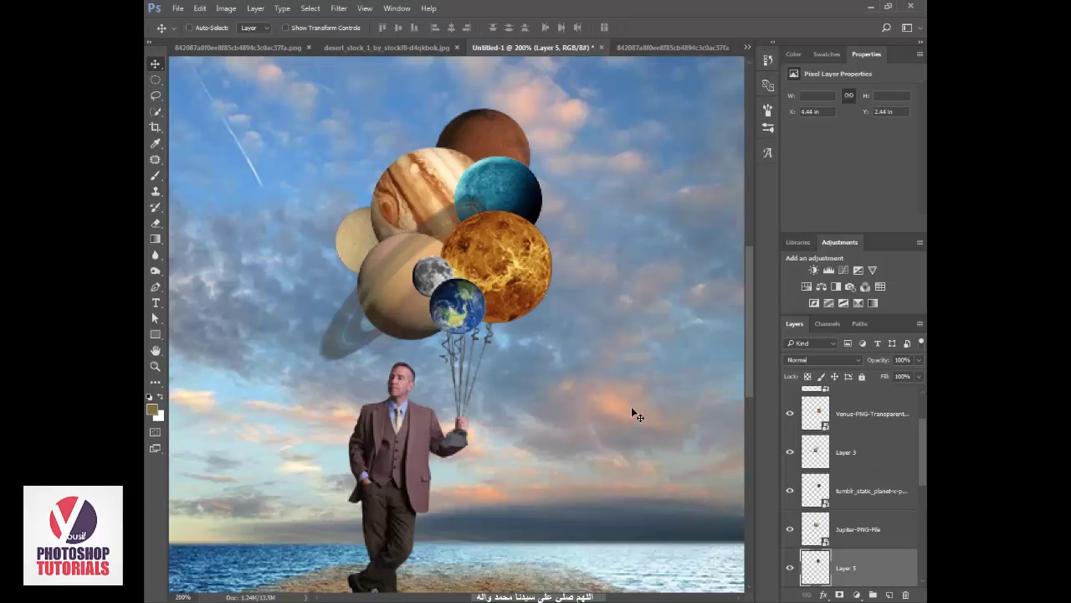
key(z)
click(485, 303)
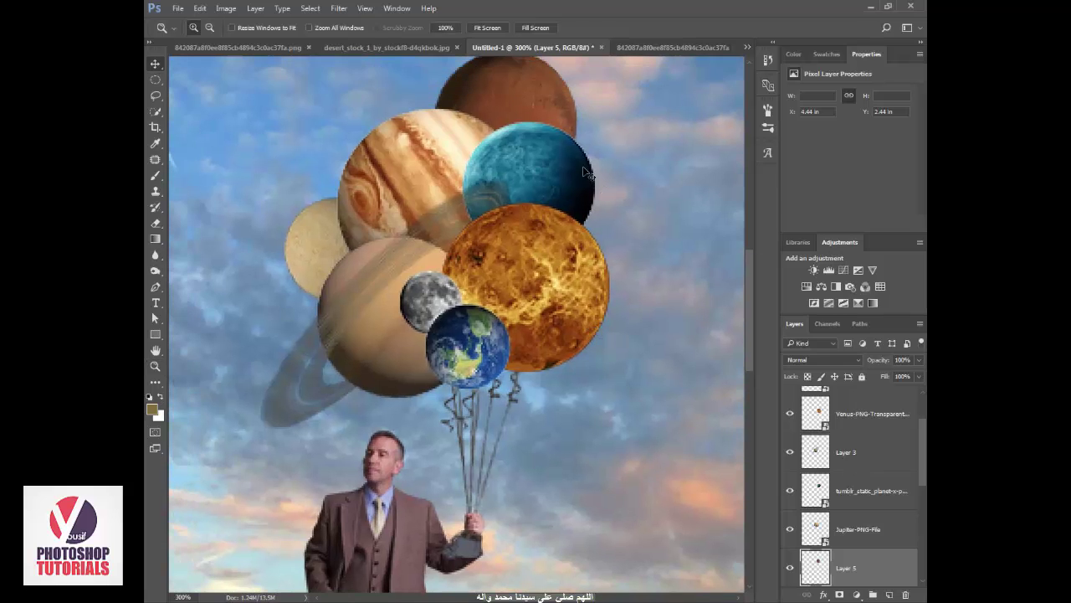
key(v)
click(582, 166)
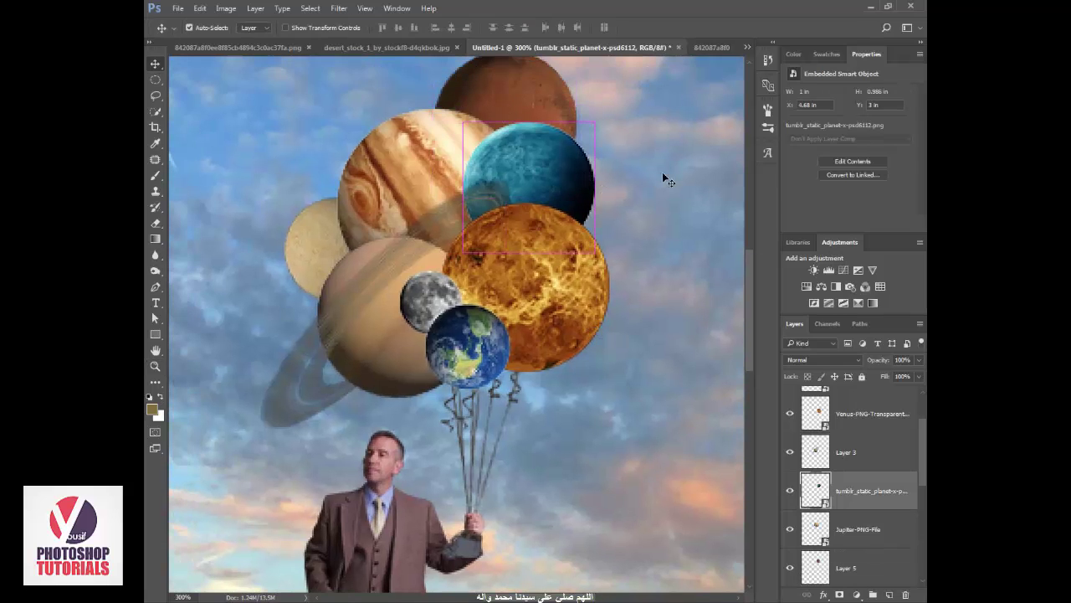
key(ctrl+t)
drag(665, 304, 616, 393)
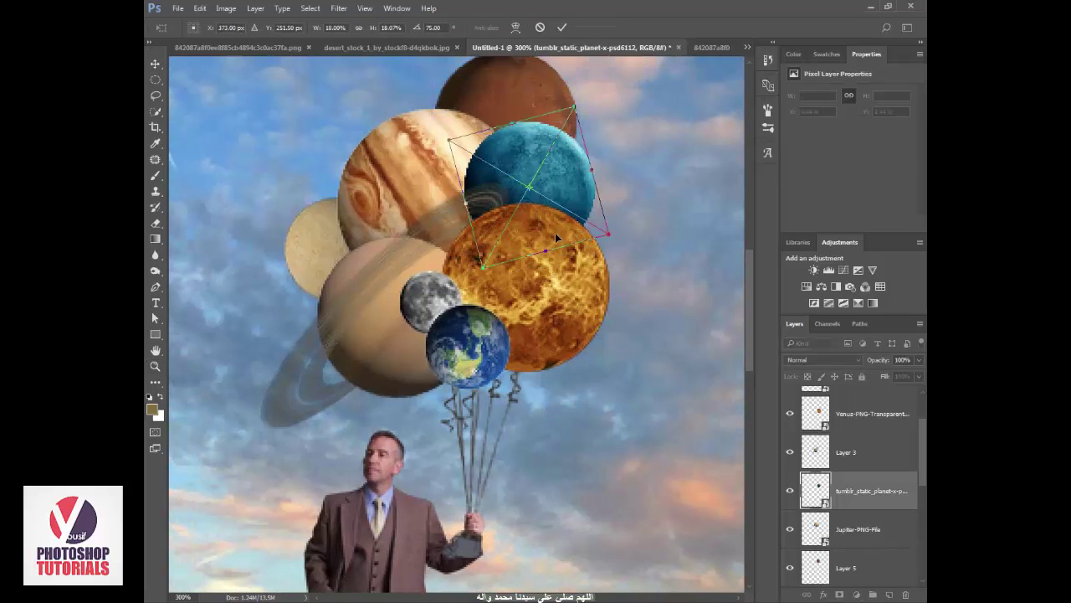
key(Return)
- Add a new empty Layer 6 directly above the Moon layer
scroll(875, 427, up, 2)
click(875, 411)
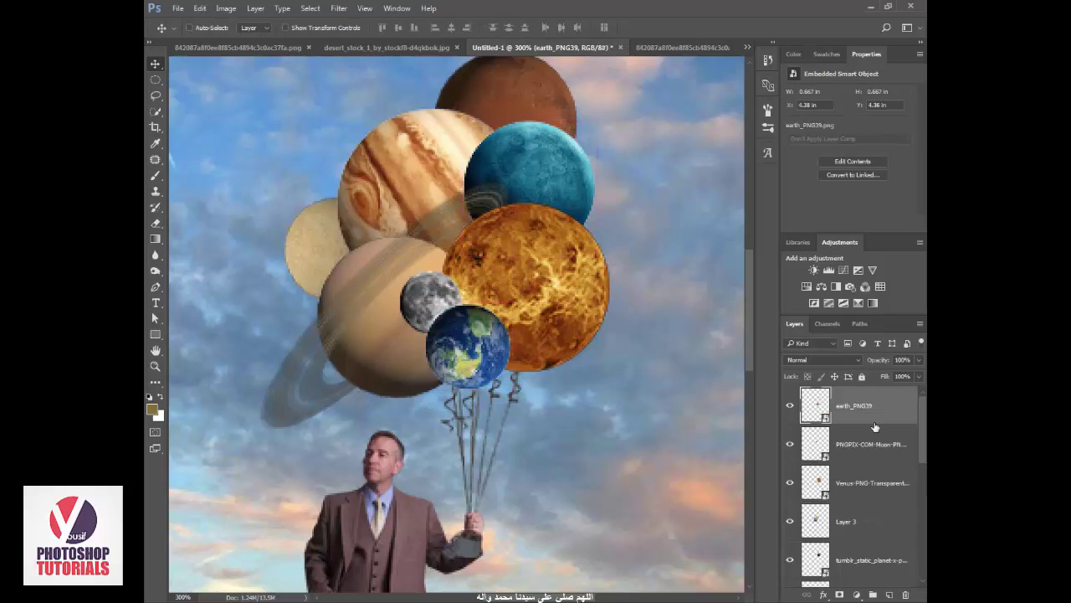
click(874, 448)
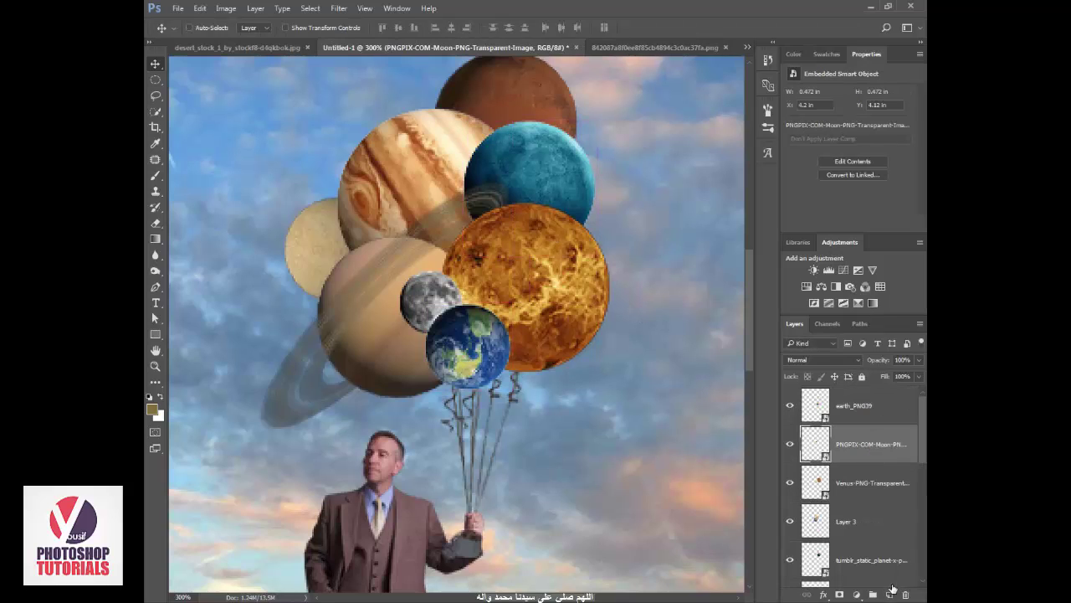
click(890, 593)
- Paint a soft shadow on the moon near Earth with a 400 px black soft brush
key(b)
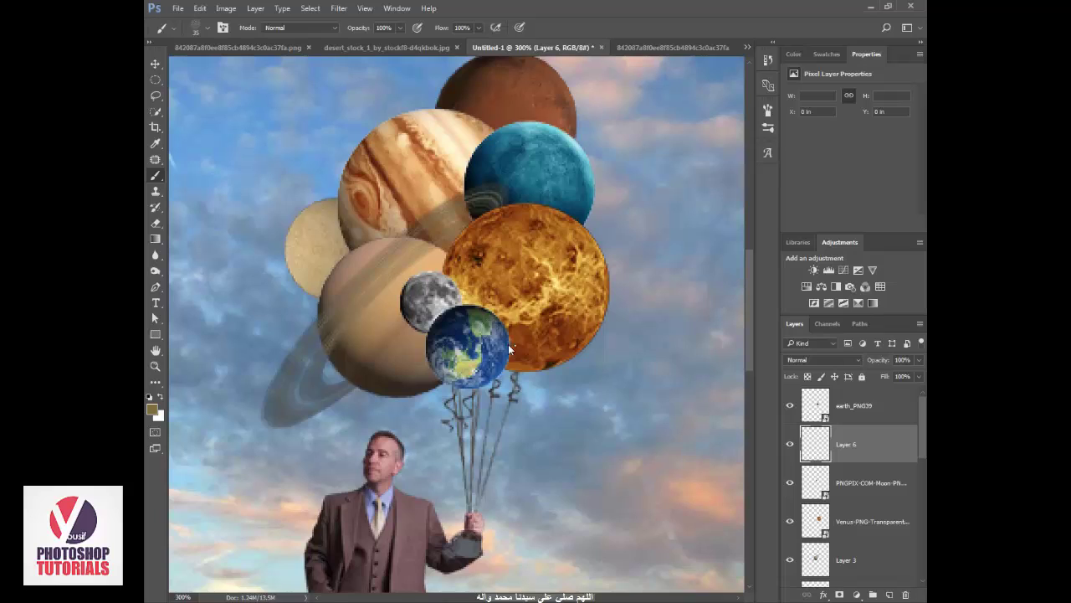
right_click(509, 344)
click(589, 427)
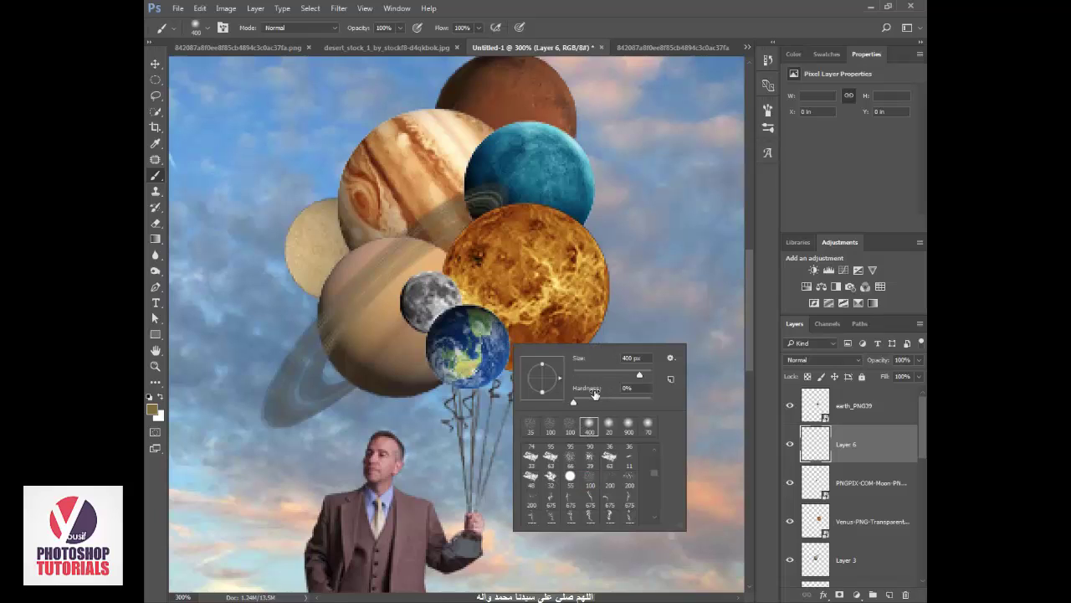
click(150, 397)
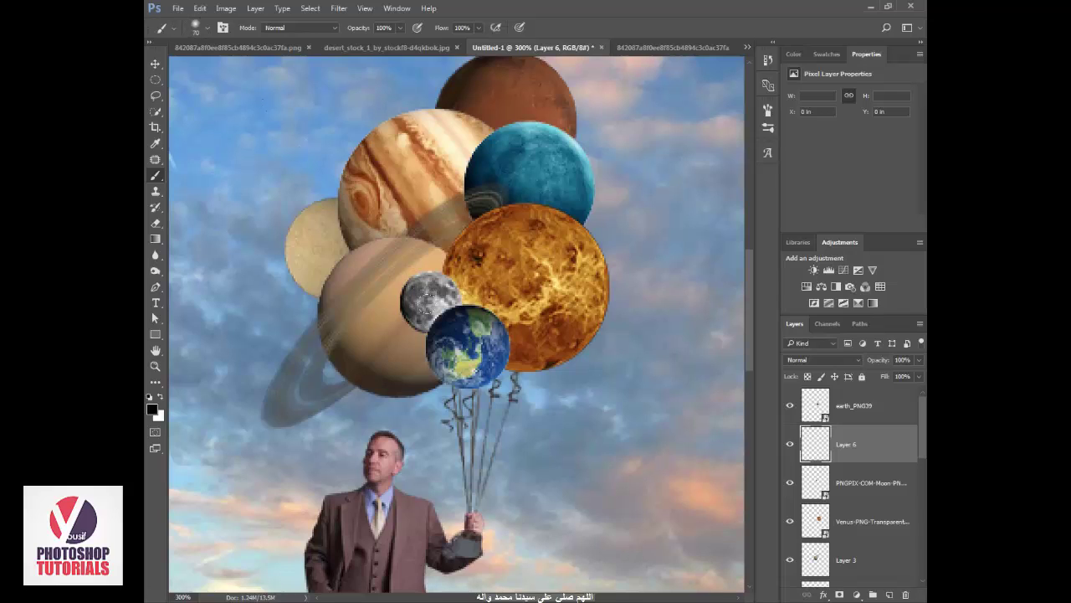
drag(428, 300, 427, 303)
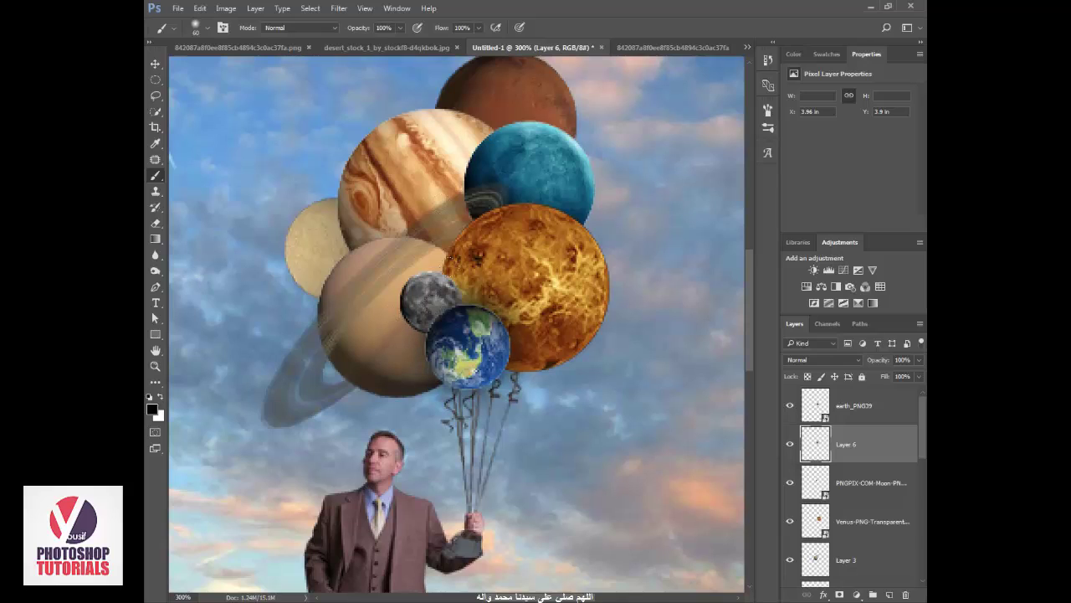
- On a new layer below the Moon, paint soft shadow over the moon and its left edge
click(847, 496)
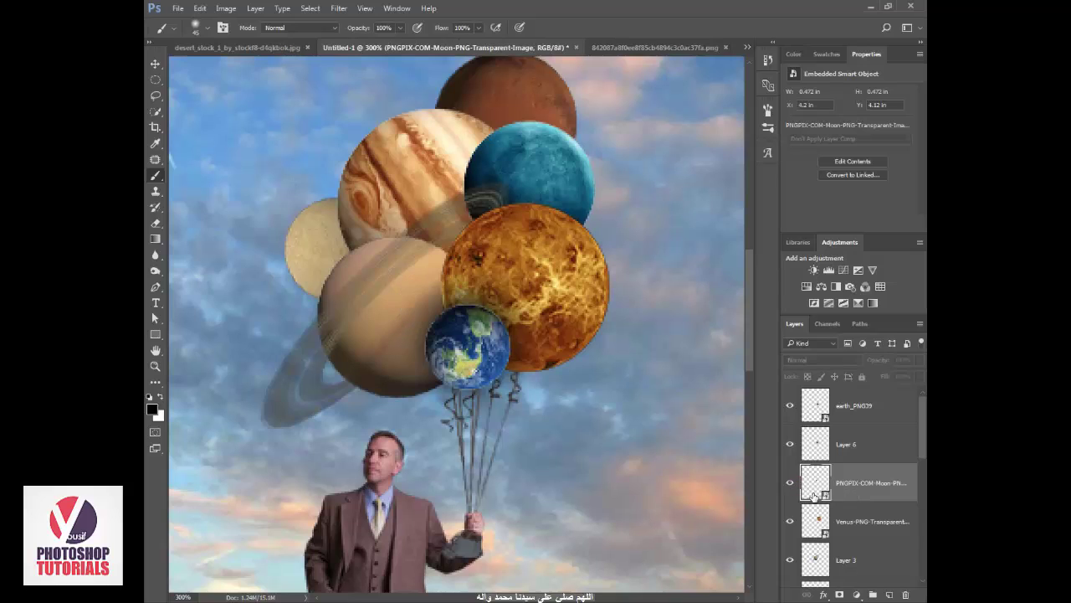
ctrl+click(889, 594)
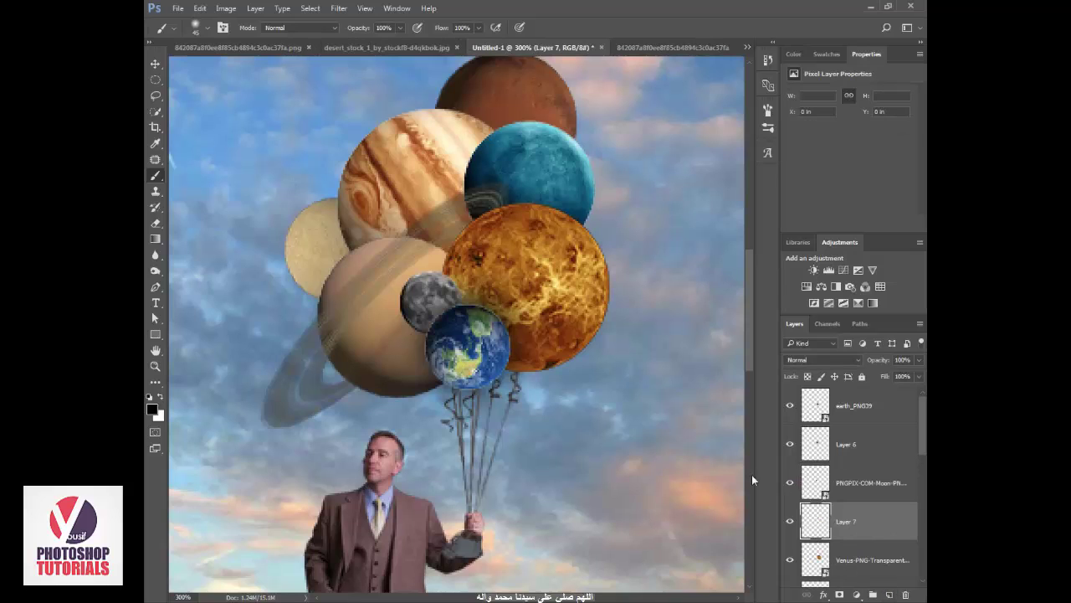
drag(442, 294, 425, 280)
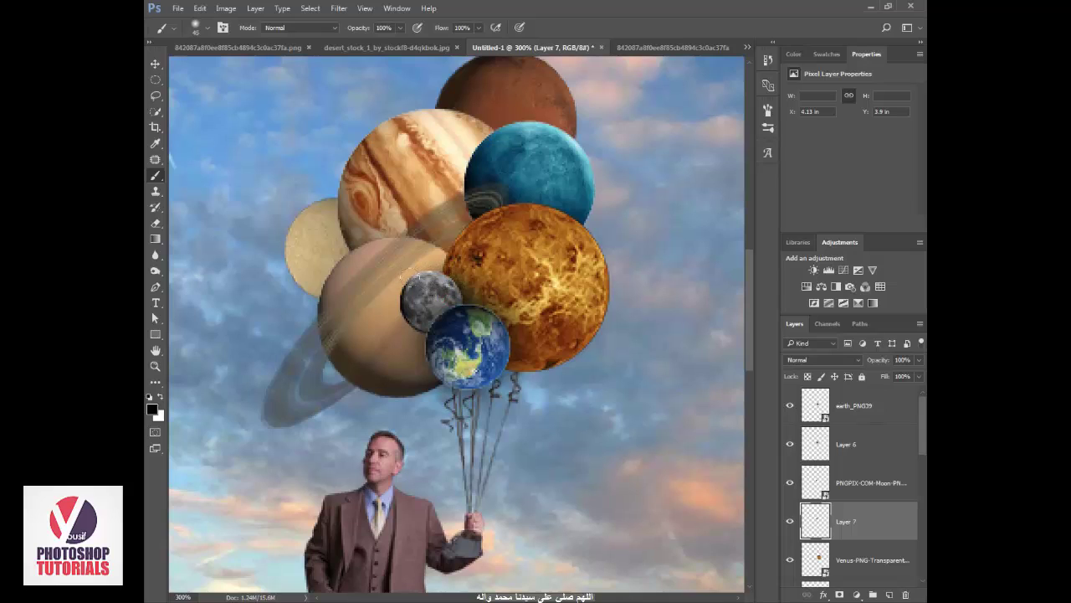
drag(401, 276, 403, 278)
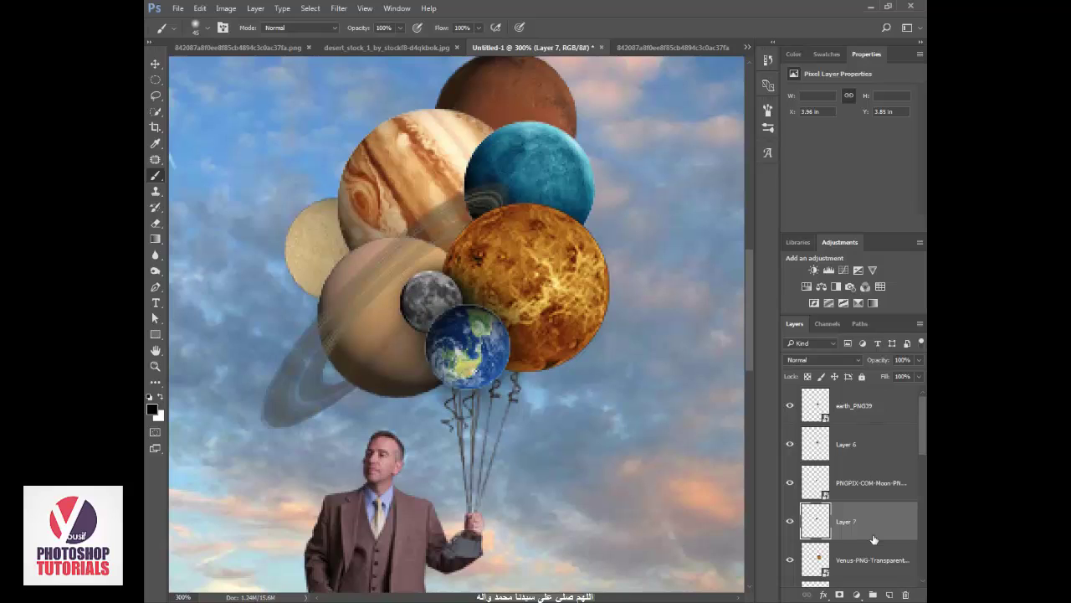
scroll(871, 553, down, 2)
- On a new layer below Venus, shade Saturn's top and the area between Jupiter, Neptune and Venus
click(839, 498)
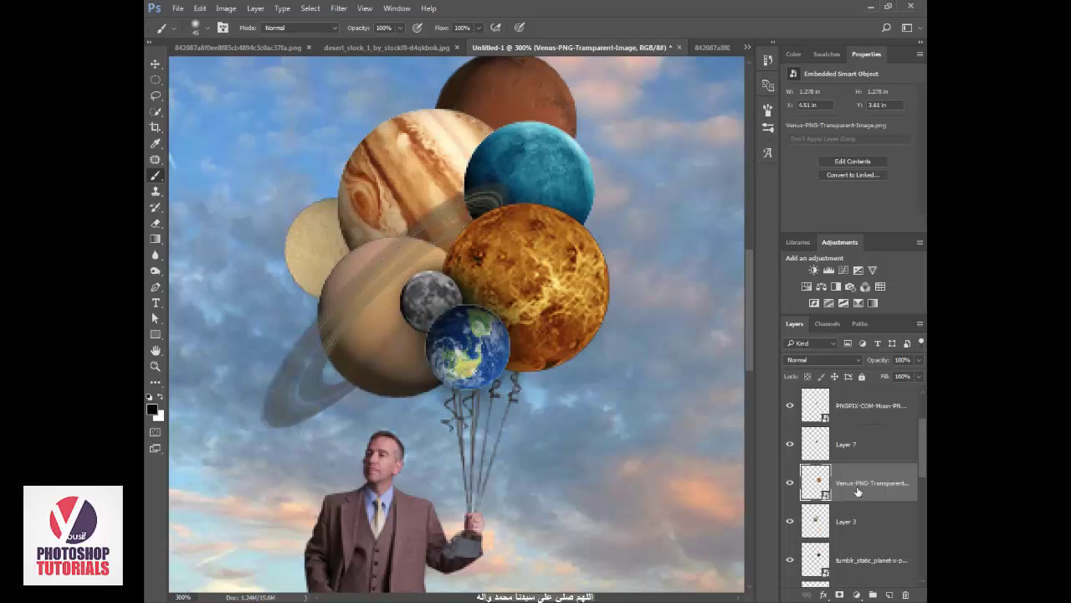
click(889, 595)
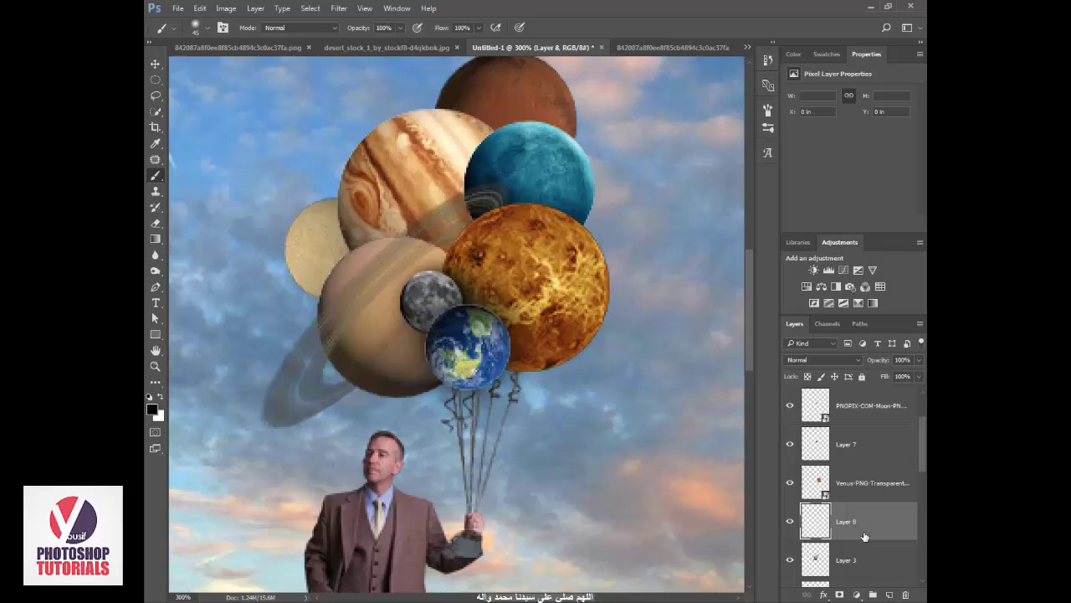
drag(422, 255, 433, 260)
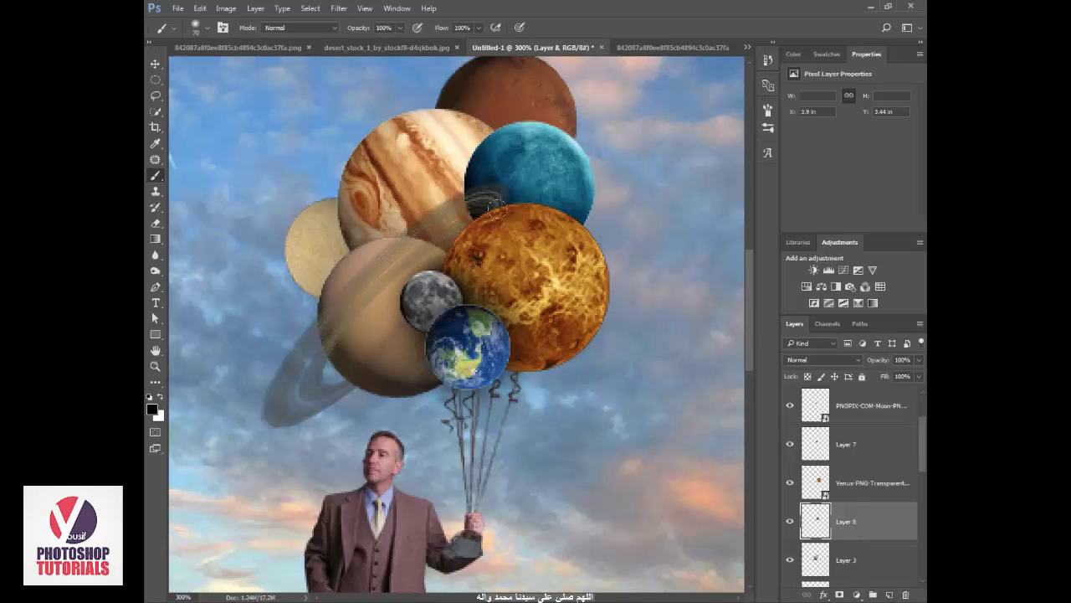
mouse_move(493, 207)
mouse_down()
mouse_move(578, 201)
mouse_move(473, 208)
mouse_up()
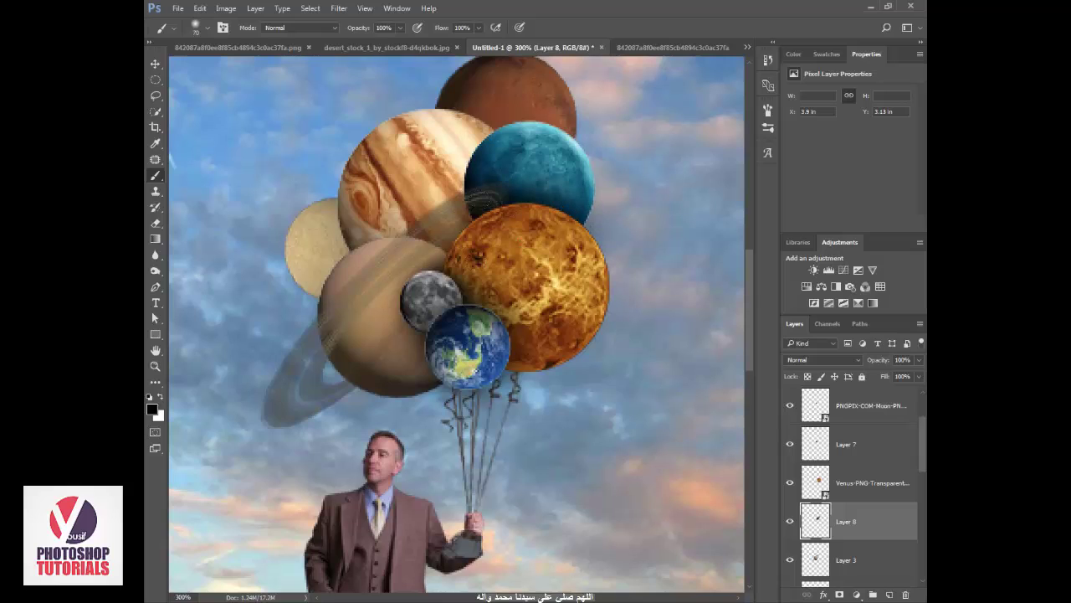
scroll(889, 532, down, 1)
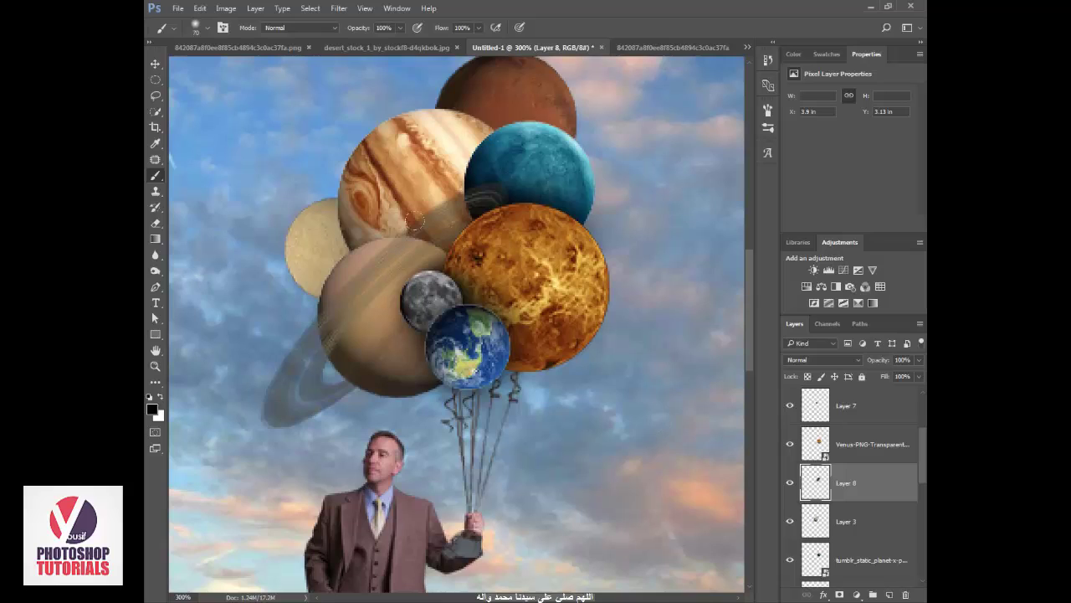
drag(474, 207, 456, 159)
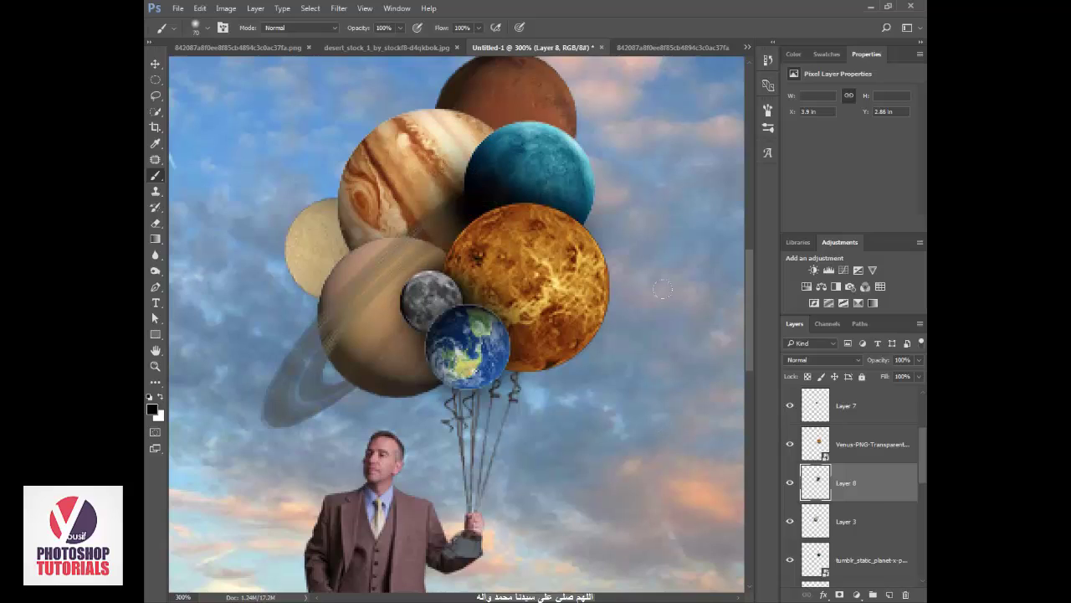
scroll(862, 548, down, 2)
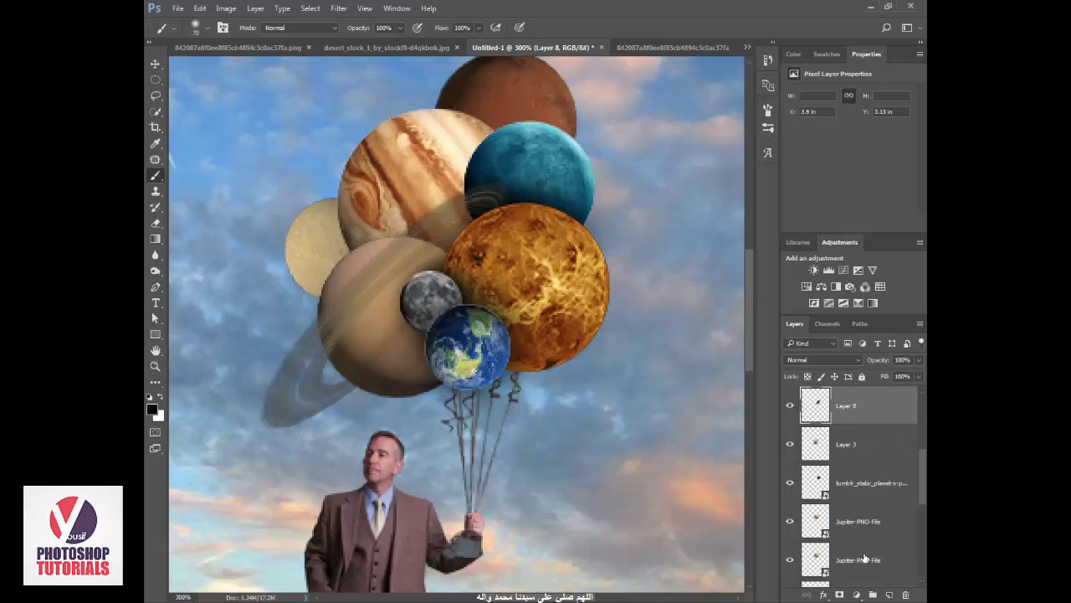
- On a new layer above Jupiter, shade Neptune's edge, the Jupiter–Neptune overlap and Saturn's upper-left
click(864, 524)
click(889, 593)
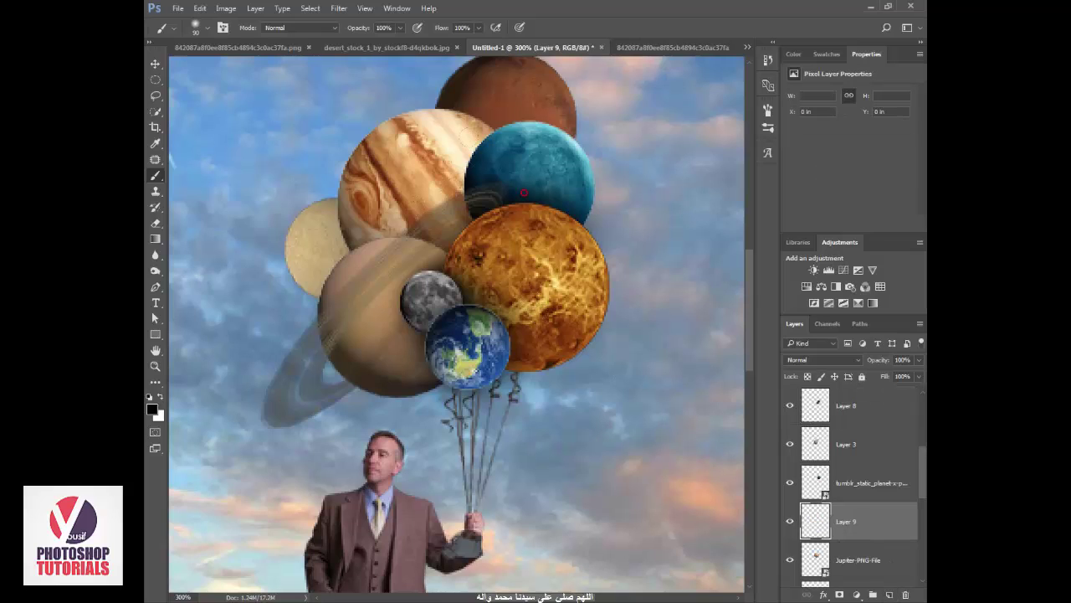
drag(523, 192, 477, 201)
drag(479, 151, 448, 248)
drag(405, 286, 313, 243)
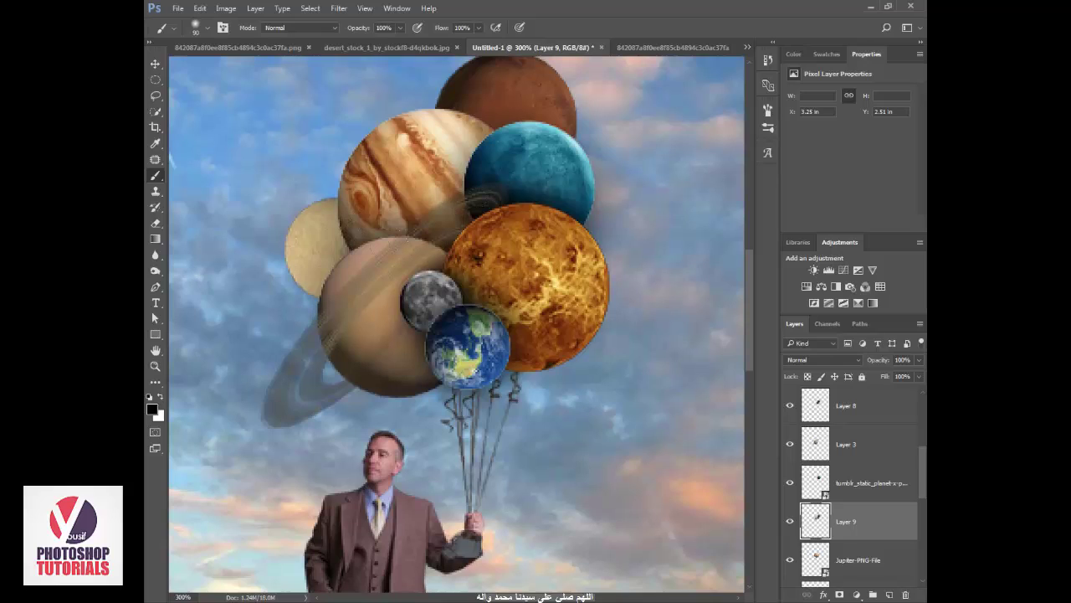
scroll(900, 484, down, 1)
scroll(900, 484, down, 2)
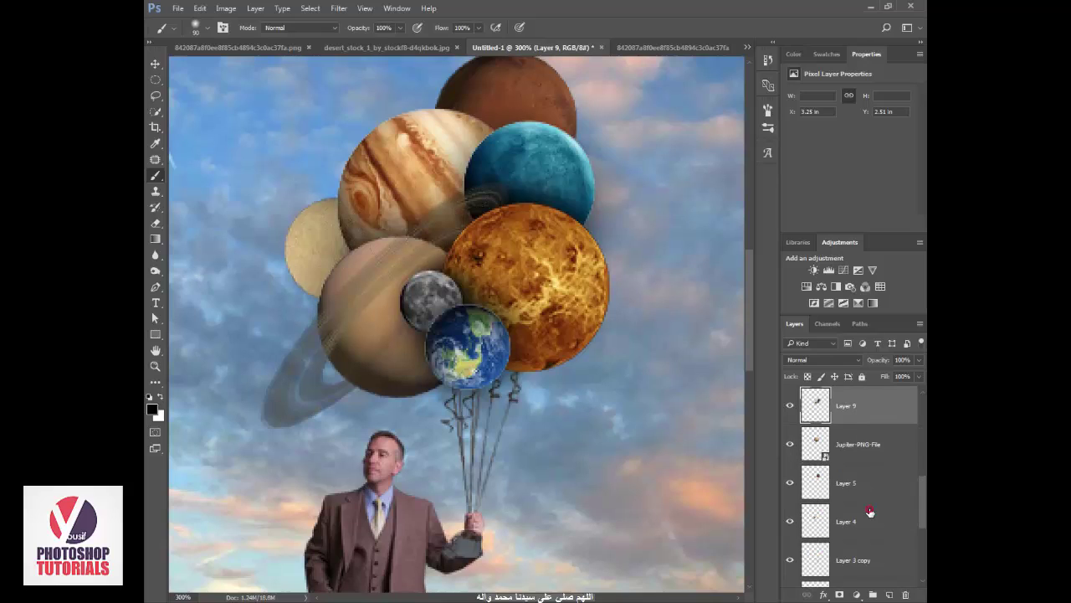
- Shade the beige planet's left edge on a new layer, move Layer 10 above Layer 5, and darken the Jupiter–Neptune gap
click(872, 520)
click(890, 595)
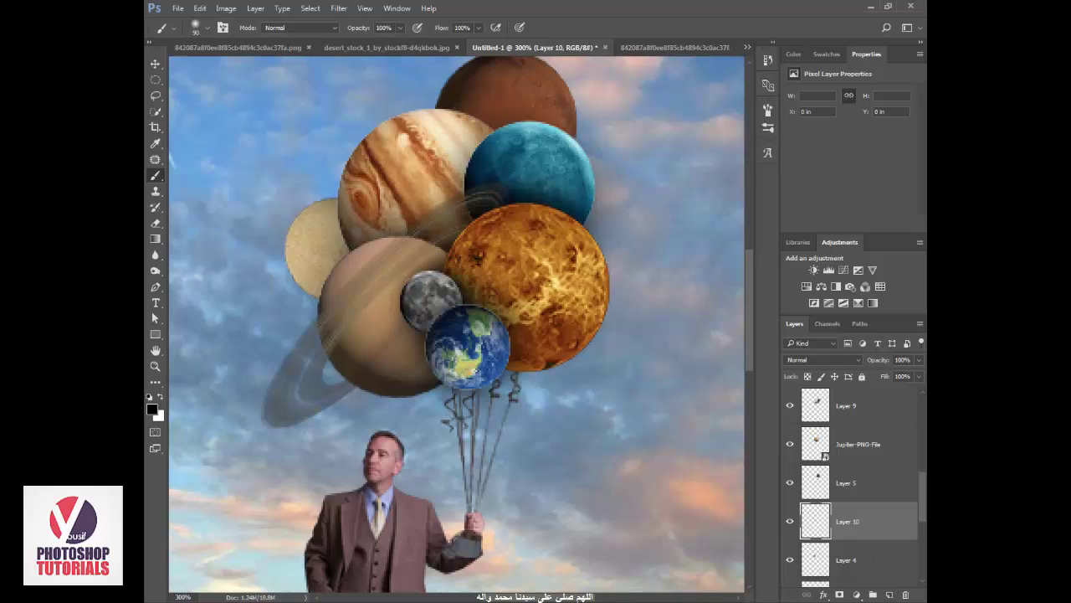
drag(334, 209, 333, 192)
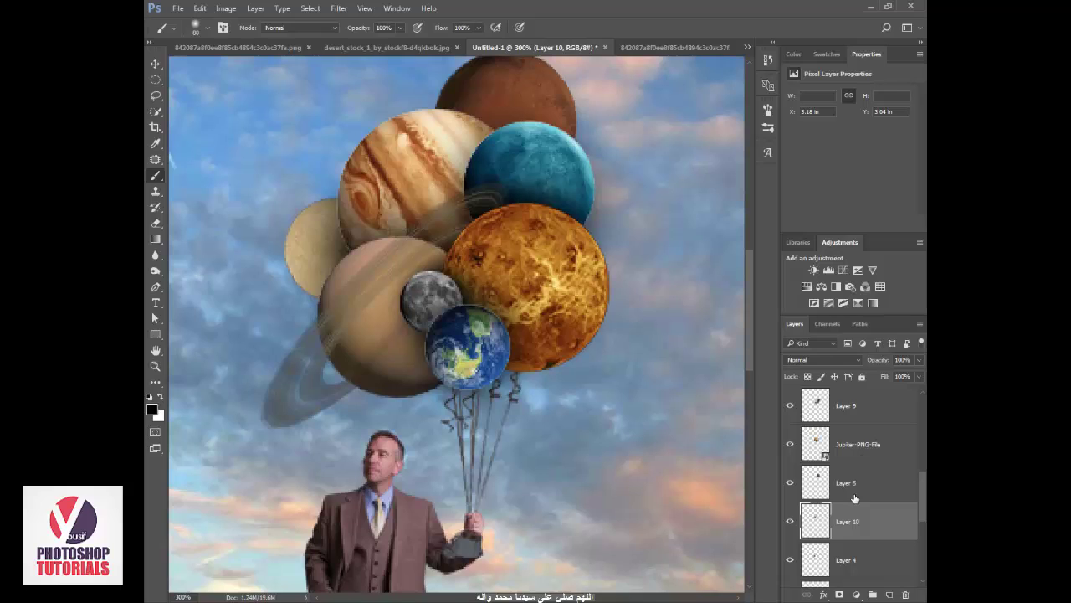
drag(857, 500, 858, 469)
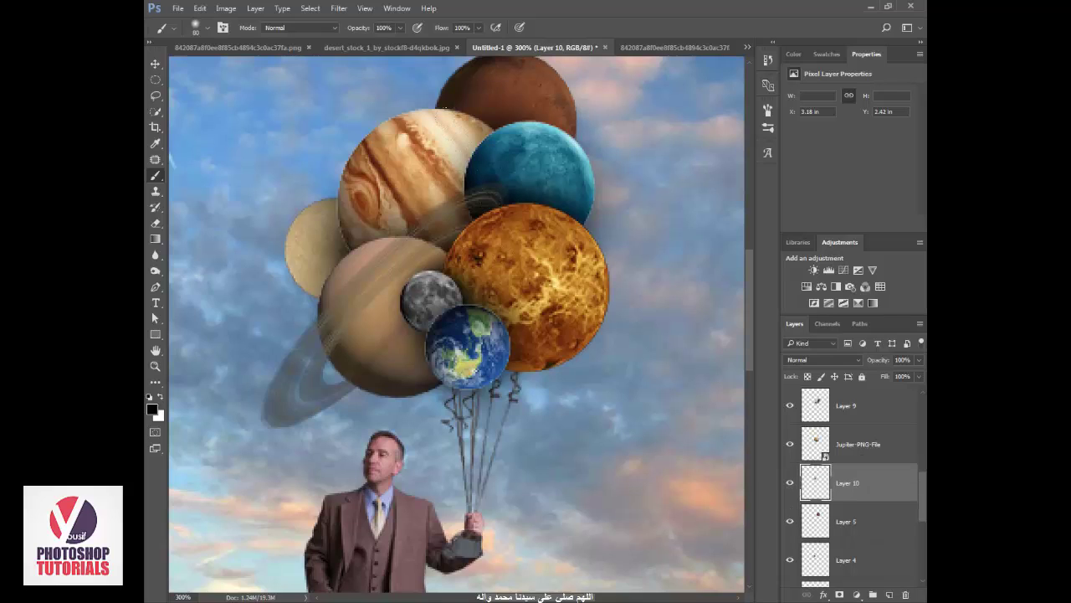
click(483, 198)
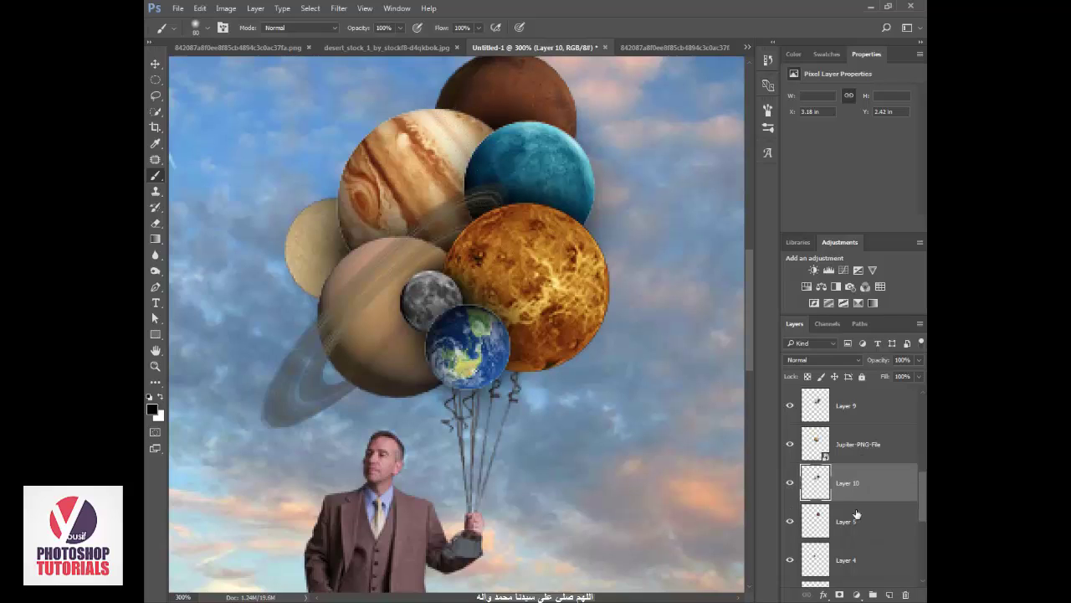
key(z)
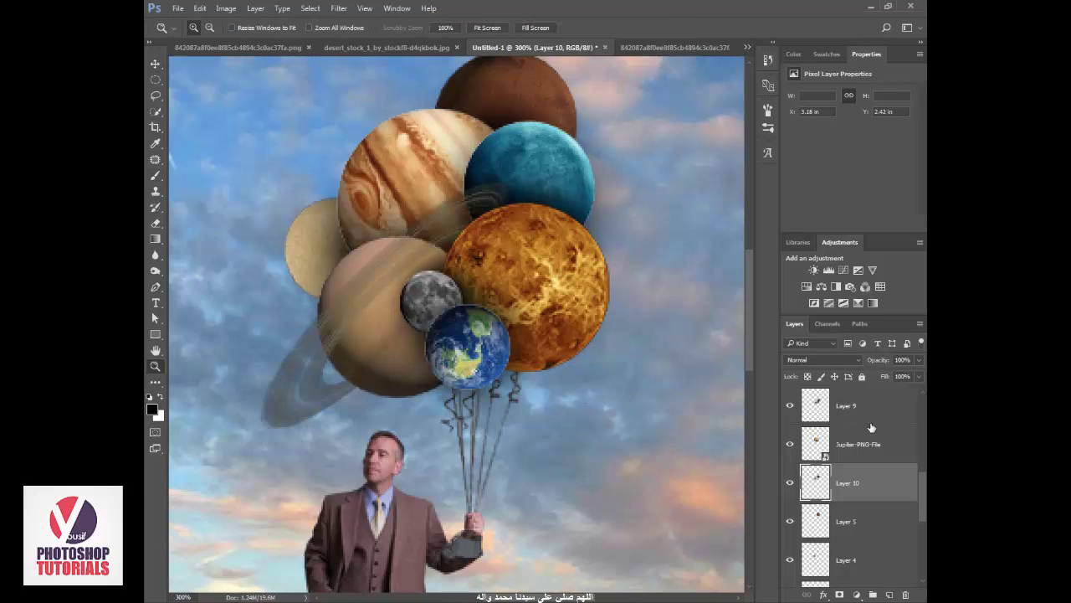
scroll(846, 443, up, 3)
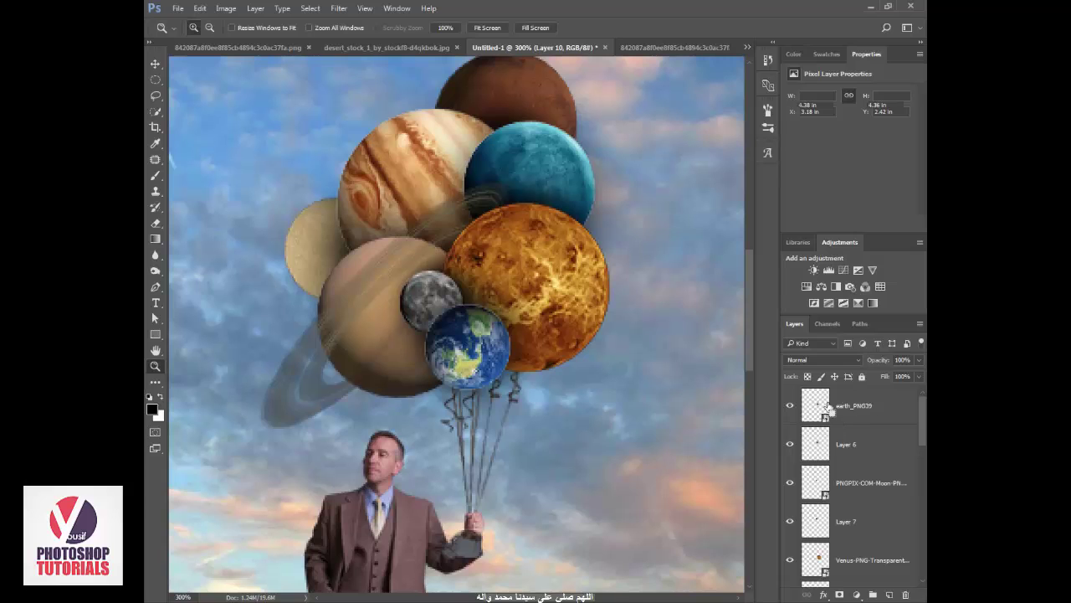
- Rotate the Earth balloon on the earth_PNG39 layer
click(854, 406)
key(ctrl+t)
drag(632, 410, 601, 282)
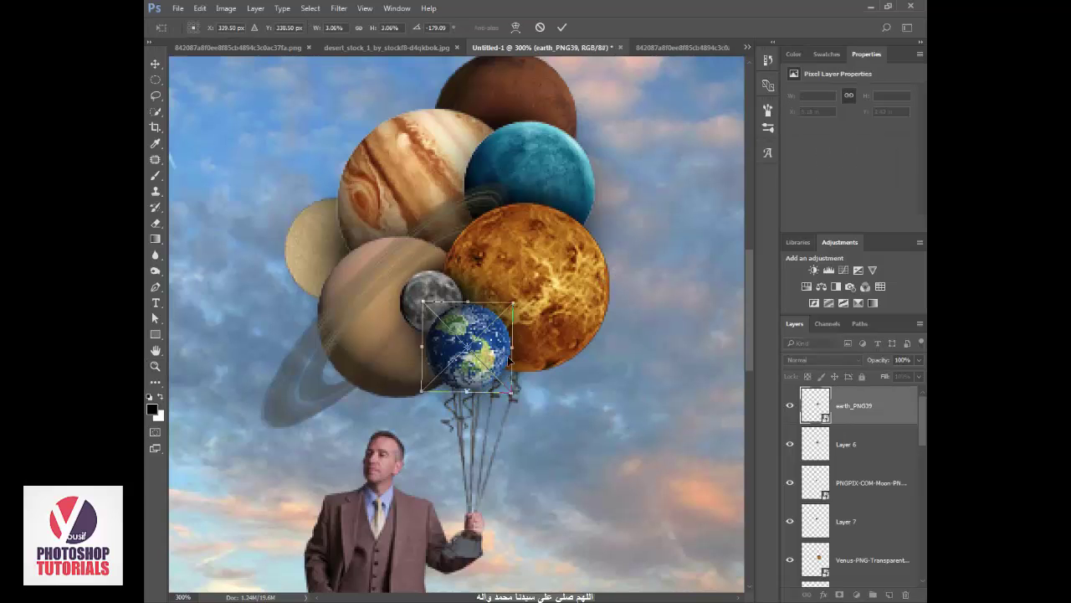
key(Return)
- Fit the whole composition in view and add new Layer 11 above earth_PNG39
alt+click(507, 357)
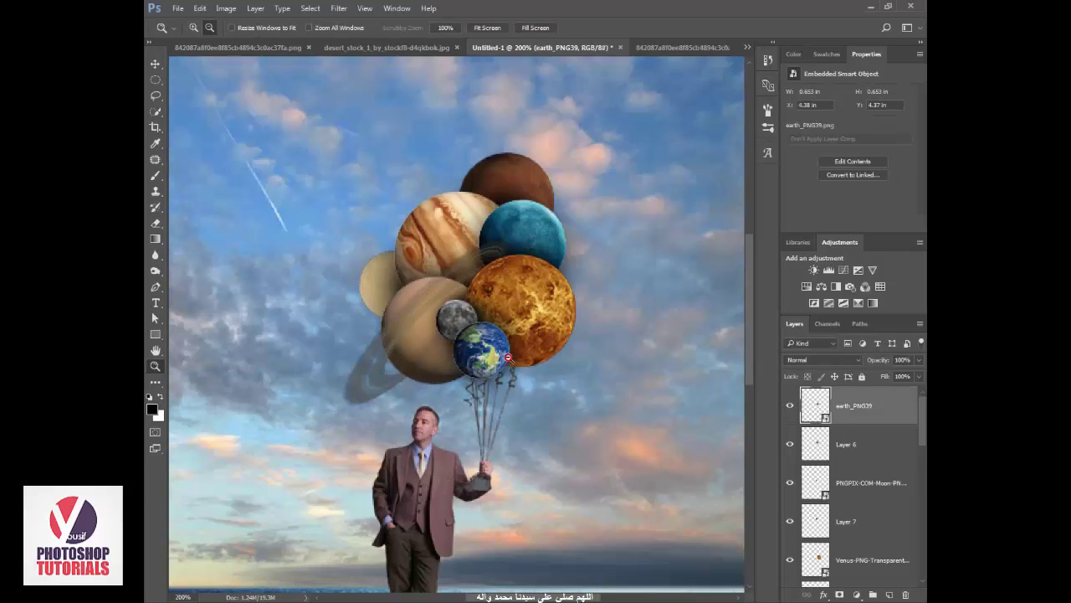
alt+click(507, 357)
key(v)
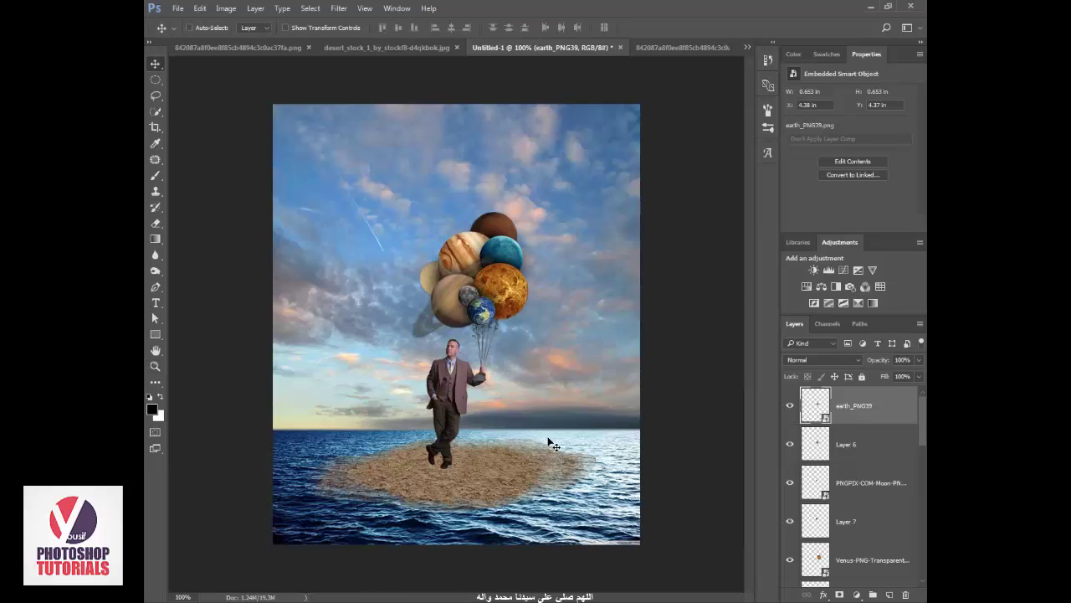
scroll(842, 492, down, 3)
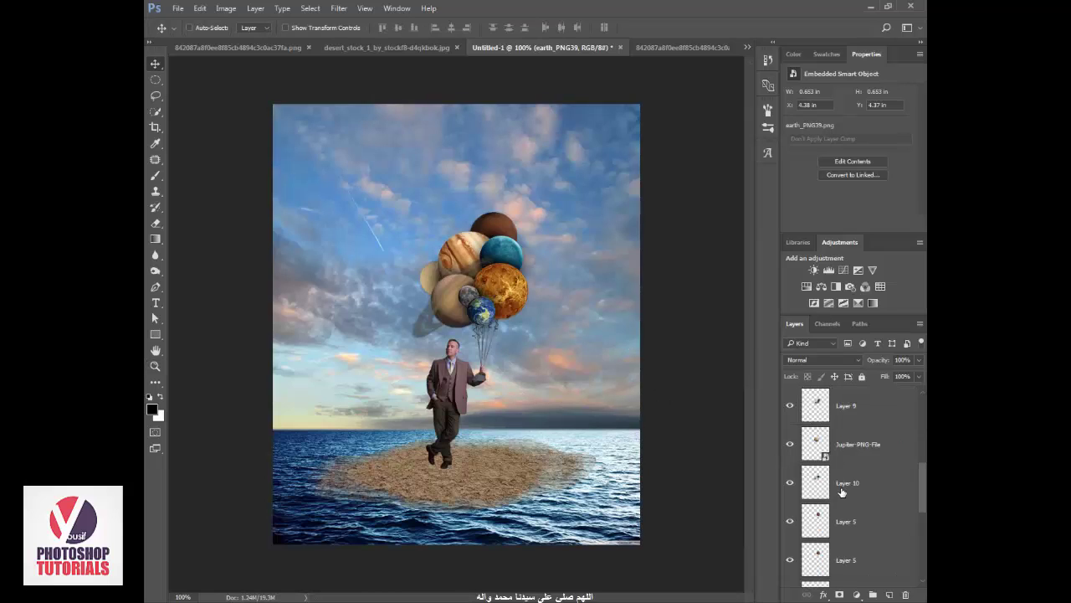
scroll(845, 460, up, 3)
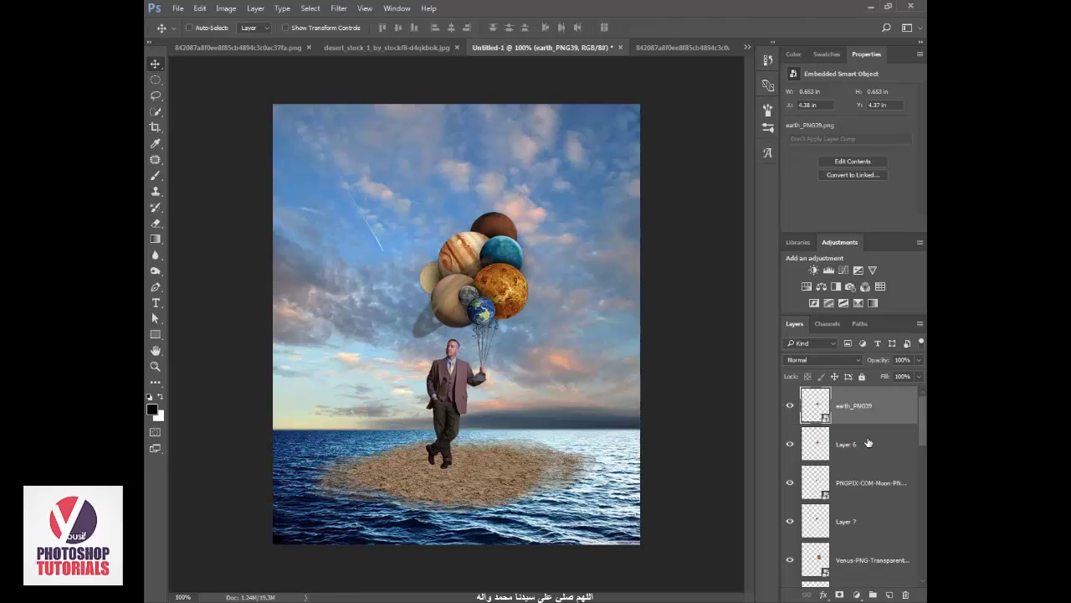
click(903, 594)
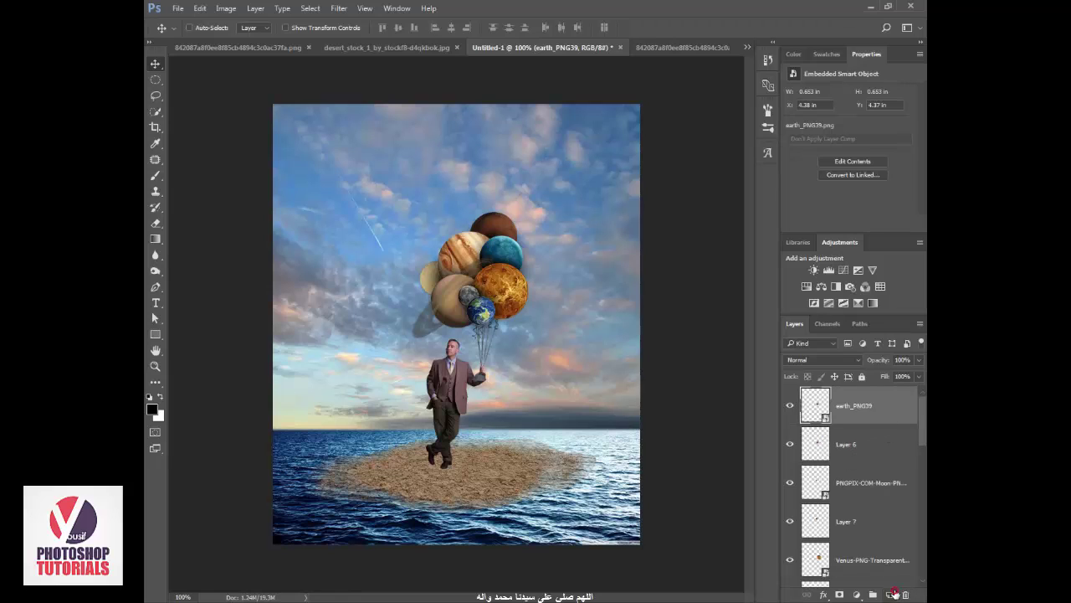
- Set Layer 11 to Linear Dodge (Add) and choose a warm olive-gold foreground colour
click(824, 360)
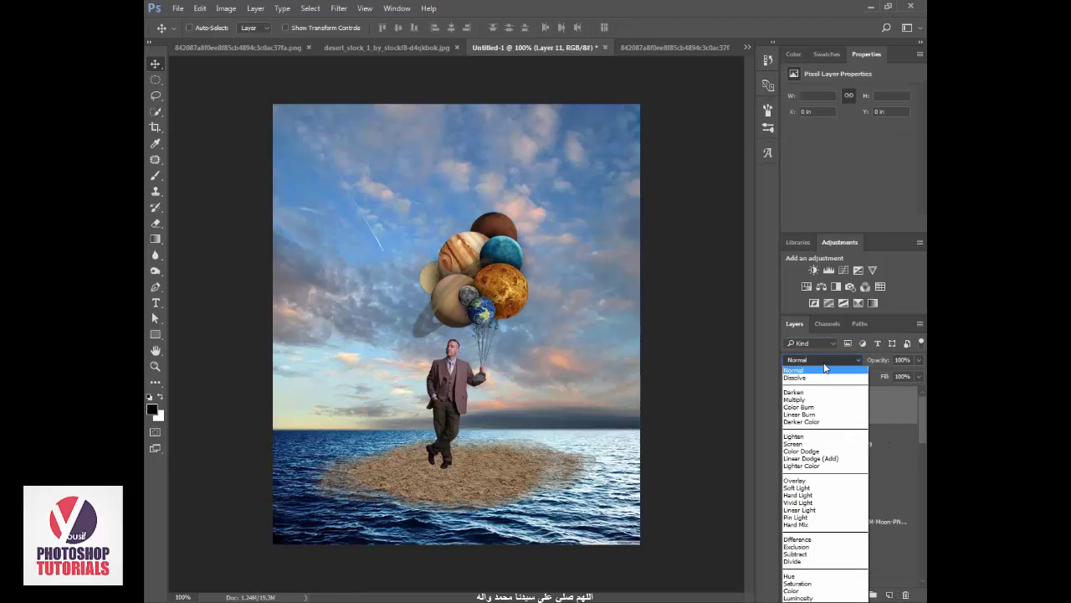
click(820, 458)
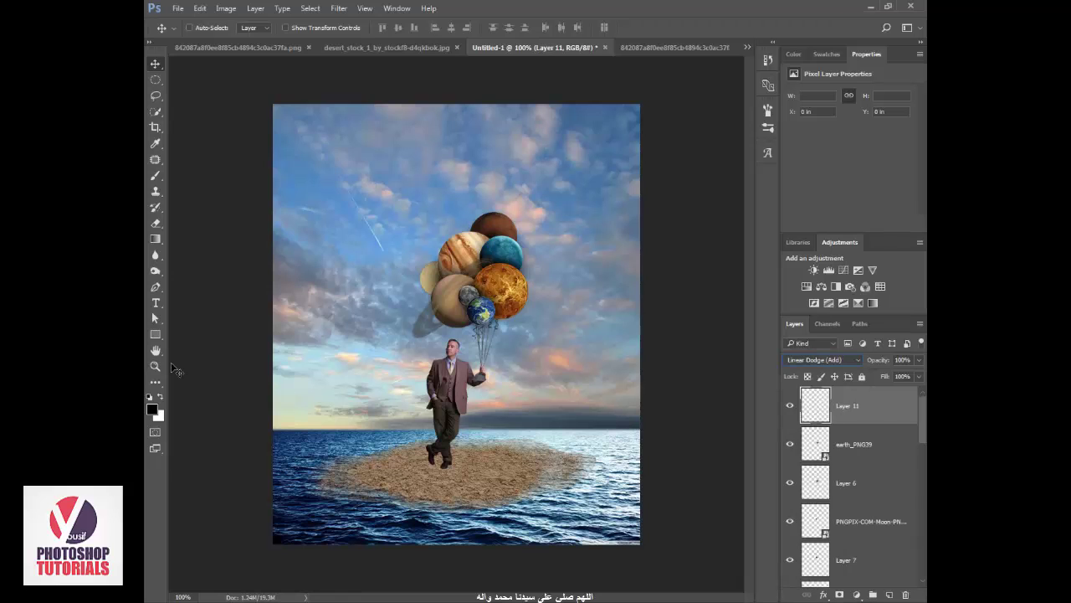
click(152, 410)
drag(549, 306, 549, 296)
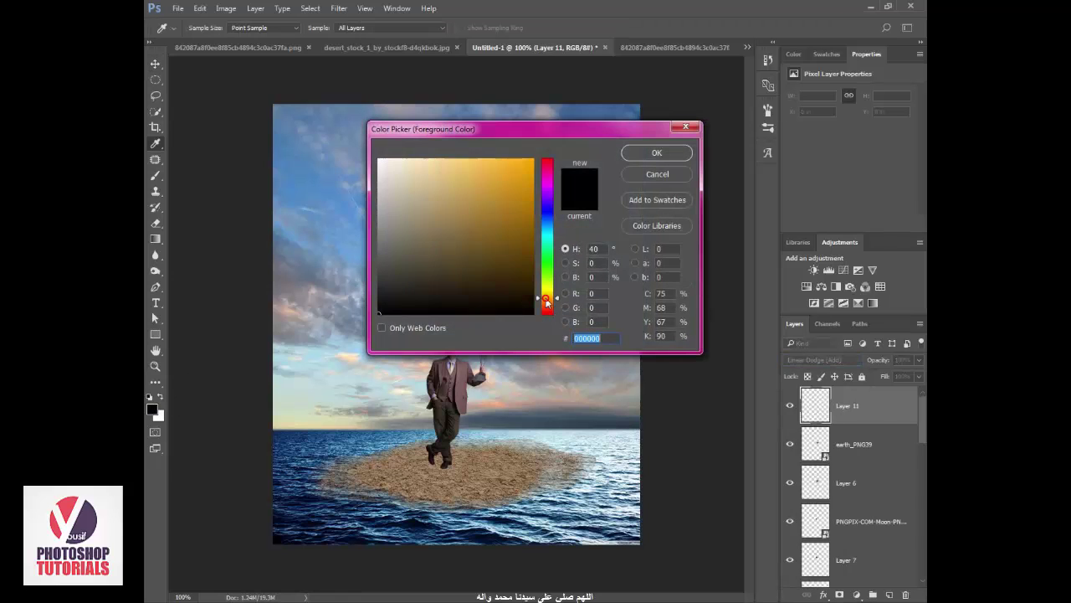
click(519, 207)
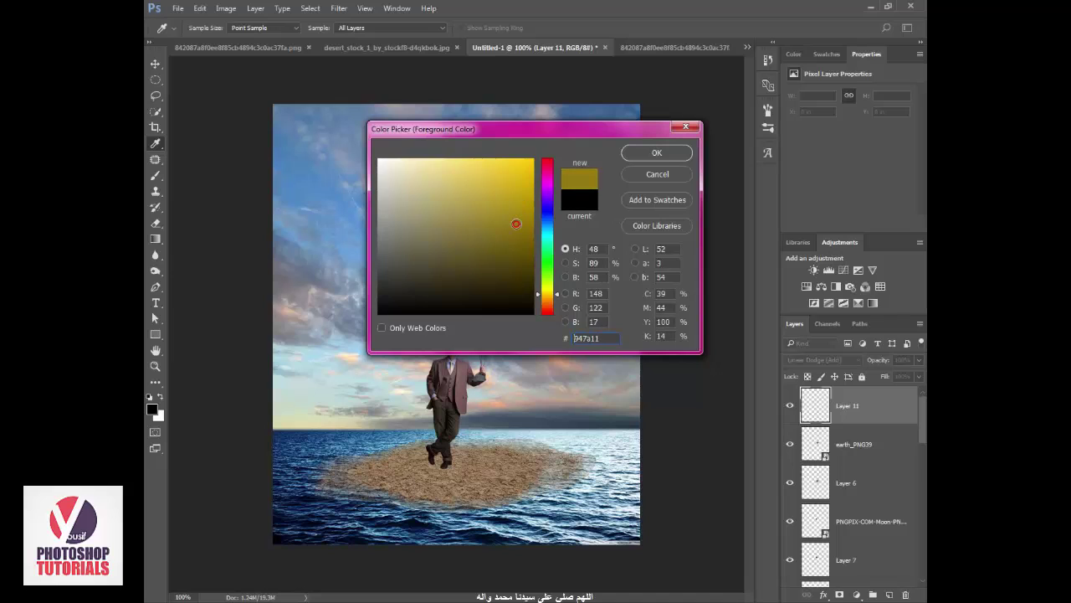
click(517, 225)
key(Return)
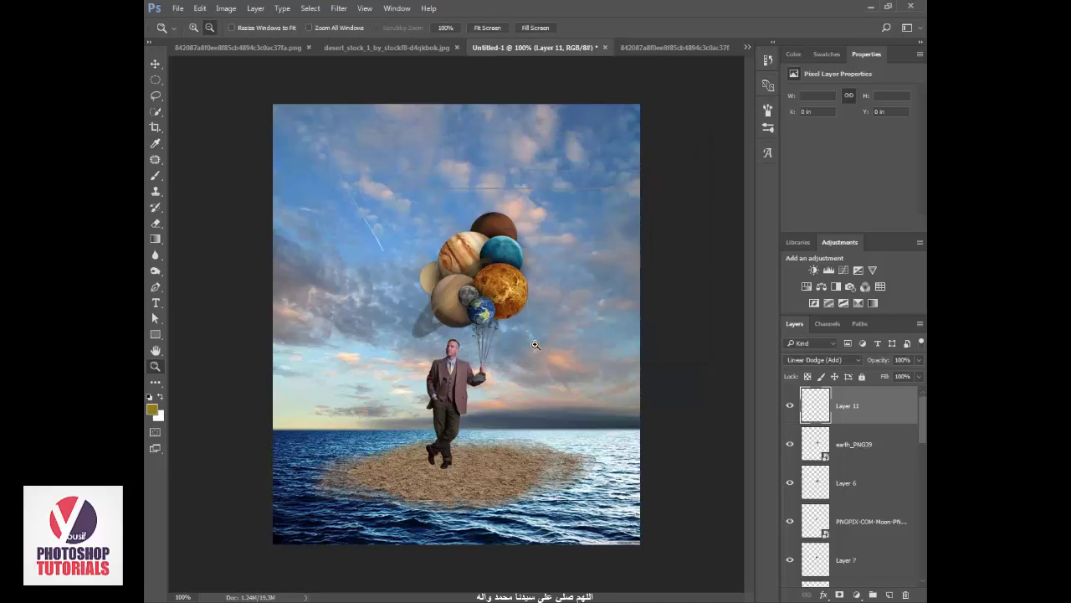
- Paint a warm golden glow over the right and left sides of the sky, then return to 100% zoom
alt+click(543, 360)
key(b)
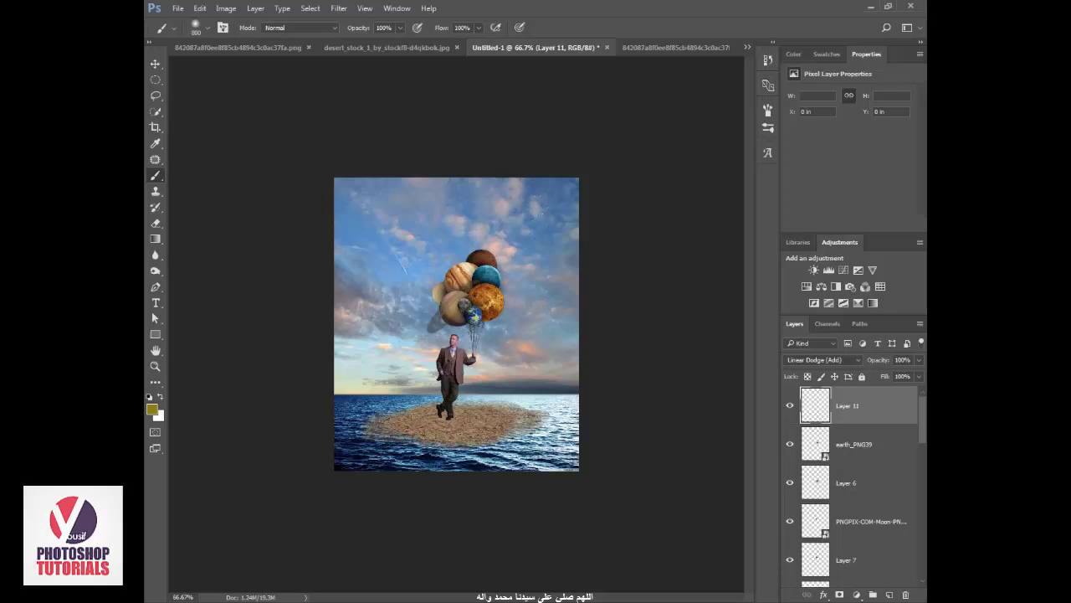
click(569, 293)
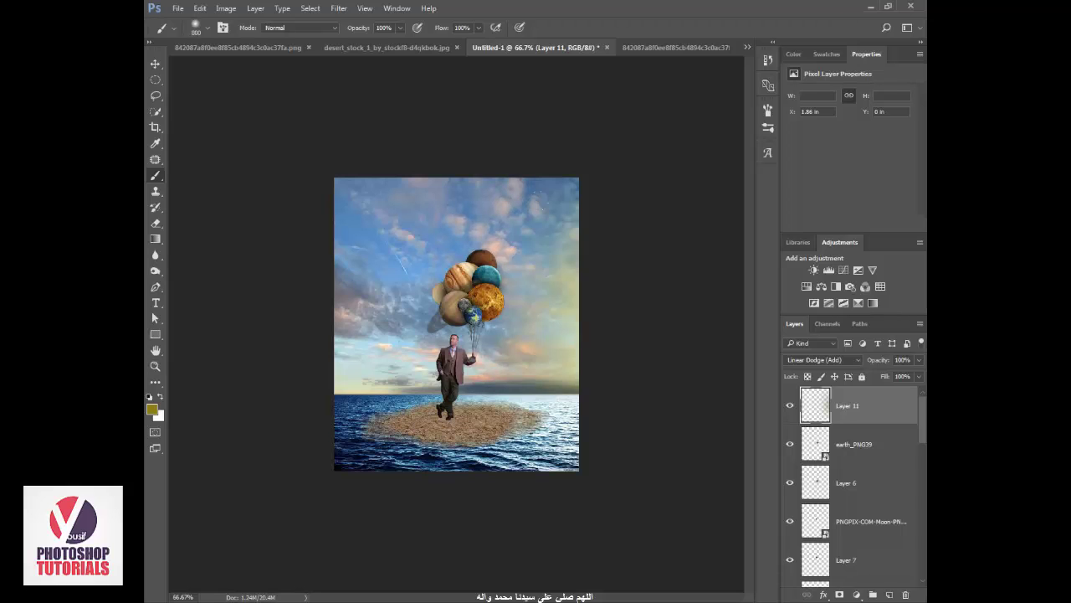
key(ctrl+z)
click(608, 334)
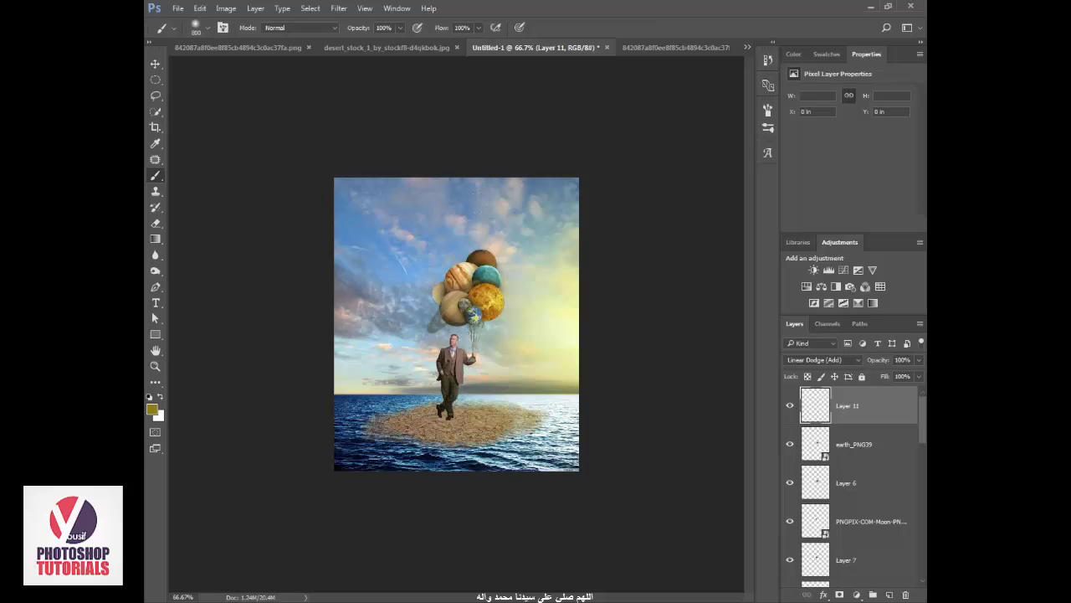
key(ctrl+z)
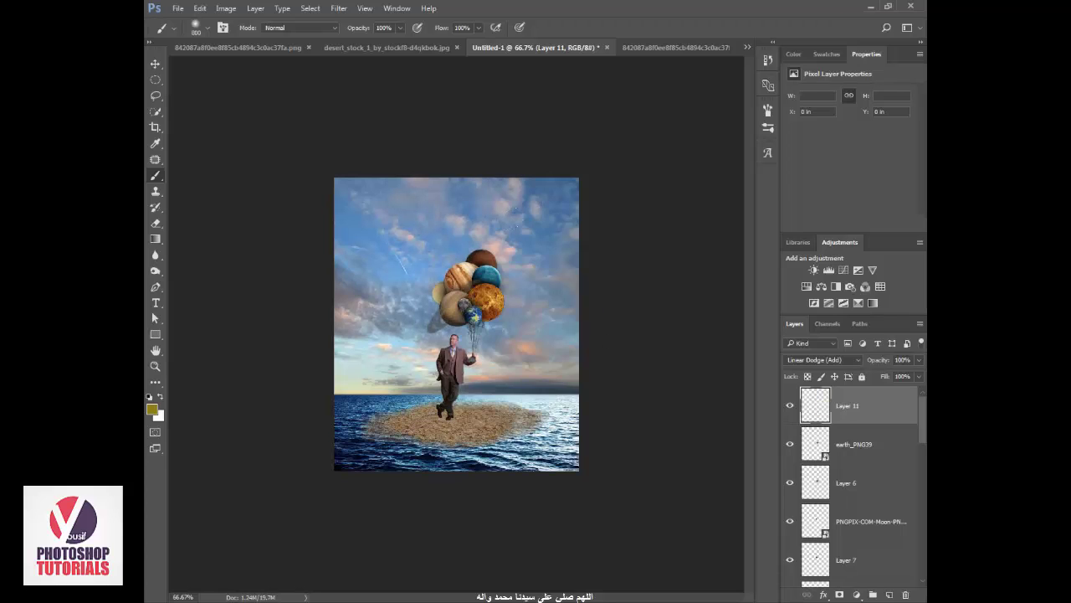
click(553, 285)
click(228, 331)
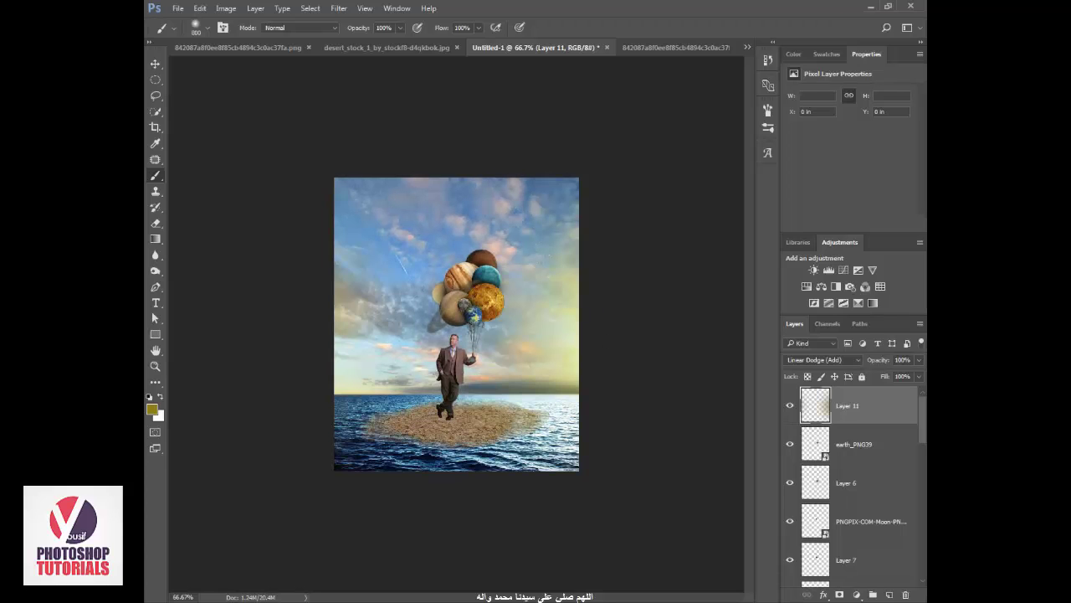
key(z)
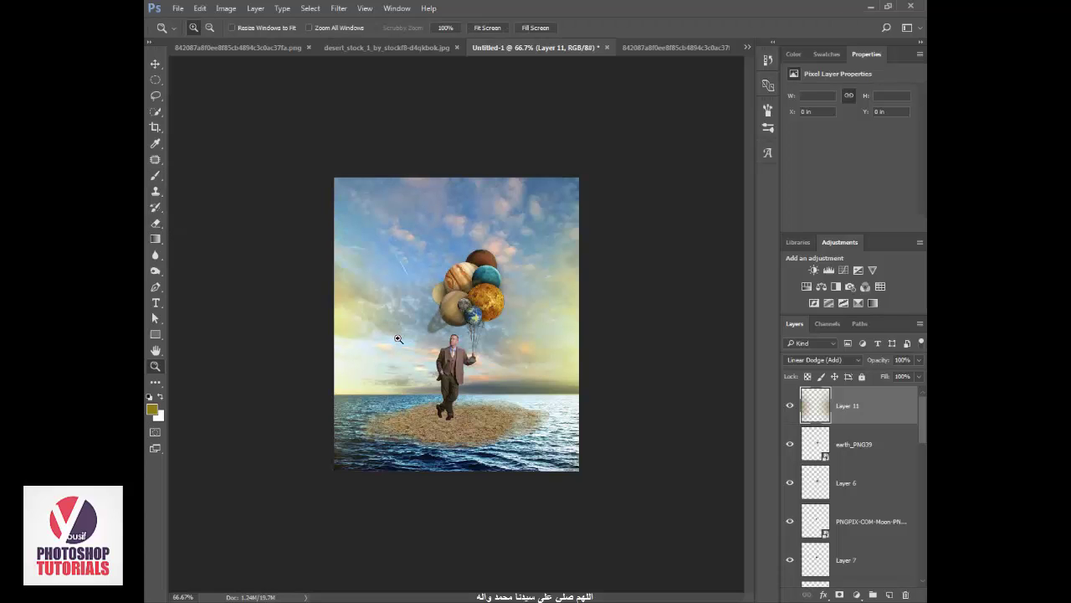
click(486, 368)
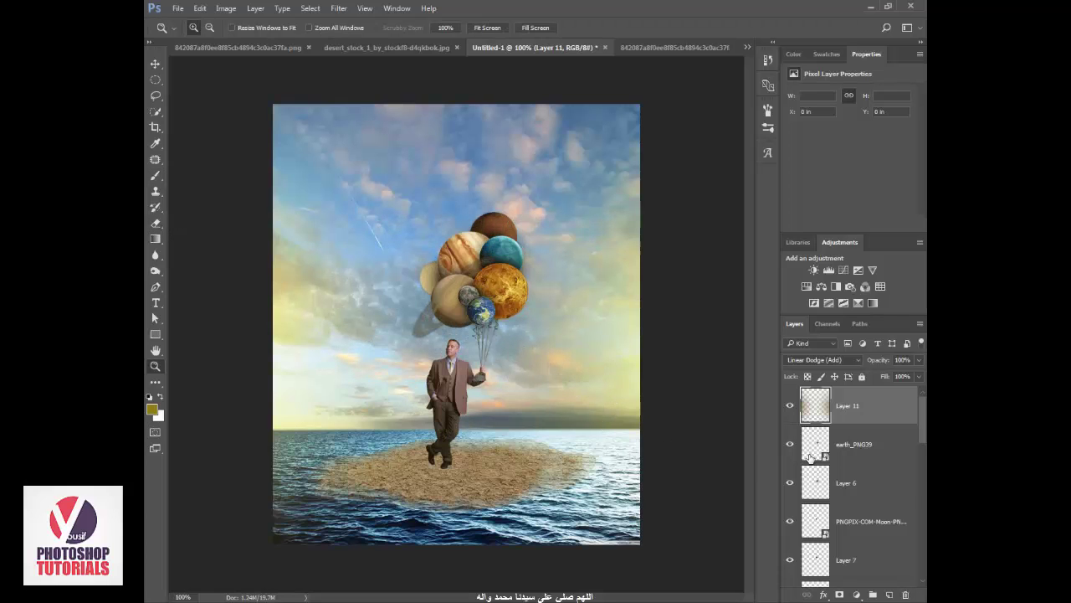
- Group the layers from Layer 3 copy up to earth_PNG39 into one group
scroll(911, 487, down, 3)
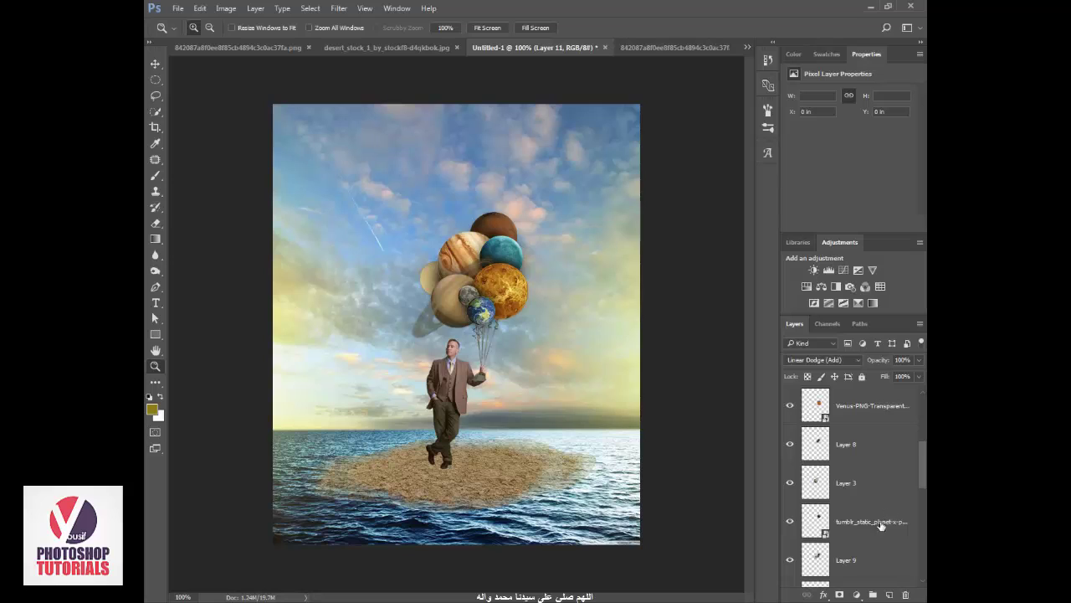
scroll(880, 527, down, 1)
scroll(878, 531, down, 1)
scroll(859, 521, down, 1)
scroll(857, 520, down, 1)
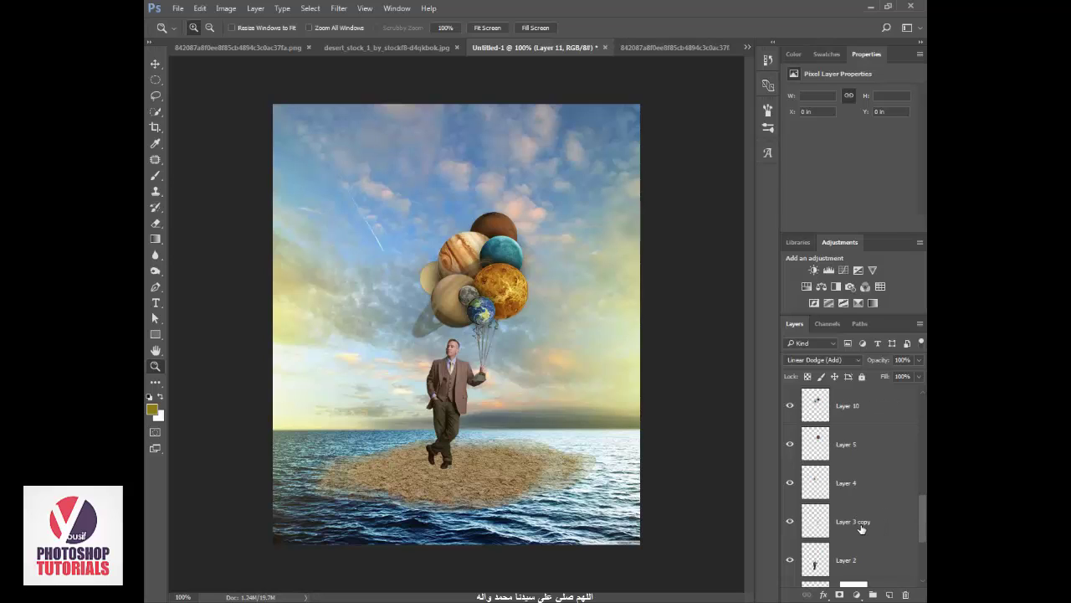
click(862, 527)
click(864, 489)
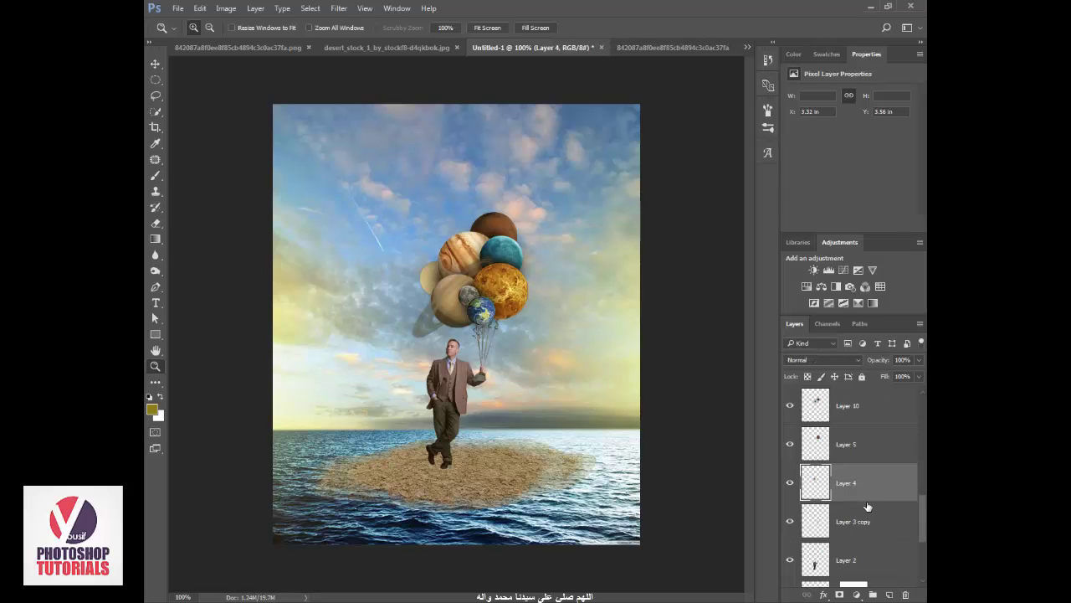
click(868, 510)
scroll(868, 510, up, 2)
scroll(871, 485, up, 2)
scroll(876, 450, up, 1)
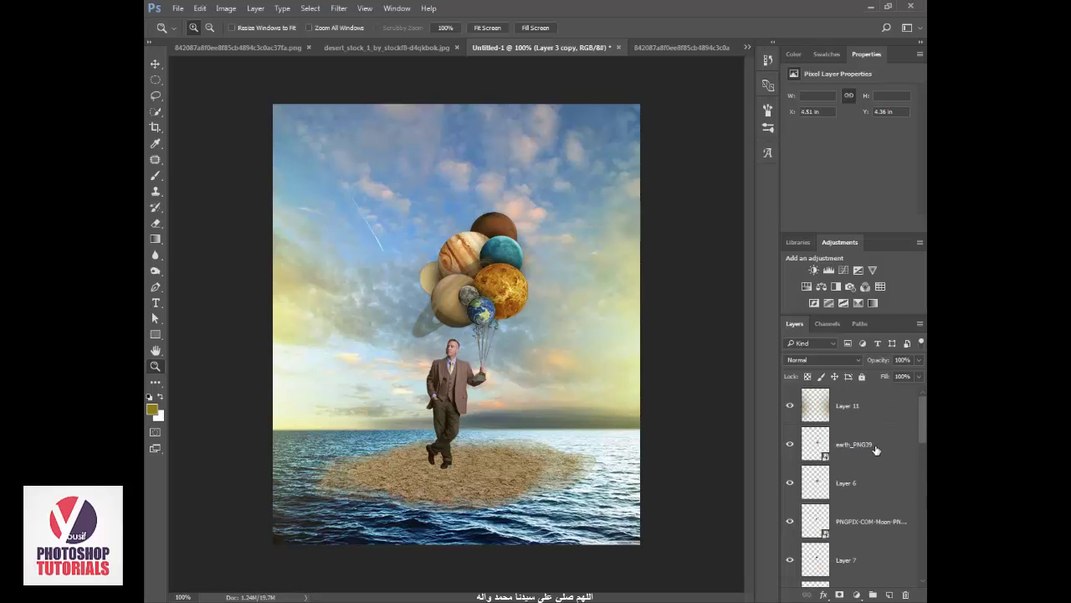
shift+click(876, 451)
key(ctrl+g)
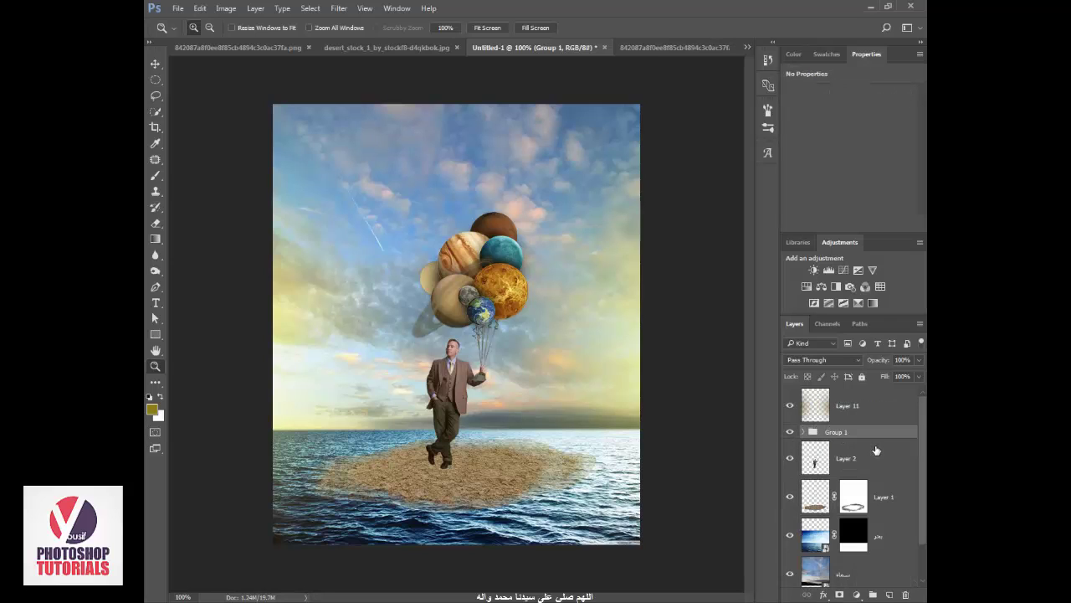
- Rename the new planet group to 'كواكب'
double_click(837, 432)
text(كواك)
text(ب)
key(Return)
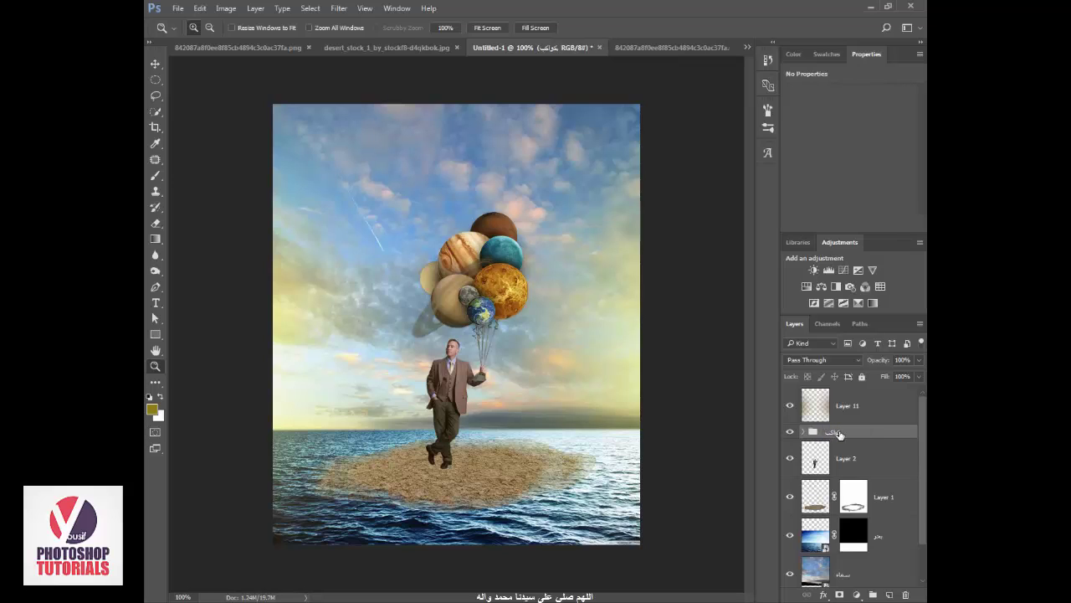
click(886, 463)
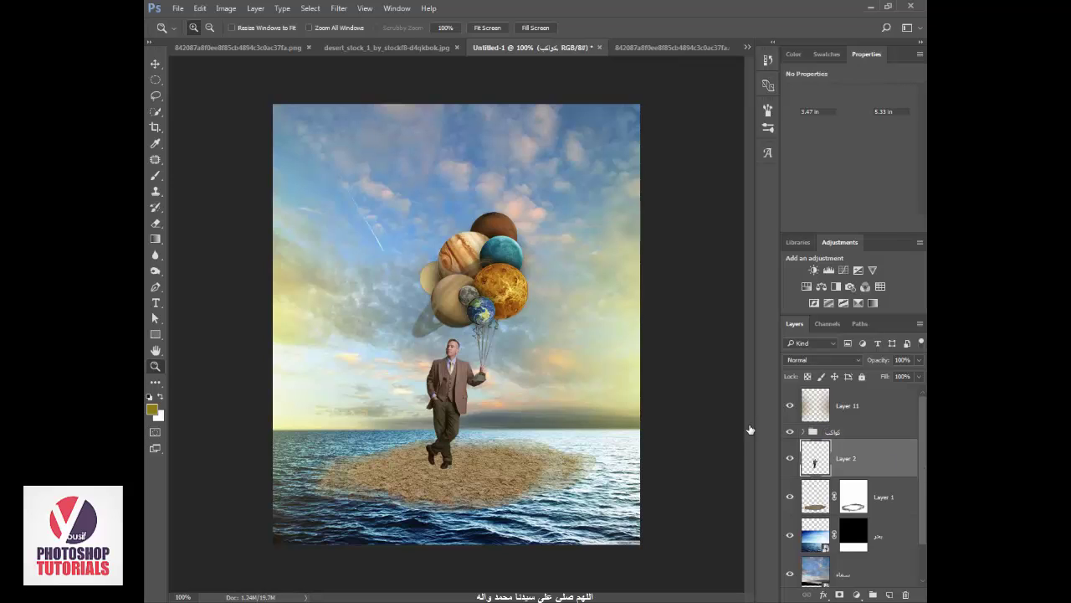
- Give the man's Layer 2 an Inner Glow and a gold Inner Shadow at 100% opacity
double_click(888, 463)
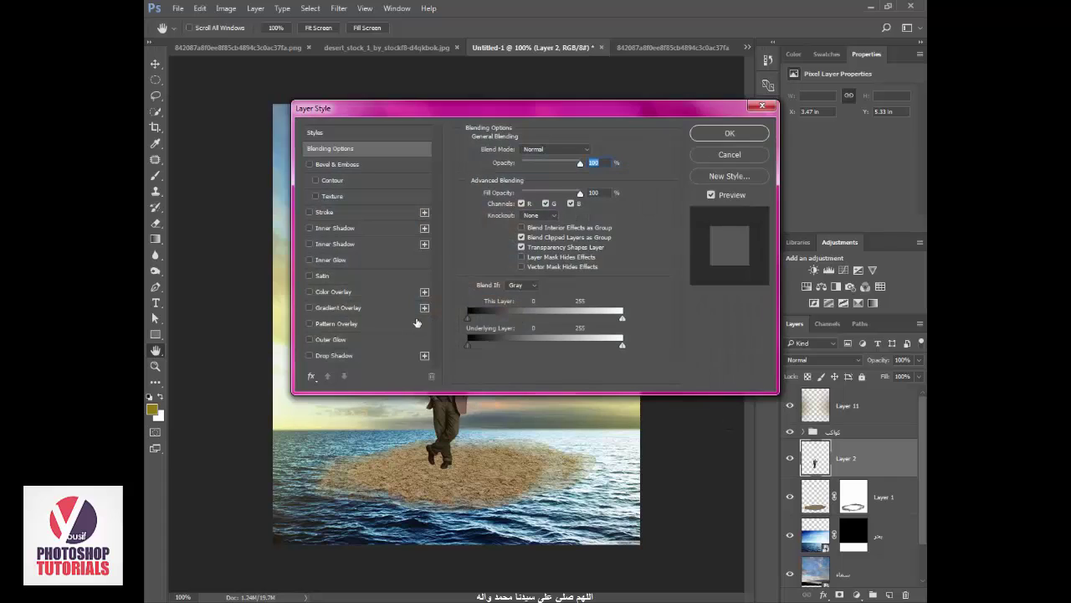
click(352, 259)
drag(518, 110, 772, 213)
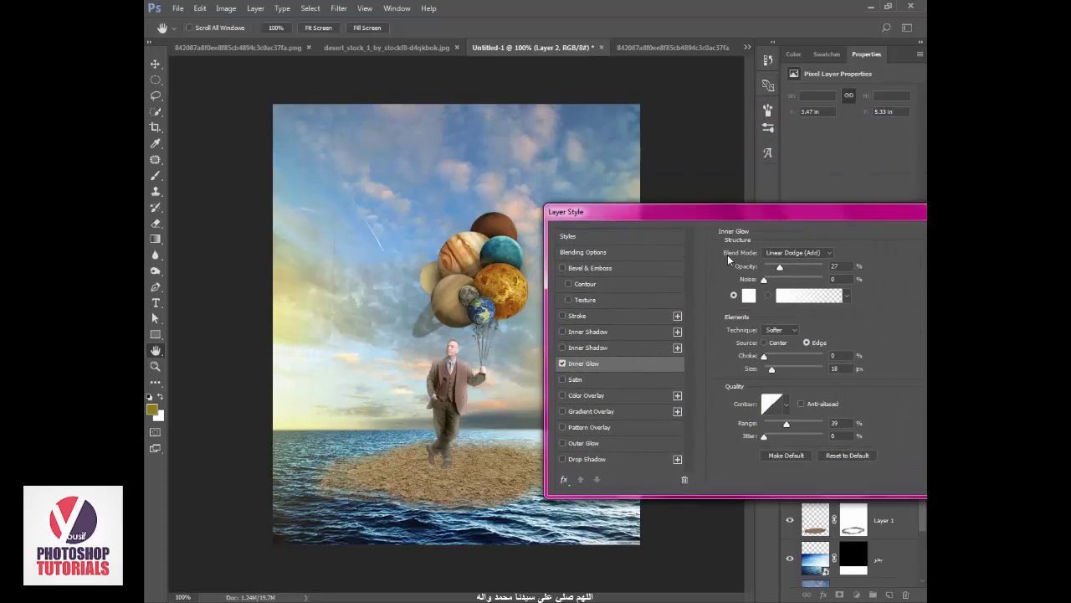
click(586, 331)
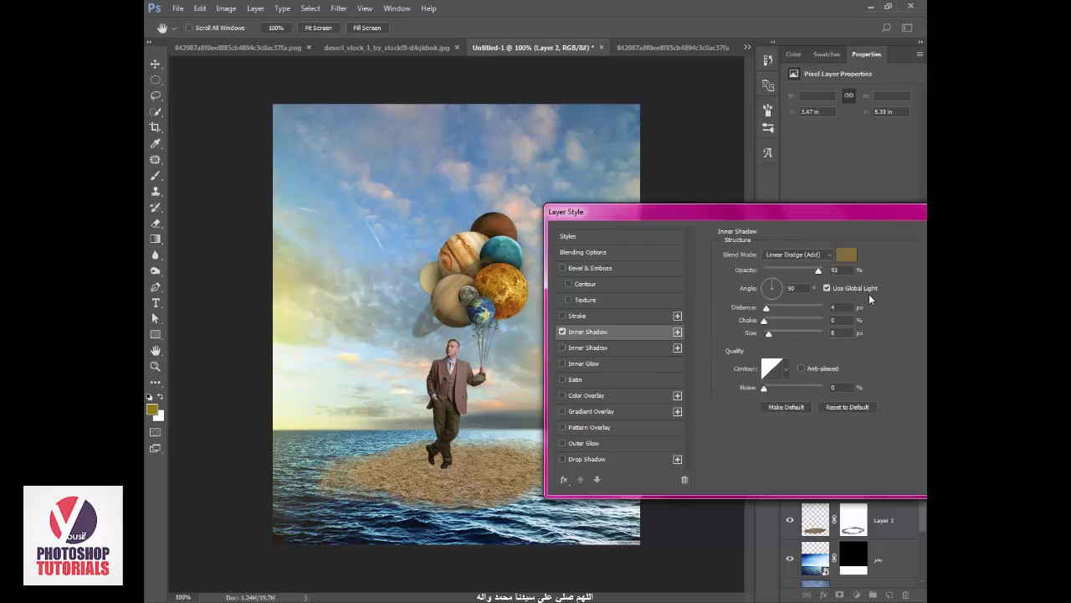
click(847, 254)
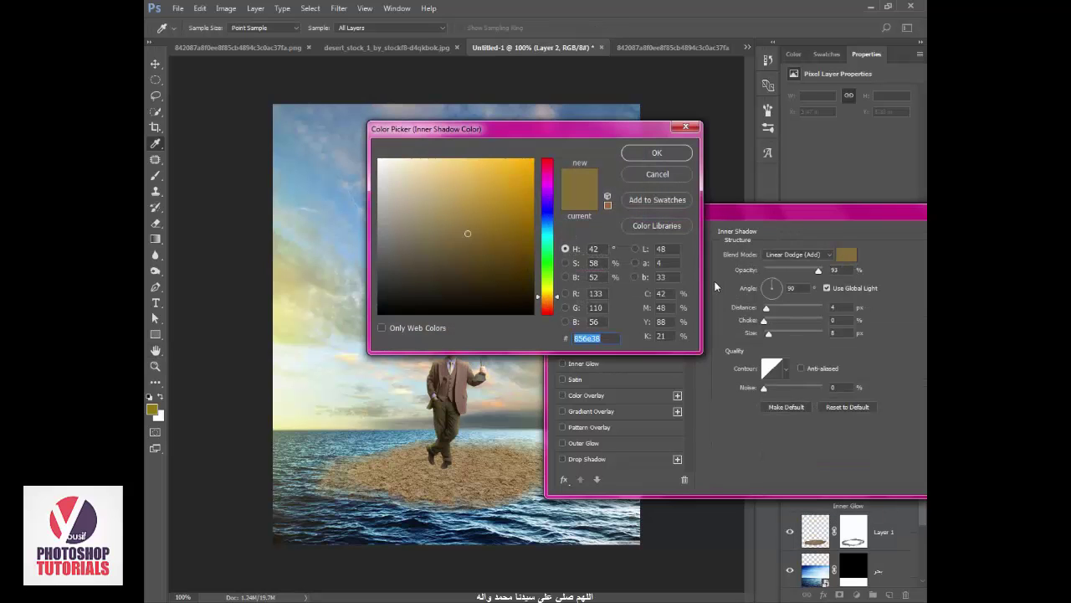
text(000000)
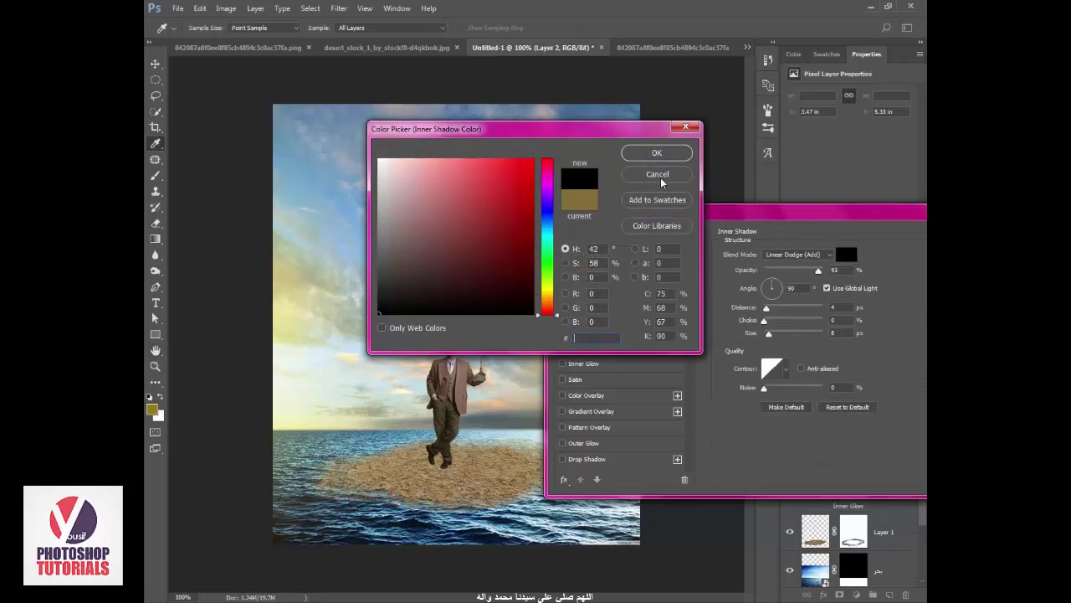
click(657, 154)
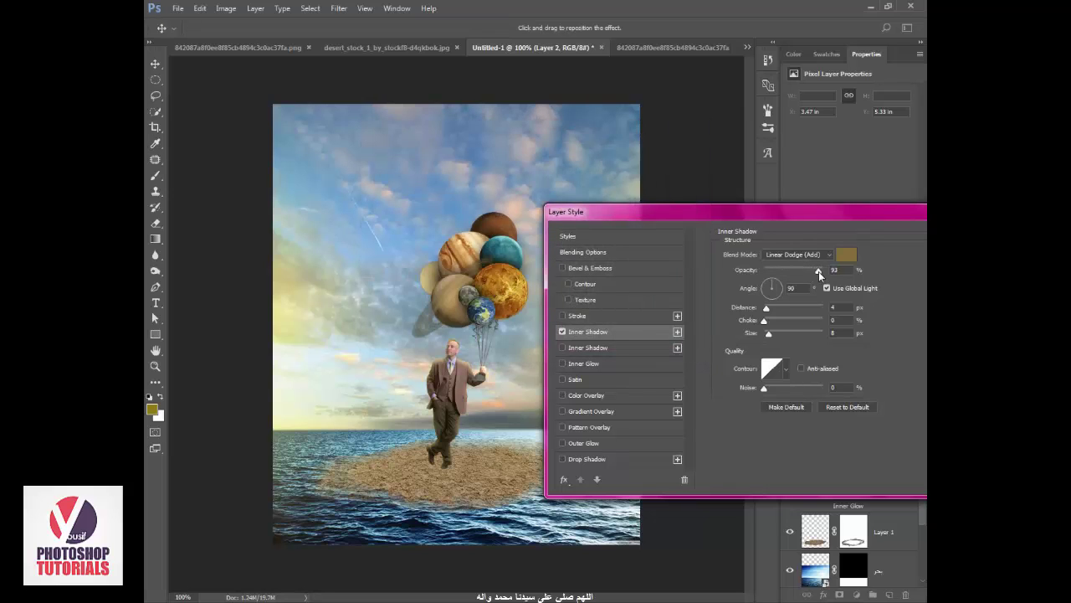
drag(820, 273, 824, 271)
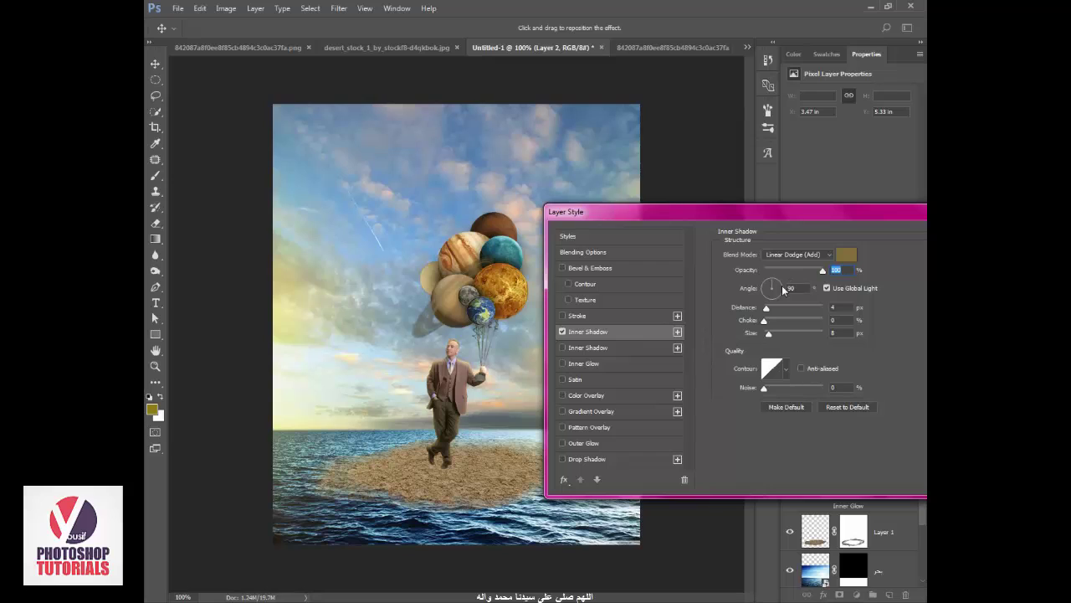
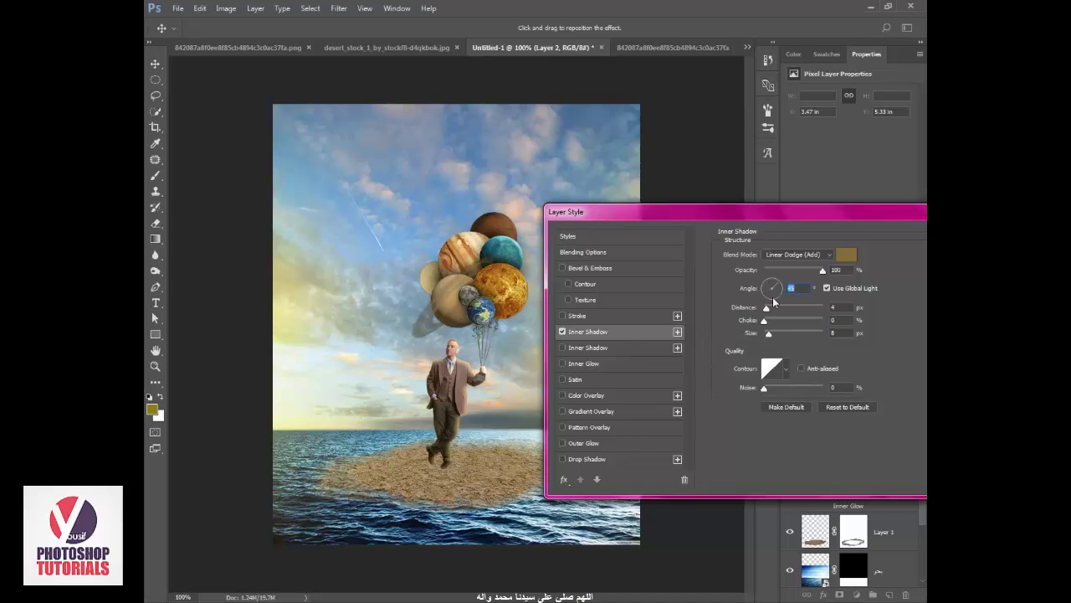
- Apply the gold Linear Dodge Inner Shadow to Layer 2 and copy it onto the planets group
drag(919, 217, 828, 237)
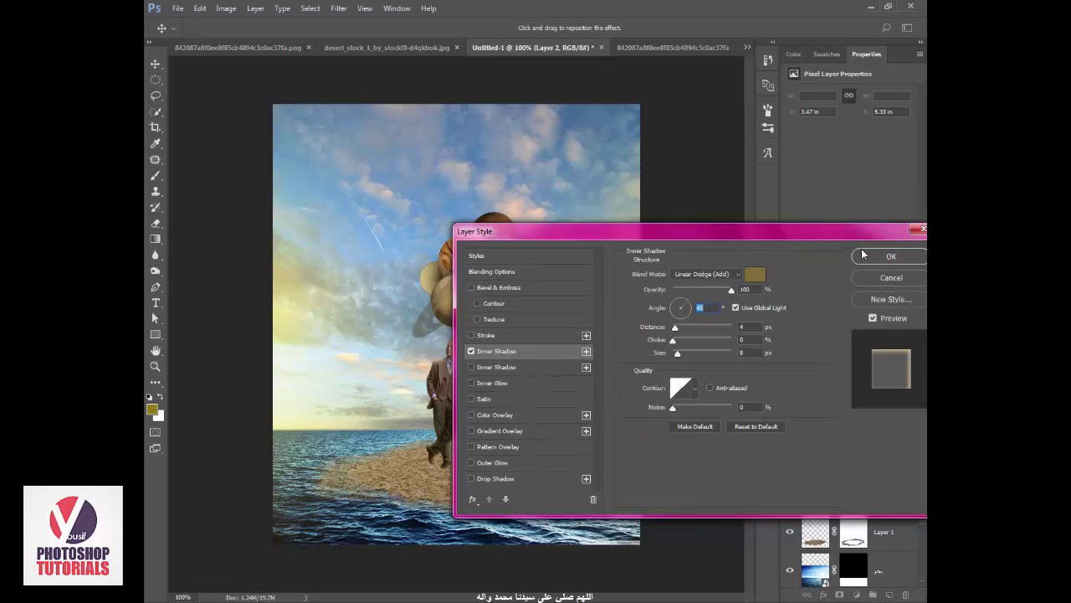
click(880, 256)
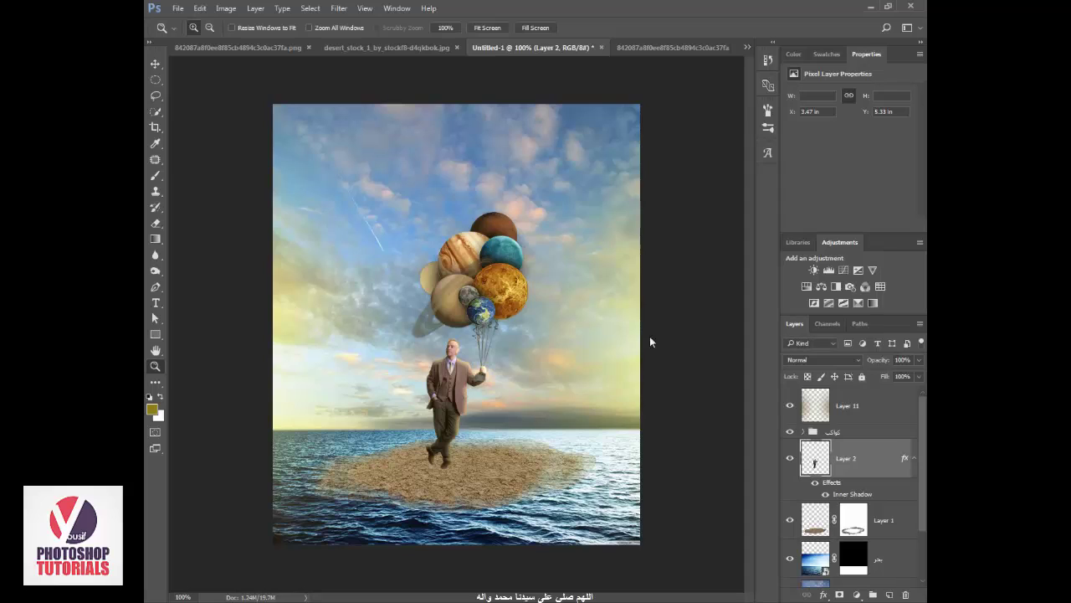
key(alt)
drag(863, 495, 849, 433)
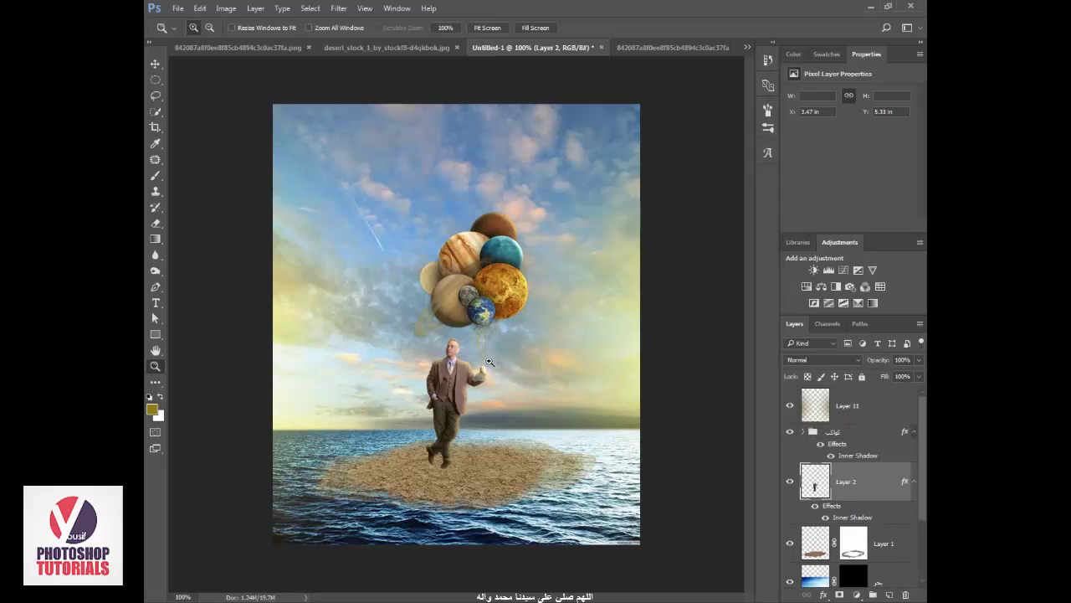
- Select Layer 11 and set its blending mode to Linear Dodge (Add)
click(853, 412)
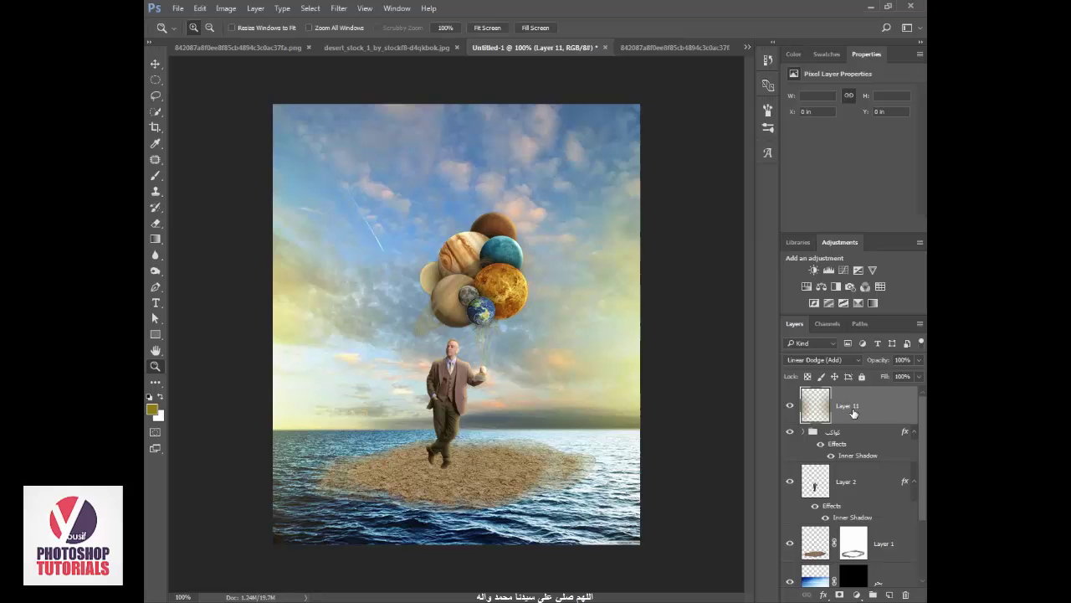
click(837, 360)
click(837, 360)
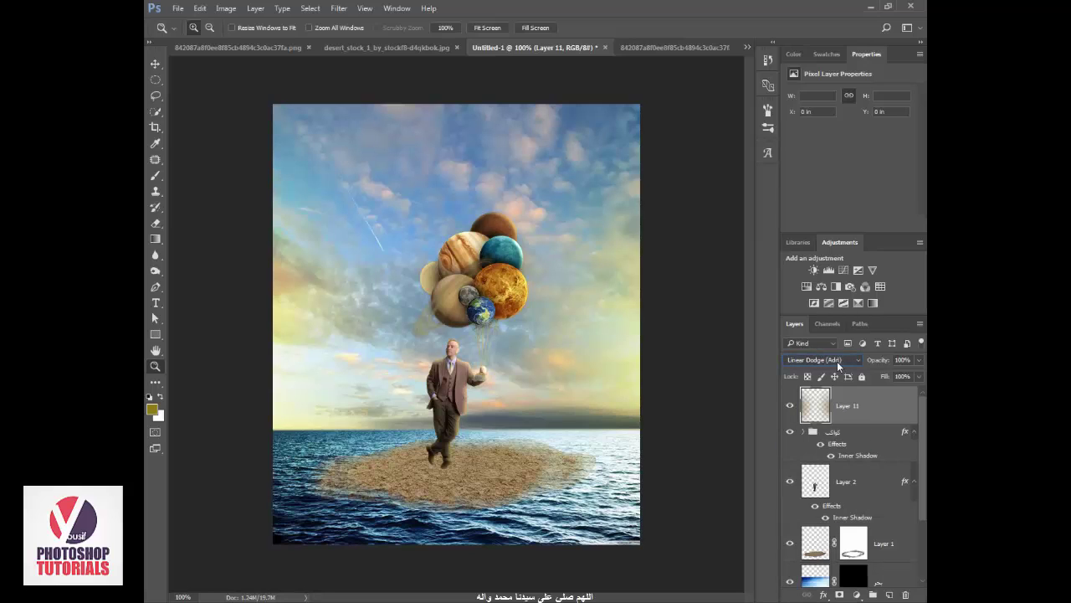
ctrl+click(847, 414)
ctrl+click(850, 402)
- Paint soft brownish-yellow glows over the right and left sides of the sky
click(155, 79)
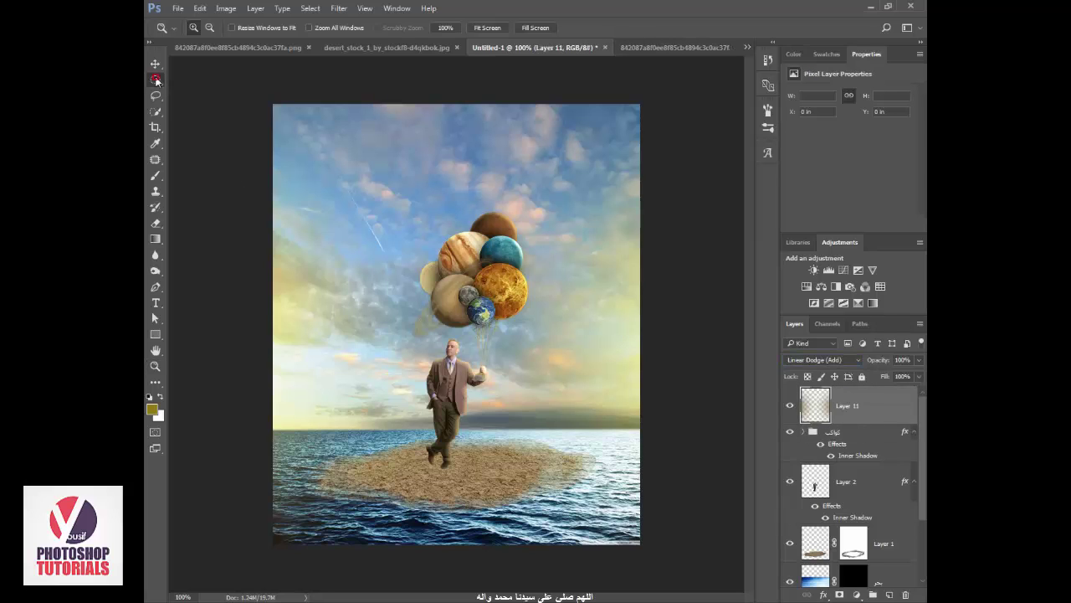
click(151, 410)
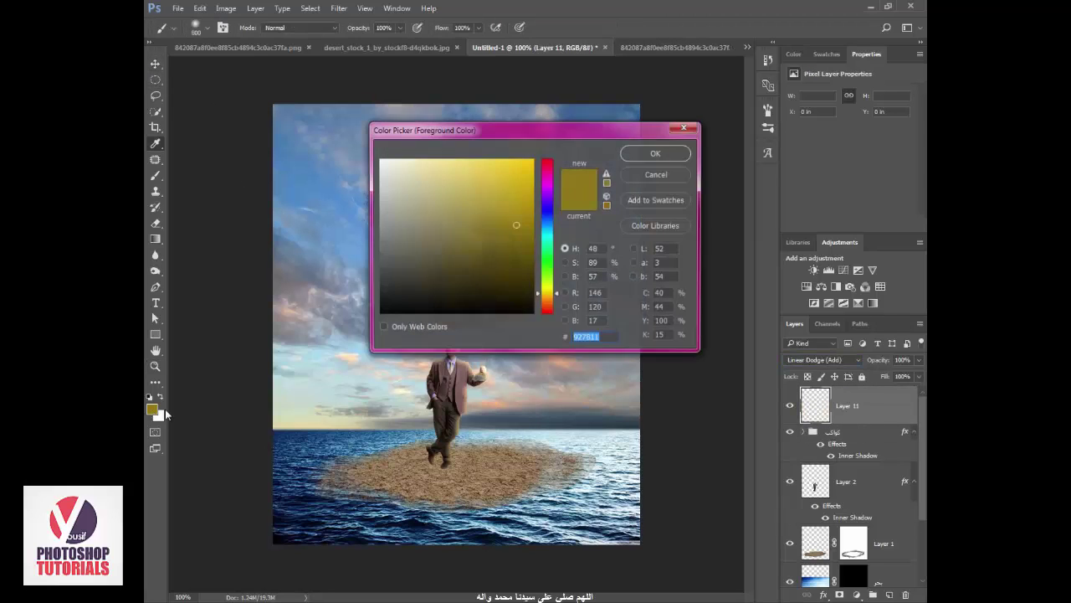
click(657, 154)
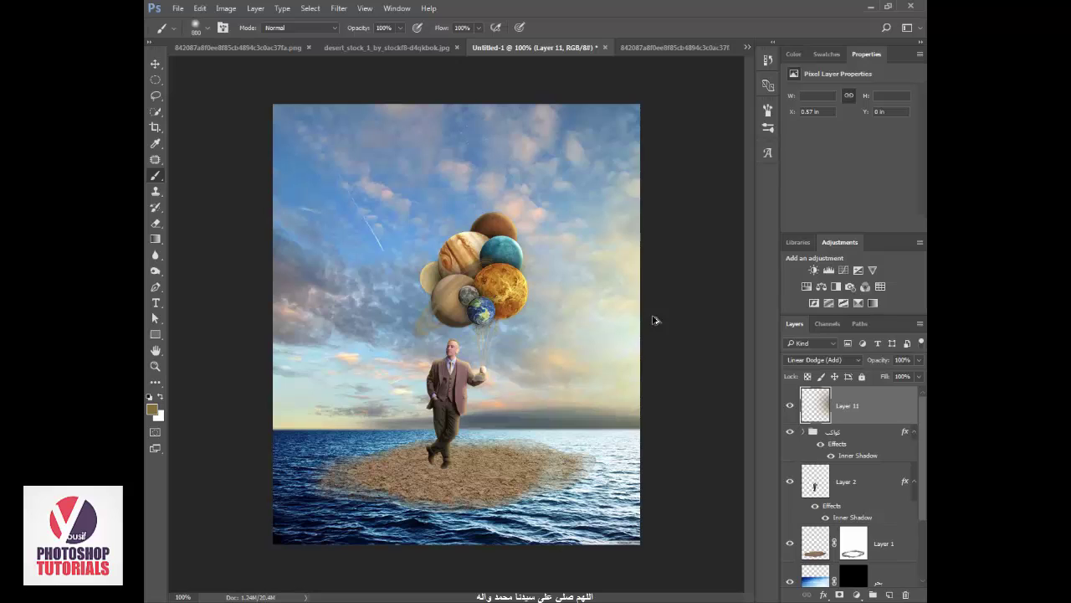
click(655, 320)
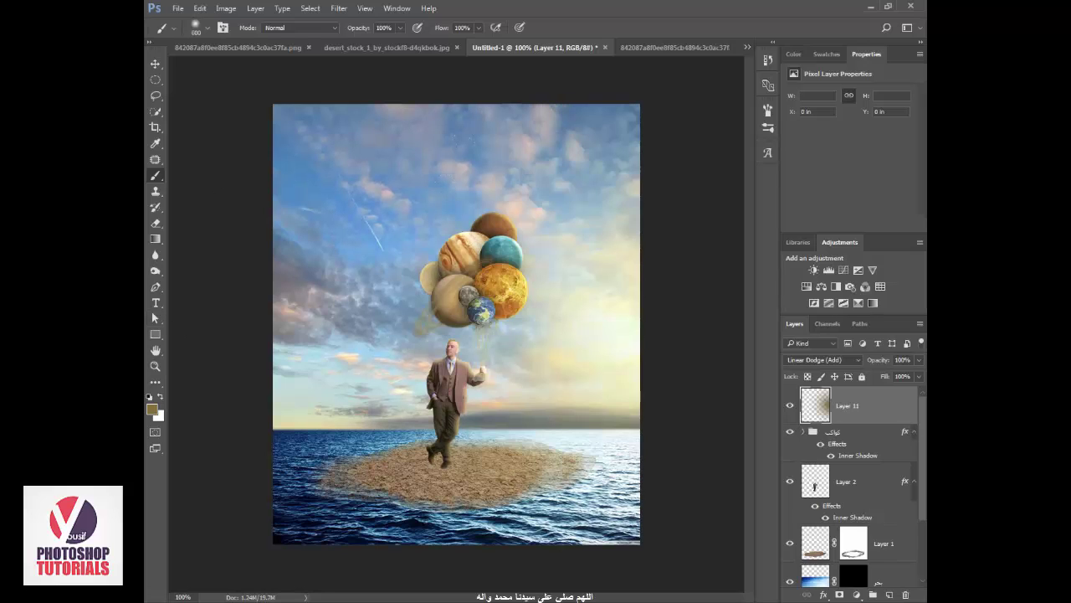
click(258, 327)
click(252, 367)
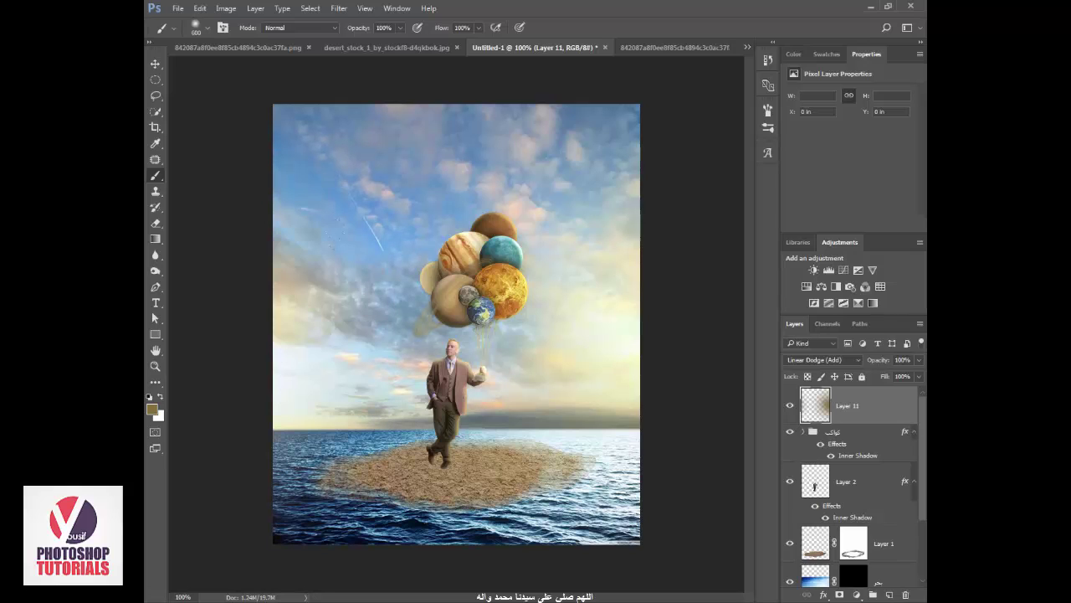
- Duplicate the planets group and Layer 2, then merge the copies into one layer
key(v)
click(874, 433)
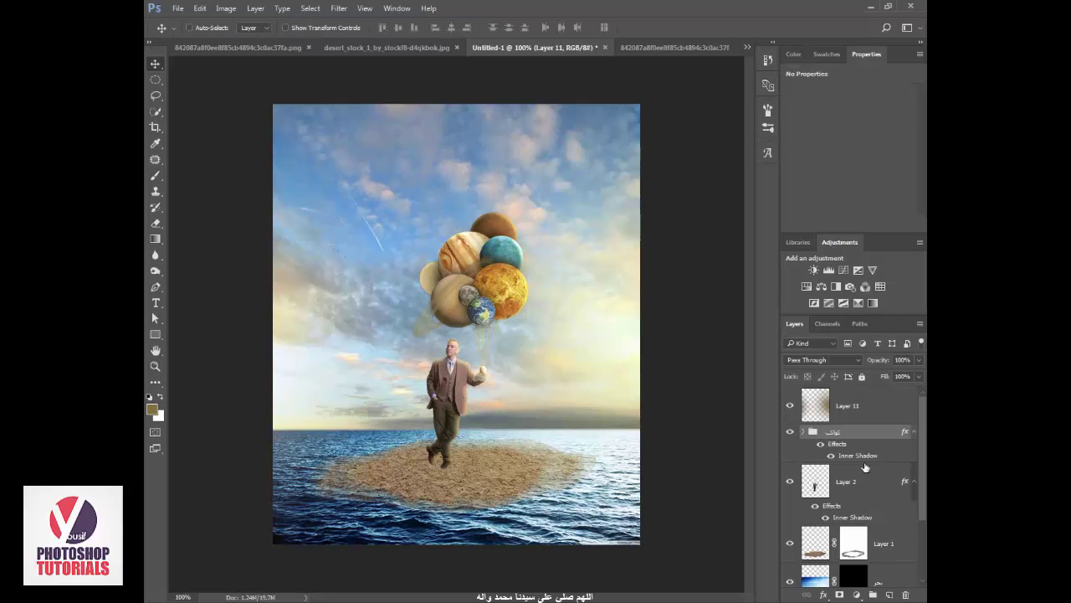
click(859, 488)
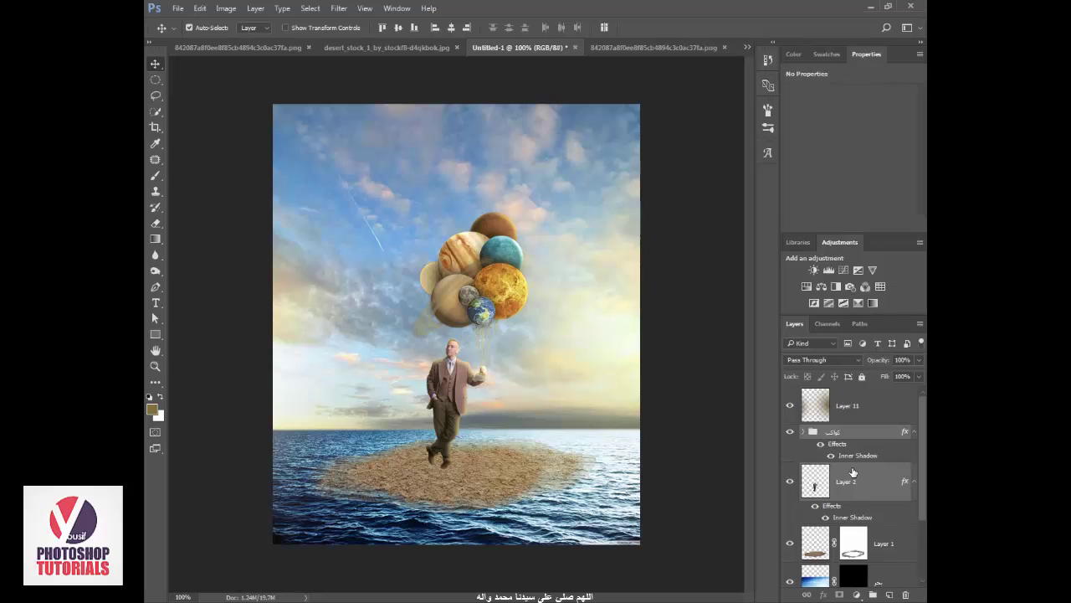
key(ctrl+j)
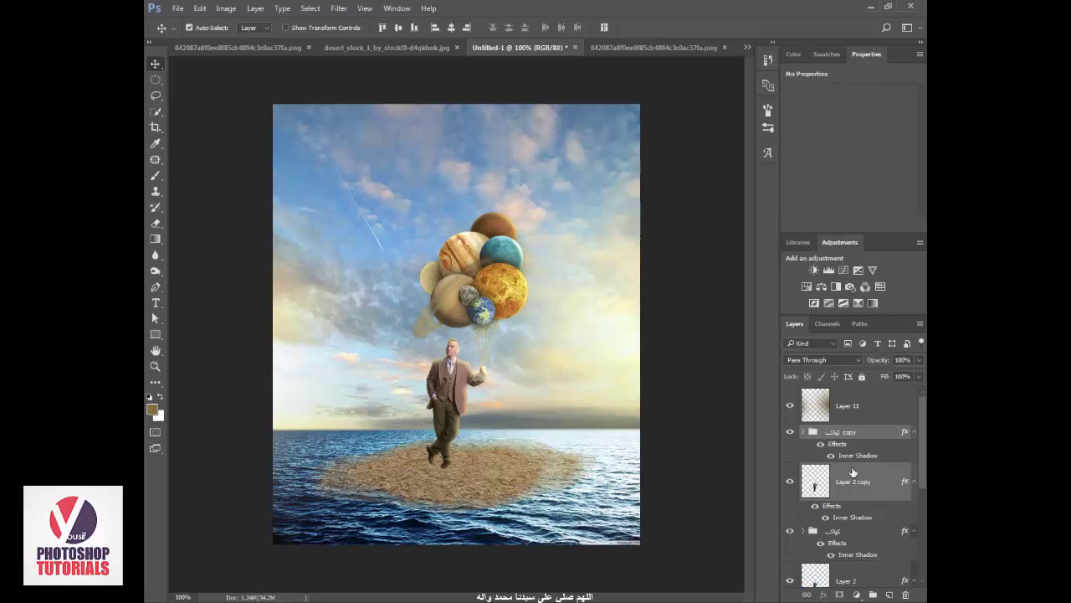
key(ctrl+e)
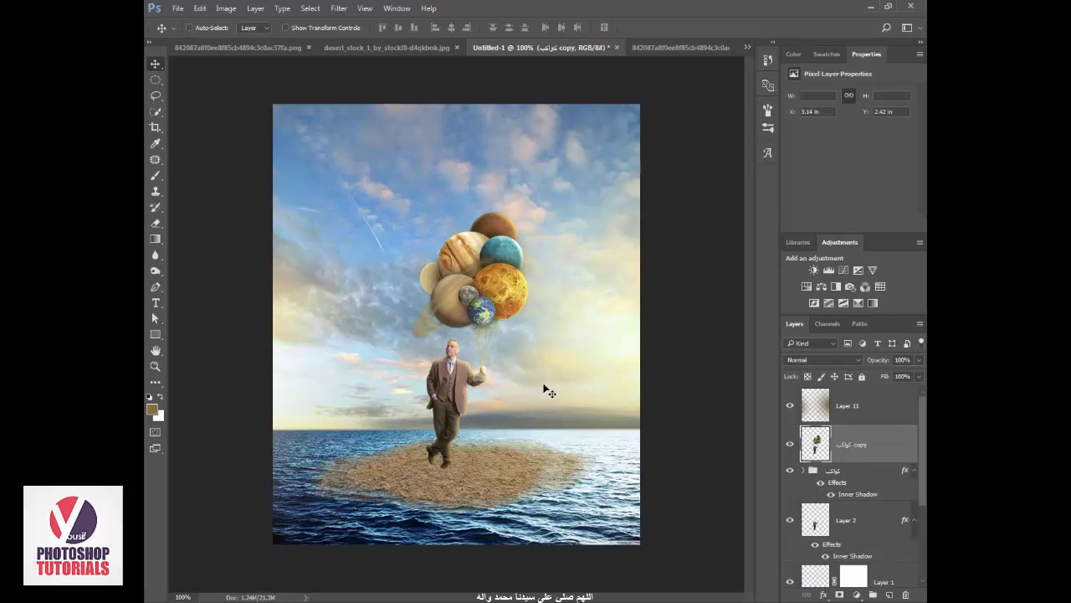
- Rotate and skew the merged copy flat across the sand toward the lower left
key(ctrl+t)
mouse_move(578, 397)
mouse_down()
mouse_move(534, 289)
mouse_move(555, 347)
mouse_move(401, 456)
mouse_move(407, 449)
mouse_up()
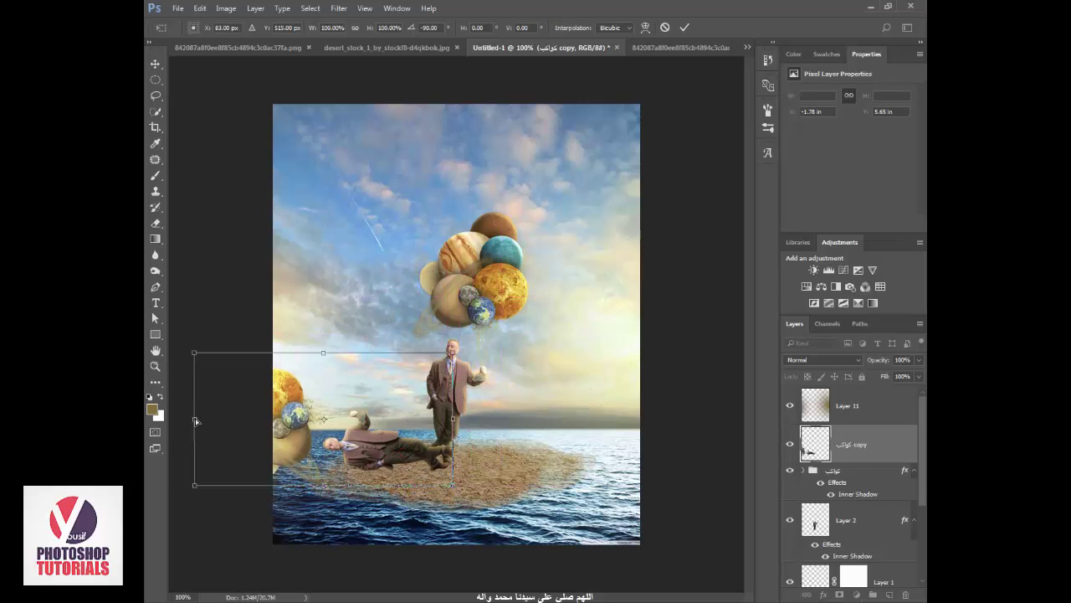
drag(196, 421, 226, 482)
drag(338, 387, 340, 403)
drag(453, 444, 435, 463)
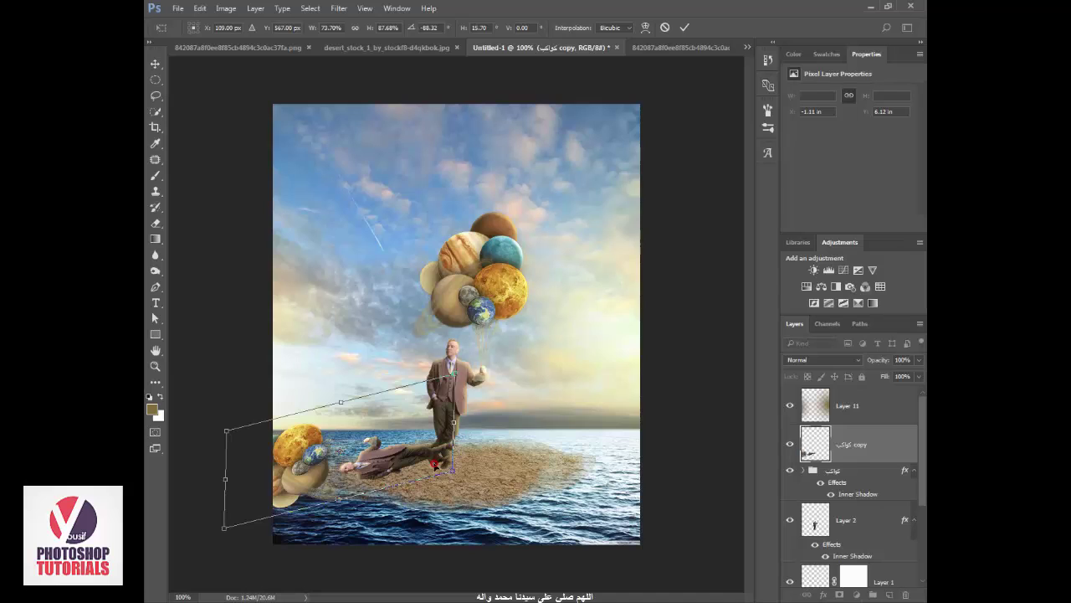
key(Return)
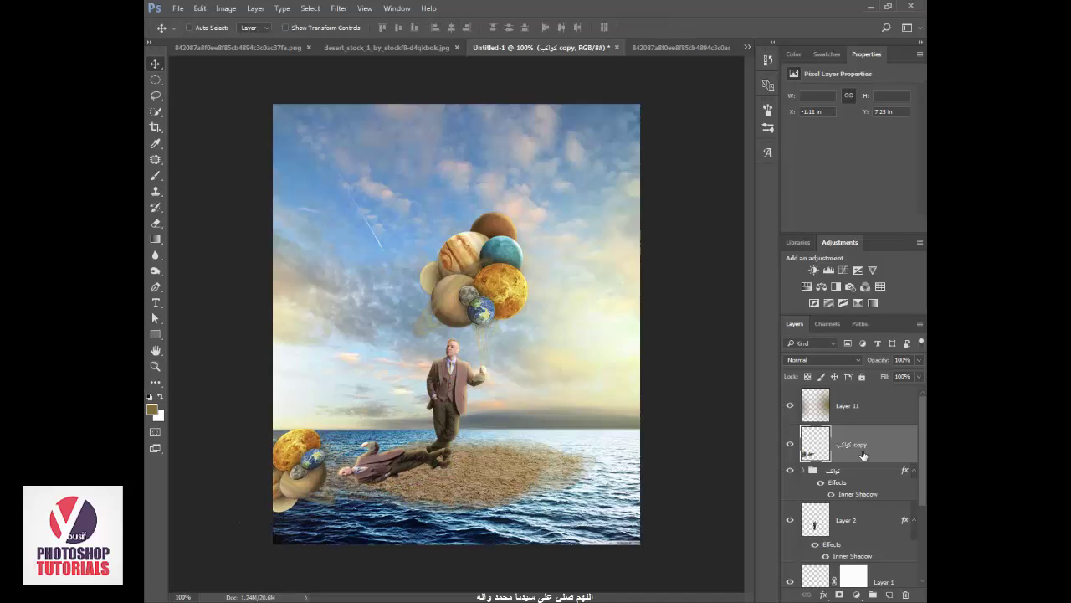
- Fill the merged copy with a black (000000) Color Overlay at 100% opacity
double_click(801, 448)
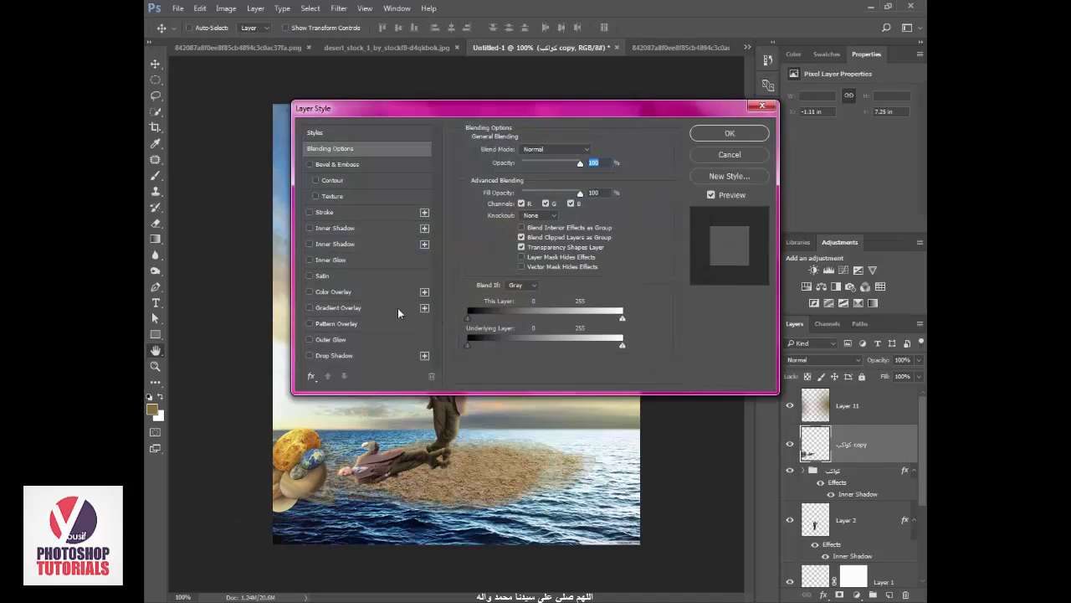
click(357, 291)
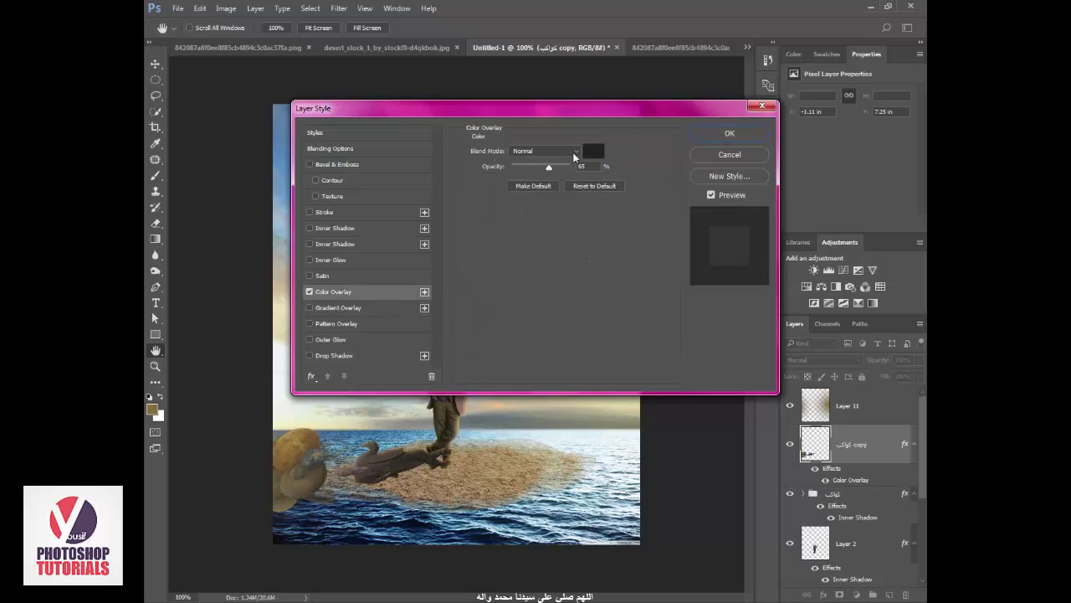
drag(549, 166, 621, 179)
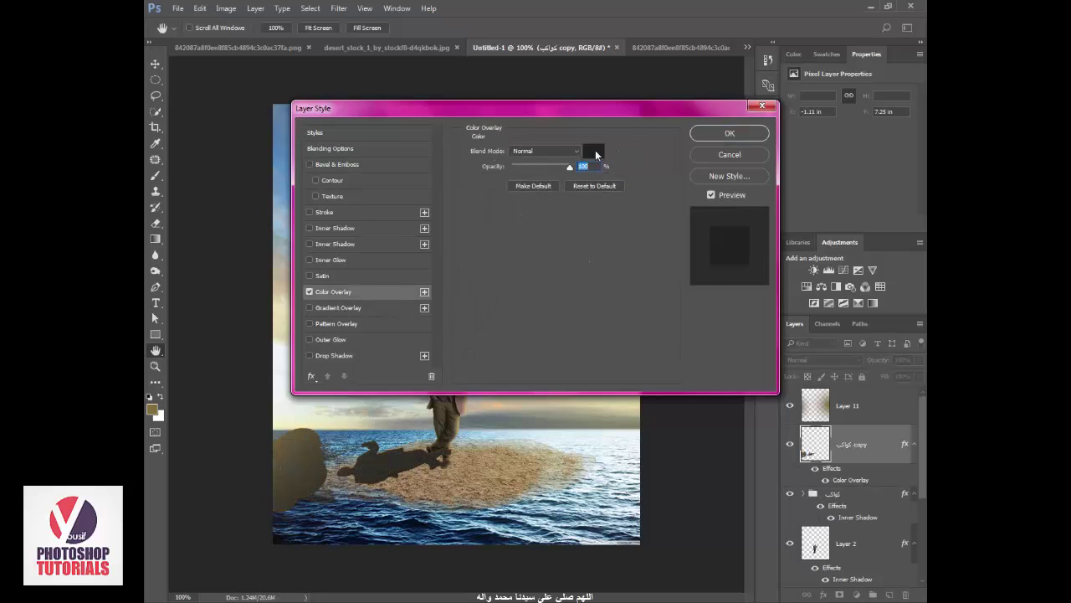
click(594, 151)
text(000000)
click(643, 153)
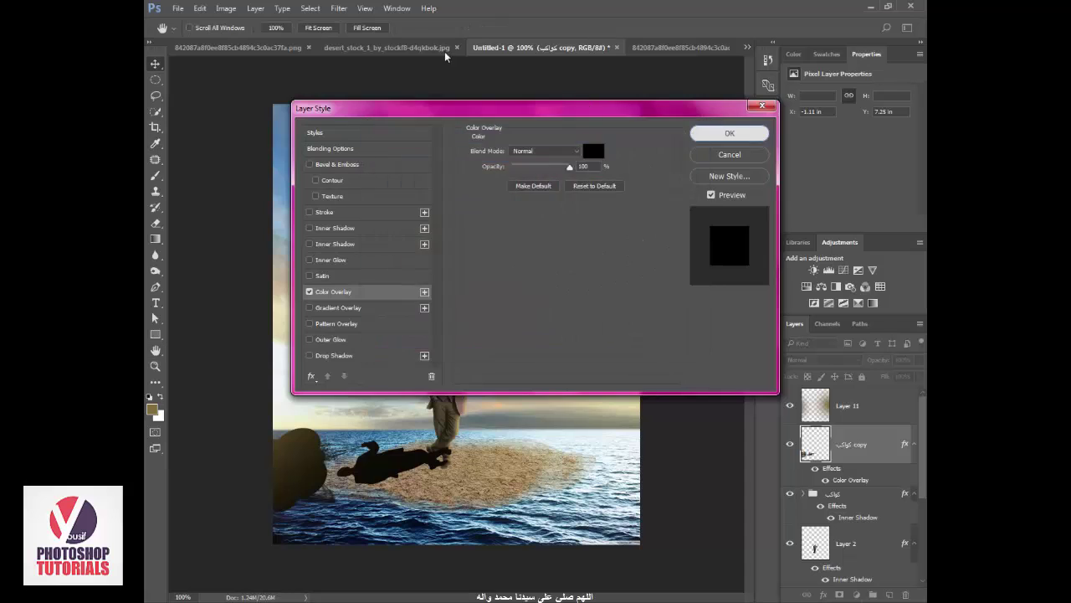
key(Return)
- Soften the shadow with a 3.0-pixel Gaussian Blur and move it beneath Layer 2
click(338, 8)
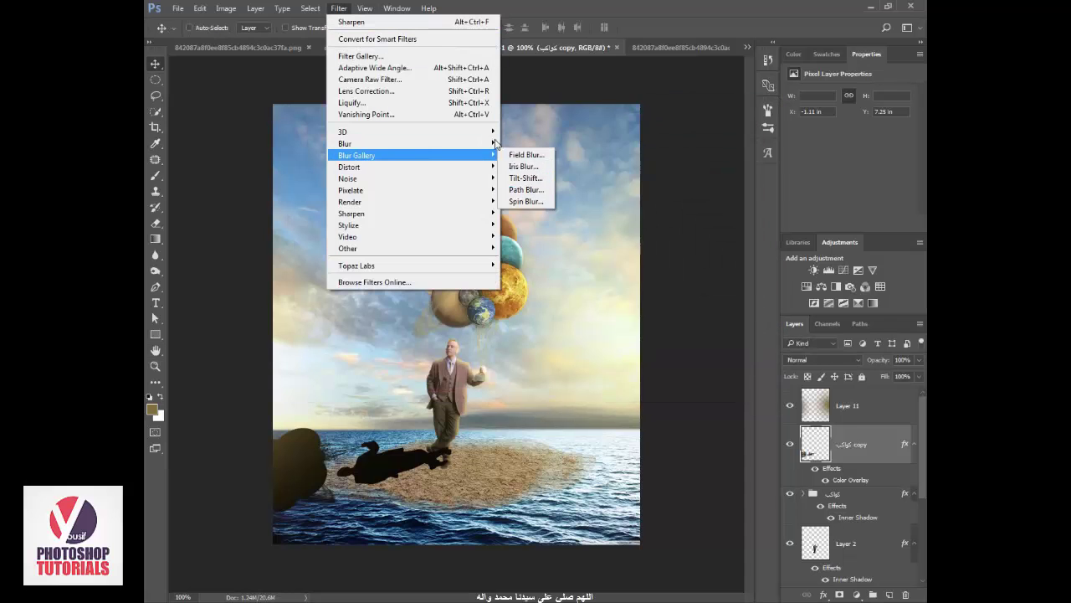
mouse_move(376, 143)
click(534, 191)
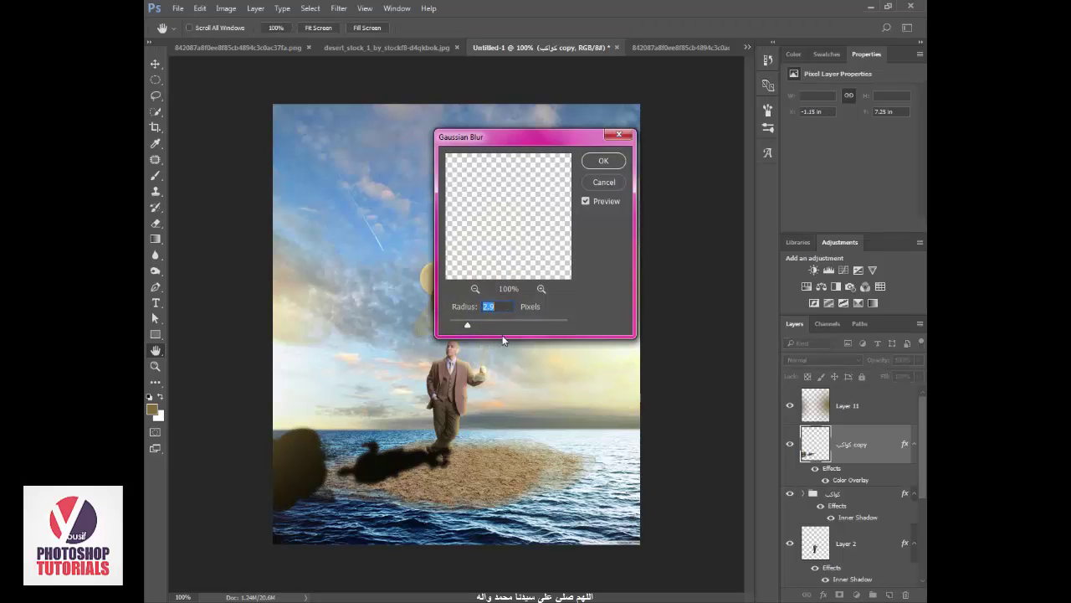
drag(468, 326, 473, 326)
click(603, 160)
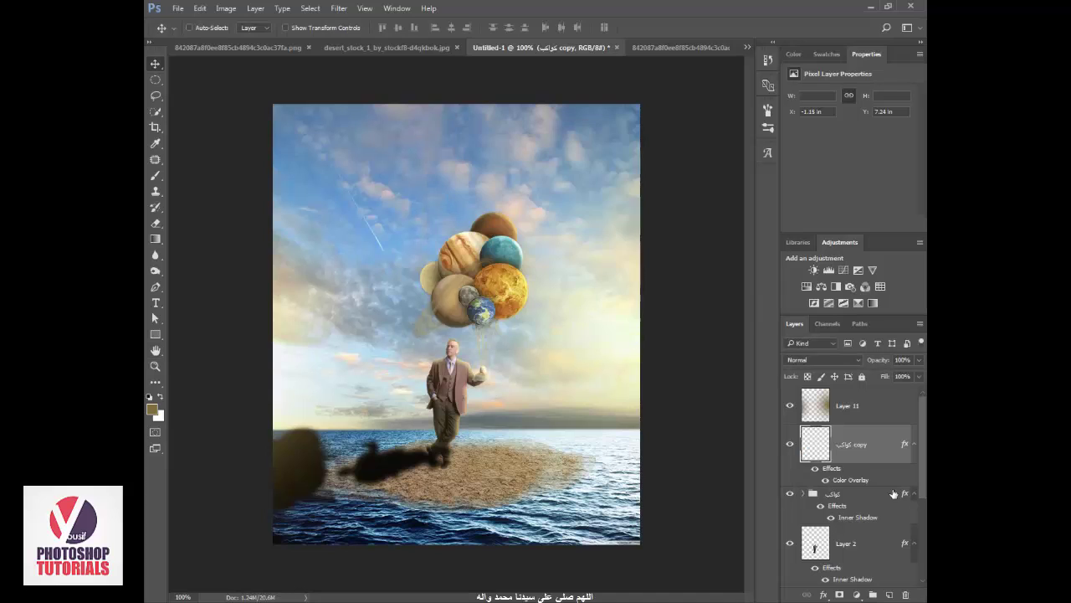
mouse_move(868, 459)
mouse_down()
mouse_move(868, 576)
mouse_move(874, 523)
mouse_up()
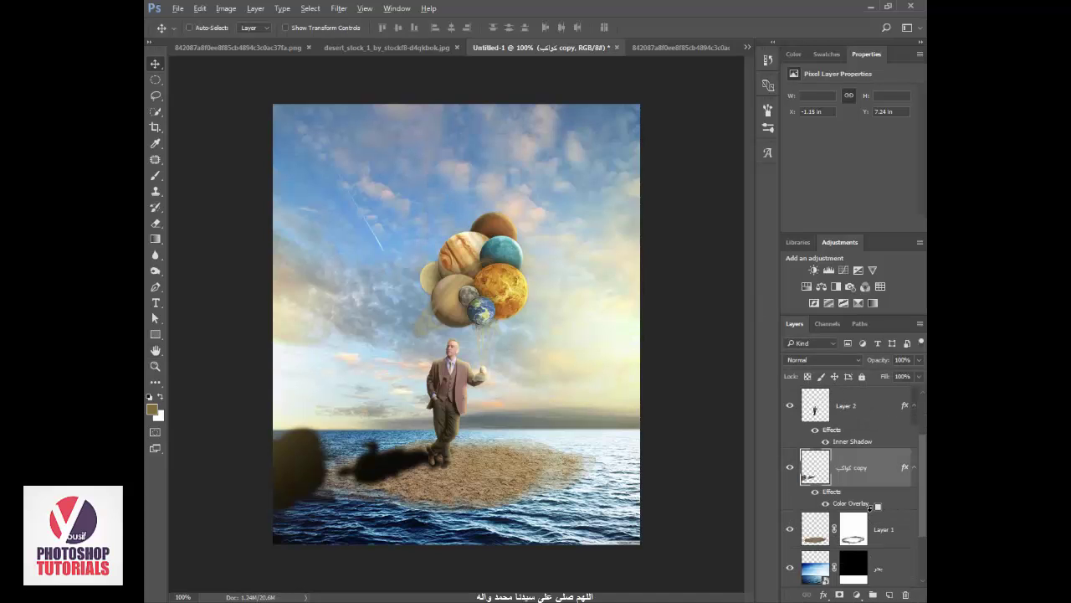
- Clip the shadow to the island at 50% opacity and nudge the man and balloons right
alt+click(871, 505)
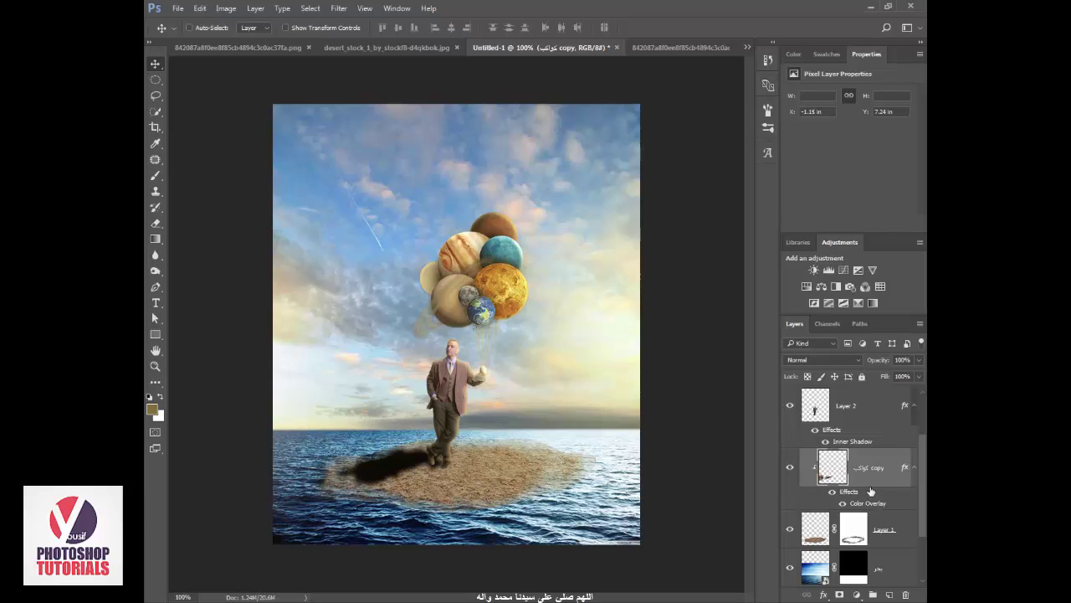
drag(879, 360, 851, 361)
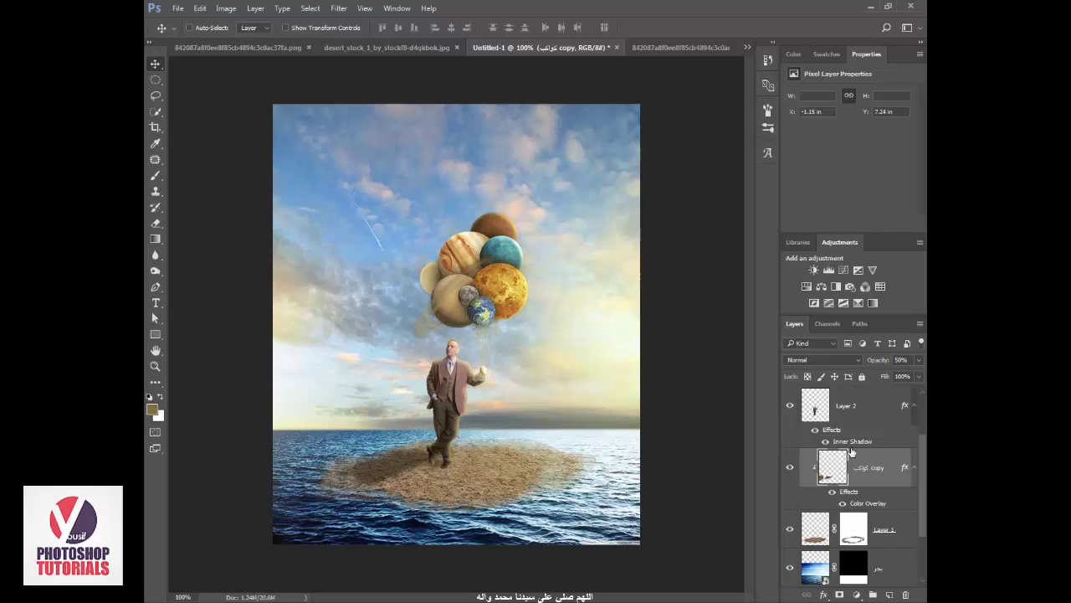
drag(598, 455, 623, 459)
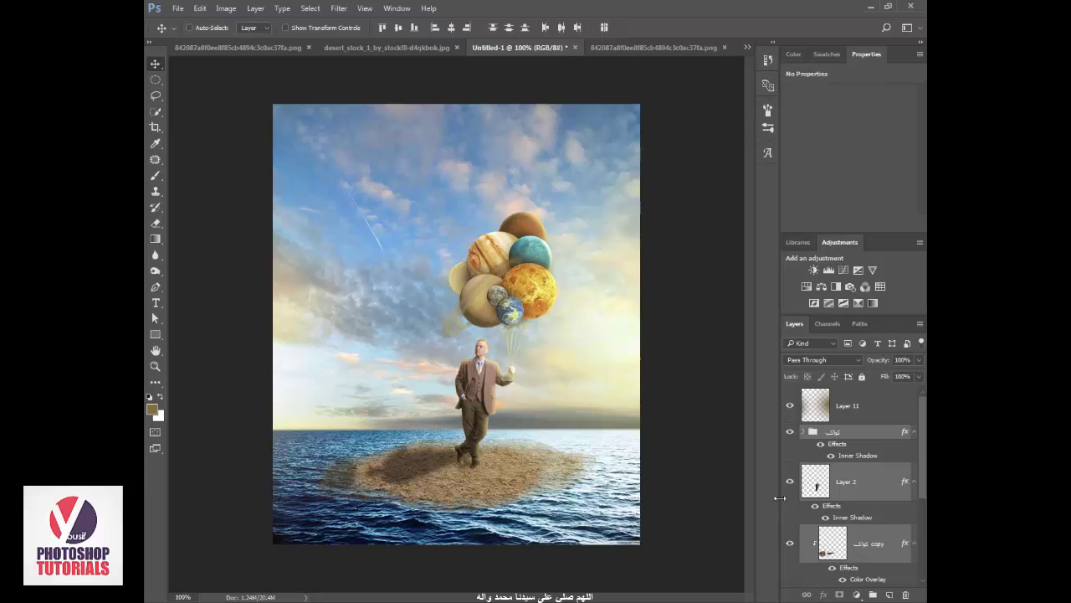
- Duplicate Layer 2, remove the copy's Inner Shadow, and flip it vertically
click(873, 481)
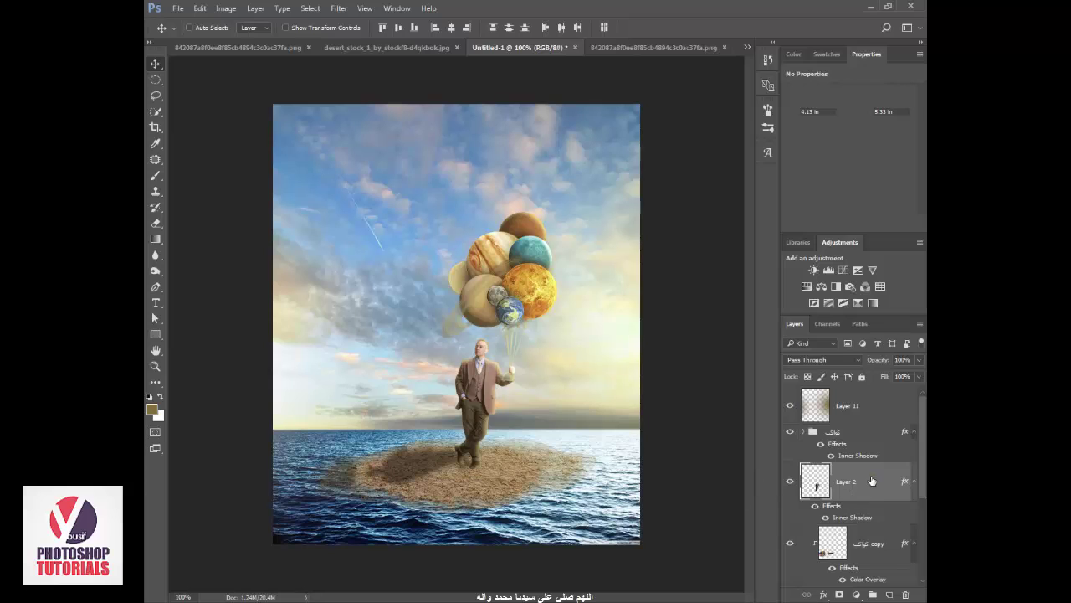
key(ctrl+j)
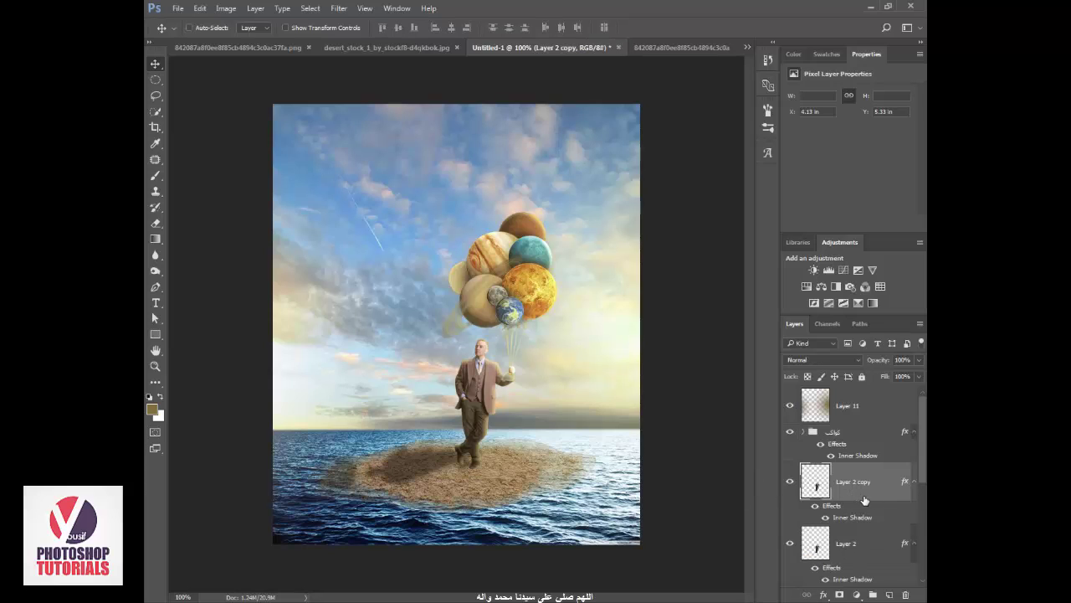
drag(865, 503, 905, 595)
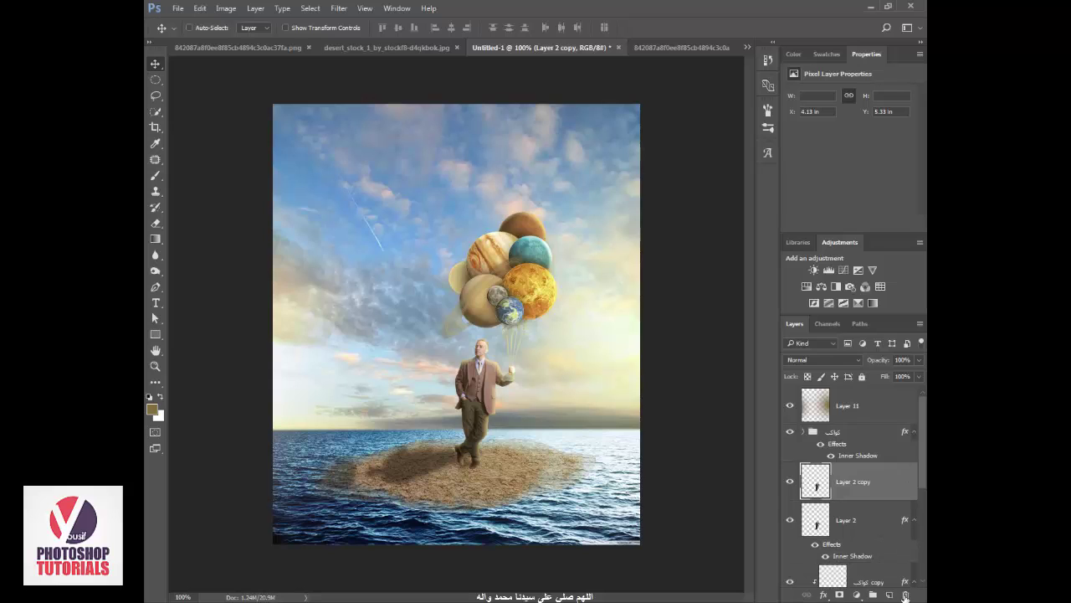
key(ctrl+t)
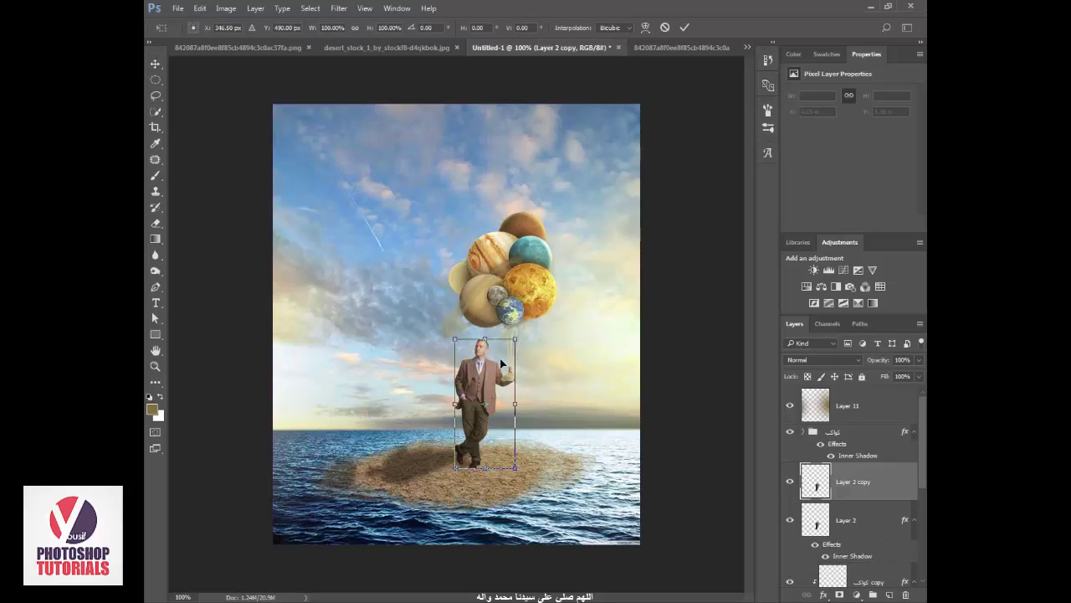
right_click(502, 362)
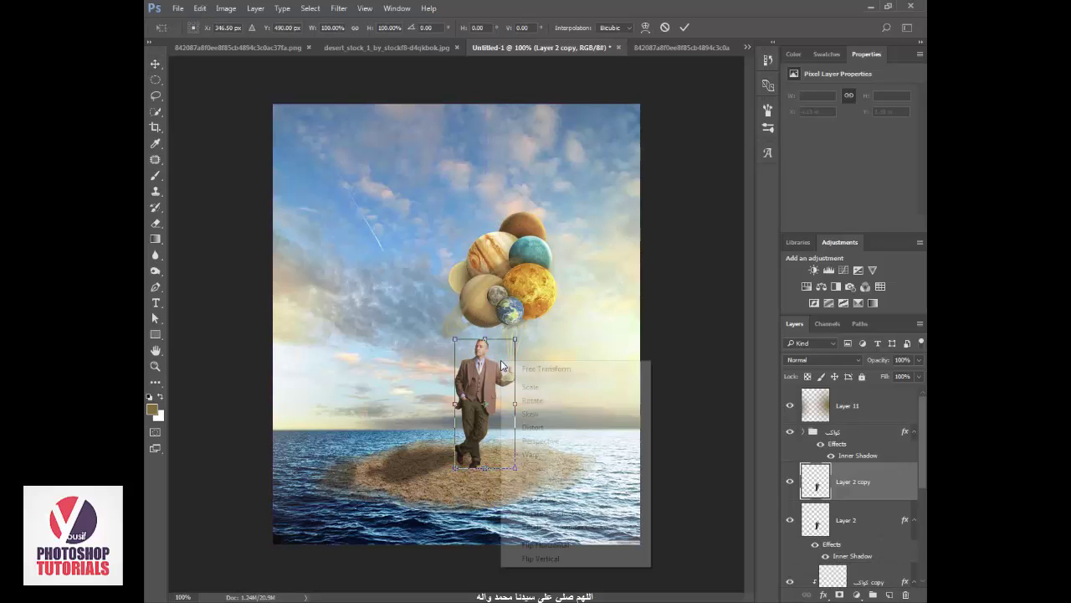
click(570, 557)
key(Return)
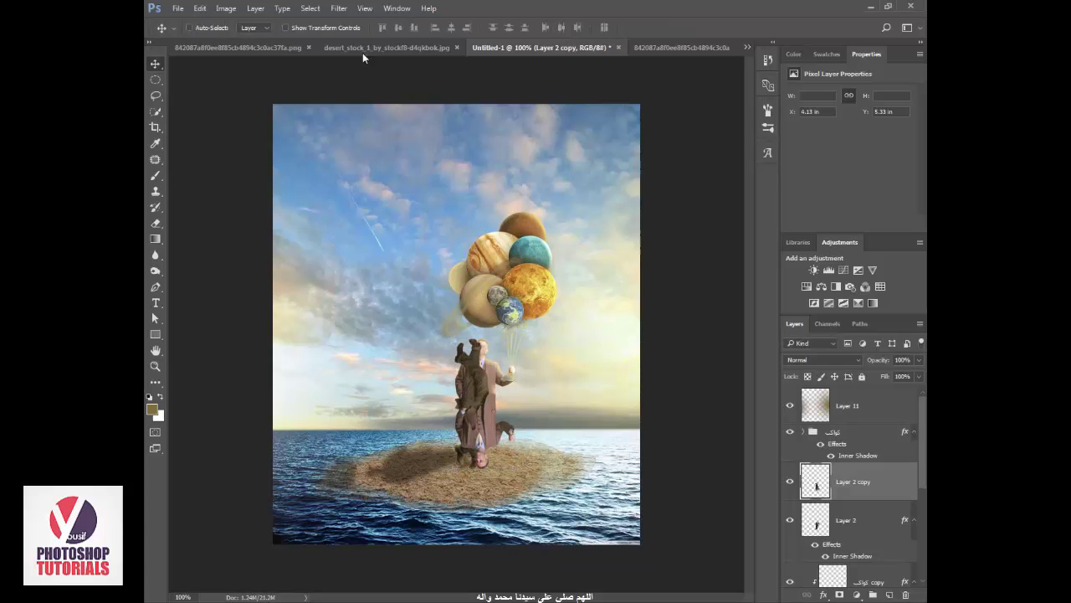
- Try a Wave distortion on the flipped copy, then undo it
click(339, 9)
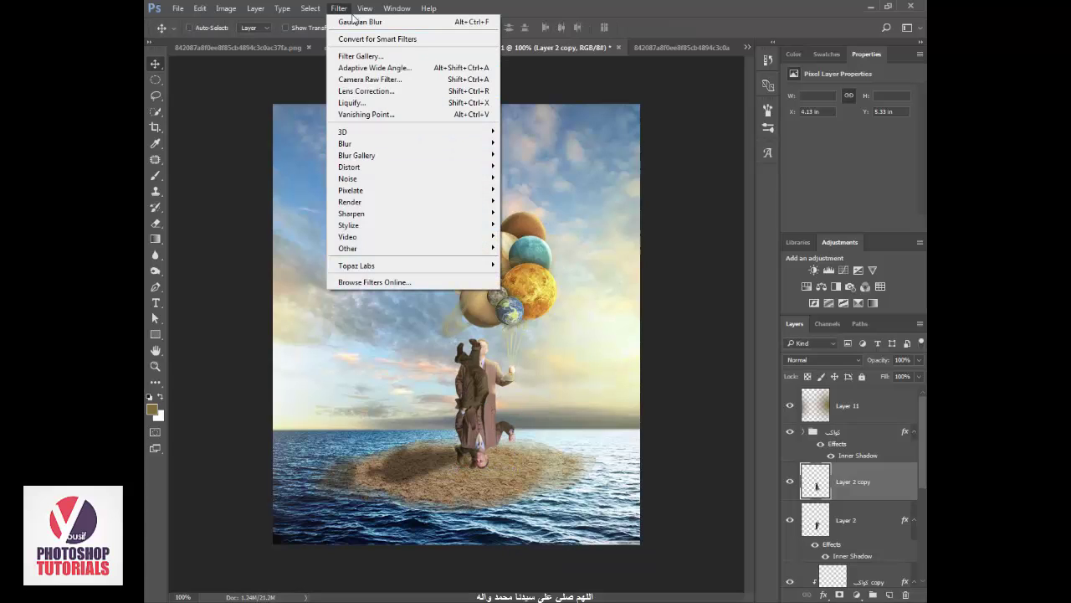
mouse_move(349, 166)
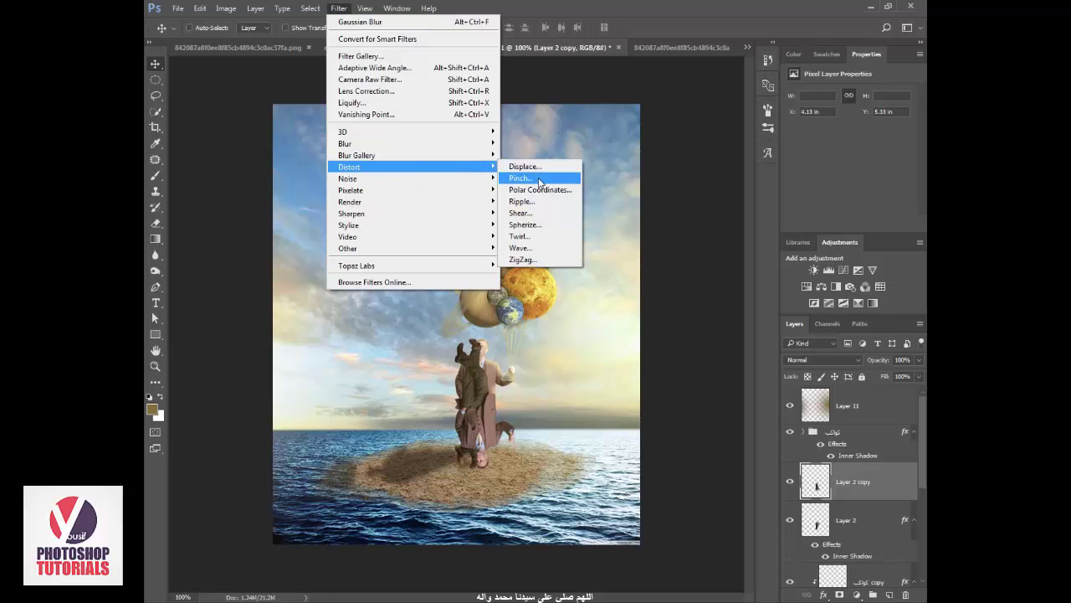
click(536, 254)
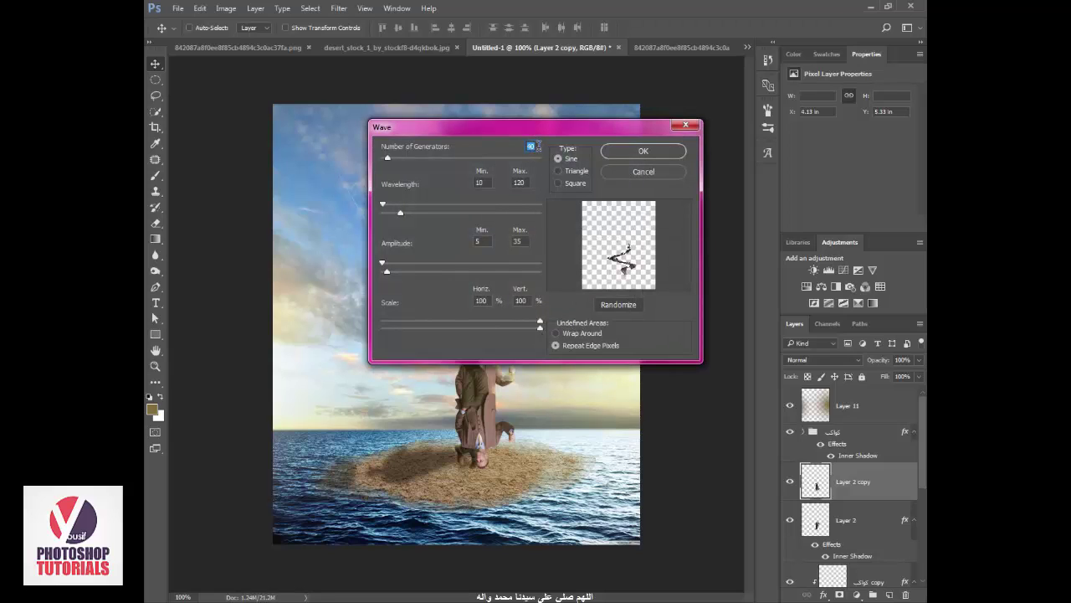
click(641, 152)
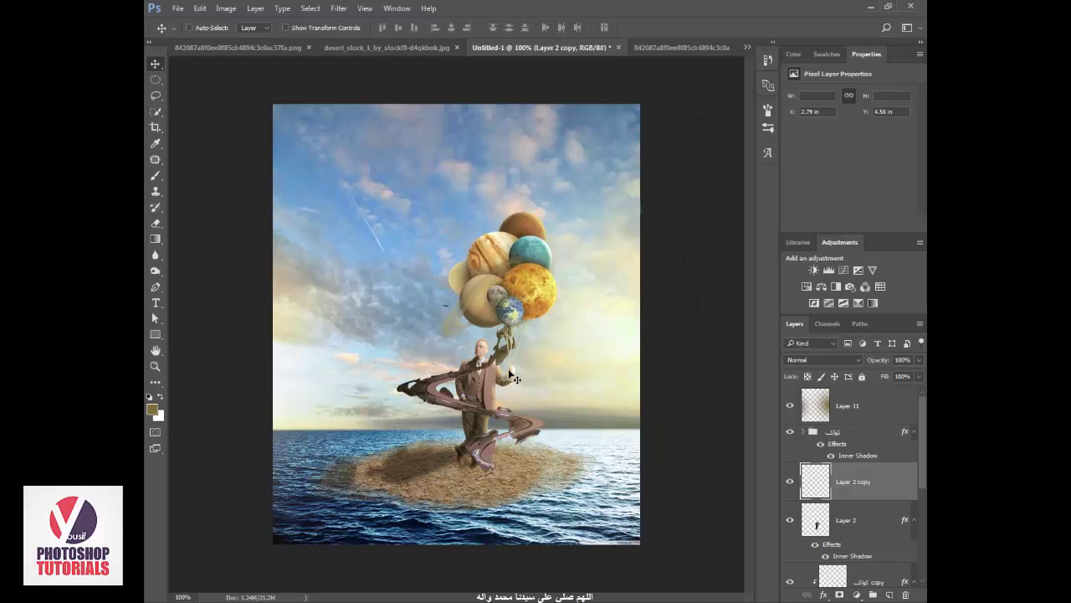
drag(500, 387, 477, 282)
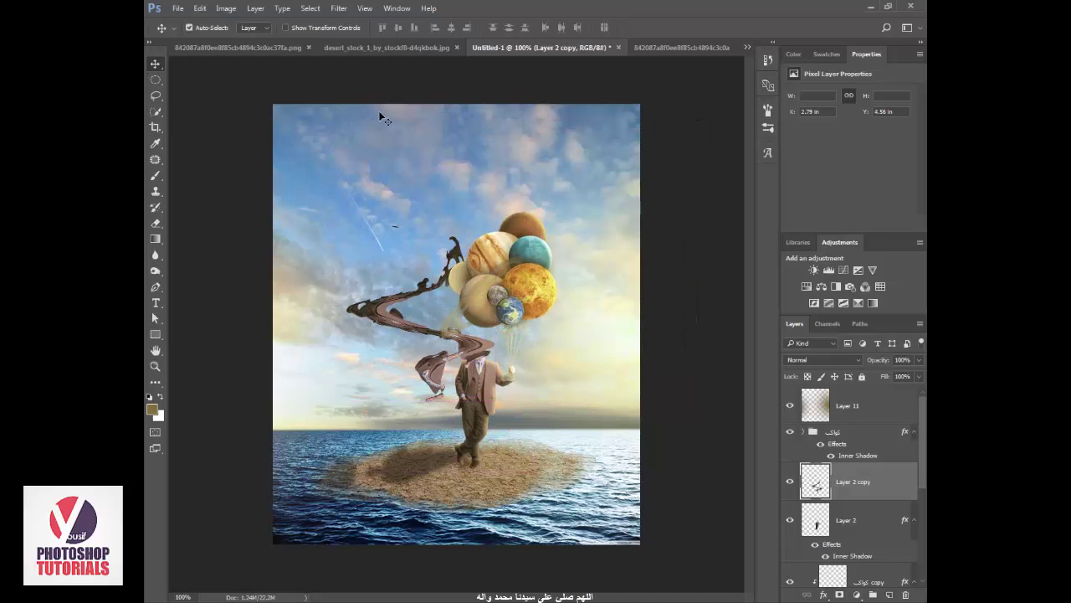
key(ctrl+z)
click(338, 8)
key(Escape)
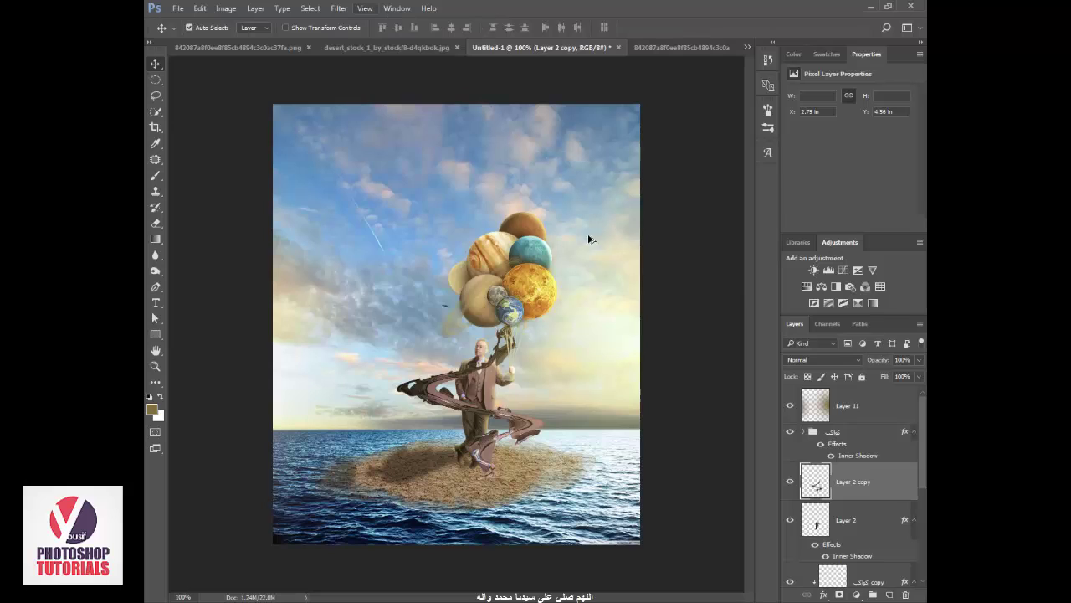
key(ctrl+z)
- Apply a gentler Wave distortion to the flipped copy, entering 205 in the Wave settings
click(338, 9)
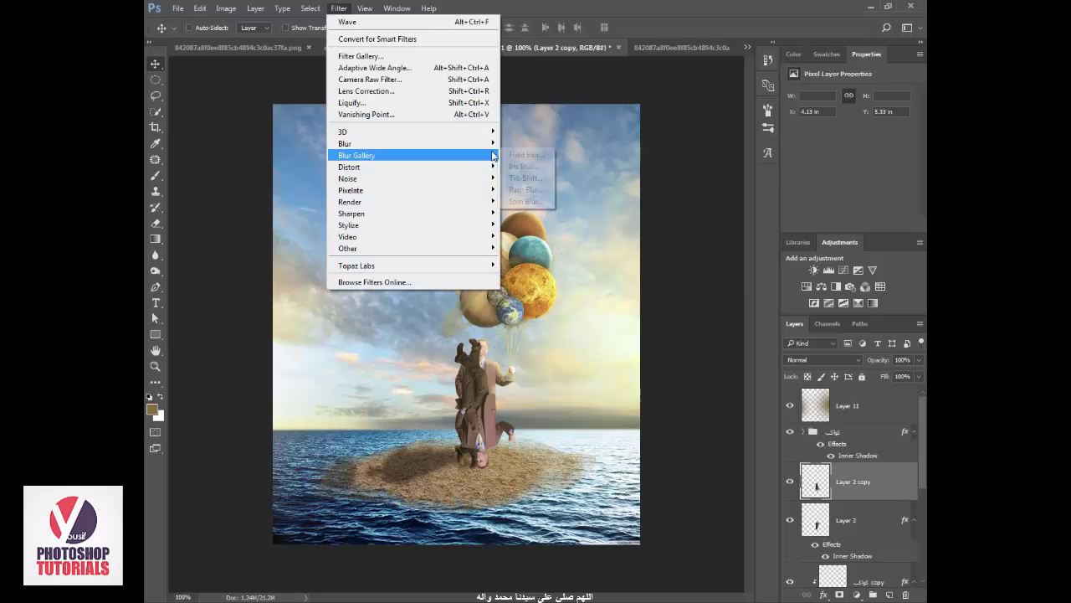
mouse_move(349, 167)
click(541, 250)
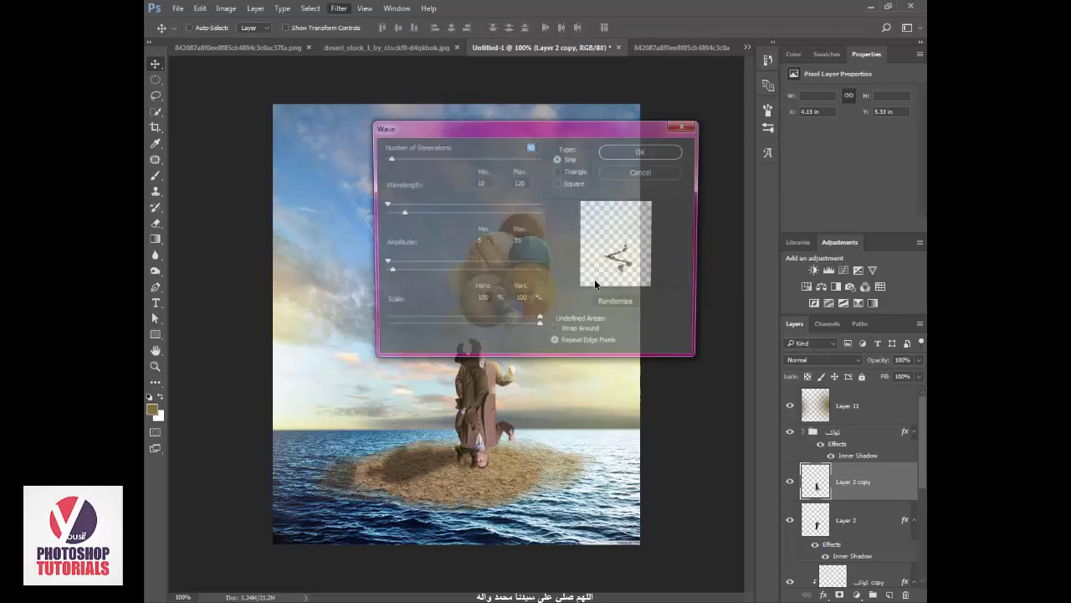
text(20)
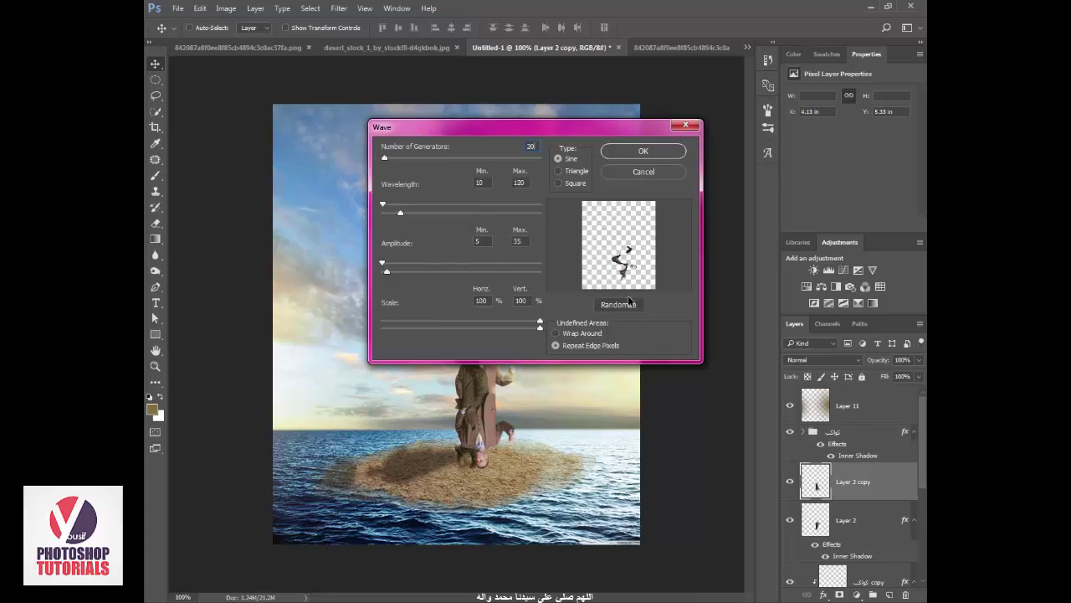
text(5)
key(Return)
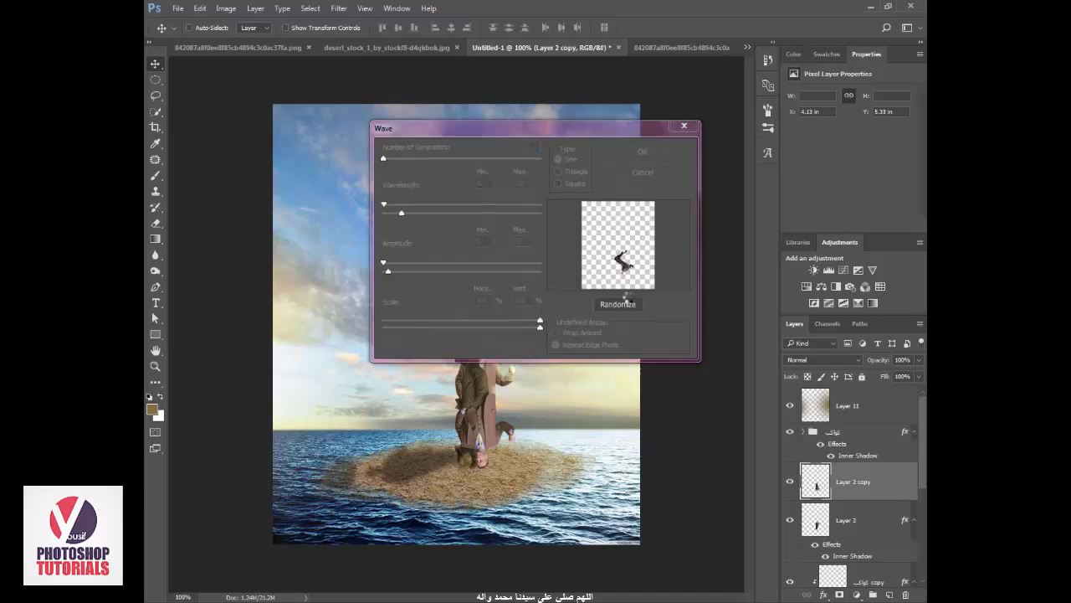
drag(594, 347, 483, 508)
key(ctrl+alt+f)
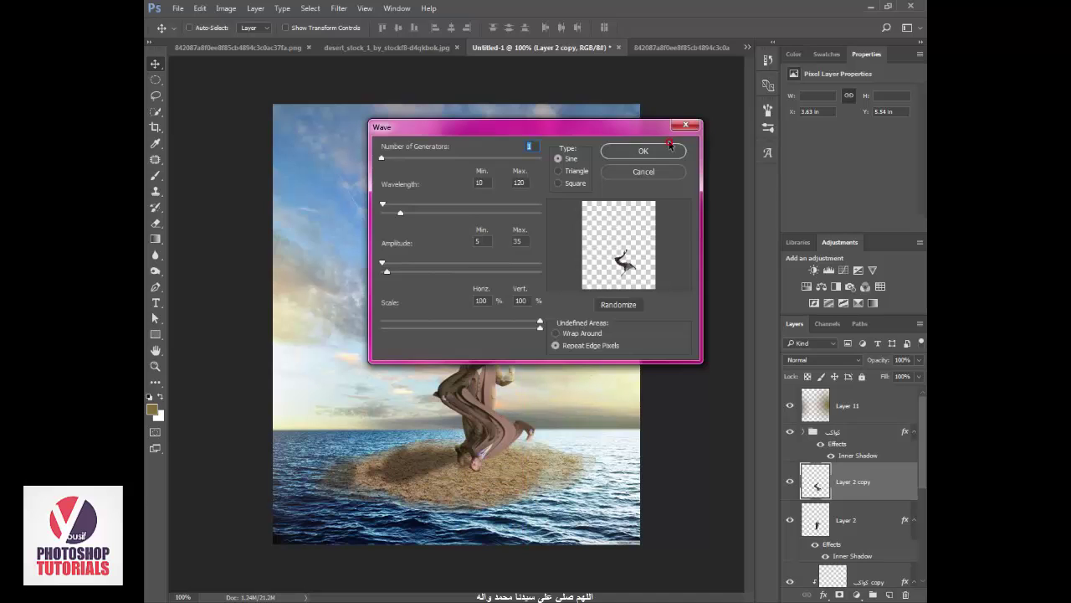
click(666, 153)
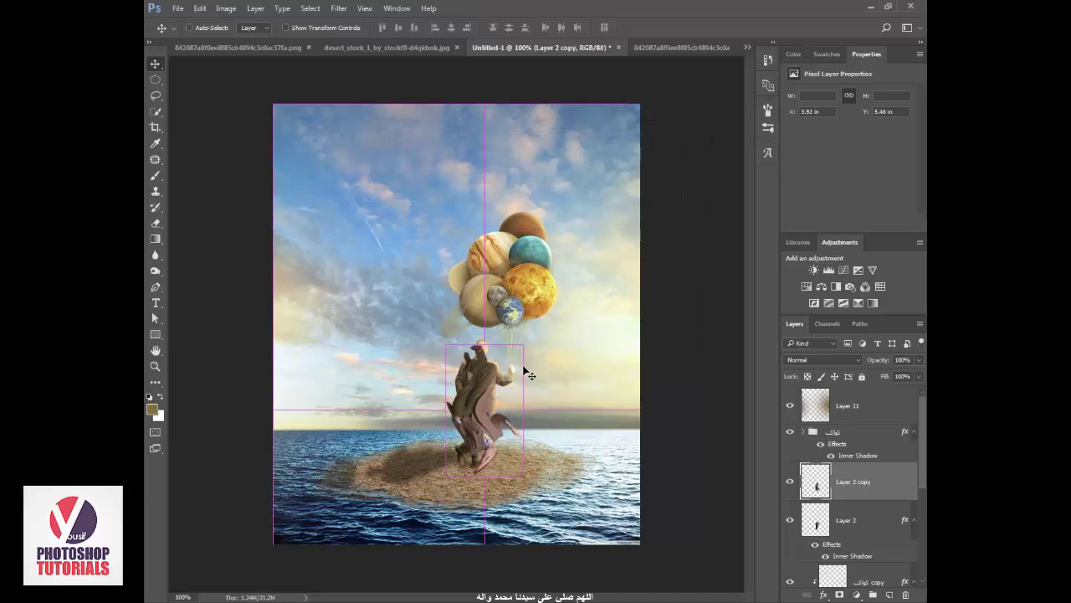
- Move the reflection below the man's feet and place its layer just above the sea
drag(479, 347, 494, 475)
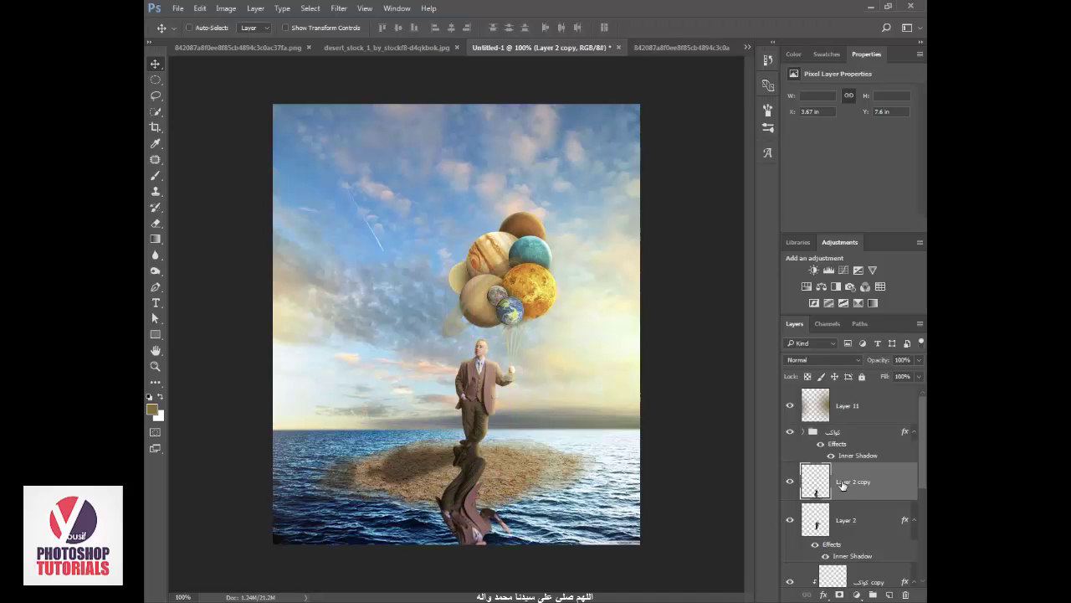
drag(842, 486, 857, 592)
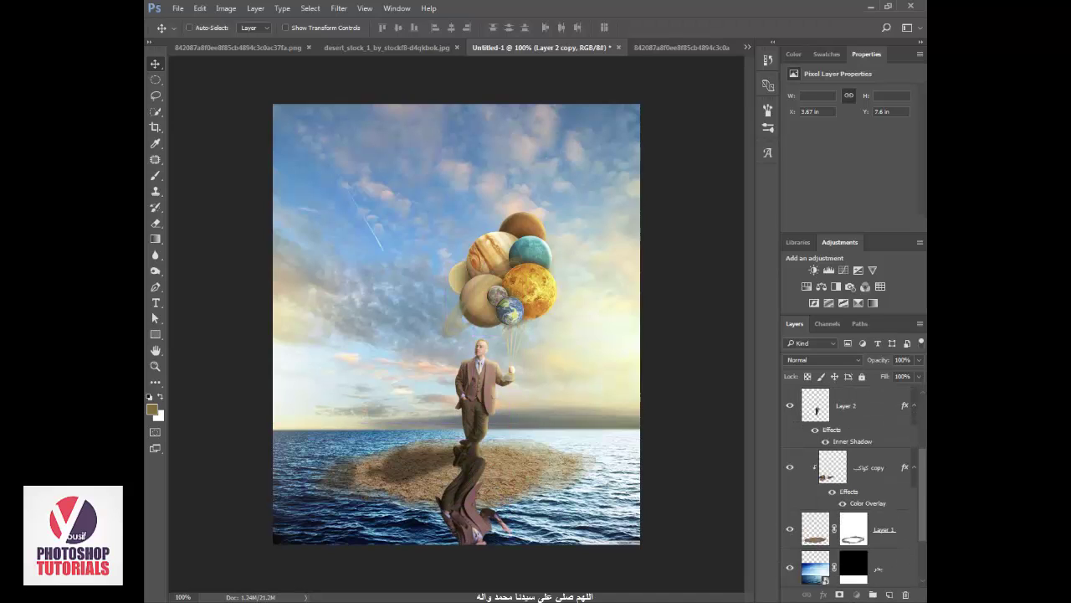
drag(857, 593, 863, 479)
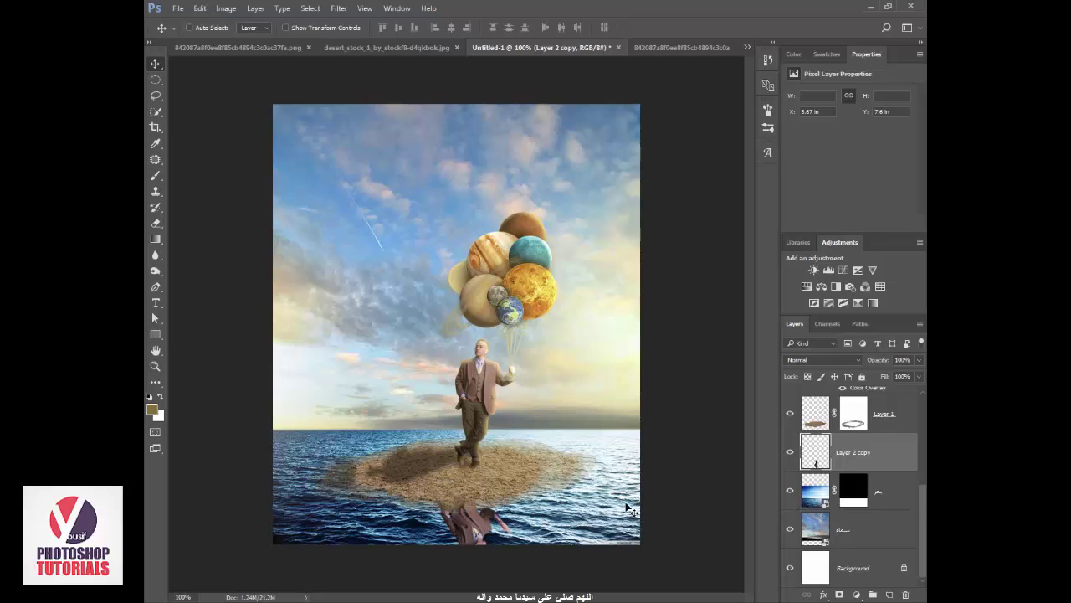
- Set the reflection to Screen blend at 61% opacity and soften it with Blur
click(845, 362)
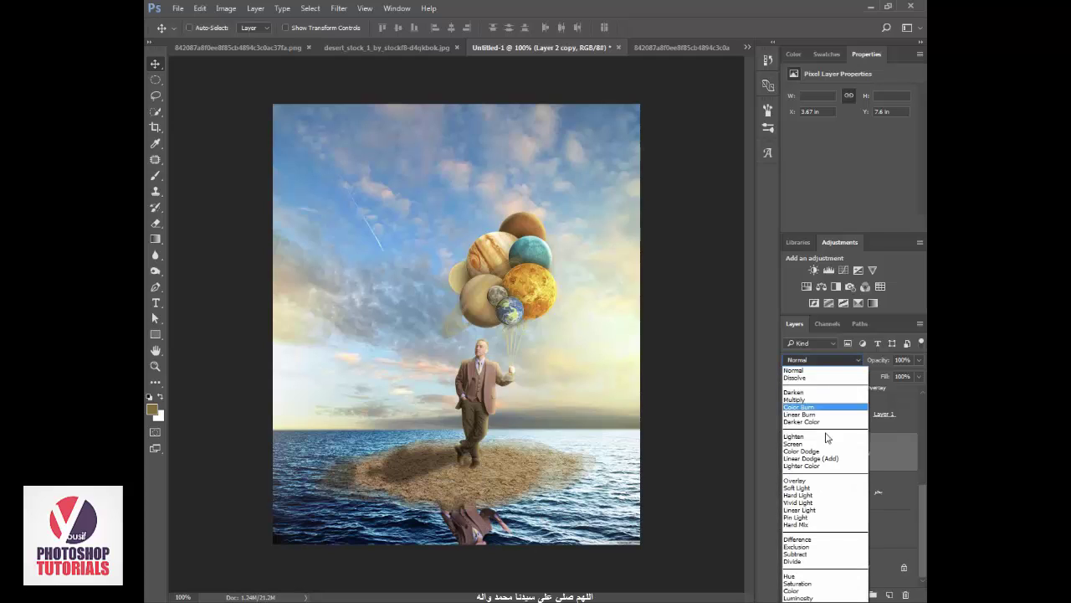
click(826, 441)
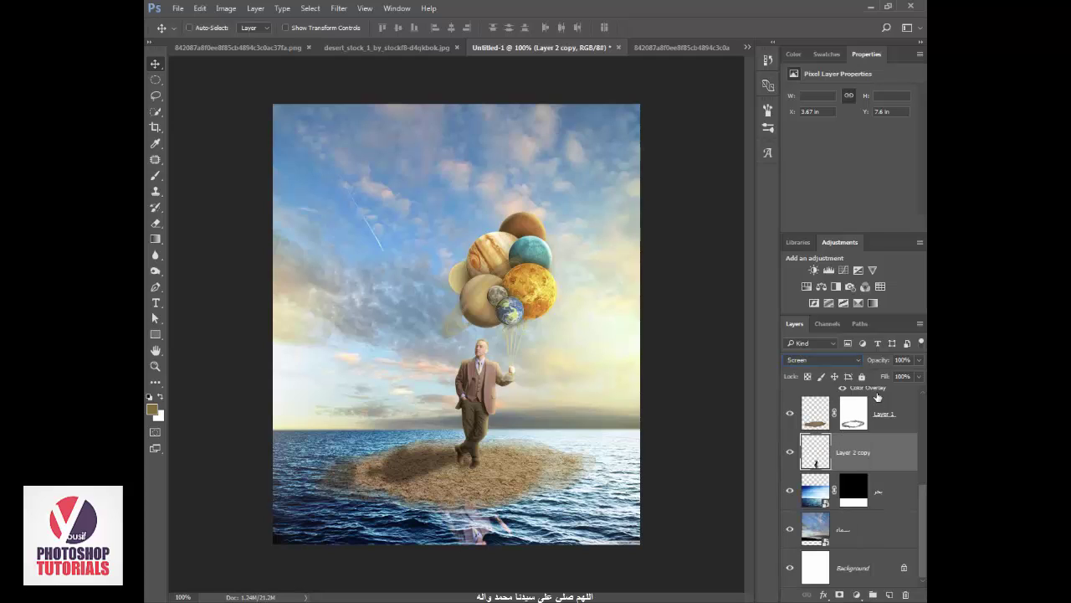
drag(886, 360, 866, 361)
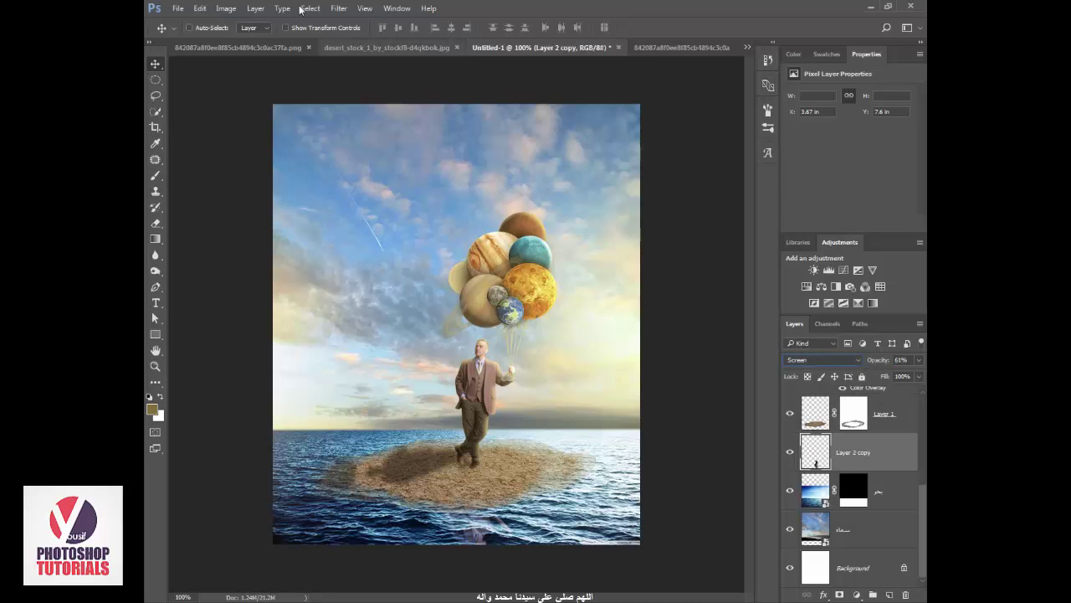
click(338, 7)
mouse_move(410, 143)
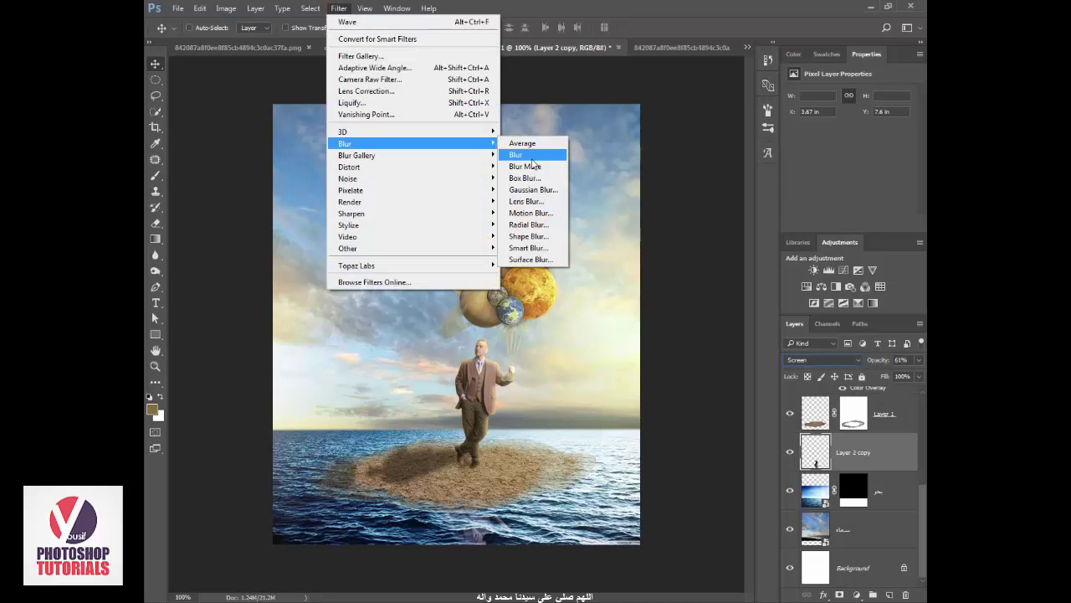
click(531, 157)
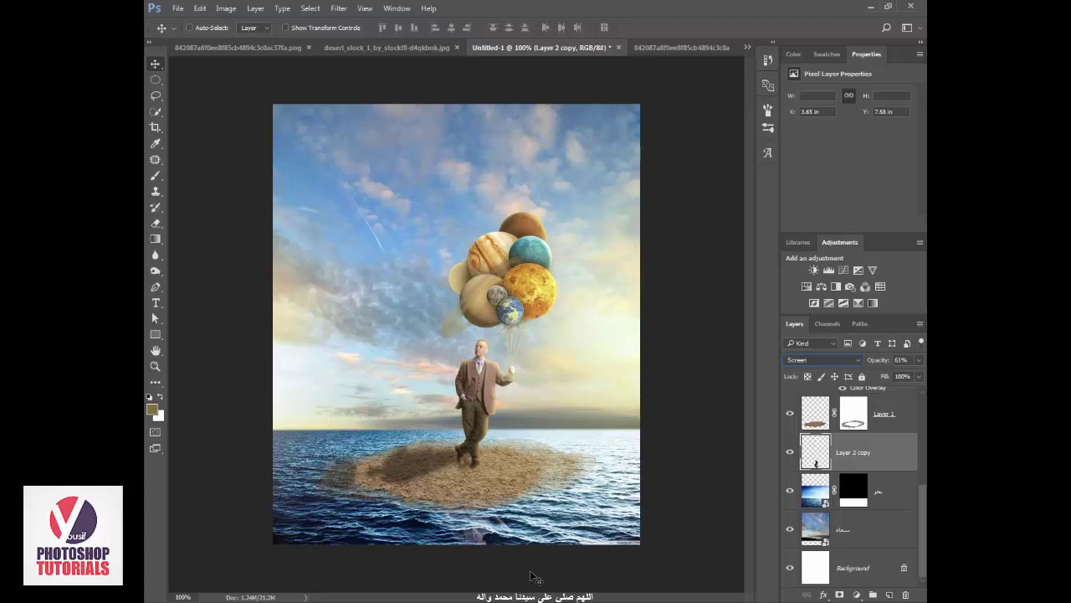
click(853, 422)
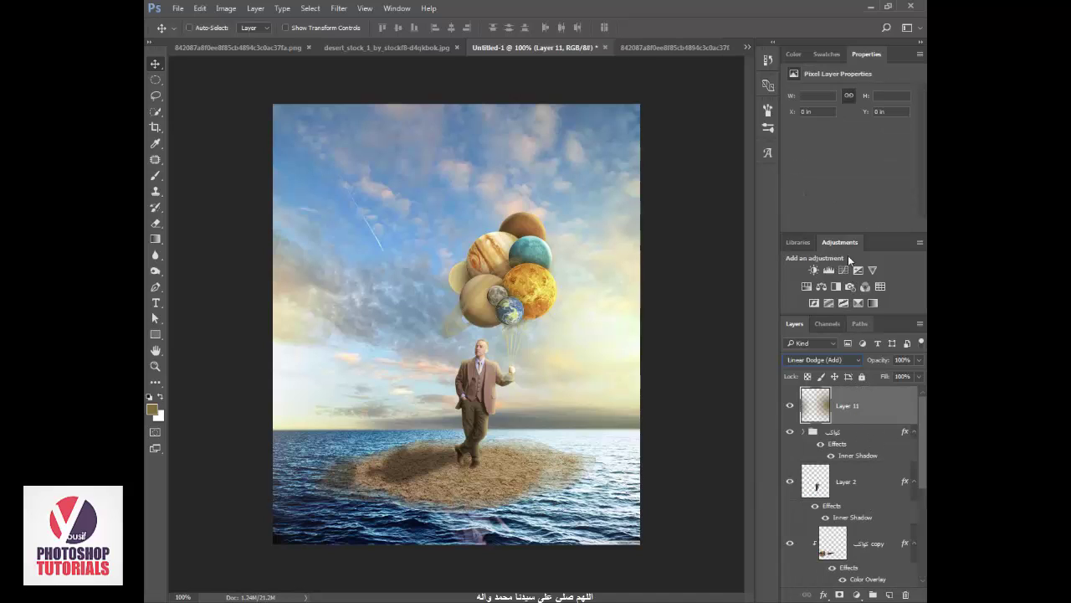
- Add a Curves adjustment on top, lifting the black point and brightening highlights
click(405, 8)
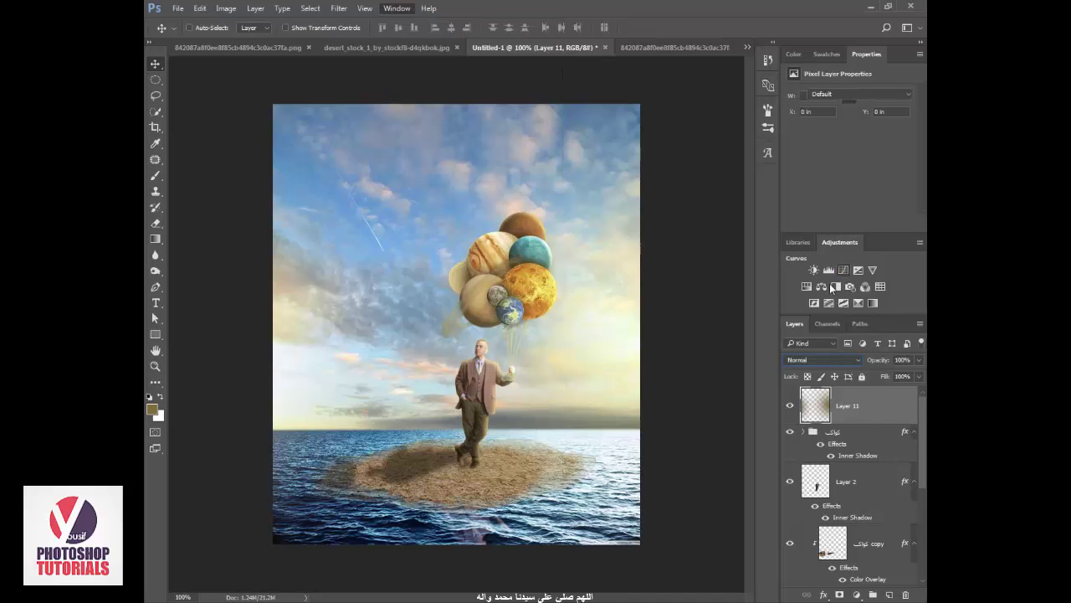
click(844, 270)
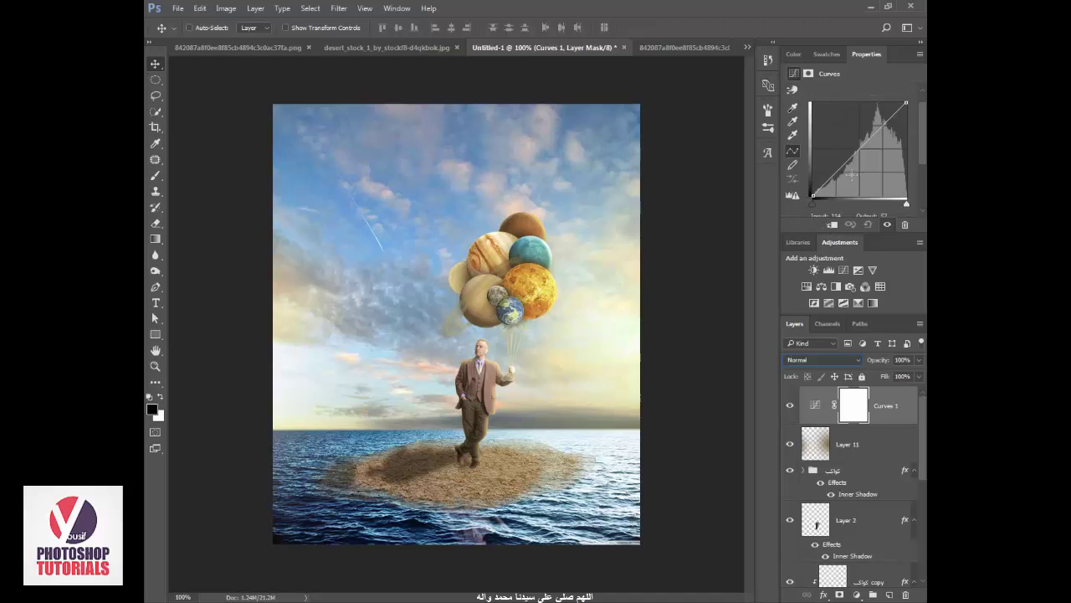
drag(814, 194, 811, 186)
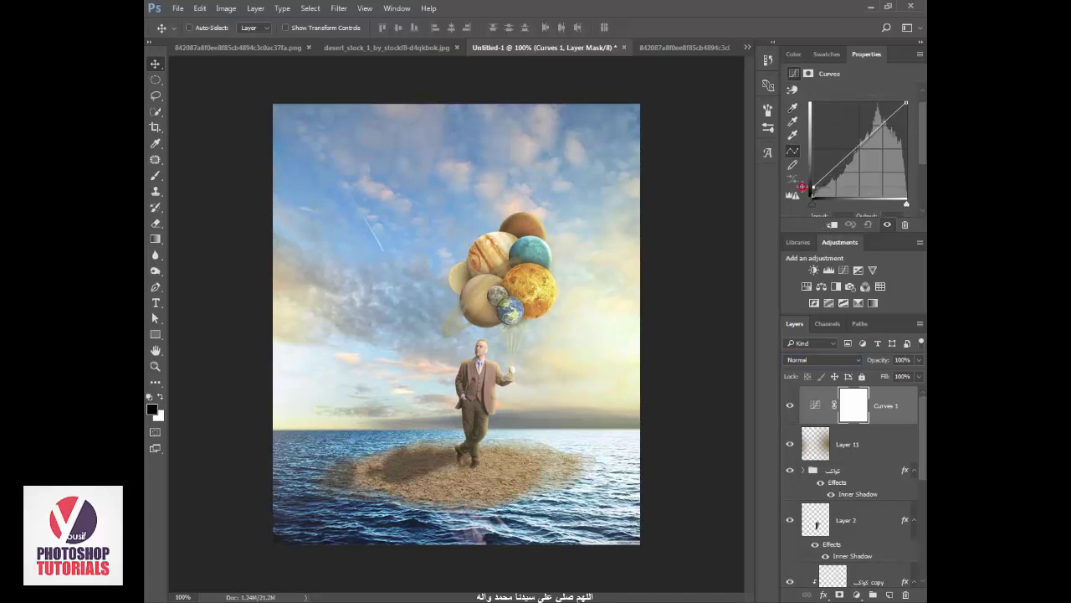
click(837, 179)
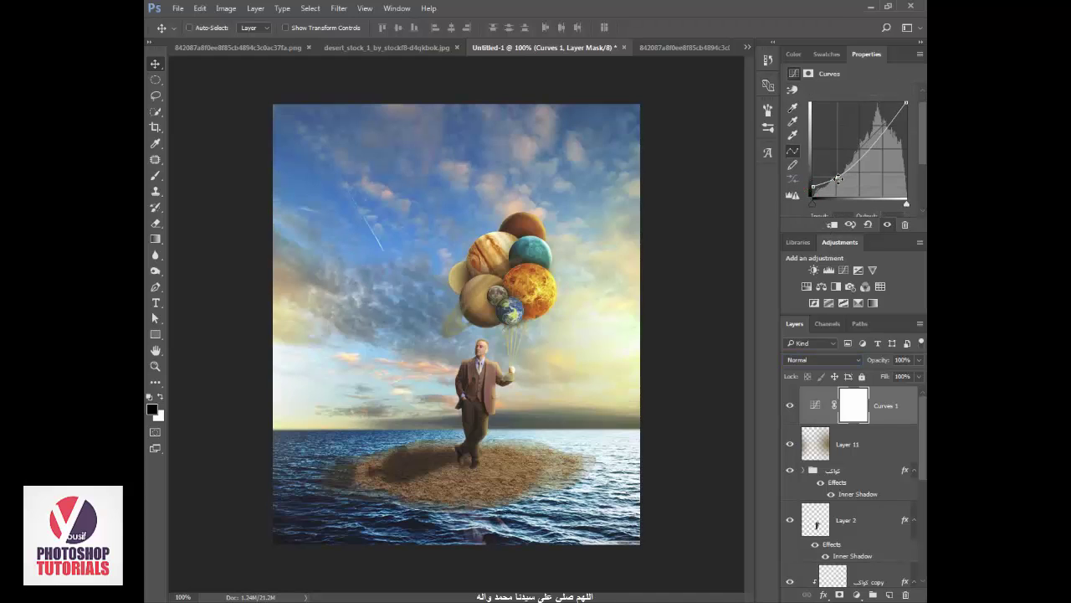
drag(873, 139, 876, 125)
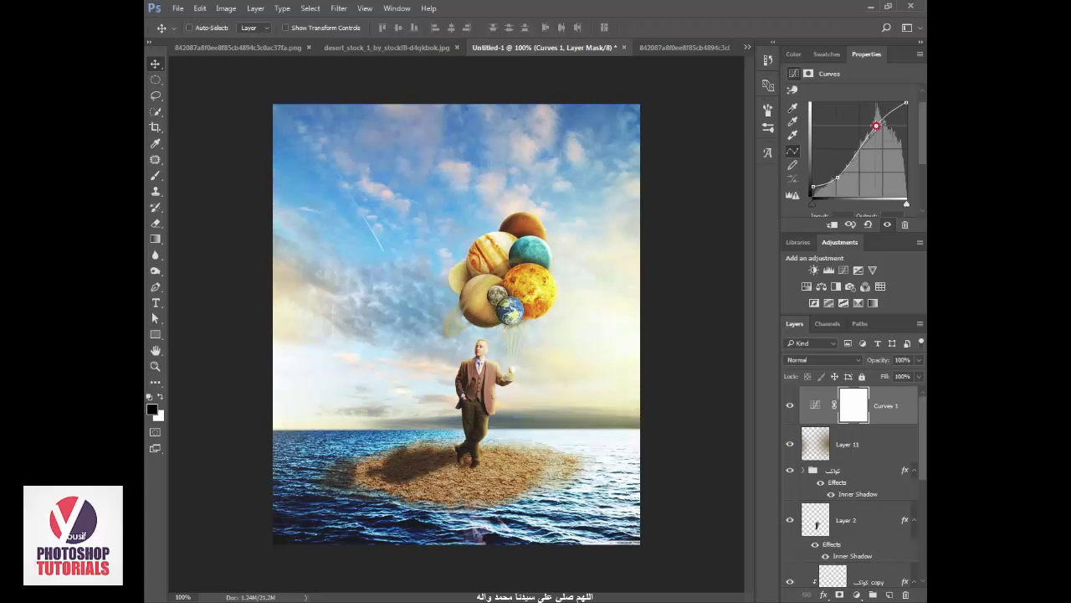
- Add a Hue/Saturation adjustment layer with Saturation lowered to -27
click(857, 594)
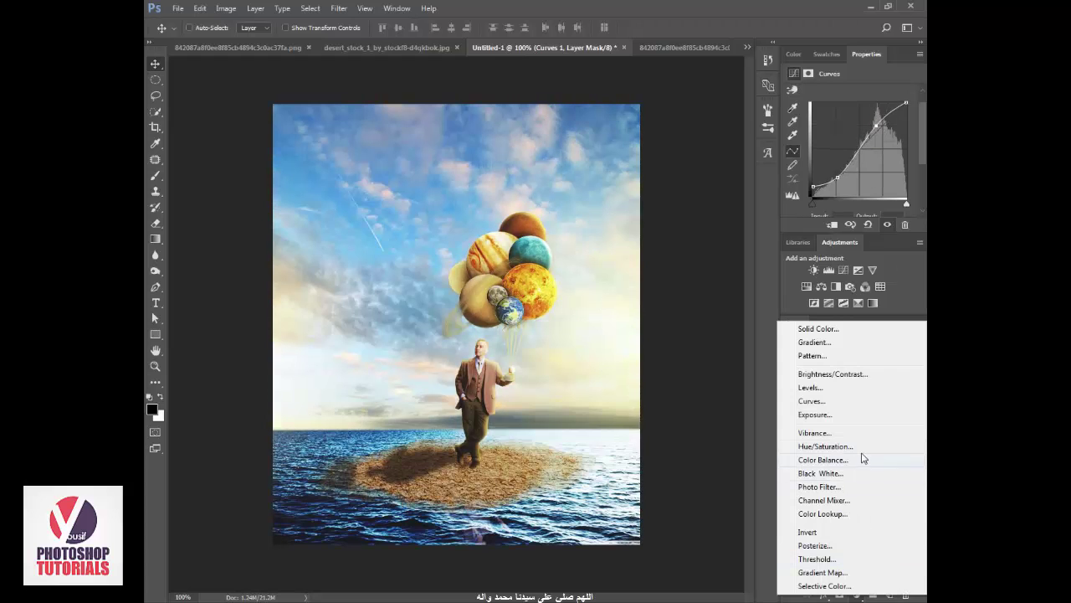
click(845, 446)
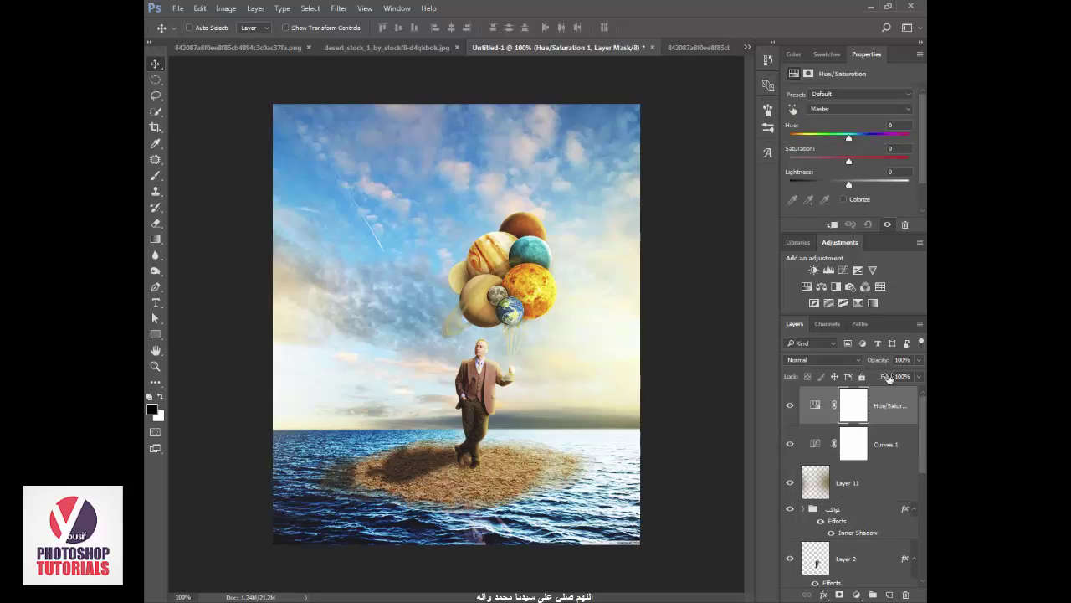
drag(836, 159, 834, 159)
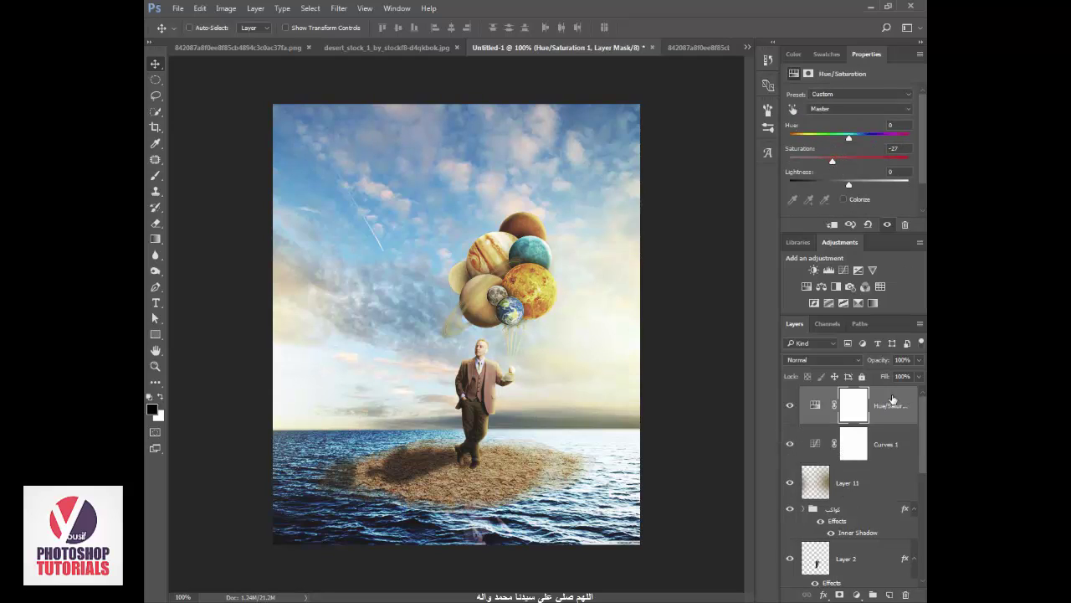
click(858, 595)
click(858, 595)
click(858, 595)
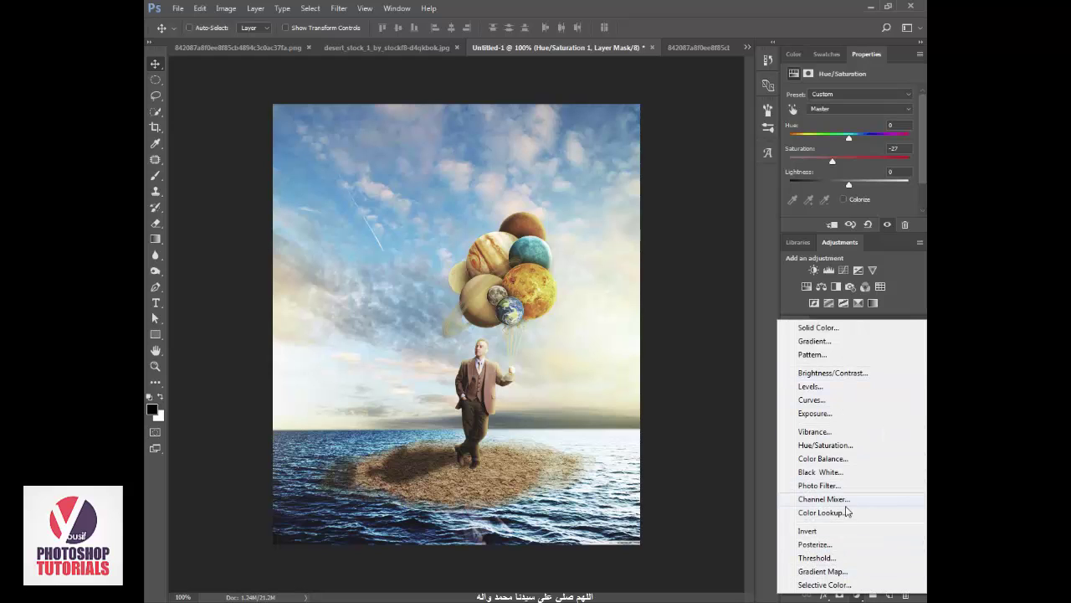
- Add Color Lookup layers with the FoggyNight.3DL and Fuji ETERNA 250D Kodak 2395 looks
click(845, 512)
click(874, 94)
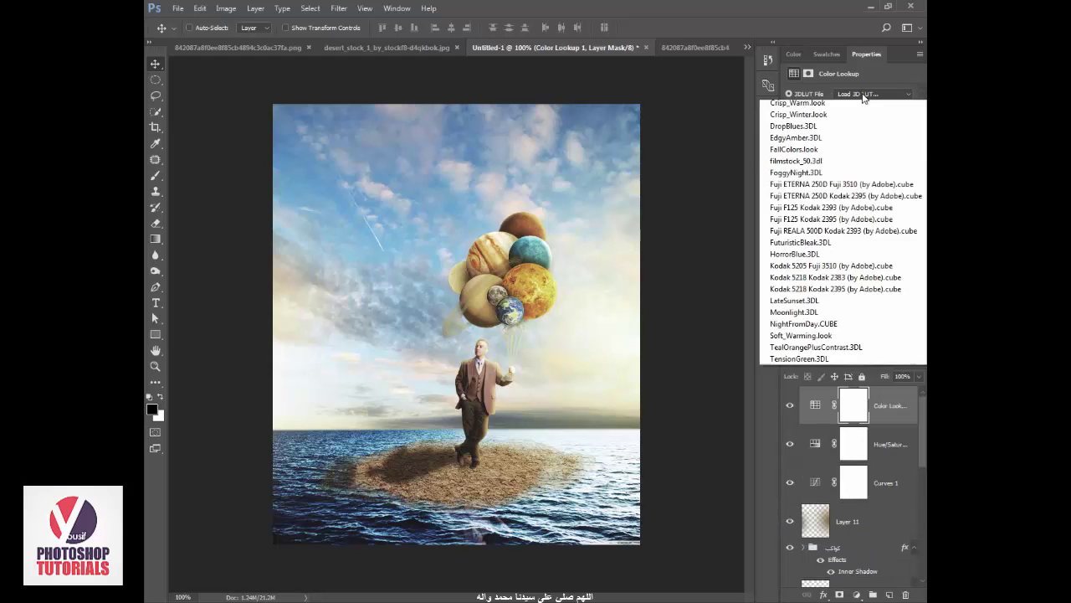
click(823, 257)
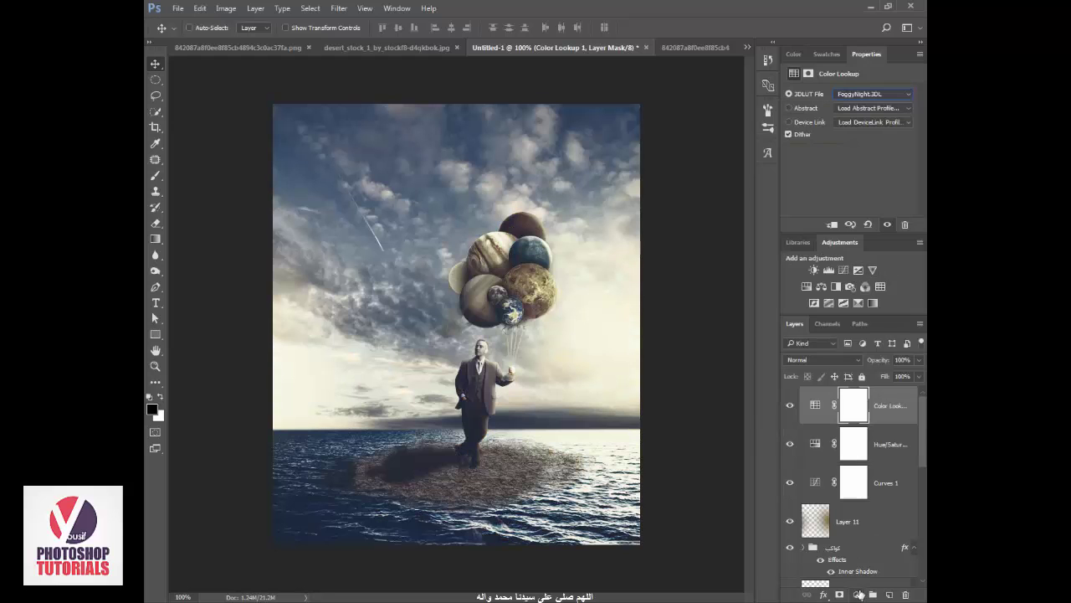
click(856, 594)
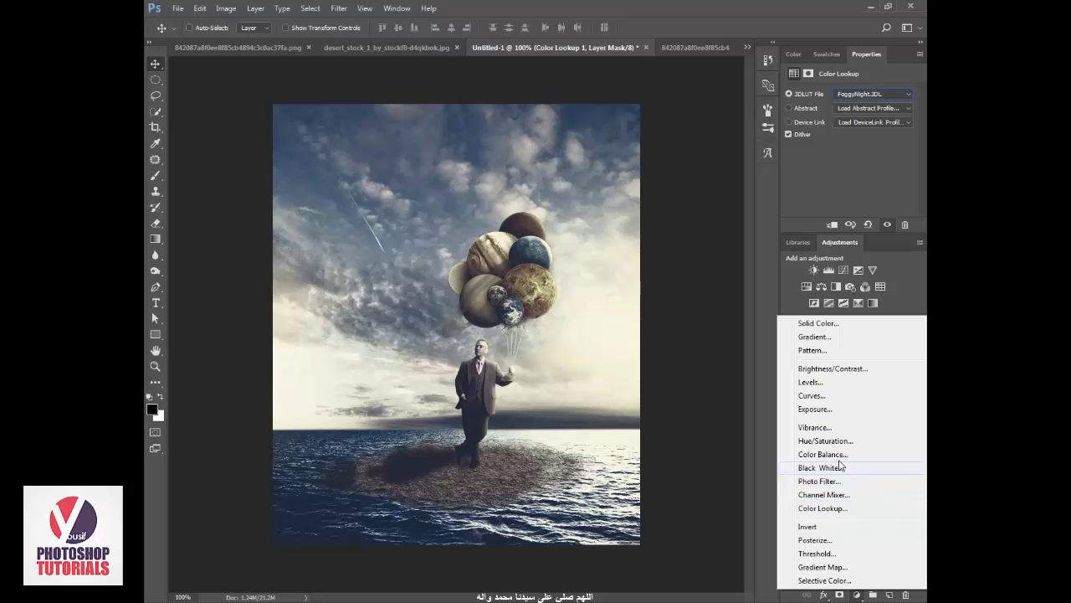
click(822, 508)
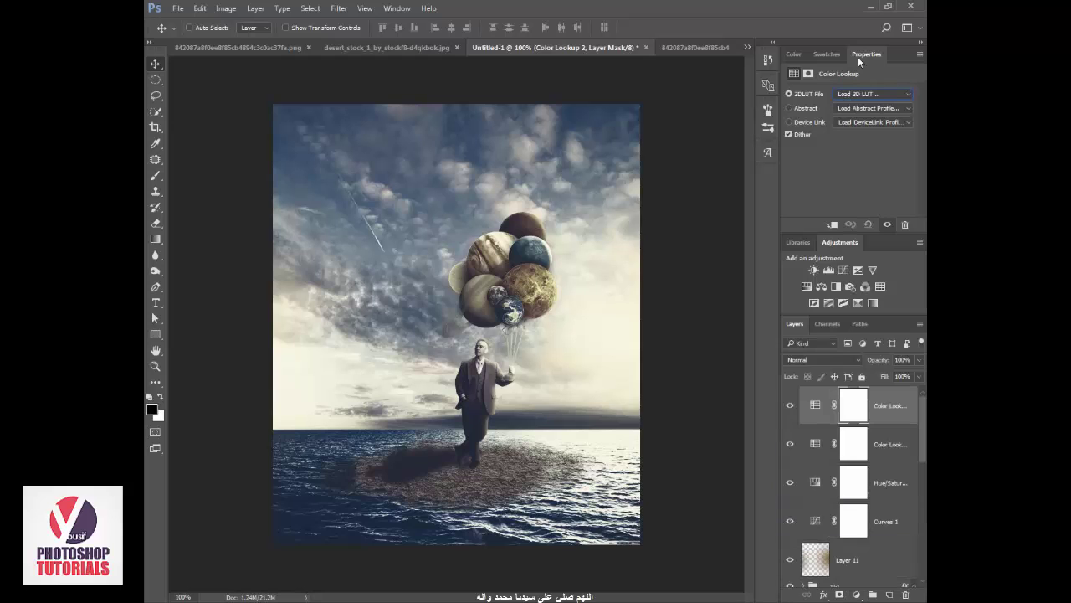
click(863, 95)
click(837, 275)
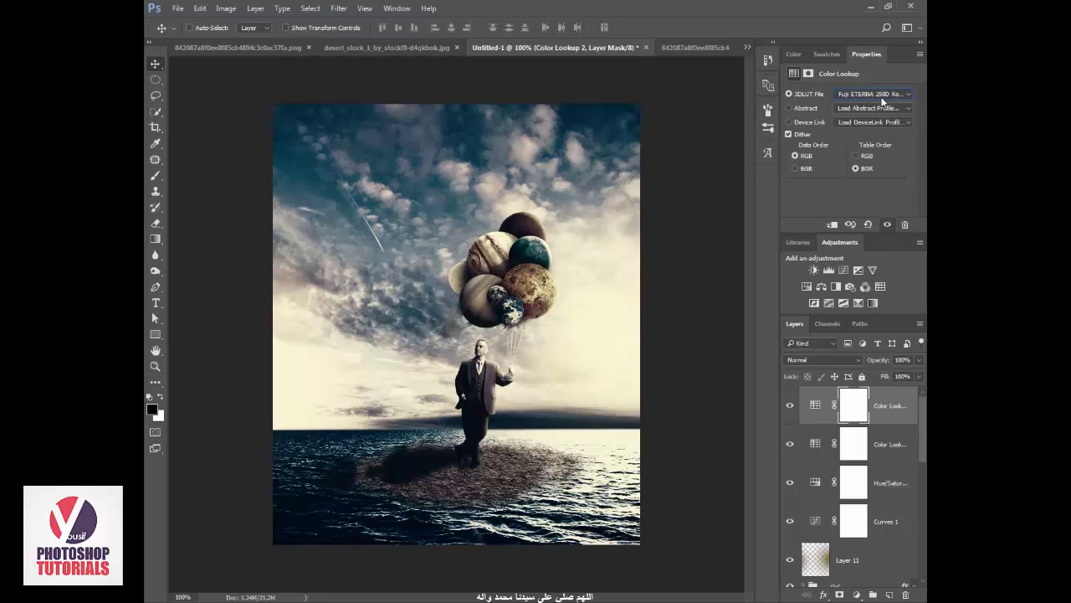
click(882, 101)
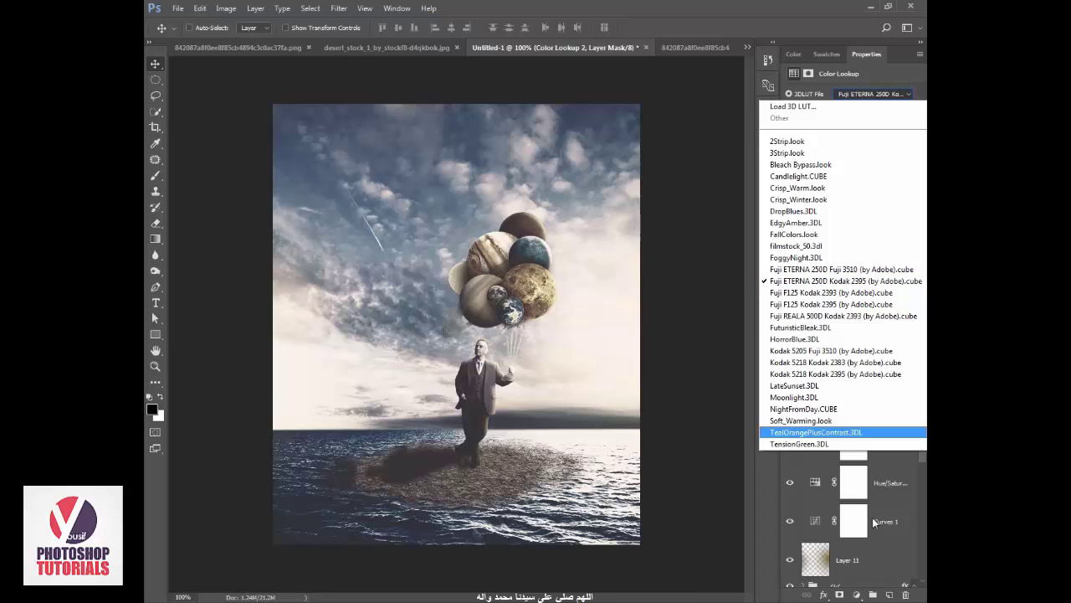
click(874, 523)
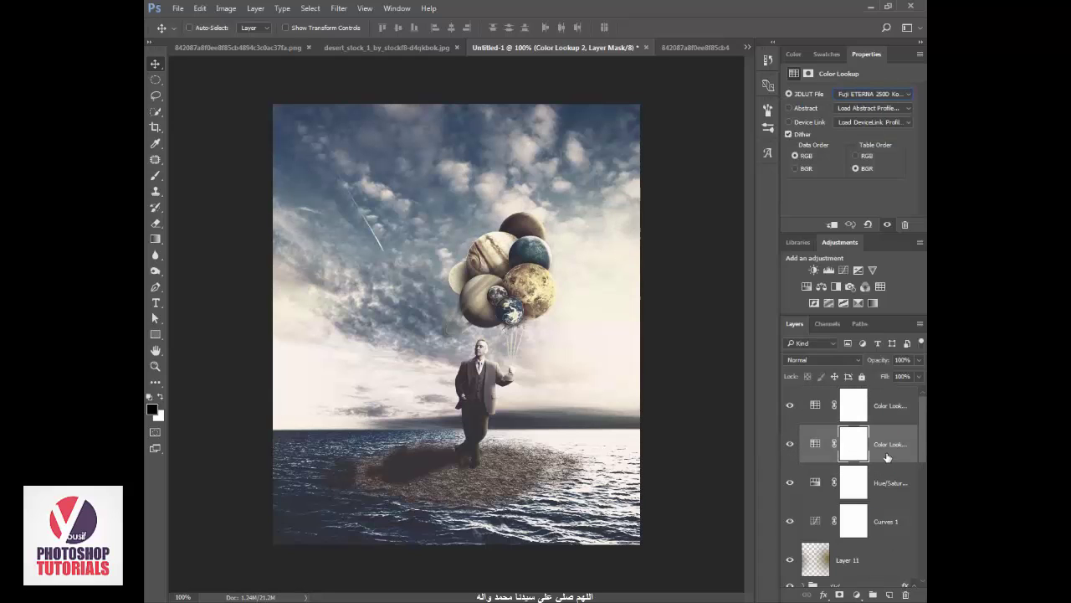
- Move both Color Lookup layers beneath Curves 1 and set FoggyNight to 59% opacity
click(898, 414)
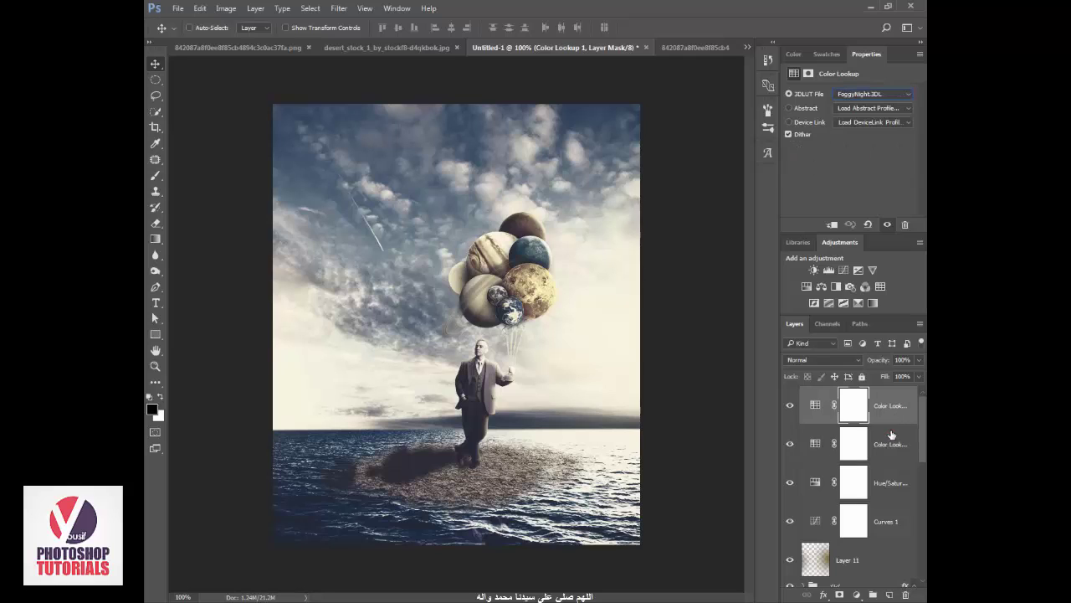
shift+click(892, 434)
drag(893, 434, 879, 538)
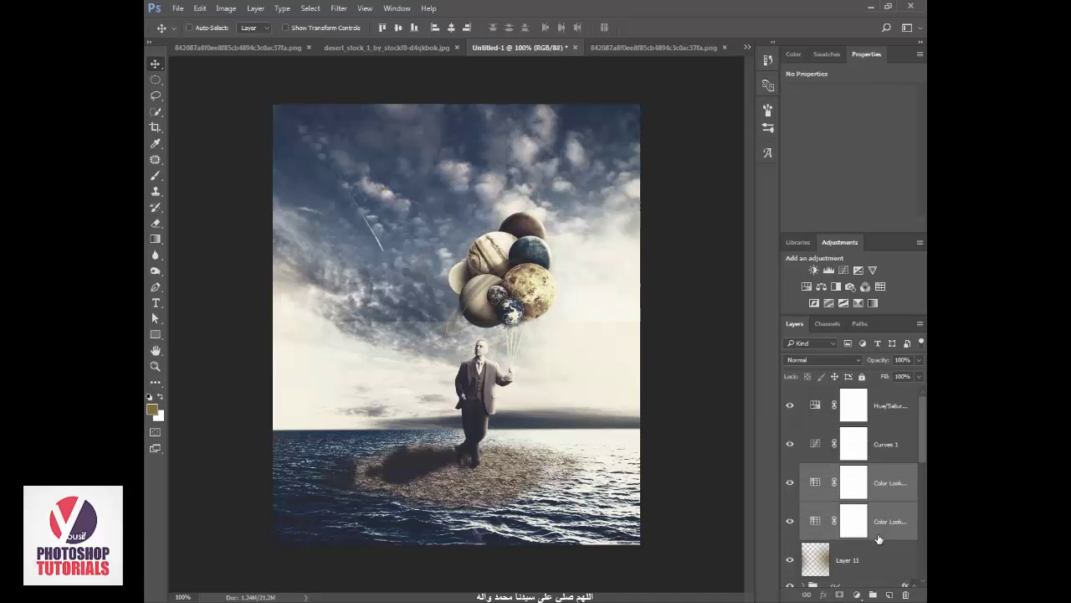
click(819, 490)
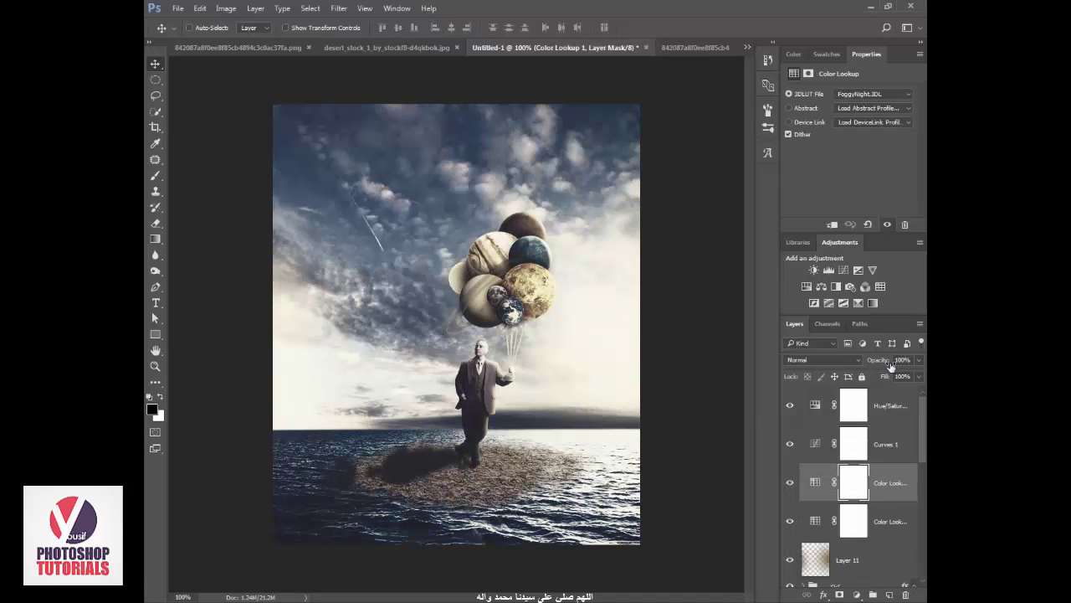
drag(891, 365, 858, 368)
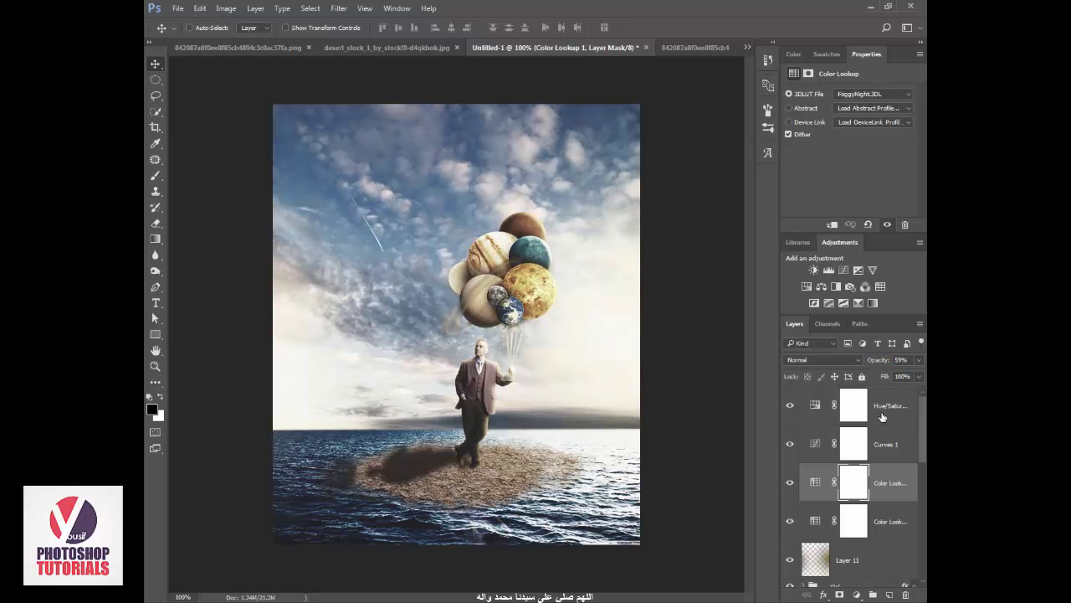
click(892, 407)
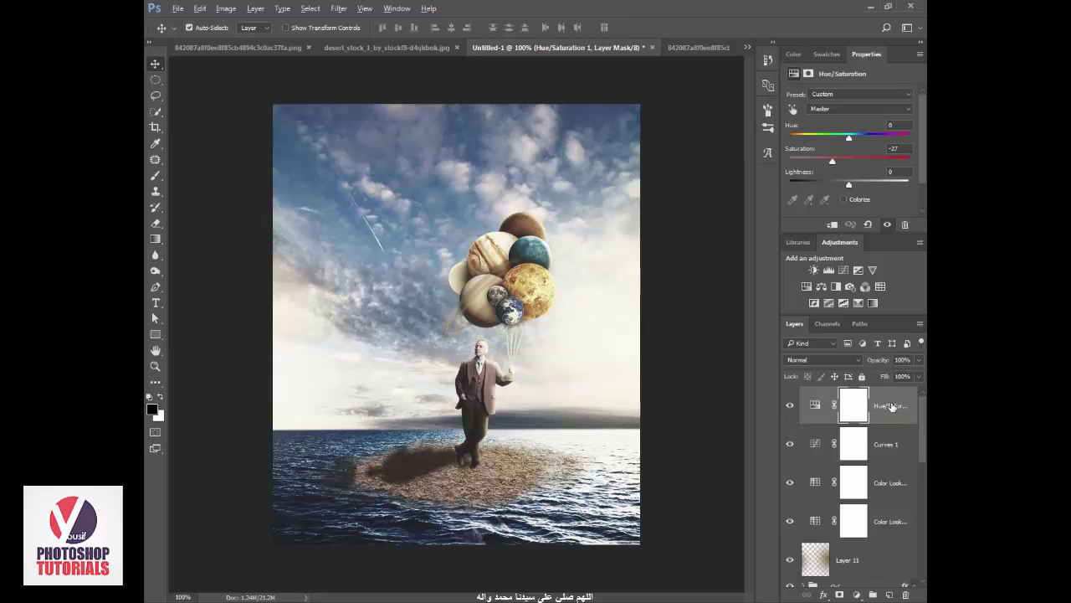
- Stamp visible layers into Layer 12; Camera Raw: Contrast +13, Highlights -88, Shadows +45, Clarity +60
key(ctrl+shift+alt+e)
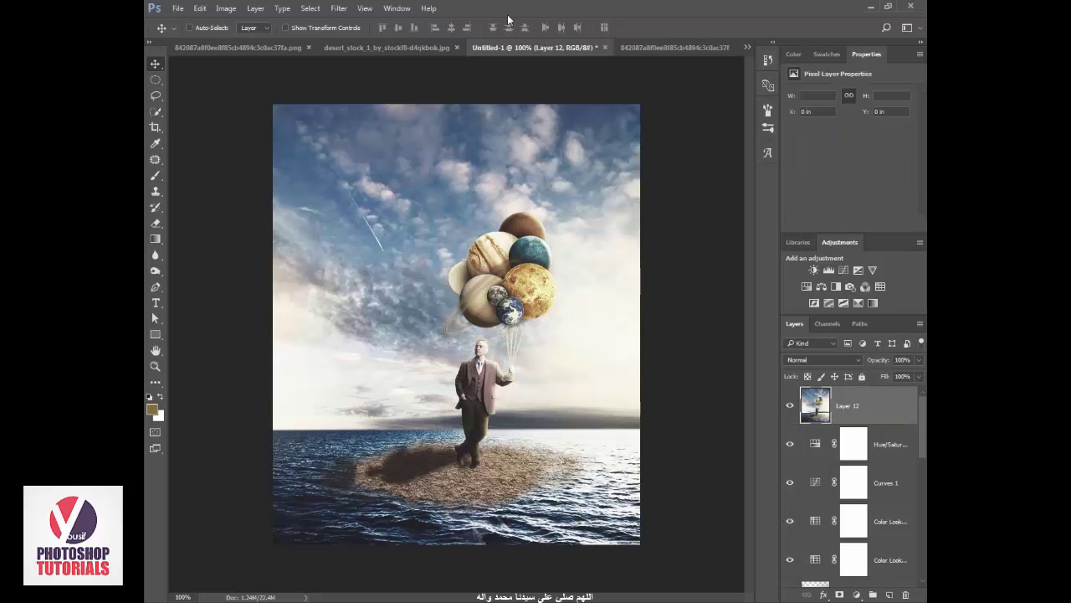
click(340, 8)
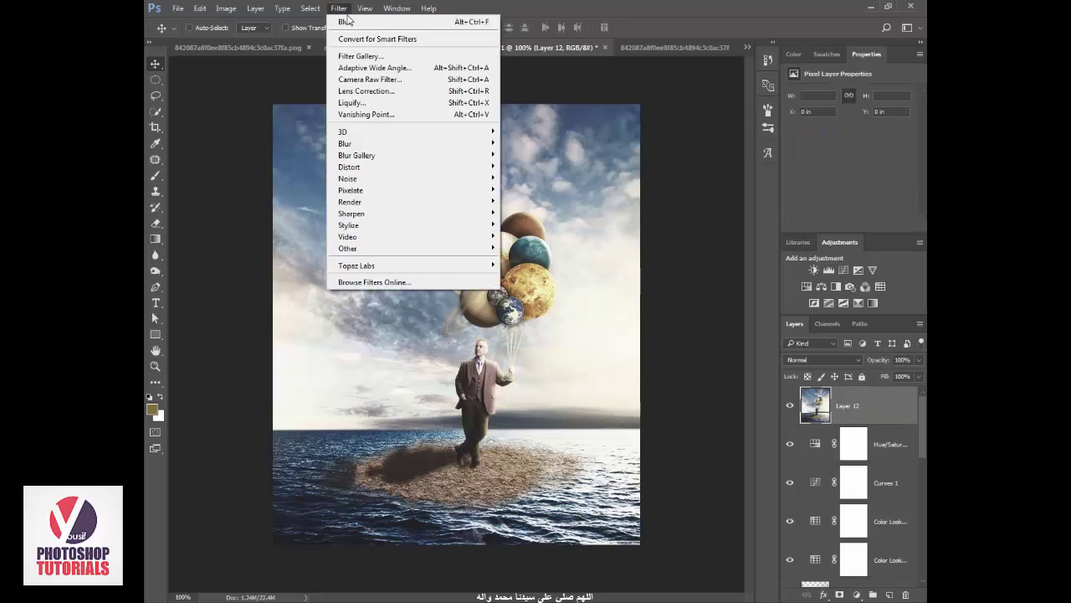
click(406, 76)
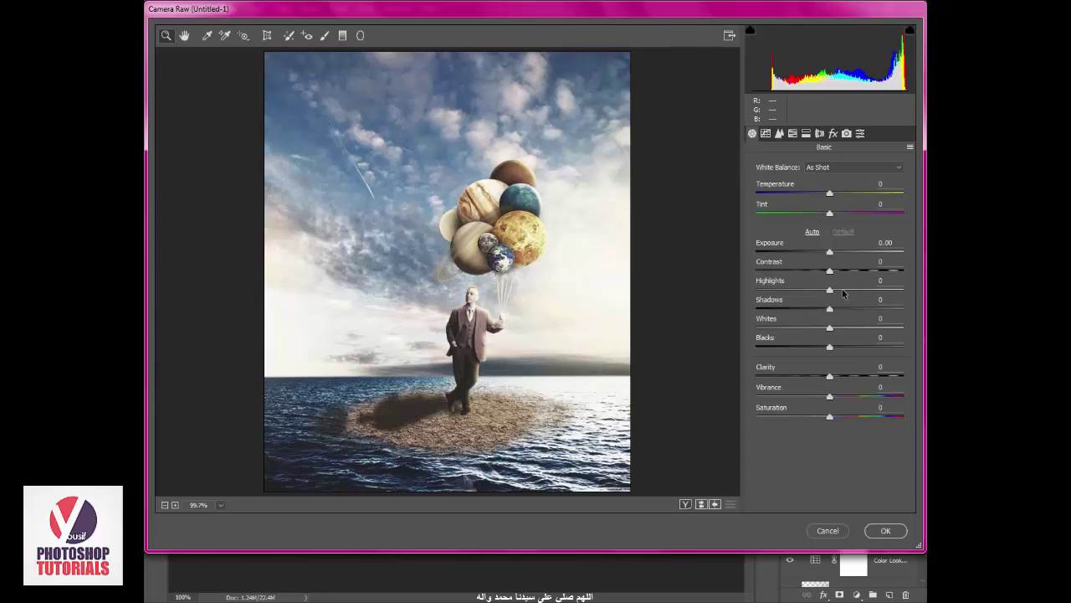
drag(862, 272, 835, 272)
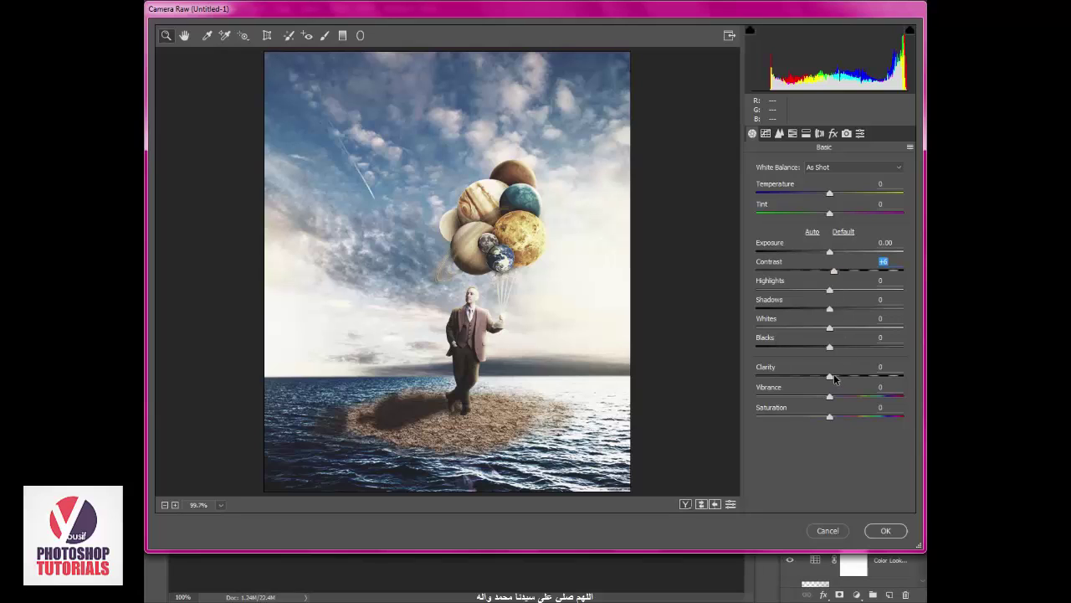
drag(838, 272, 839, 272)
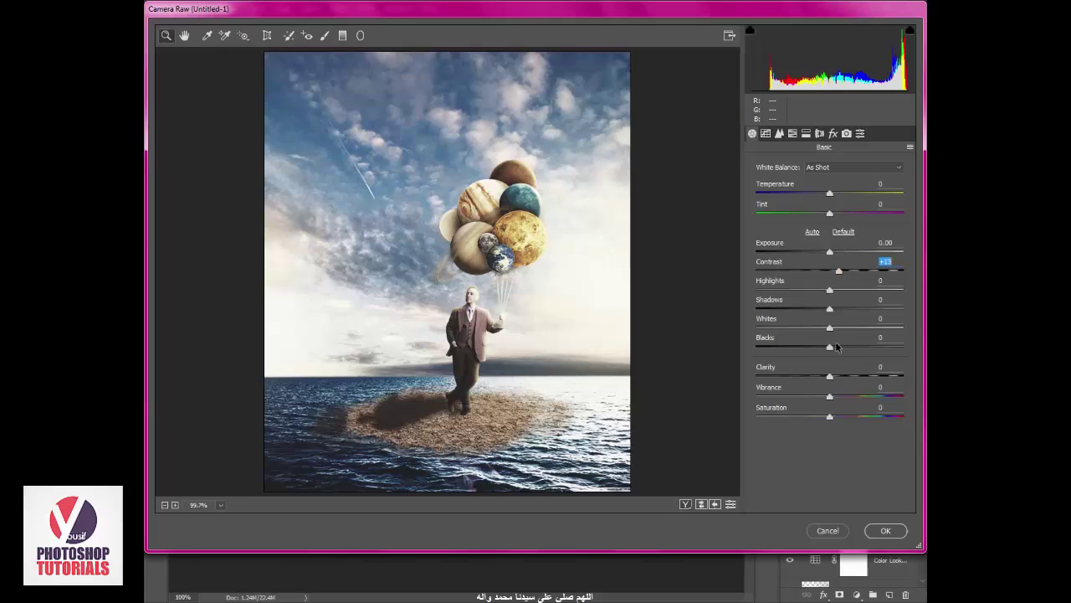
mouse_move(762, 309)
mouse_down()
mouse_move(882, 309)
mouse_move(766, 291)
mouse_up()
click(866, 308)
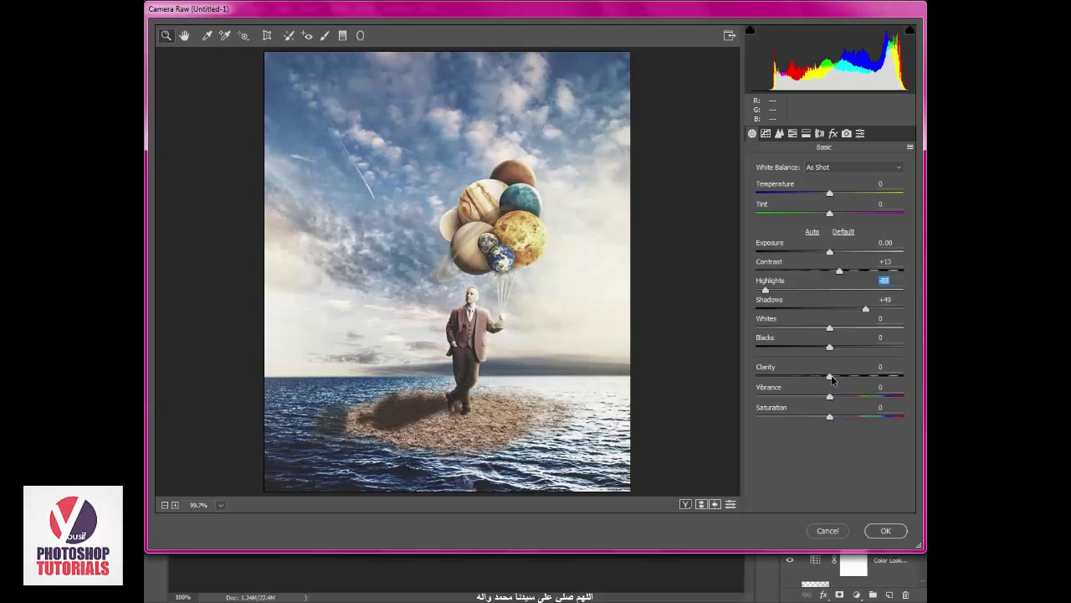
mouse_move(831, 376)
mouse_down()
mouse_move(889, 376)
mouse_move(876, 390)
mouse_up()
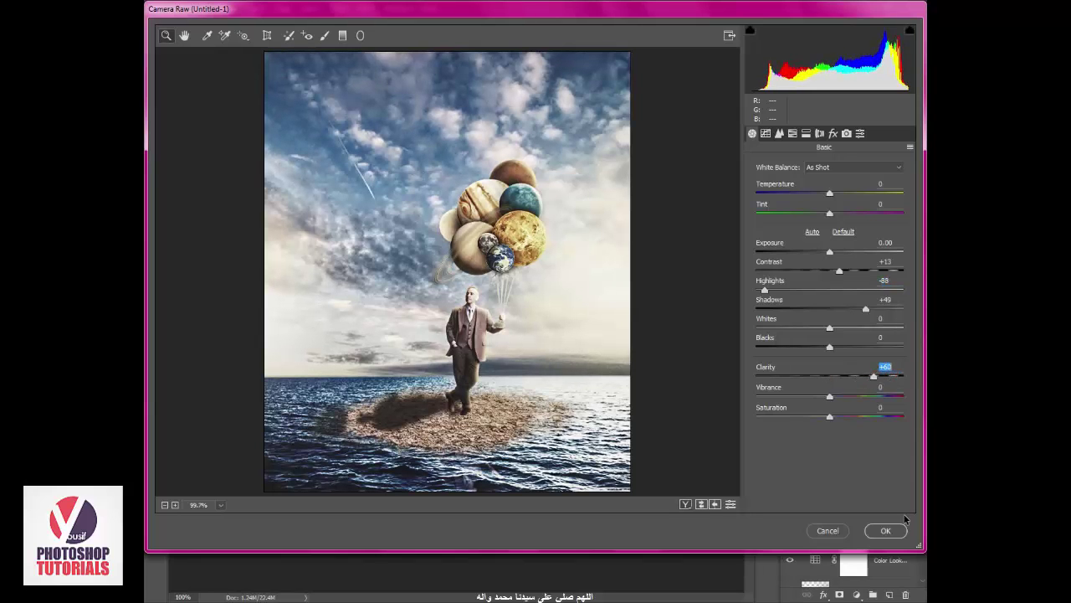
click(889, 531)
- Sharpen the merged Layer 12 with a Sharpen filter
click(339, 7)
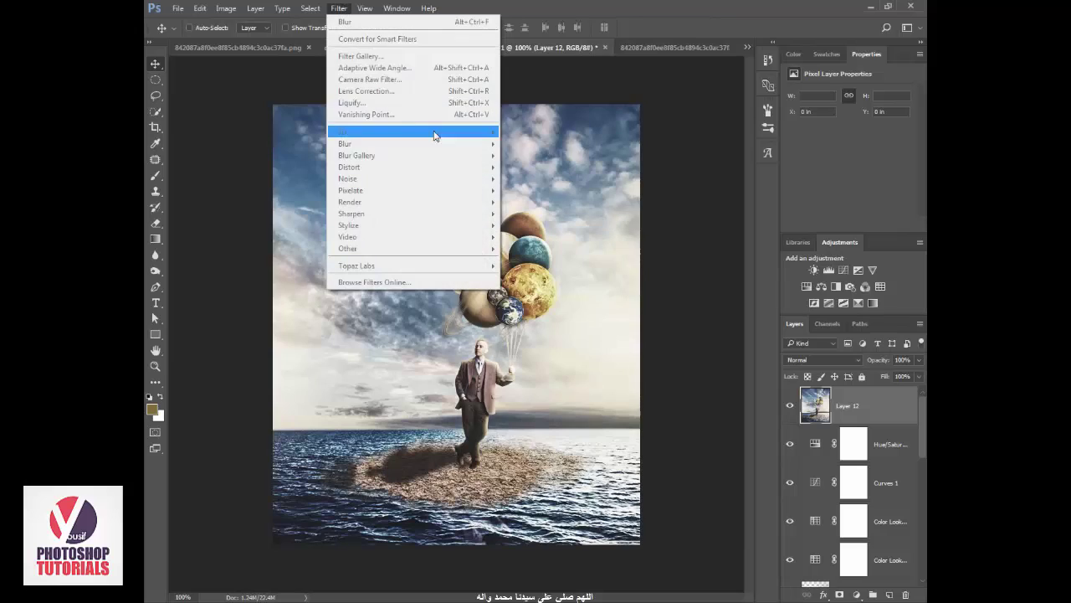
click(339, 8)
mouse_move(352, 214)
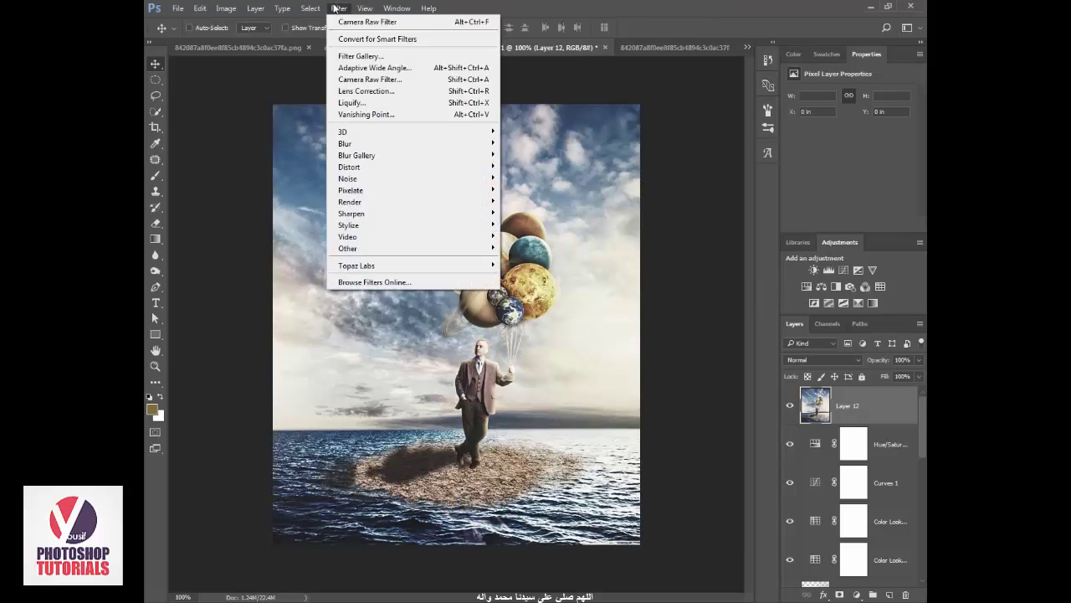
click(523, 224)
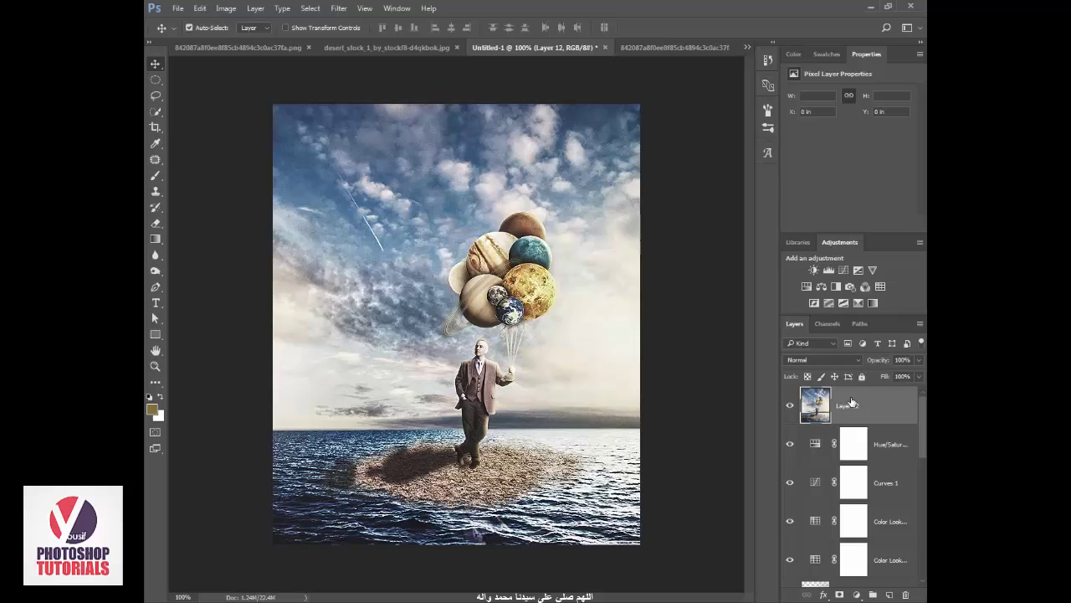
- Warm Layer 12's midtones with a Color Balance shift toward yellow
key(ctrl+b)
drag(513, 168, 650, 199)
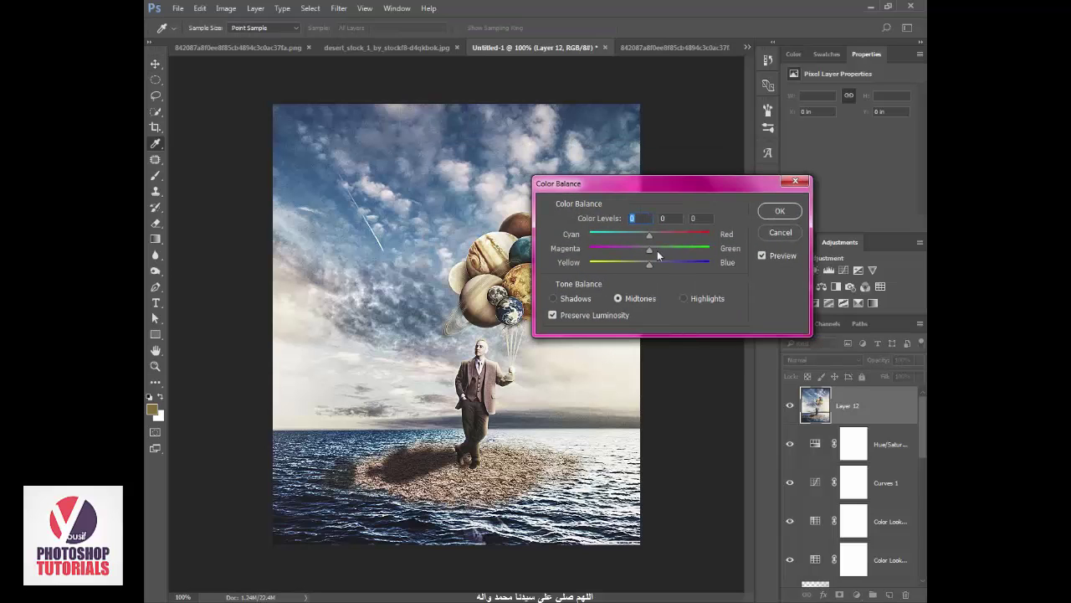
mouse_move(650, 266)
mouse_down()
mouse_move(635, 237)
mouse_move(673, 237)
mouse_move(658, 248)
mouse_up()
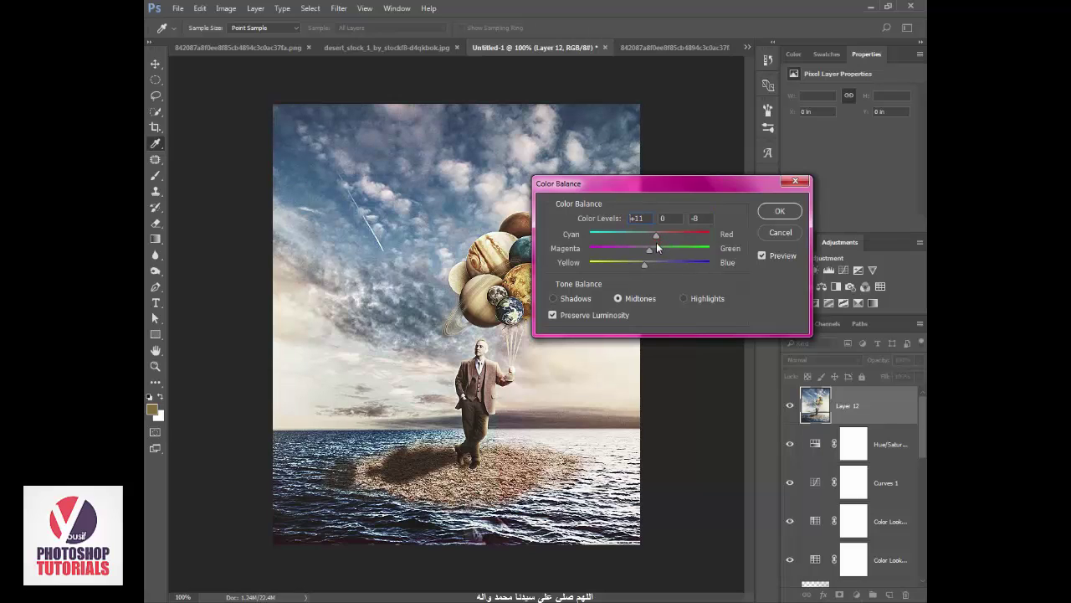
click(768, 216)
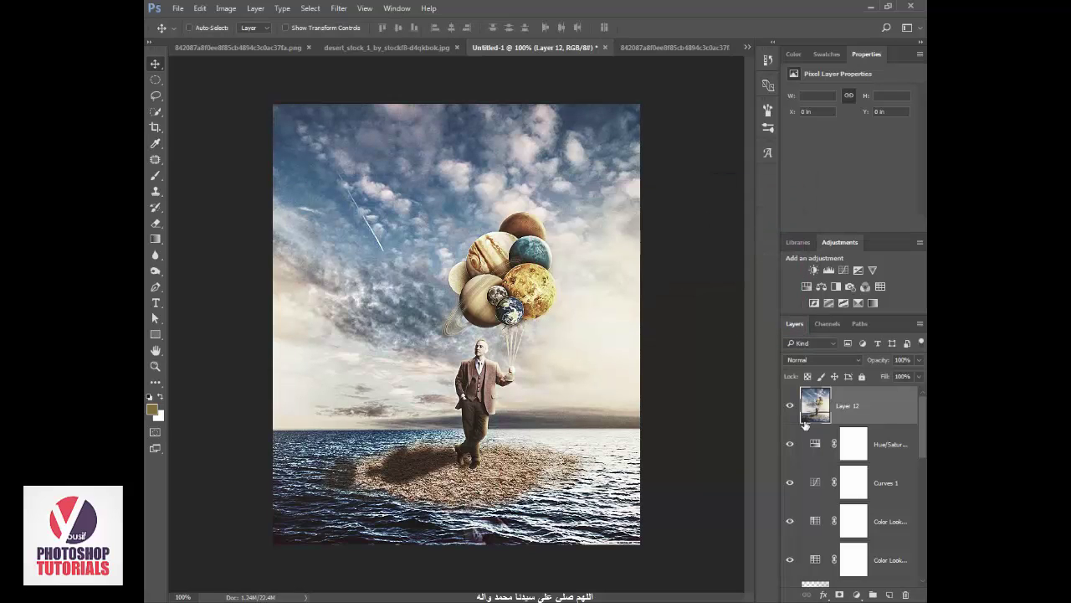